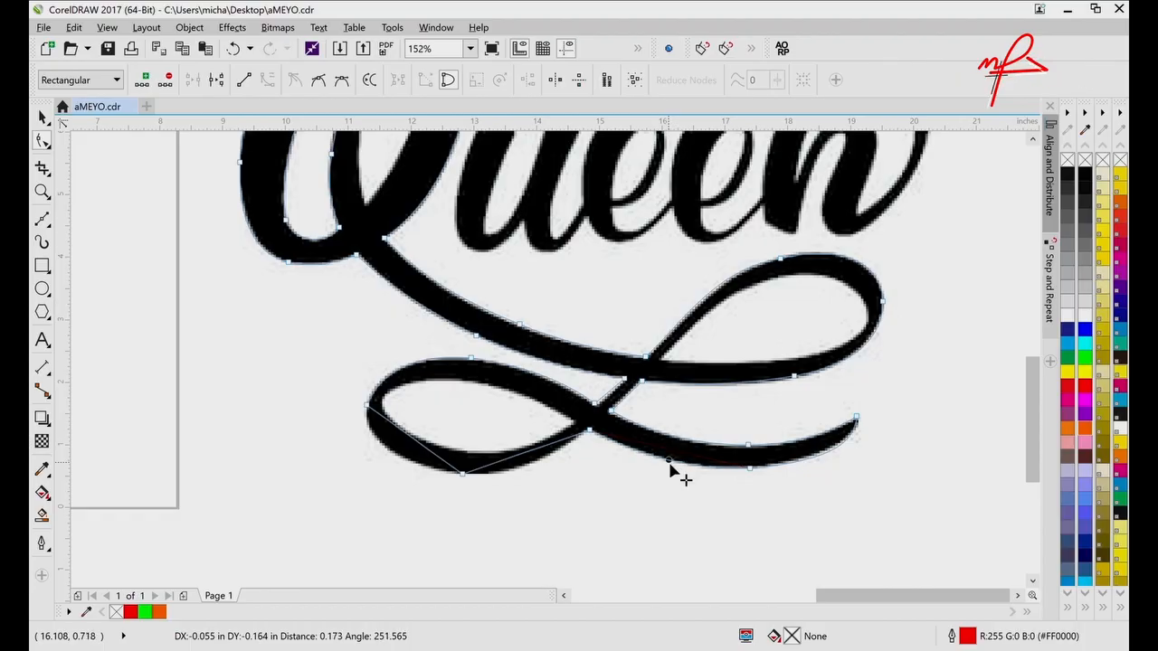
# - Bend the straight outline segments at the lower-left loop of the flourish to follow the black lettering
pyautogui.moveTo(530, 462); pyautogui.dragTo(537, 477)
pyautogui.moveTo(419, 442)
pyautogui.mouseDown()
pyautogui.moveTo(401, 465)
pyautogui.moveTo(389, 452)
pyautogui.moveTo(401, 467)
pyautogui.mouseUp()
pyautogui.click(462, 475)
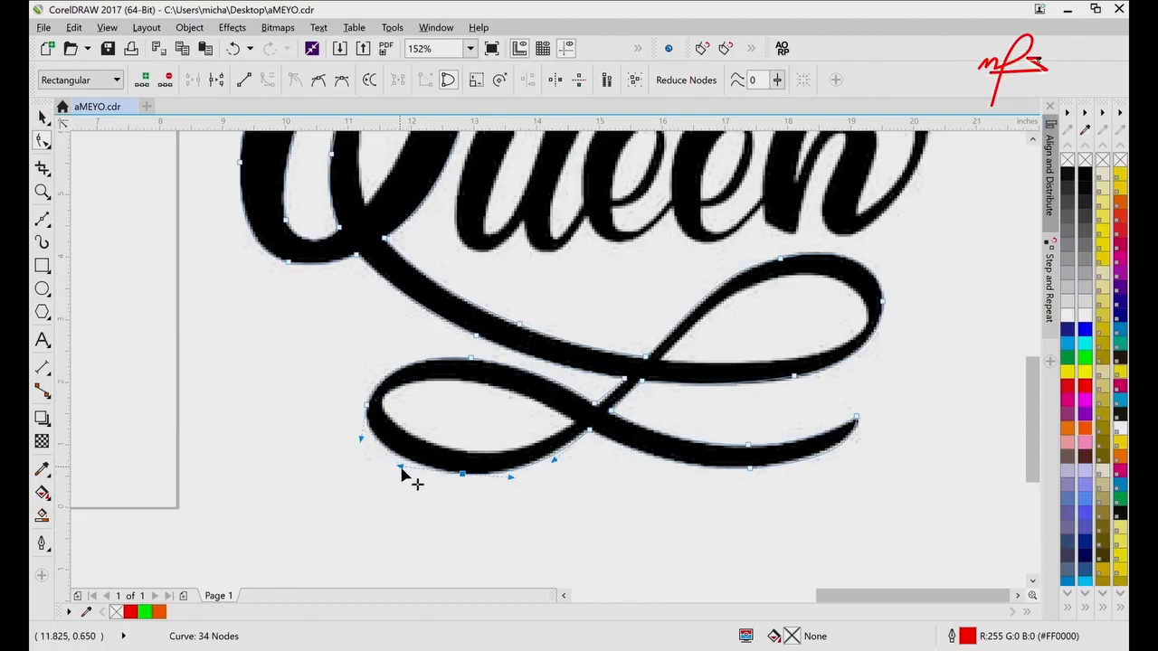
# - Delete the node at the bottom of the Q's outer curve and adjust the adjoining corner node's handle to fit the letter
pyautogui.press('z')
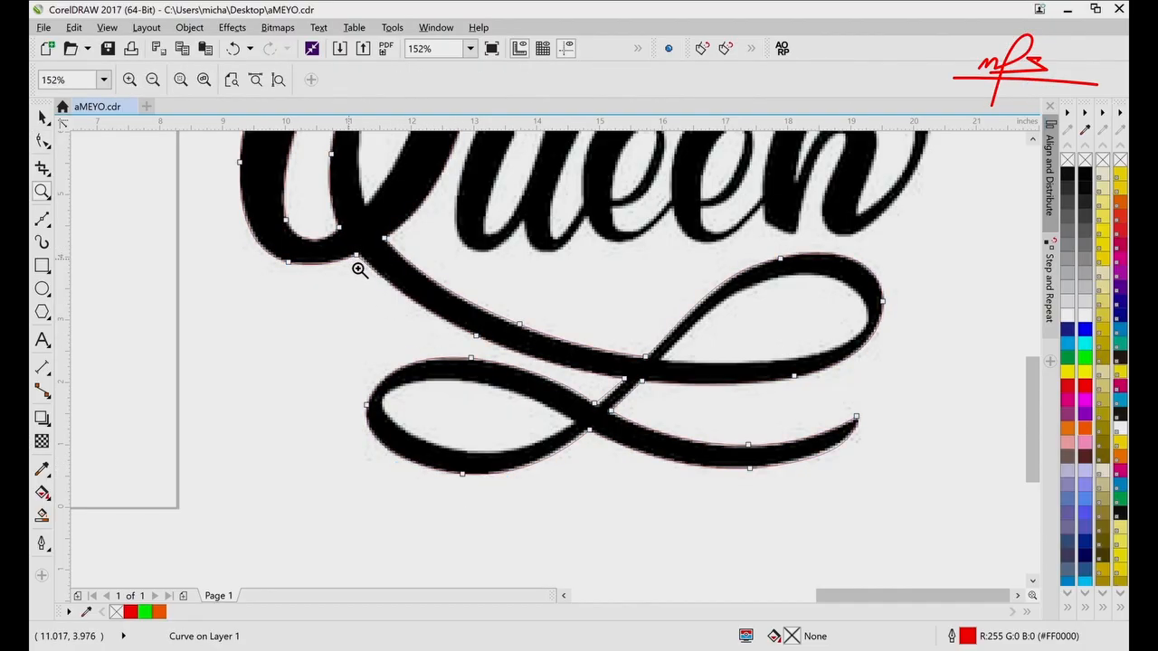
pyautogui.click(335, 270)
pyautogui.scroll(1, 472, 402)
pyautogui.scroll(1, 472, 402)
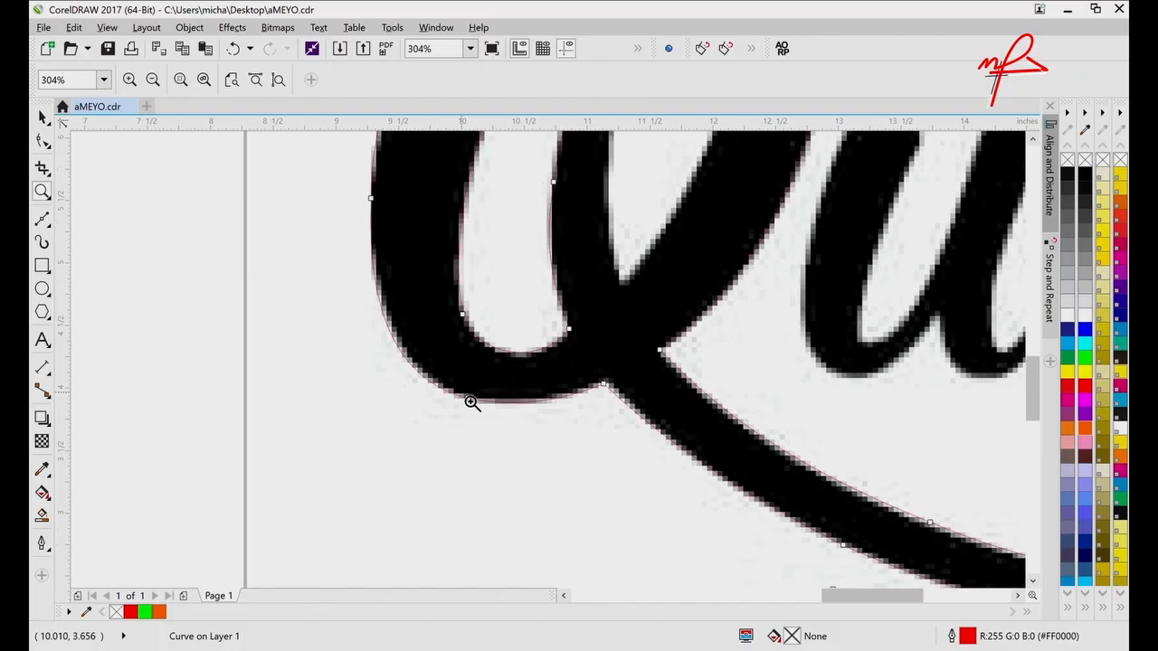
pyautogui.press('F10')
pyautogui.click(469, 404)
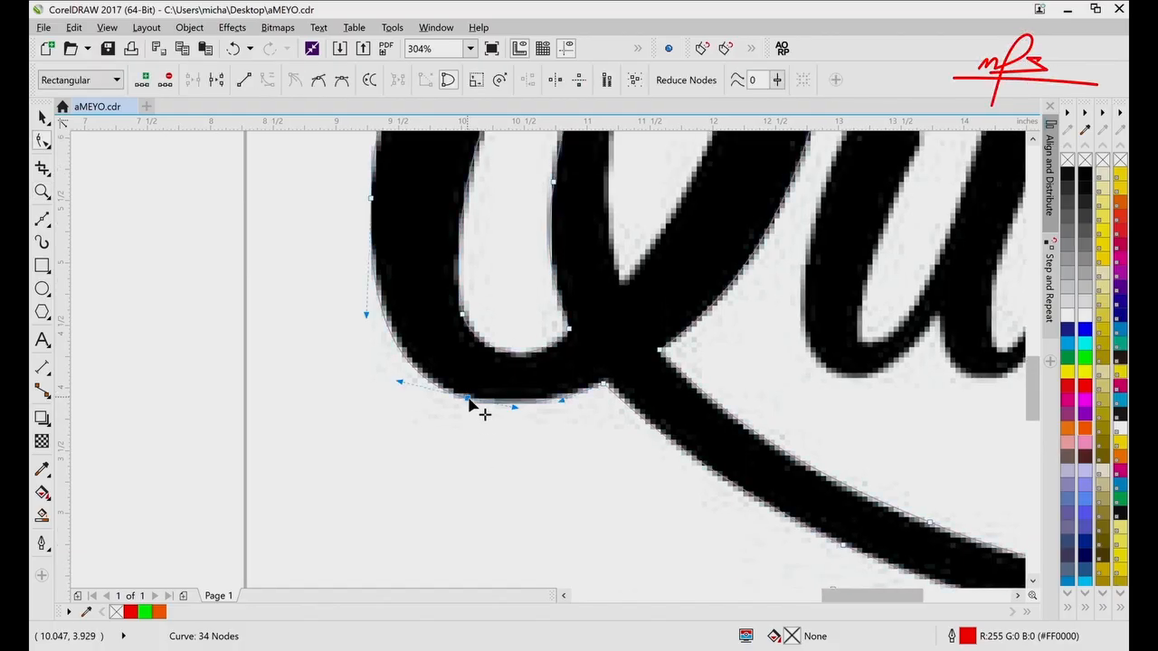
pyautogui.press('Delete')
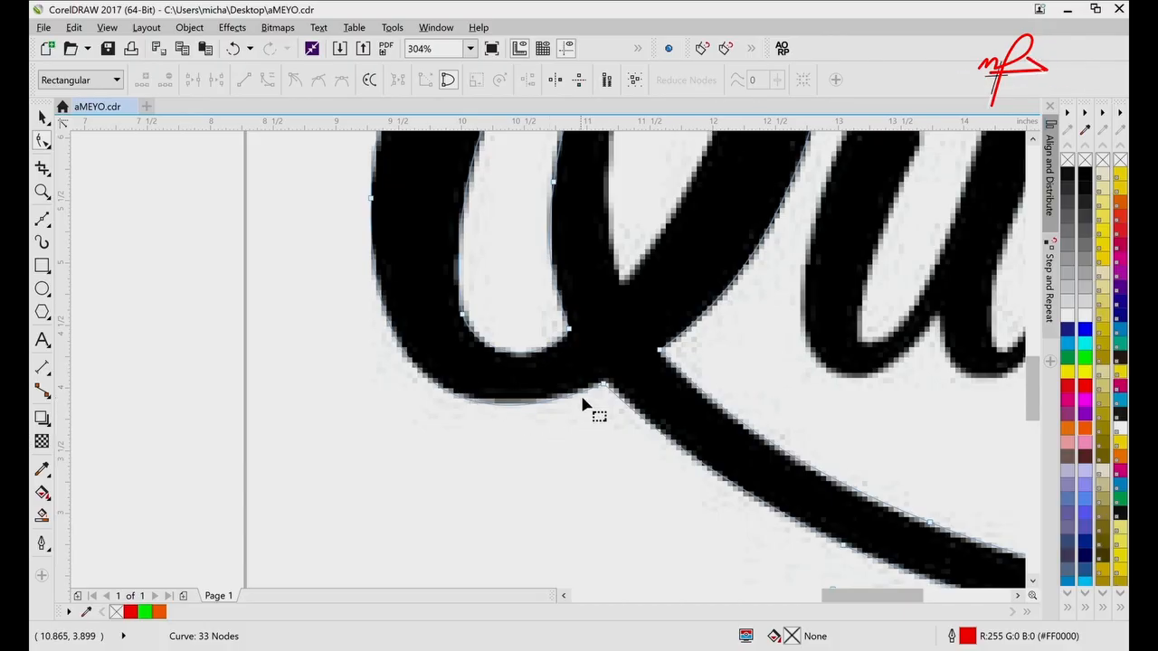
pyautogui.click(602, 387)
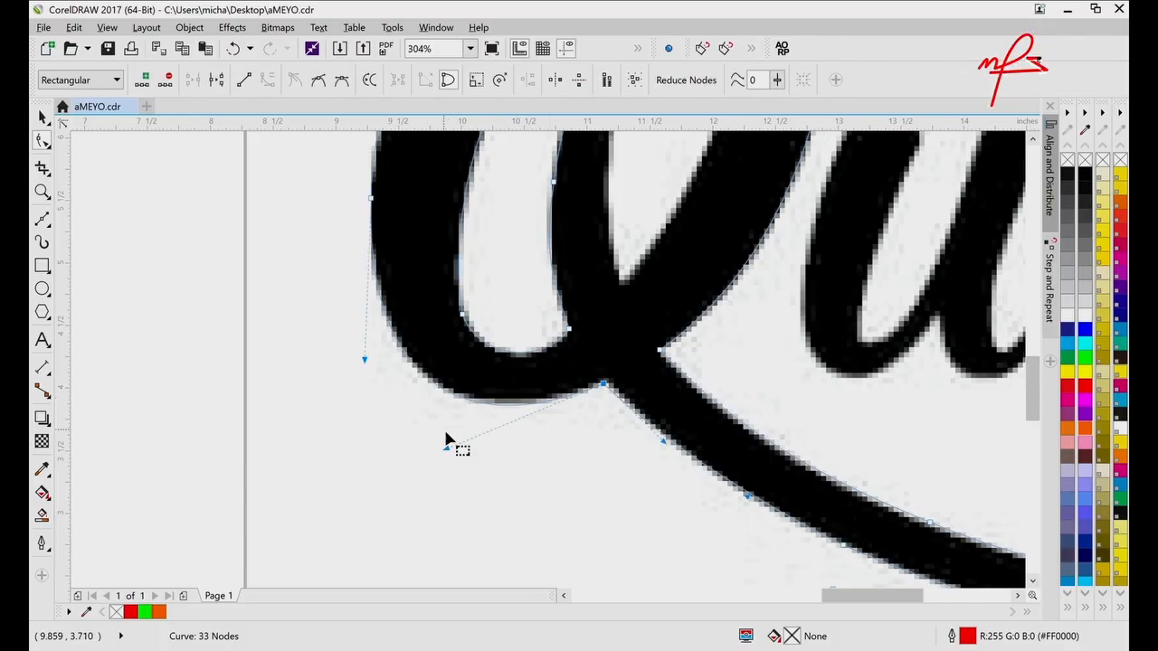
pyautogui.click(446, 456)
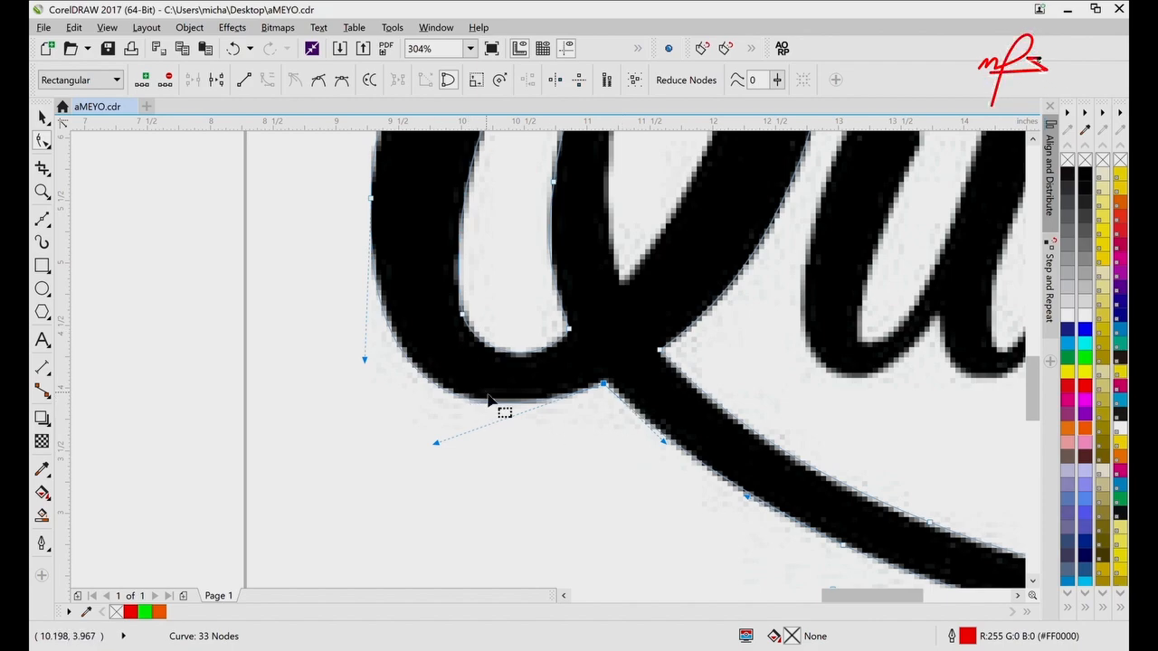
# - Try a 1 pt outline on the traced curve, and undo it together with the edits to the Q's bottom curve
pyautogui.scroll(3, 489, 401)
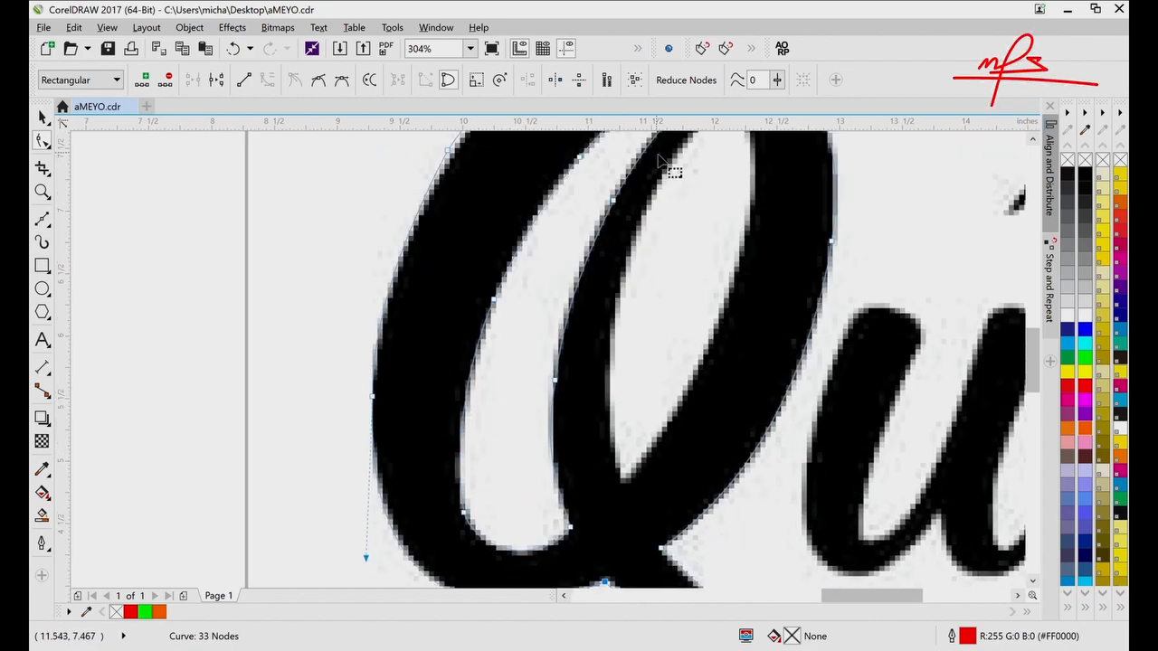
pyautogui.press('space')
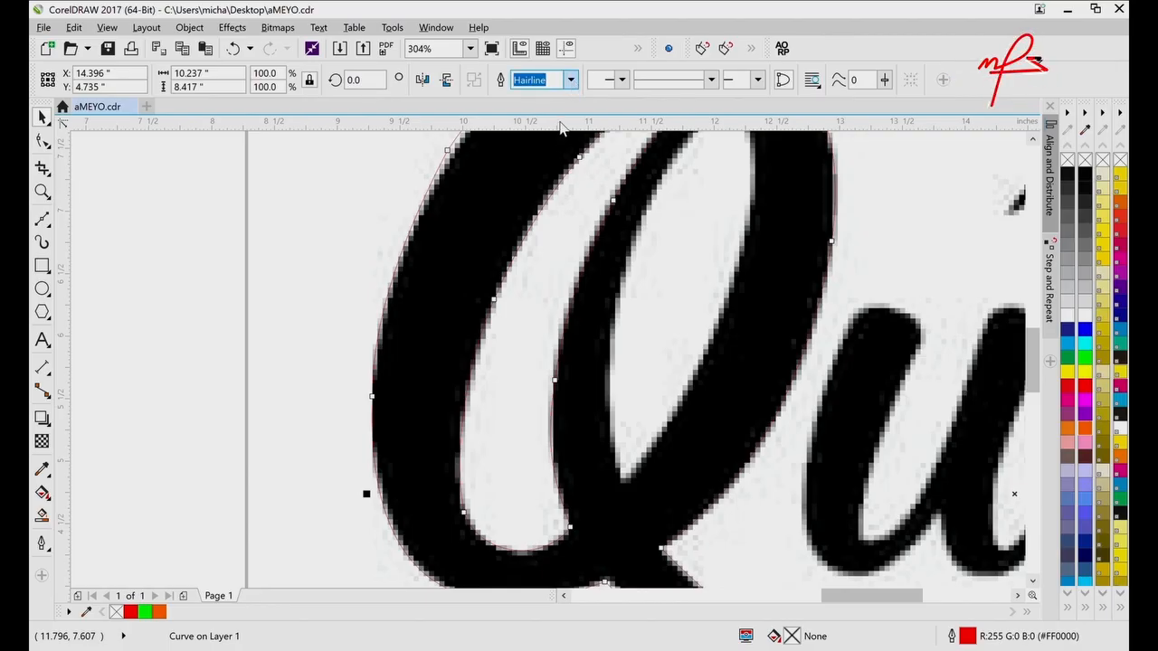
pyautogui.write('1')
pyautogui.press('Return')
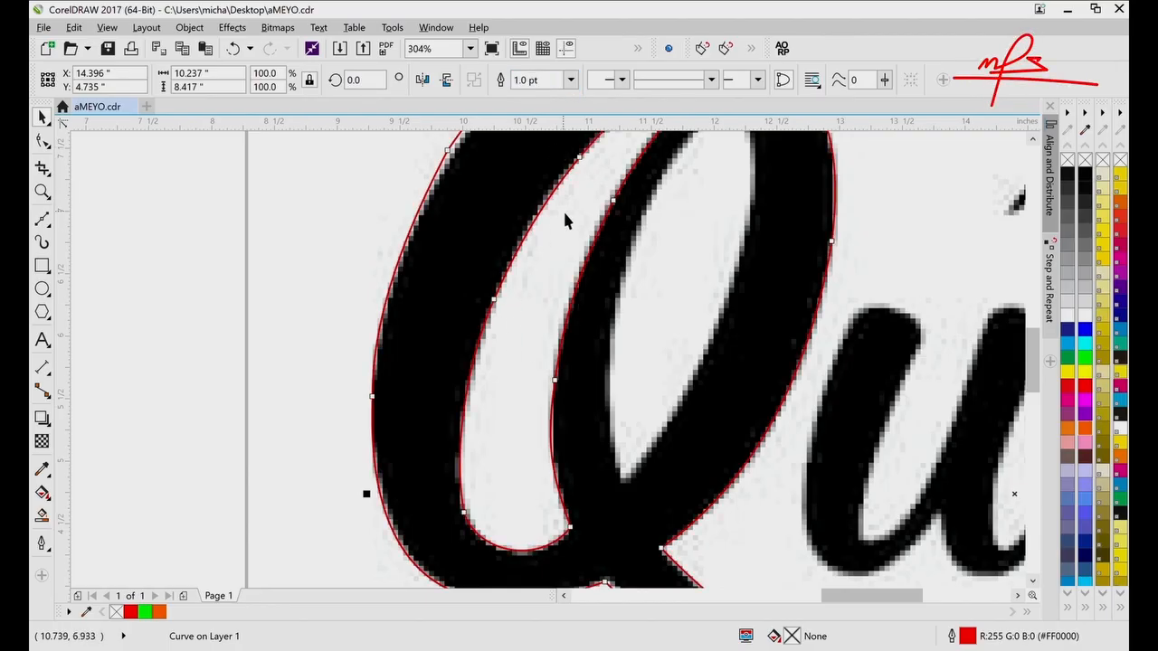
pyautogui.scroll(-3, 621, 423)
pyautogui.hotkey('ctrl', 'z')
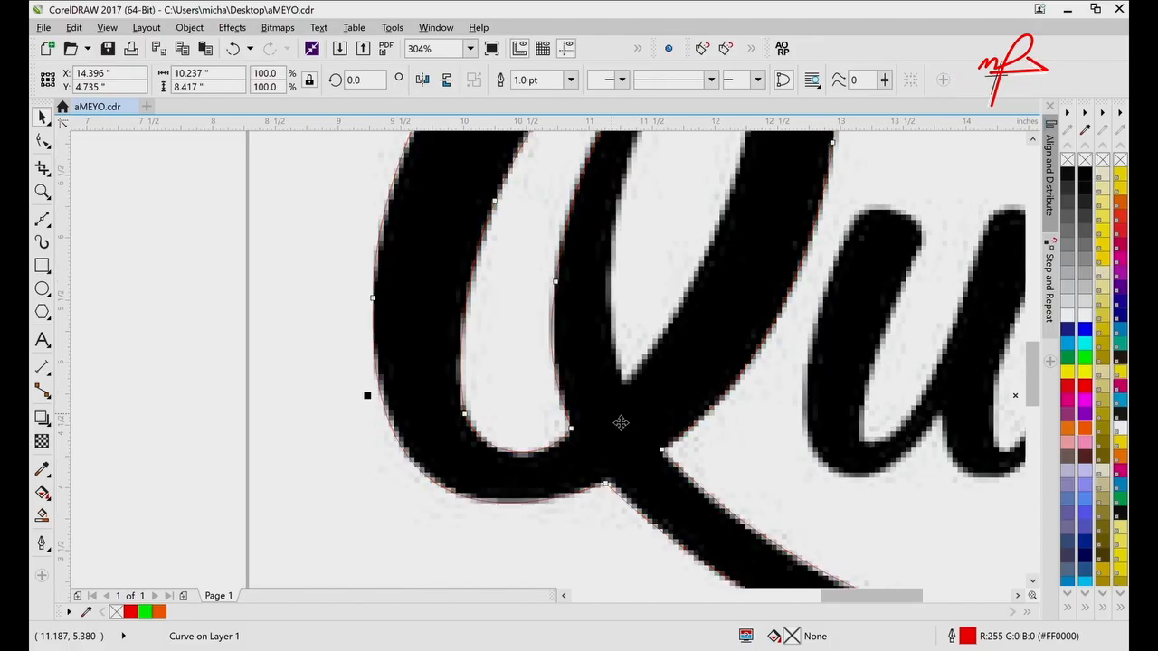
pyautogui.hotkey('ctrl', 'z')
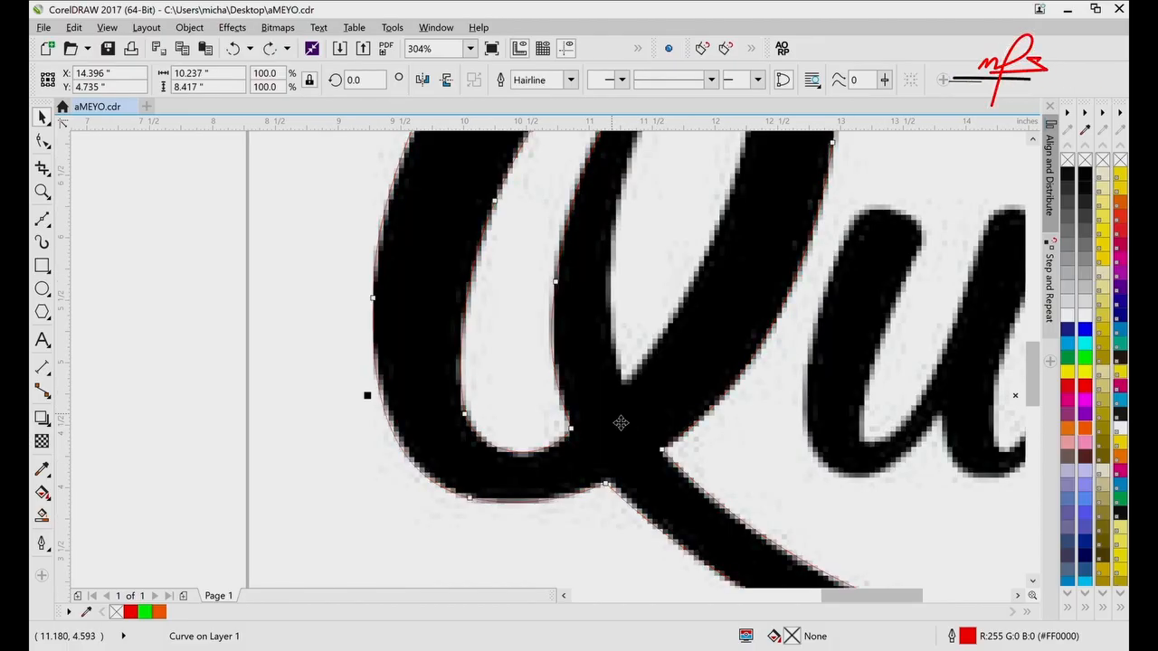
# - Set the traced curve's outline width to 1 pt and reselect the curve
pyautogui.click(572, 81)
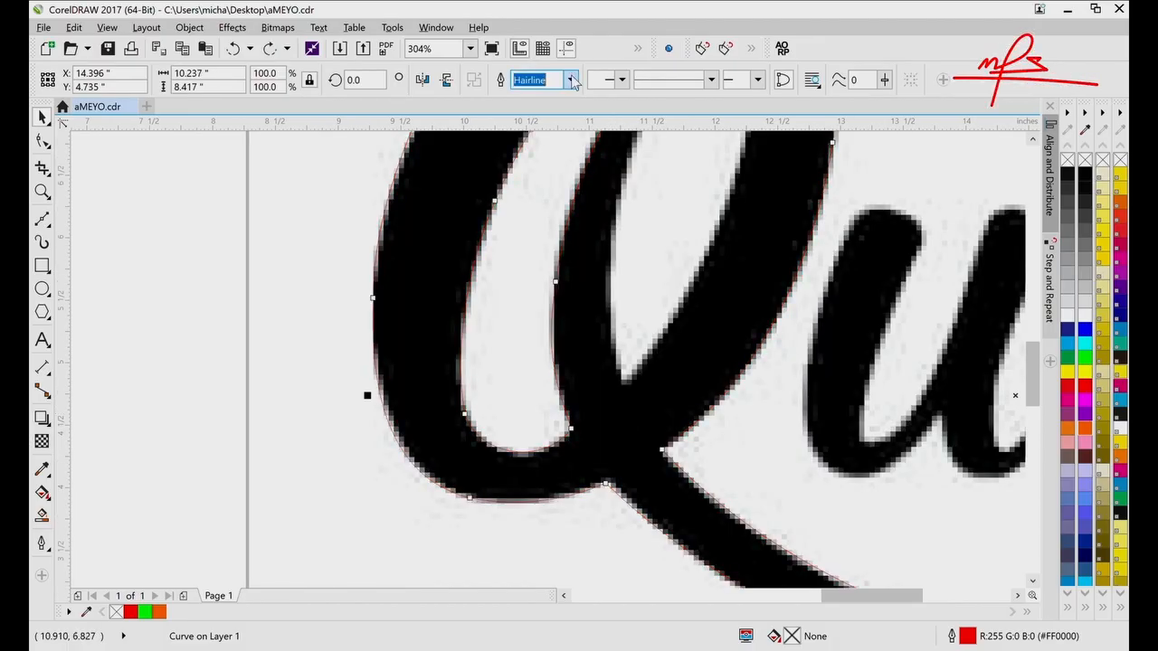
pyautogui.click(538, 147)
pyautogui.click(353, 392)
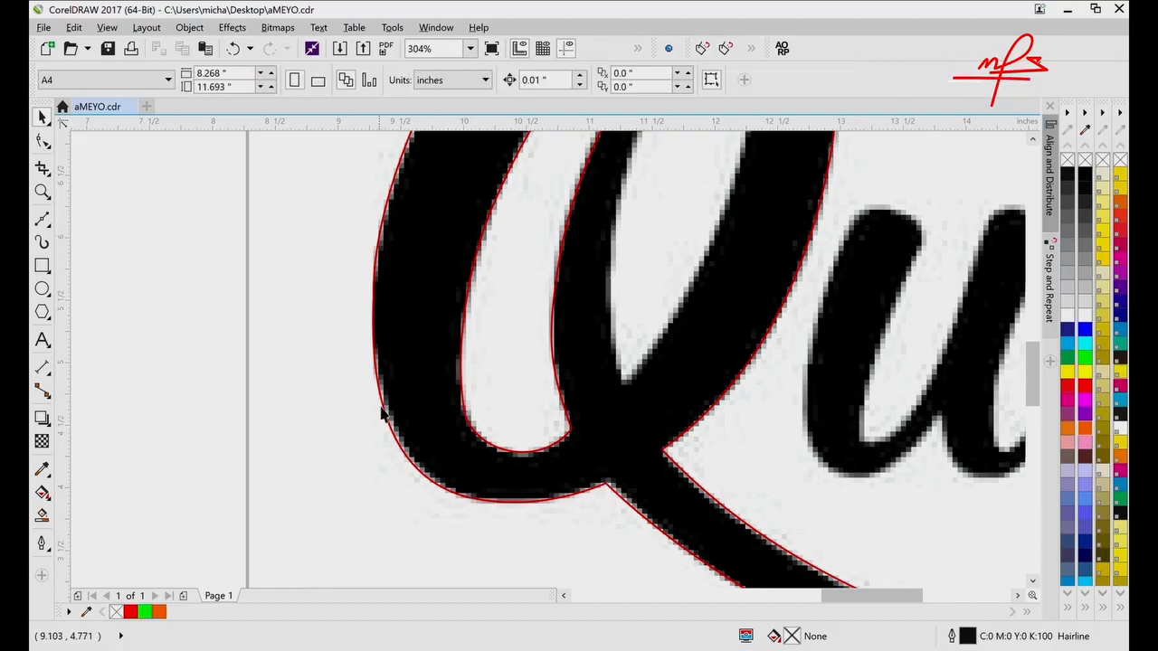
pyautogui.click(554, 500)
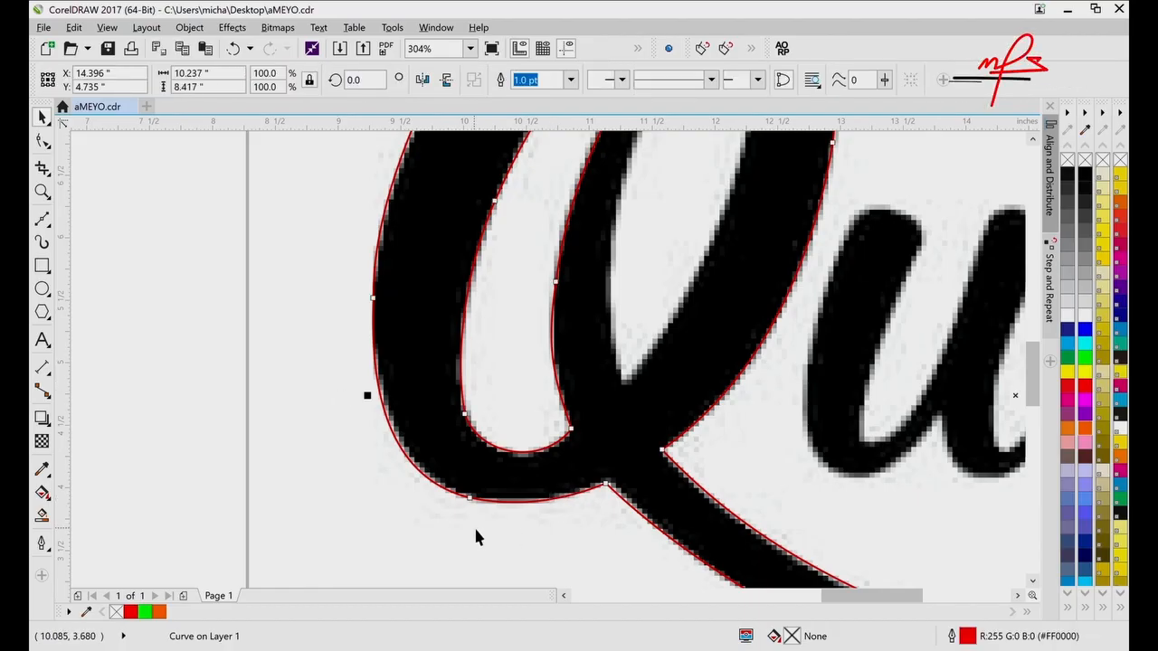
# - Delete the unneeded node at the bottom of the Q's outer curve
pyautogui.press('F10')
pyautogui.click(395, 482)
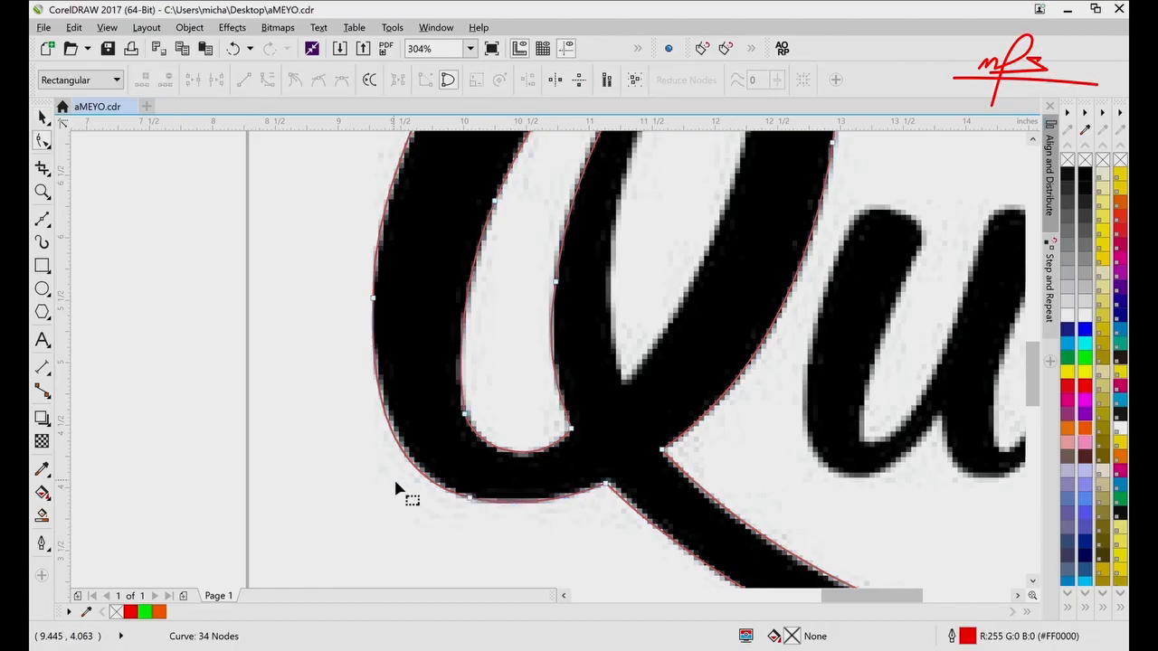
pyautogui.click(470, 500)
pyautogui.press('Delete')
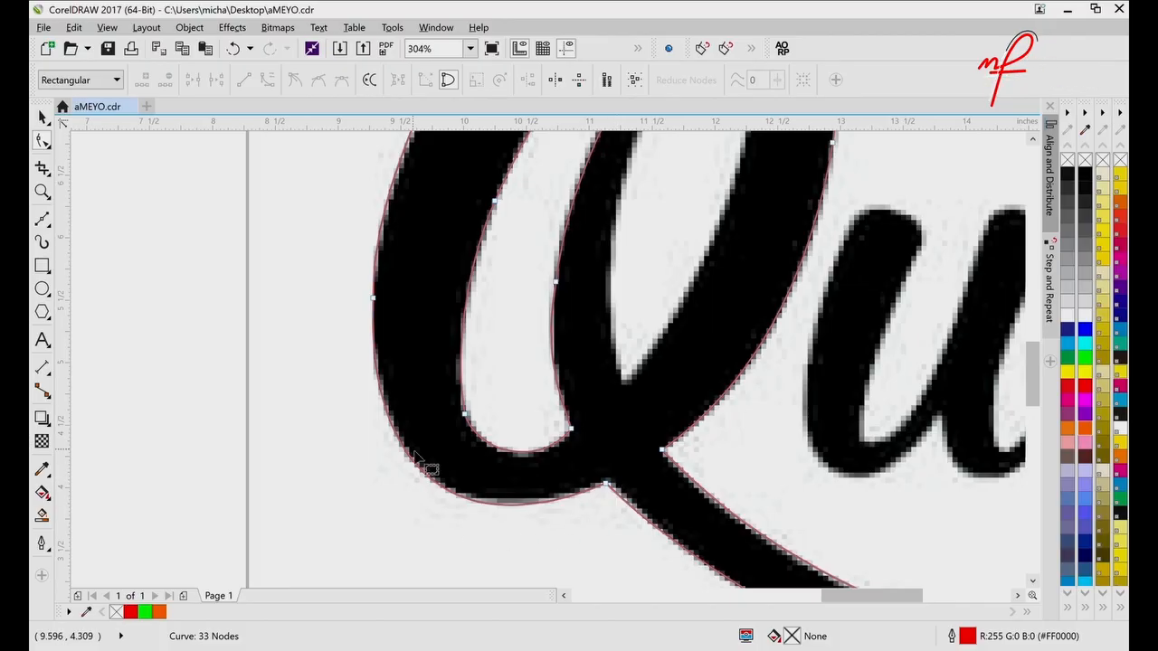
# - Smooth the Q's outer left edge by removing its upper-left node and adjusting the handles of the nodes on either side
pyautogui.scroll(3, 561, 376)
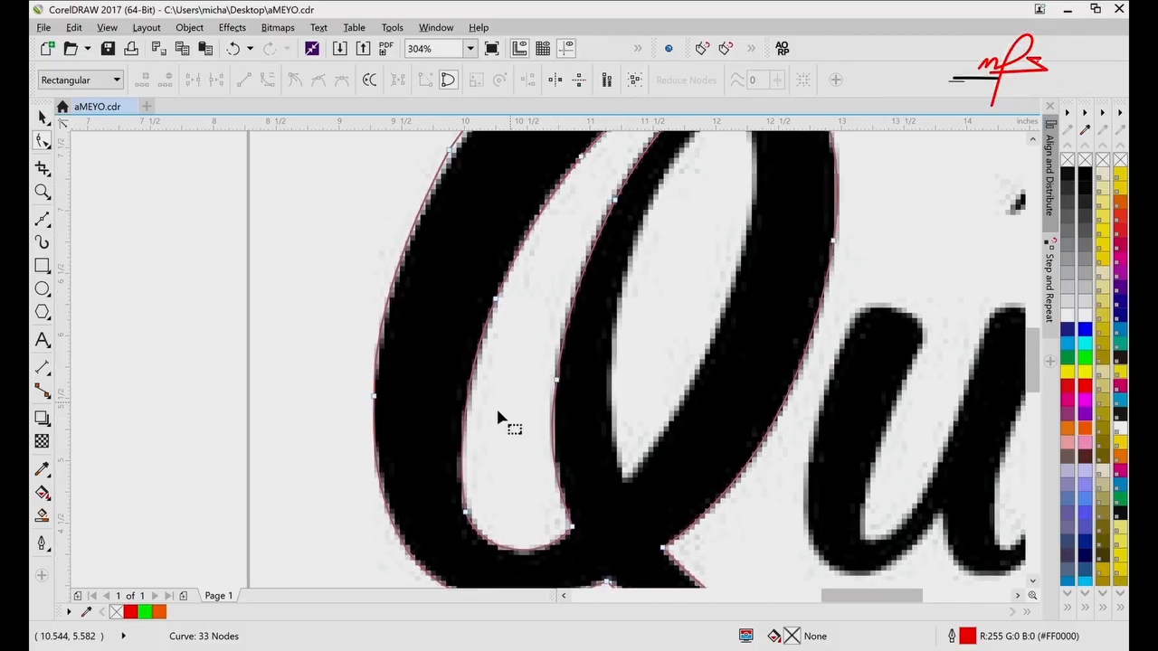
pyautogui.click(374, 396)
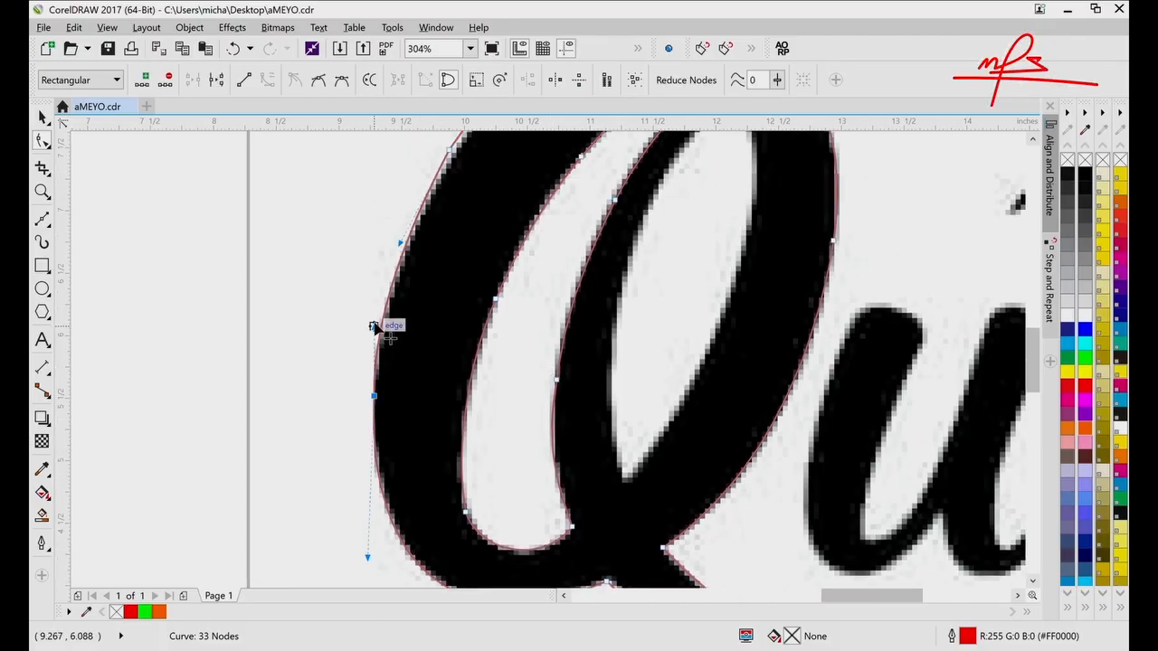
pyautogui.moveTo(373, 328); pyautogui.dragTo(381, 314)
pyautogui.scroll(2, 444, 262)
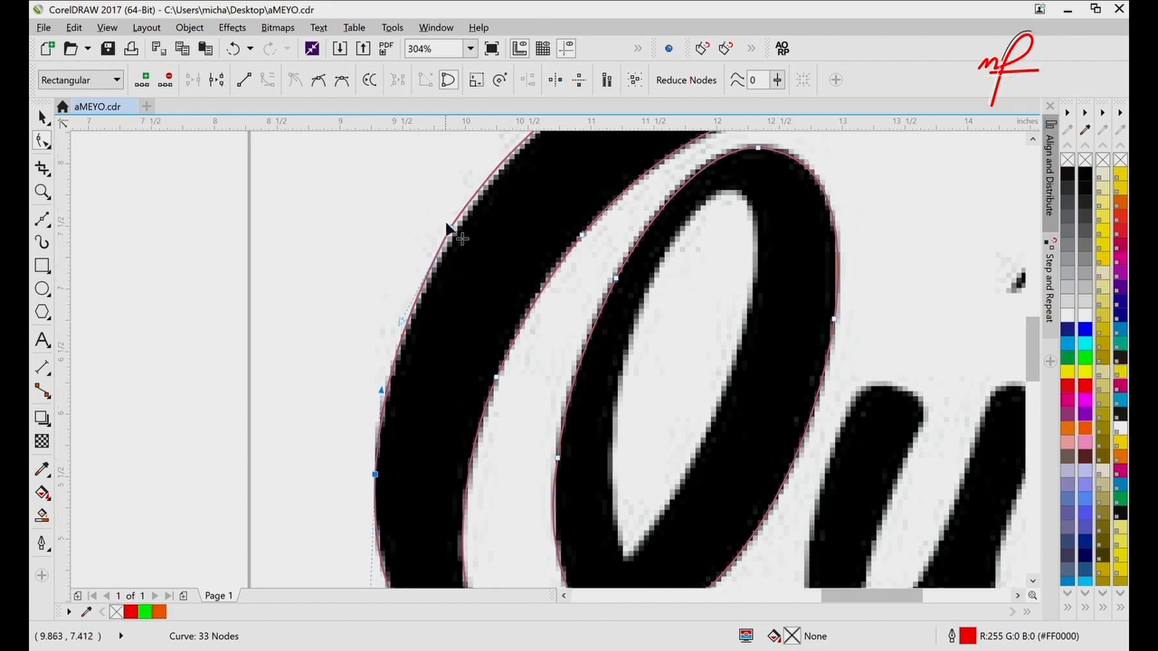
pyautogui.press('Delete')
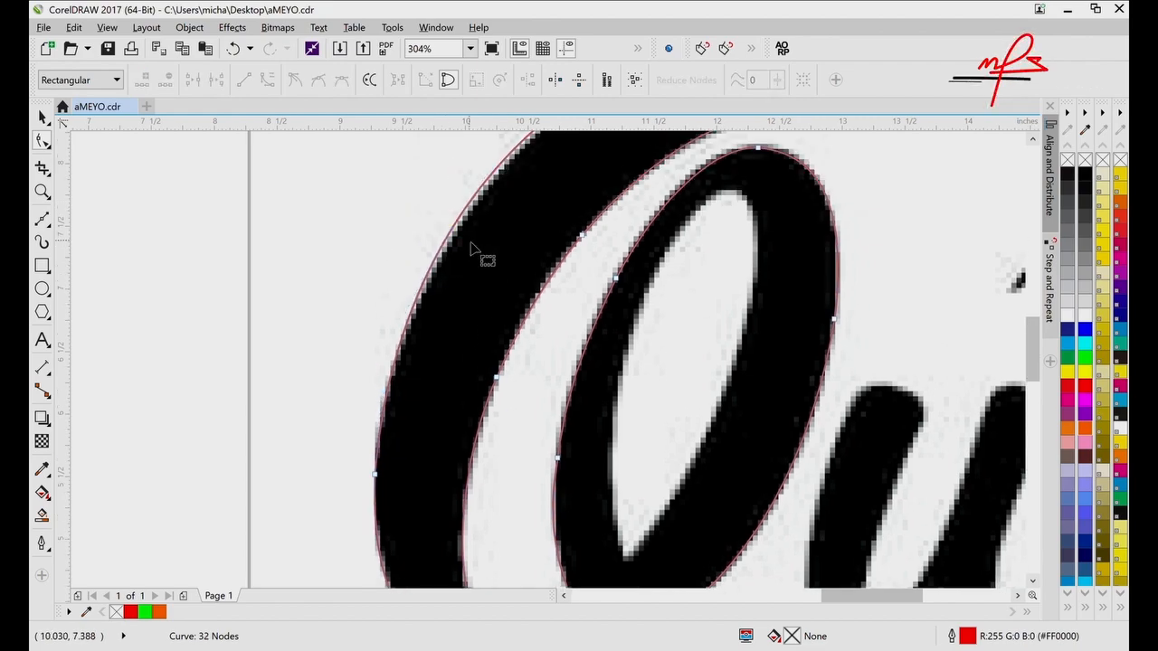
pyautogui.scroll(1, 471, 245)
pyautogui.scroll(2, 471, 249)
pyautogui.click(604, 177)
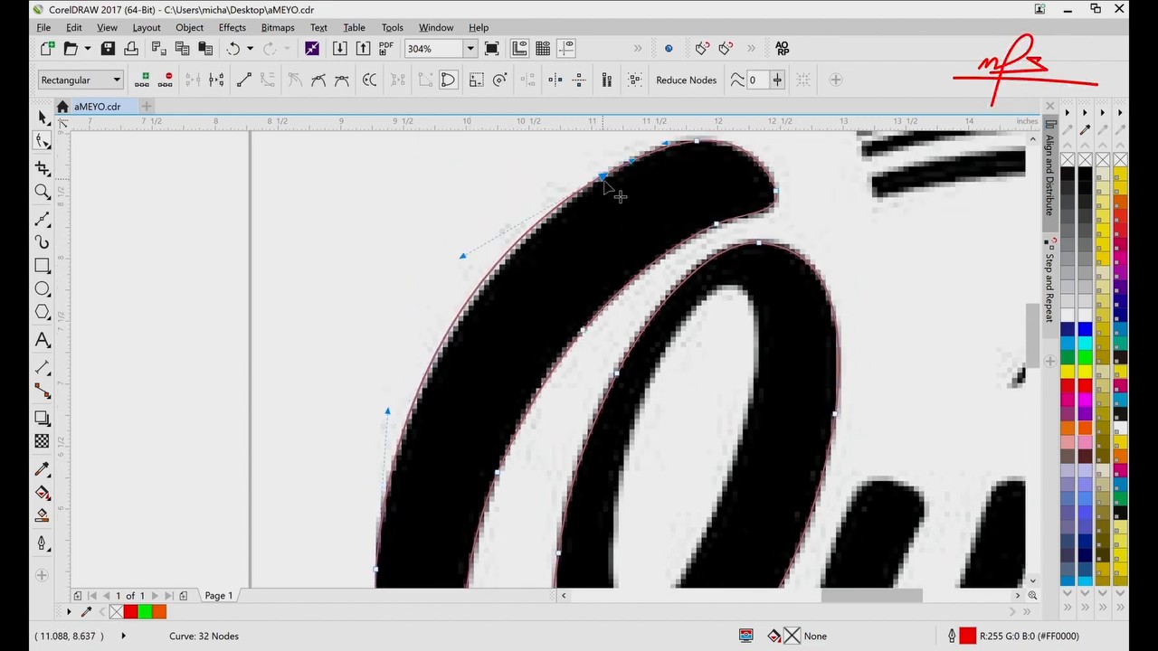
pyautogui.moveTo(463, 259); pyautogui.dragTo(466, 265)
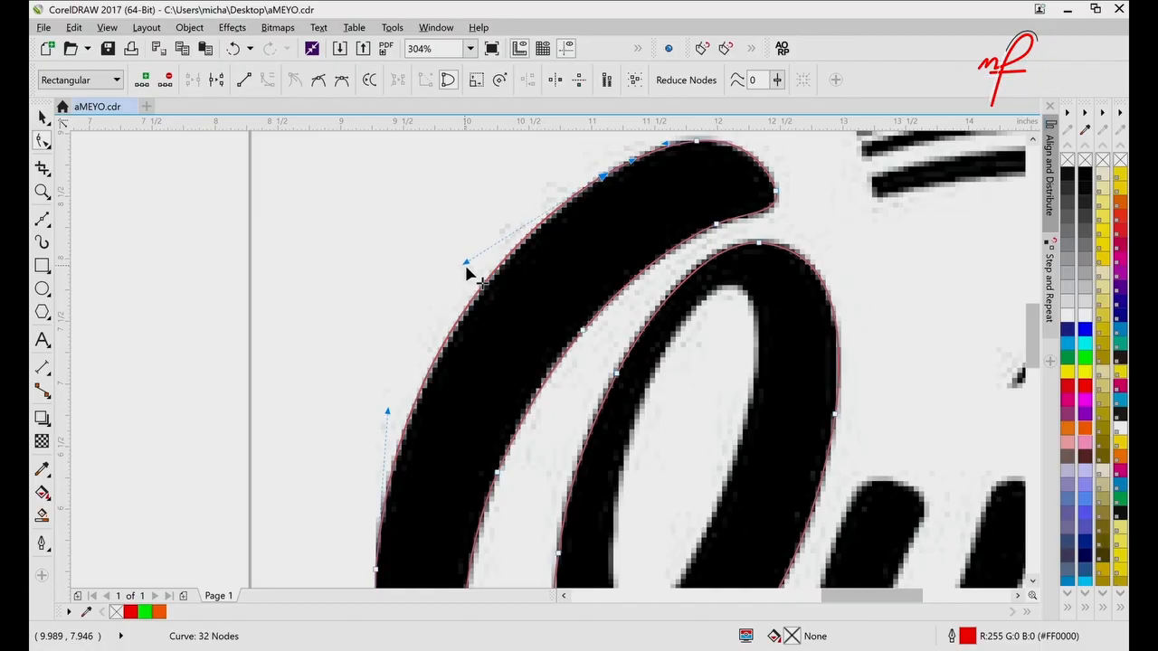
# - Delete the extra node on the upper inner edge of the Q's thick left stroke
pyautogui.scroll(-1, 604, 337)
pyautogui.scroll(-1, 603, 338)
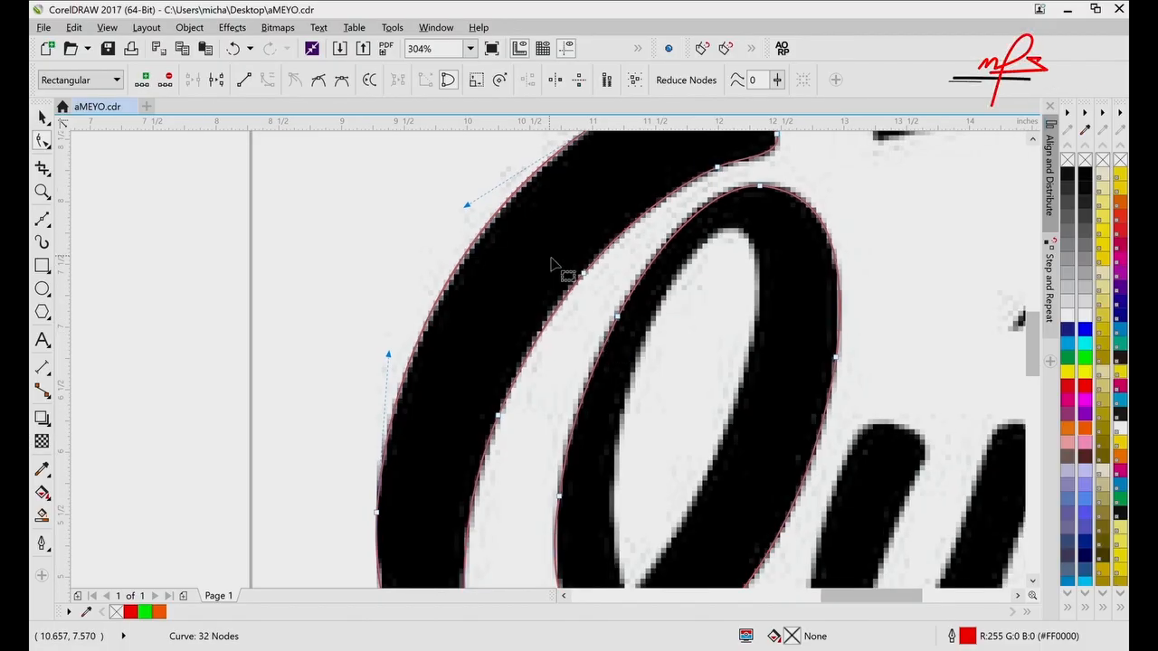
pyautogui.moveTo(550, 257); pyautogui.dragTo(607, 286)
pyautogui.press('Delete')
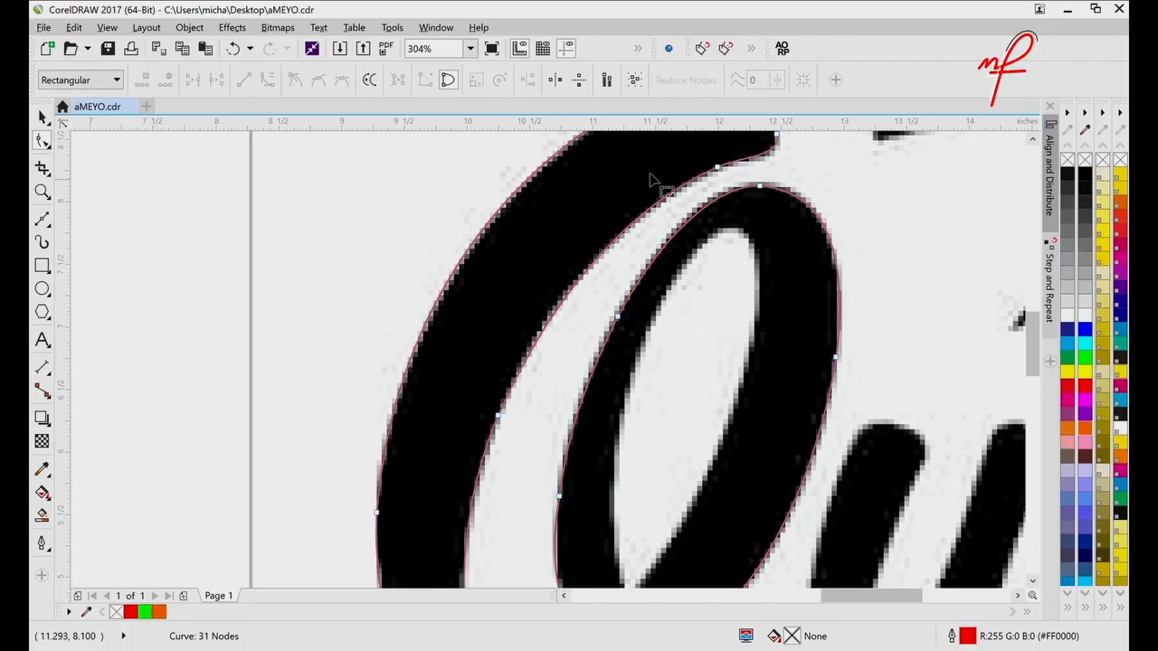
# - Remove the middle node on the left edge of the Q's inner stroke and adjust the handle of the node above it
pyautogui.scroll(-5, 646, 341)
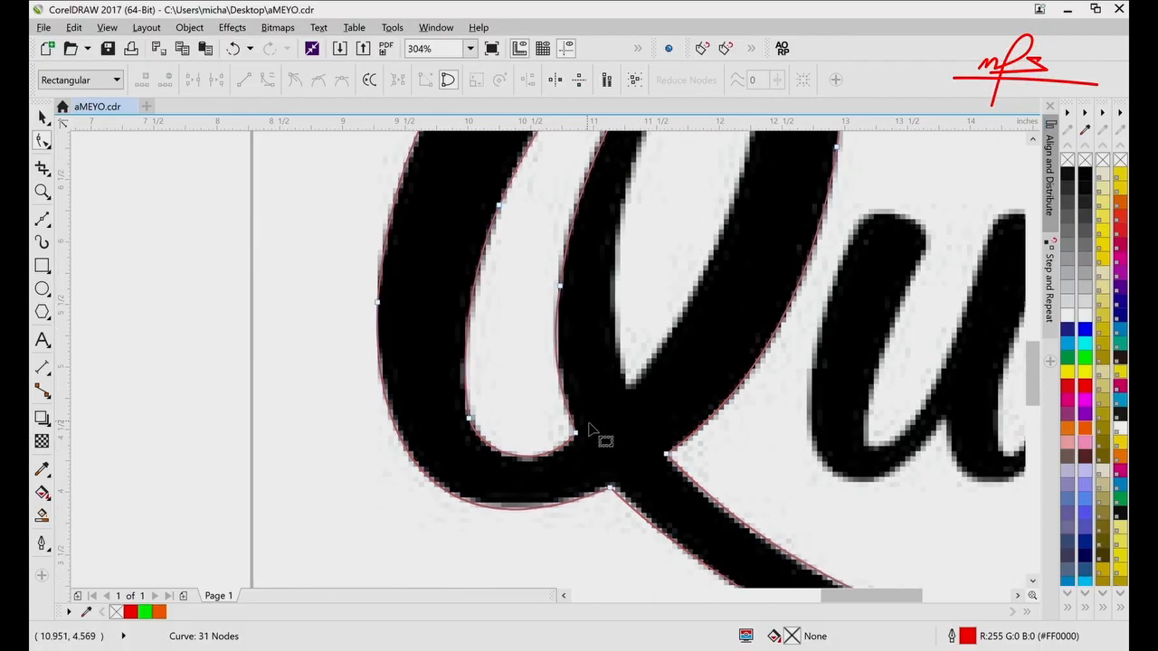
pyautogui.scroll(2, 590, 429)
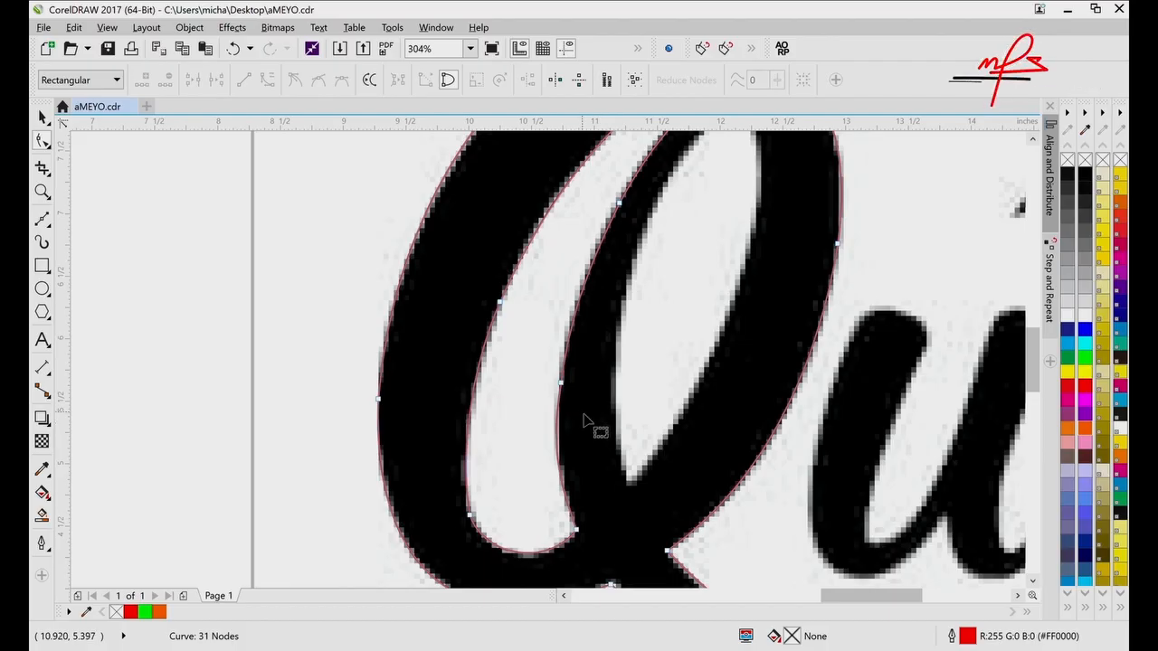
pyautogui.moveTo(541, 362); pyautogui.dragTo(606, 437)
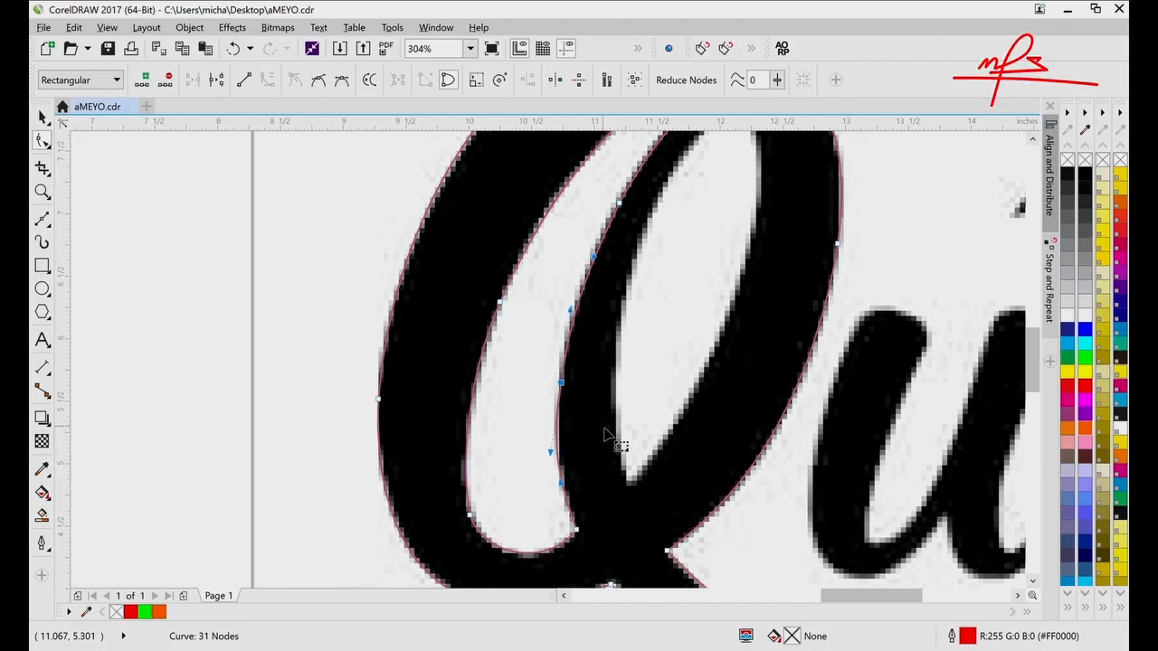
pyautogui.press('Delete')
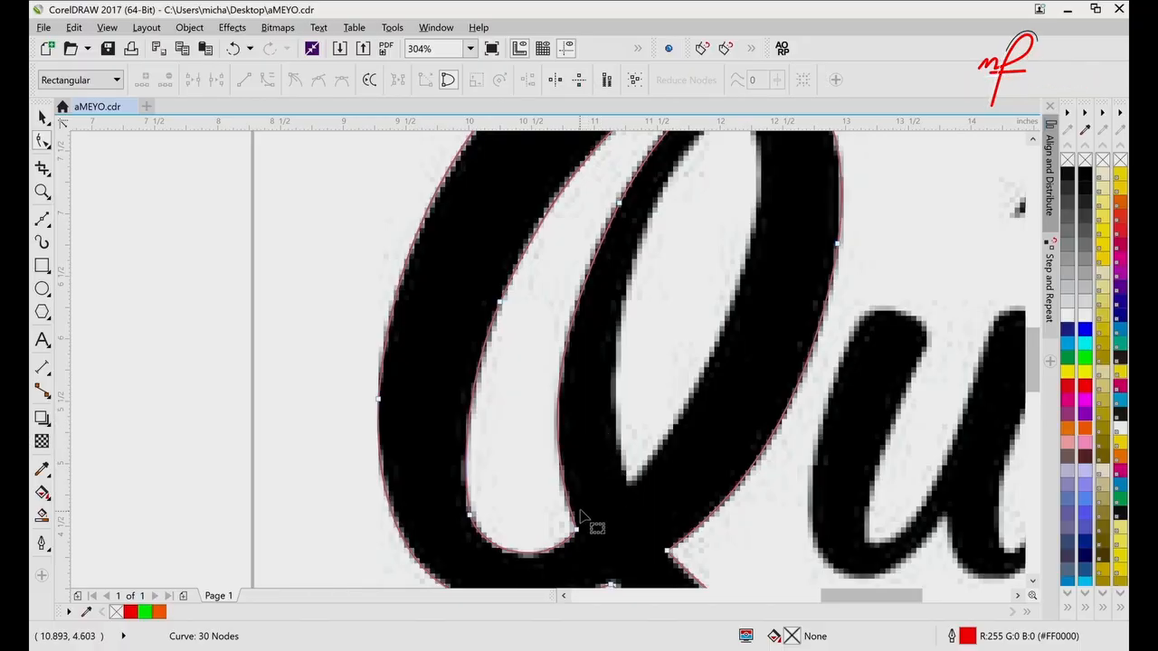
pyautogui.click(620, 203)
pyautogui.moveTo(568, 314); pyautogui.dragTo(567, 303)
# - Delete the node at the top of the Q's inner loop and adjust the left node's handle to match the lettering
pyautogui.scroll(1, 638, 294)
pyautogui.scroll(2, 639, 294)
pyautogui.hscroll(2, 639, 294)
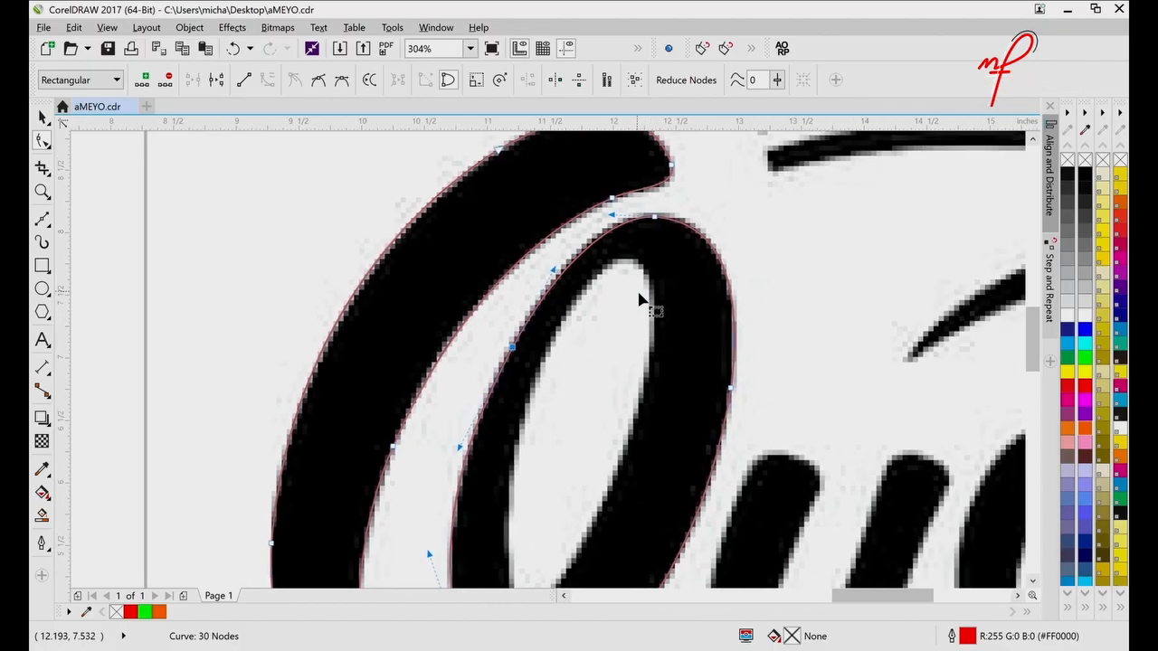
pyautogui.click(655, 216)
pyautogui.press('Delete')
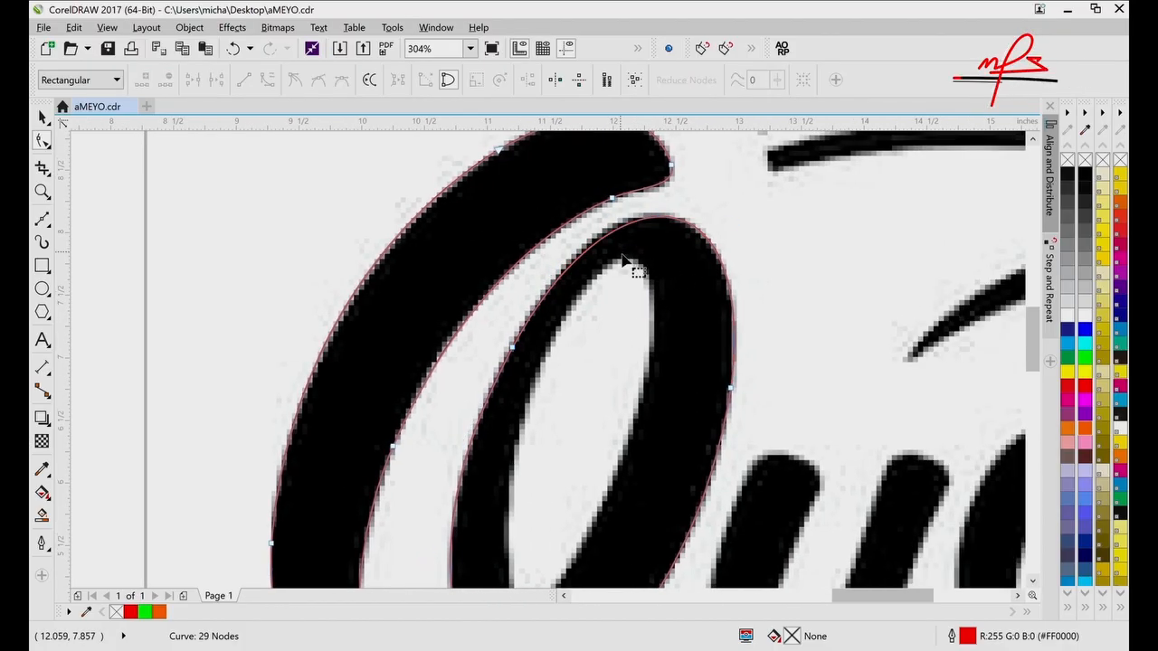
pyautogui.click(513, 347)
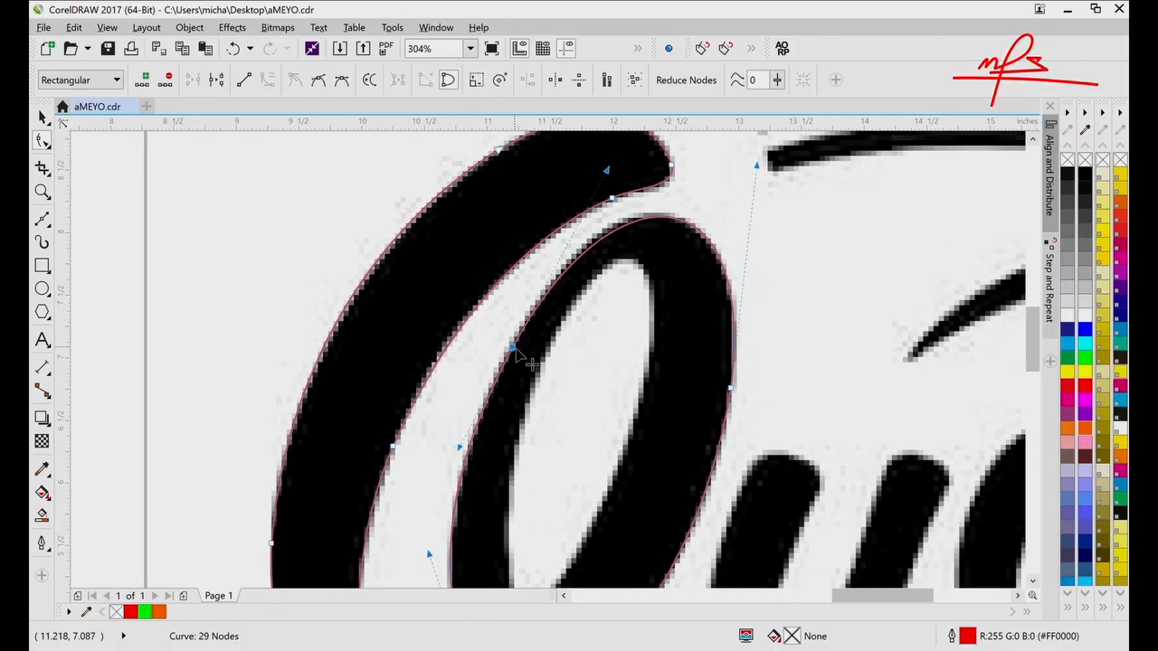
pyautogui.moveTo(606, 171); pyautogui.dragTo(603, 168)
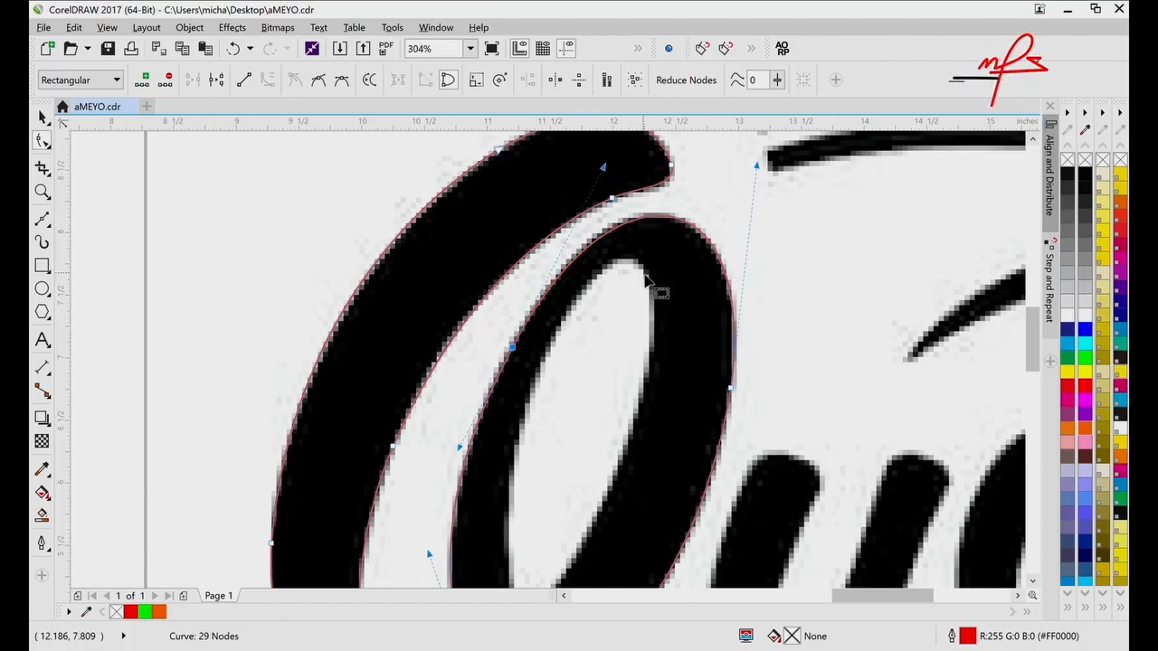
# - Delete the middle nodes on the upper and lower edges of the Q's tail, between the Q and the flourish crossing
pyautogui.scroll(-3, 658, 292)
pyautogui.scroll(-3, 652, 298)
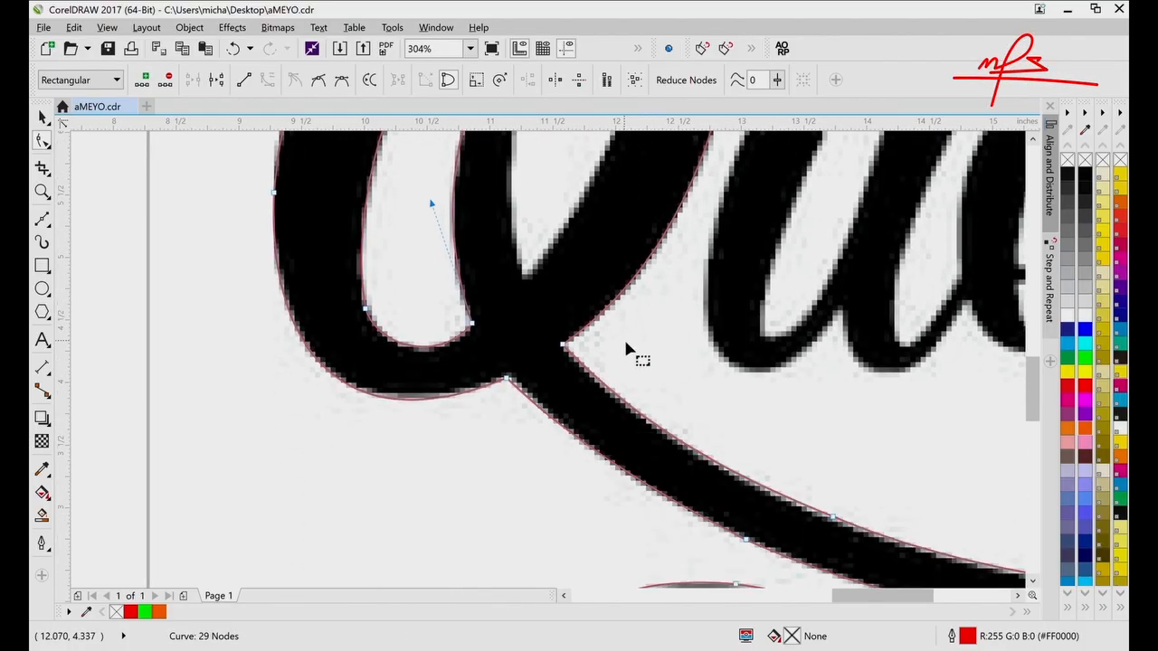
pyautogui.scroll(-2, 630, 349)
pyautogui.hscroll(5, 630, 348)
pyautogui.click(595, 448)
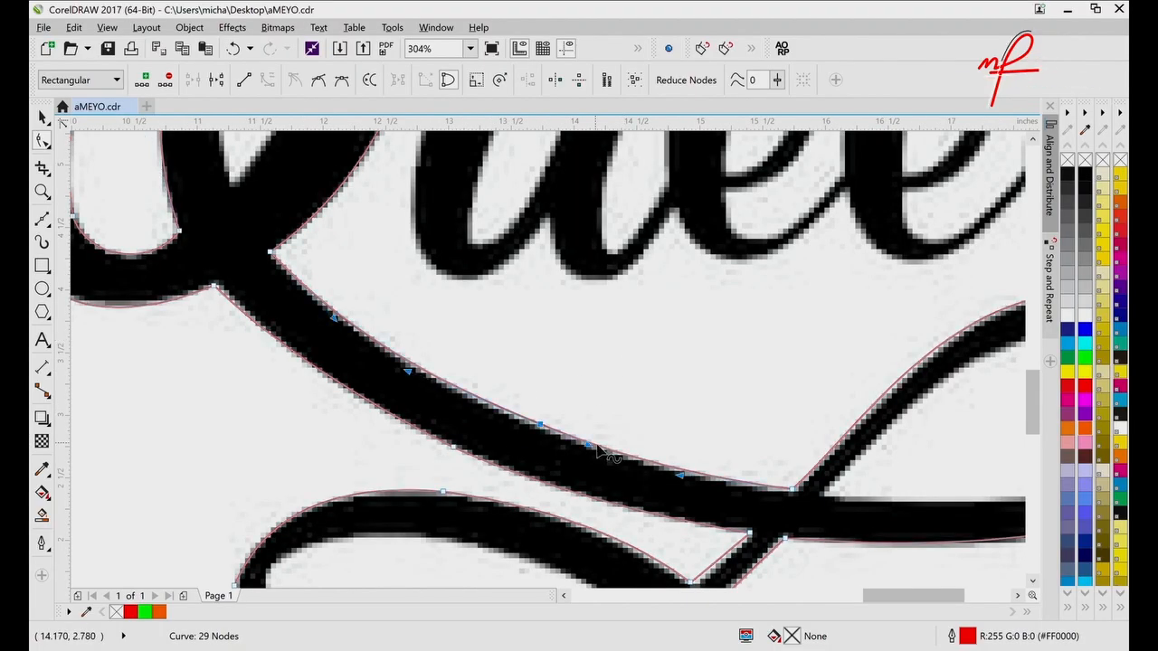
pyautogui.press('Delete')
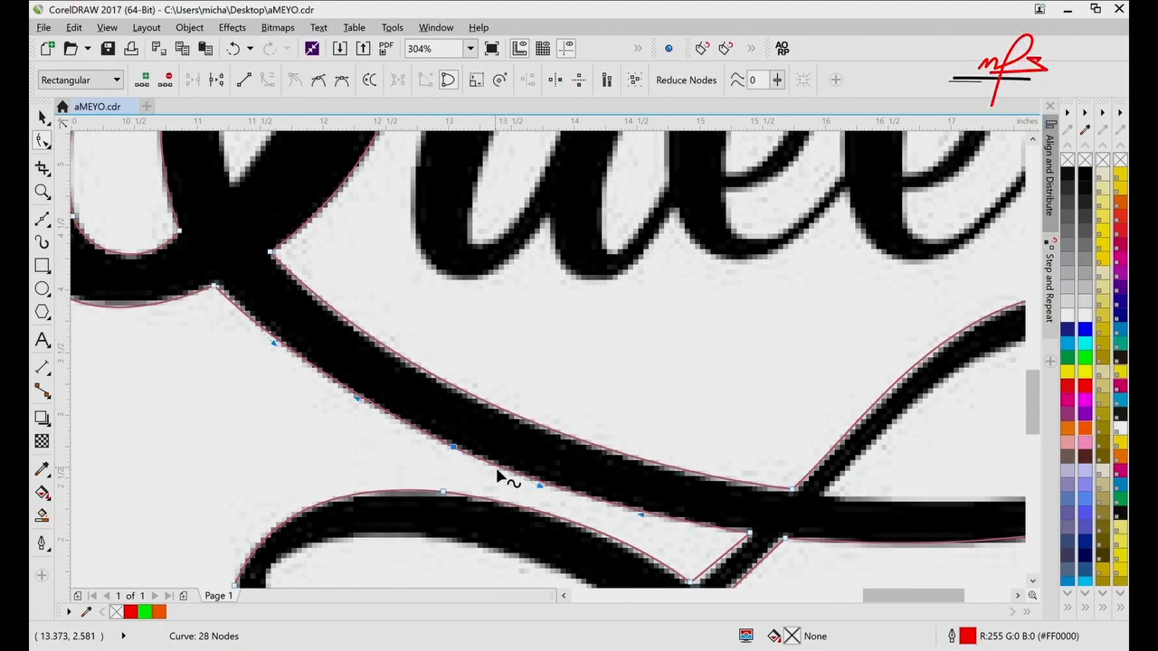
pyautogui.press('Delete')
# - Delete the node on top of the flourish's right loop and nudge the corner node where the loop meets the Q's tail
pyautogui.hscroll(8, 631, 502)
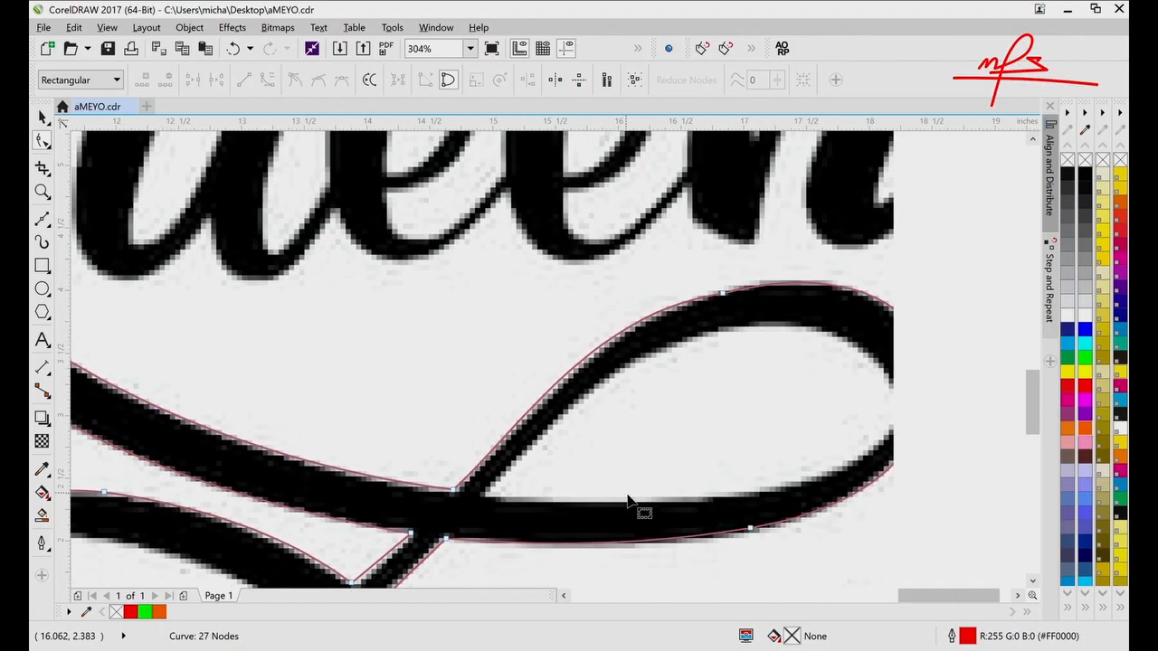
pyautogui.moveTo(642, 271); pyautogui.dragTo(731, 331)
pyautogui.press('Delete')
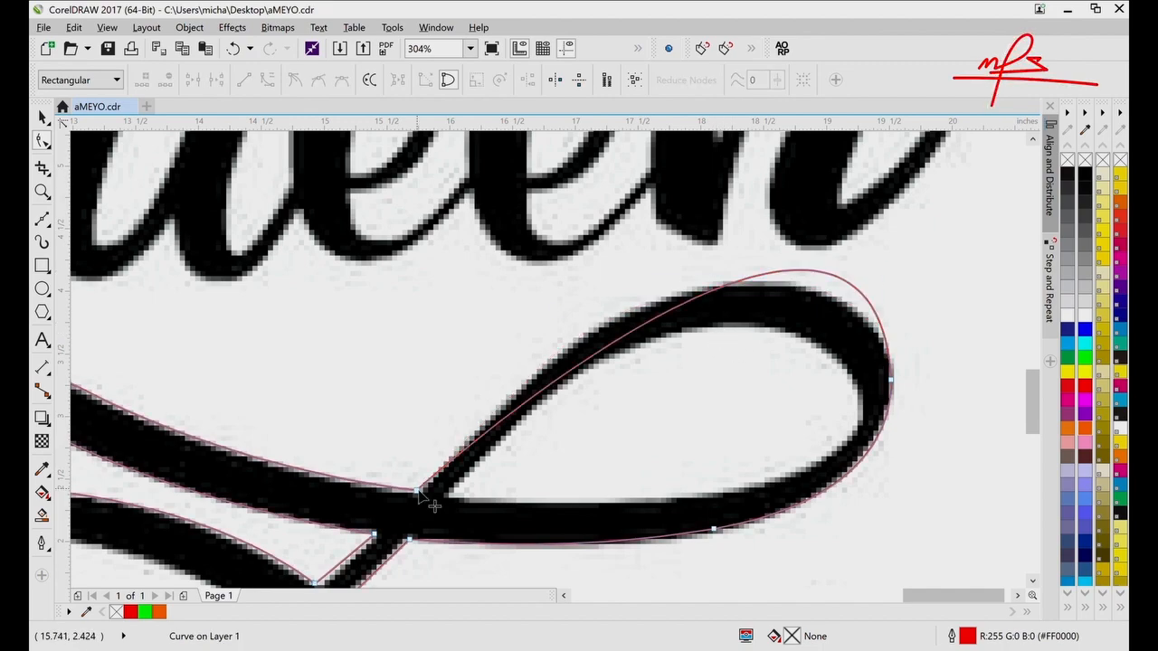
pyautogui.moveTo(418, 493)
pyautogui.mouseDown()
pyautogui.moveTo(432, 492)
pyautogui.moveTo(437, 452)
pyautogui.moveTo(423, 496)
pyautogui.mouseUp()
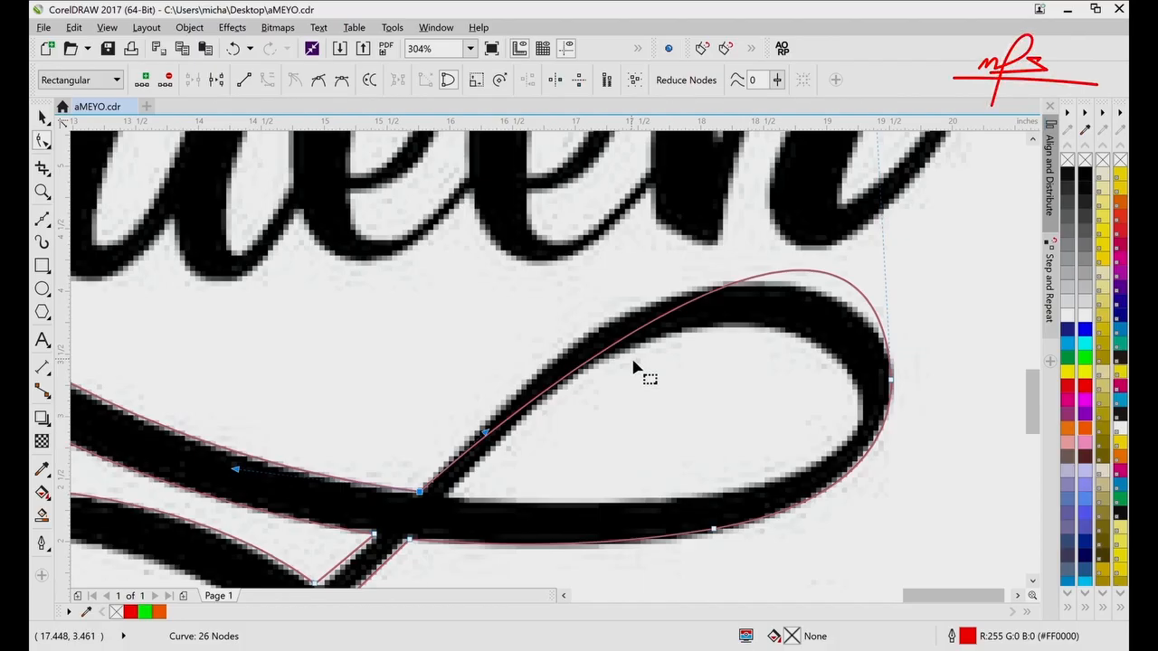
# - Add nodes at the top and upper-left edge of the right loop and reposition them to follow the lettering
pyautogui.doubleClick(782, 275)
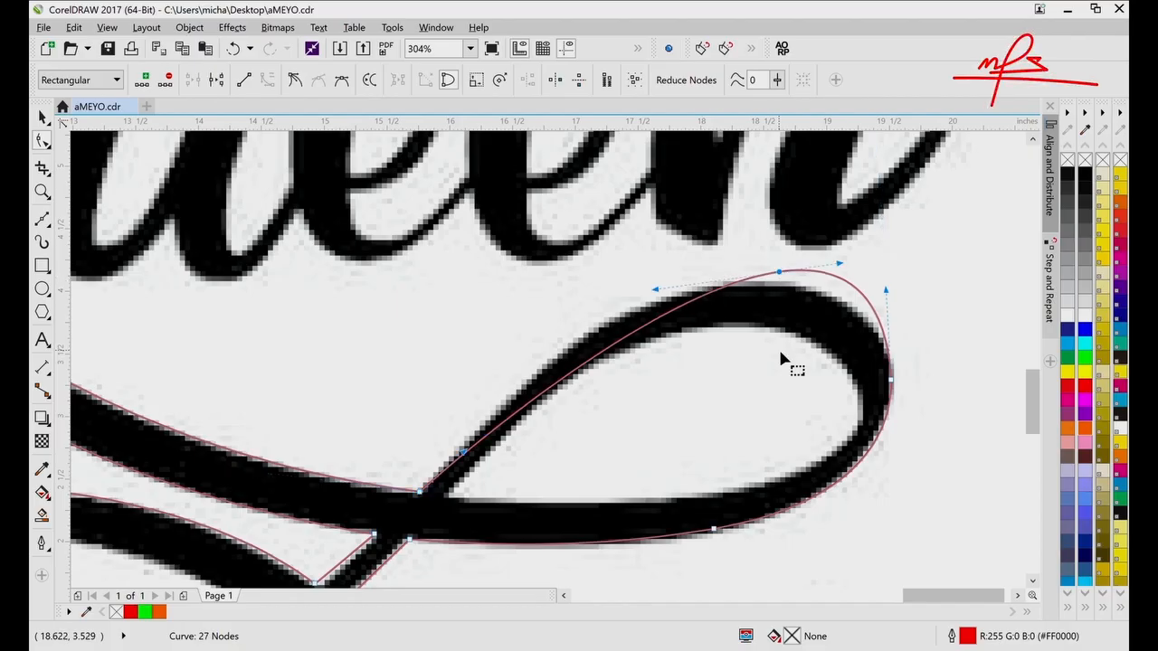
pyautogui.doubleClick(598, 356)
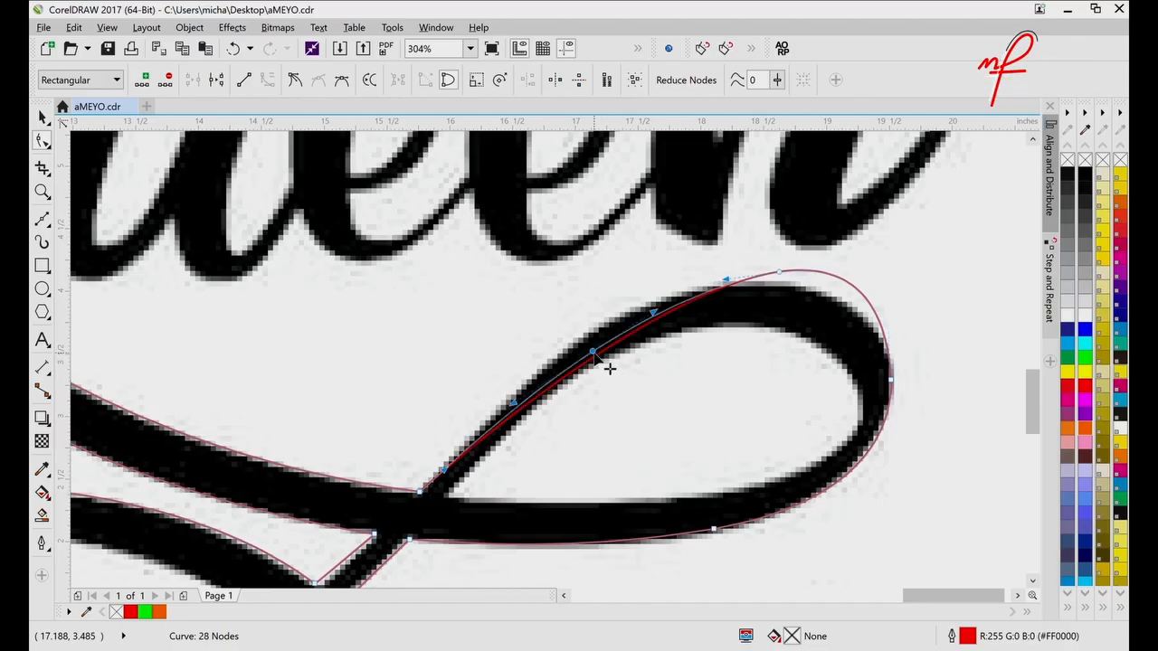
pyautogui.moveTo(598, 356)
pyautogui.mouseDown()
pyautogui.moveTo(591, 332)
pyautogui.moveTo(589, 341)
pyautogui.mouseUp()
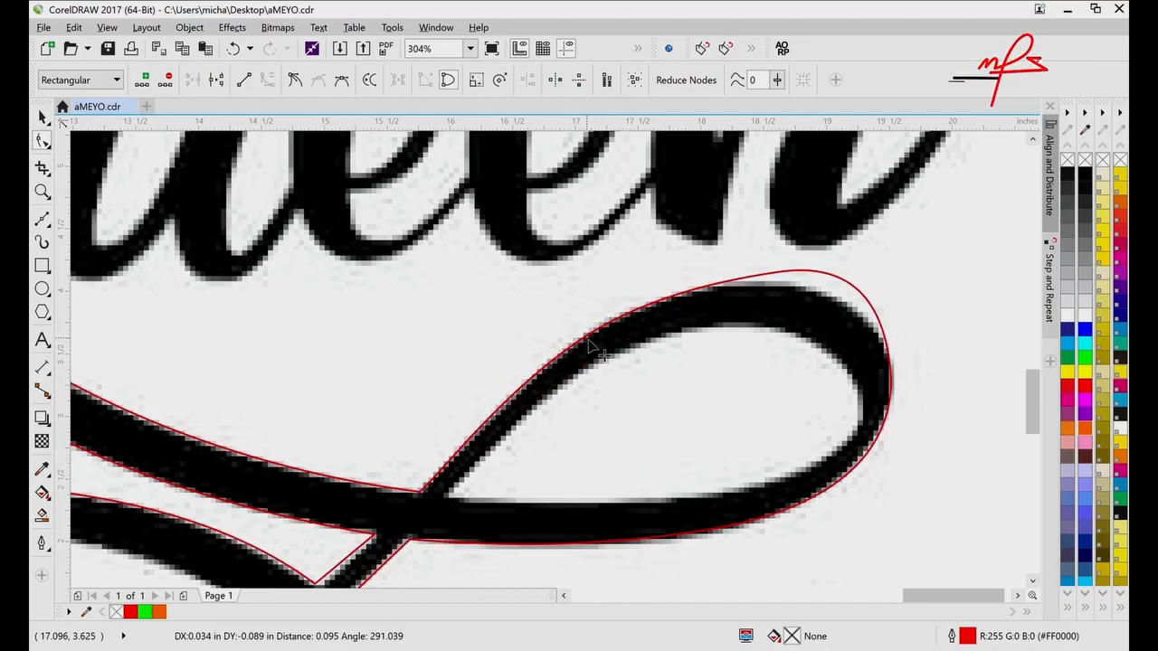
pyautogui.moveTo(779, 276); pyautogui.dragTo(814, 283)
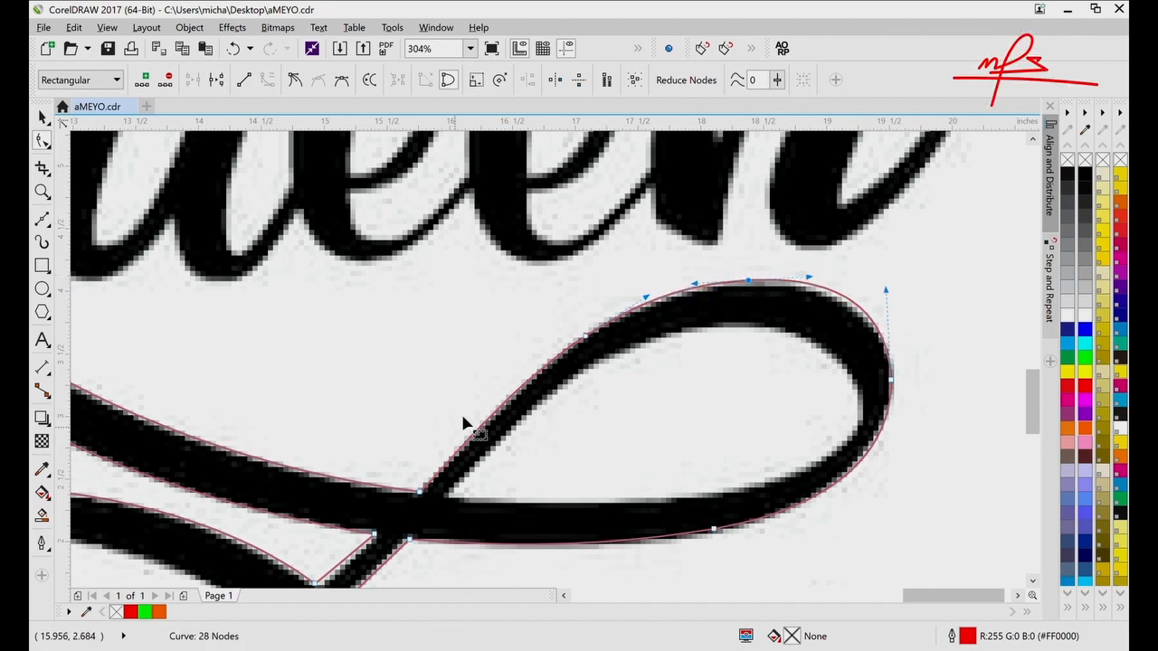
# - Delete the lower node of the right loop and shorten the upper handle of its rightmost node to fit the curve
pyautogui.scroll(-3, 853, 479)
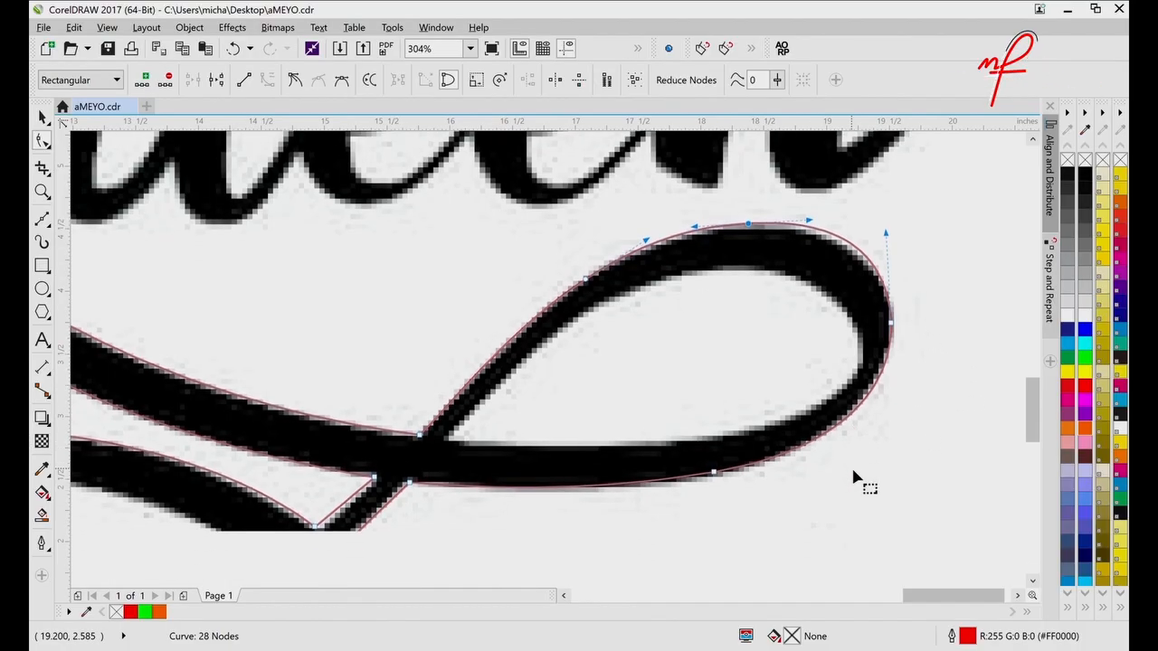
pyautogui.press('Delete')
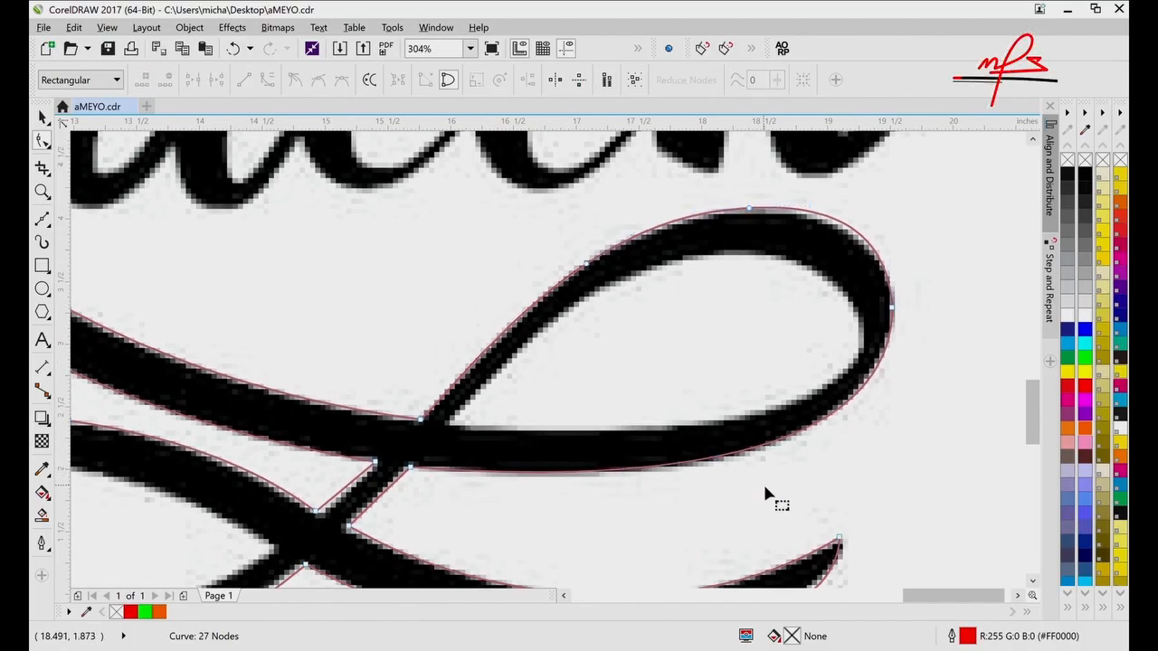
pyautogui.click(893, 311)
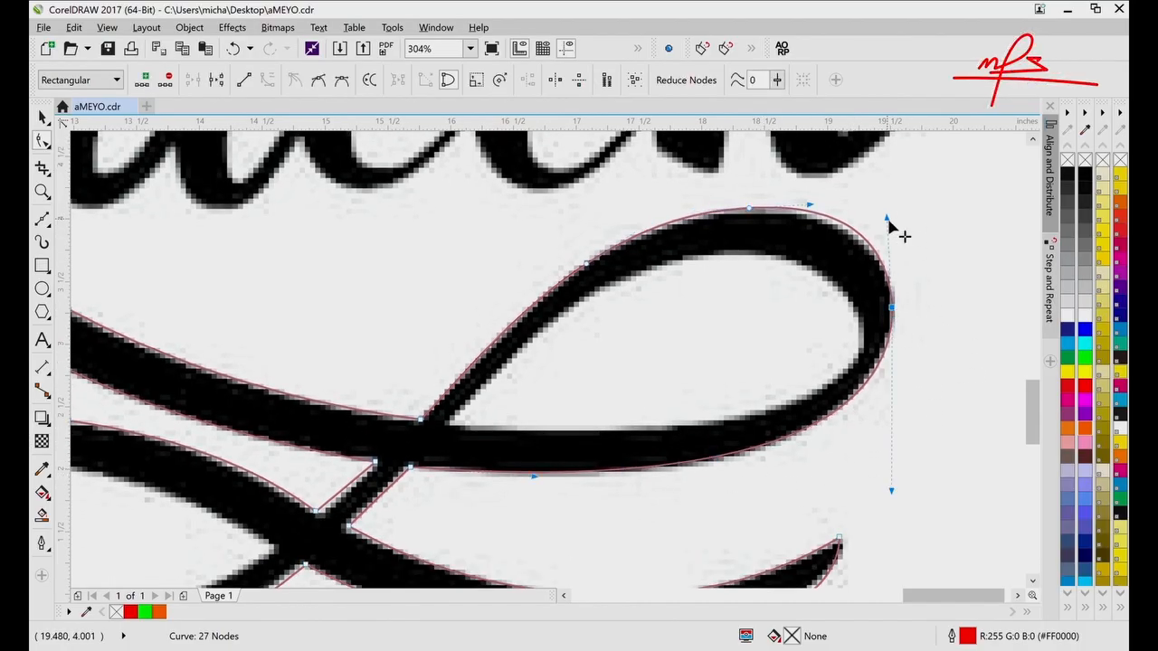
pyautogui.moveTo(888, 222); pyautogui.dragTo(887, 229)
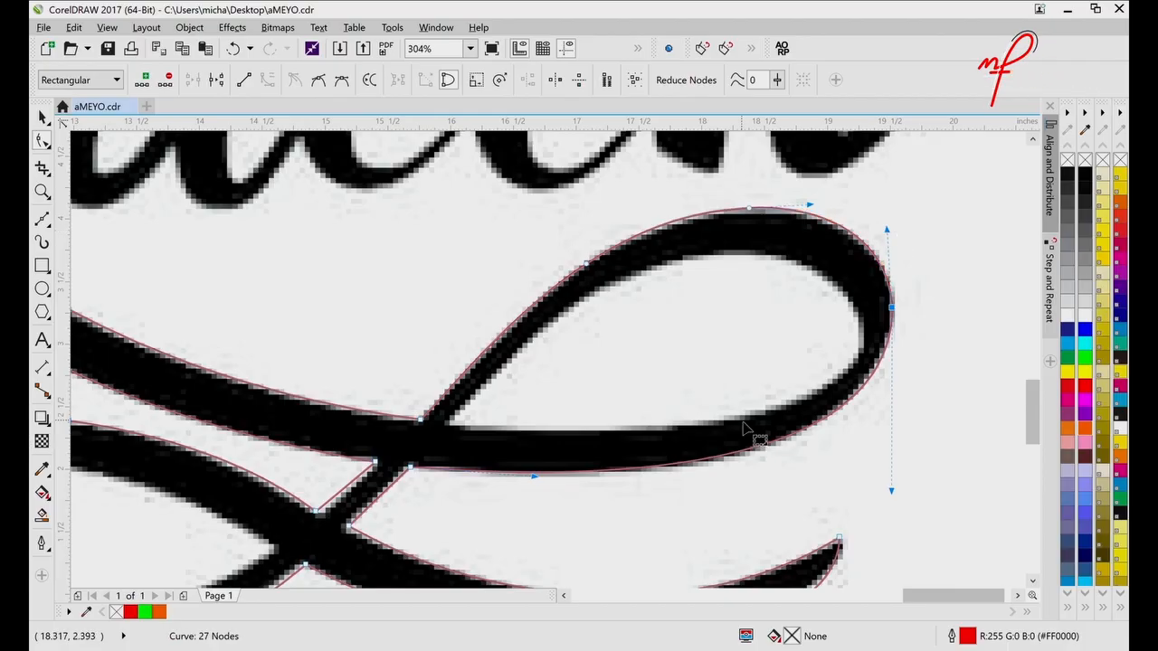
# - Add three extra nodes along the lower edge of the right loop, and delete all three together
pyautogui.scroll(-3, 743, 425)
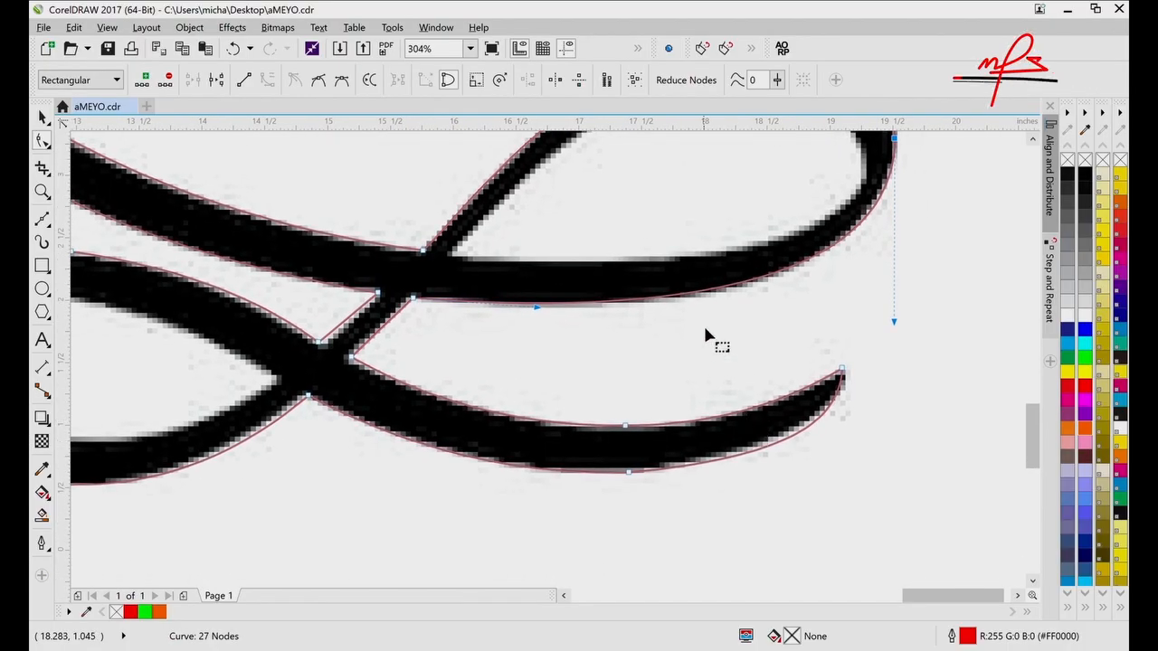
pyautogui.doubleClick(713, 293)
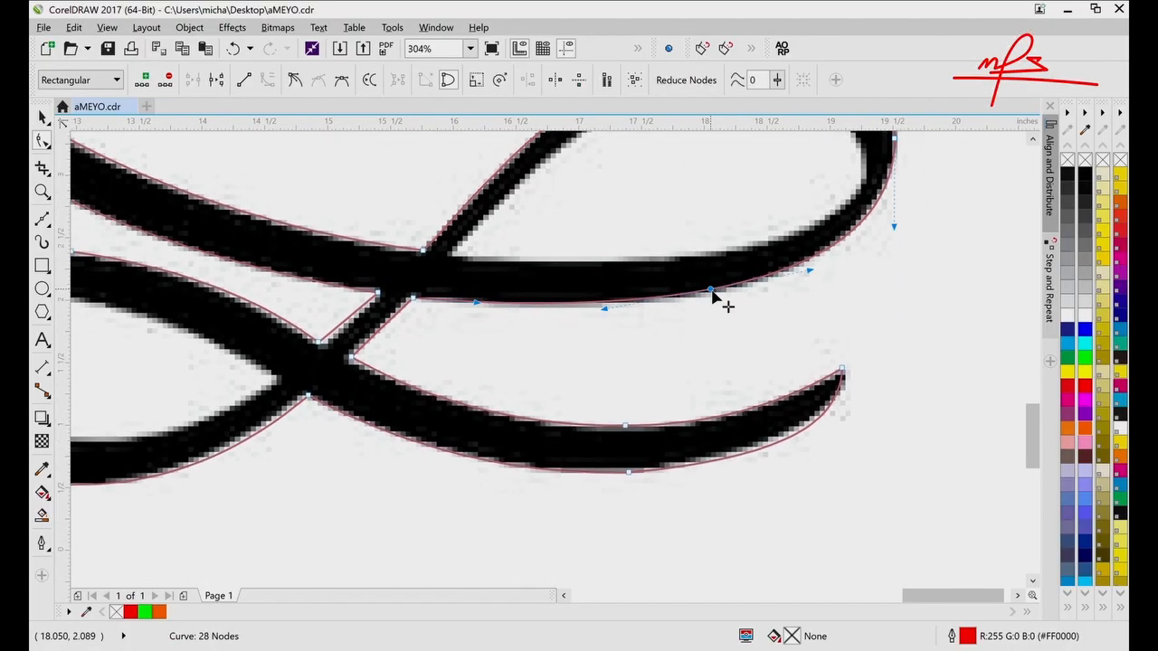
pyautogui.doubleClick(557, 307)
pyautogui.doubleClick(822, 257)
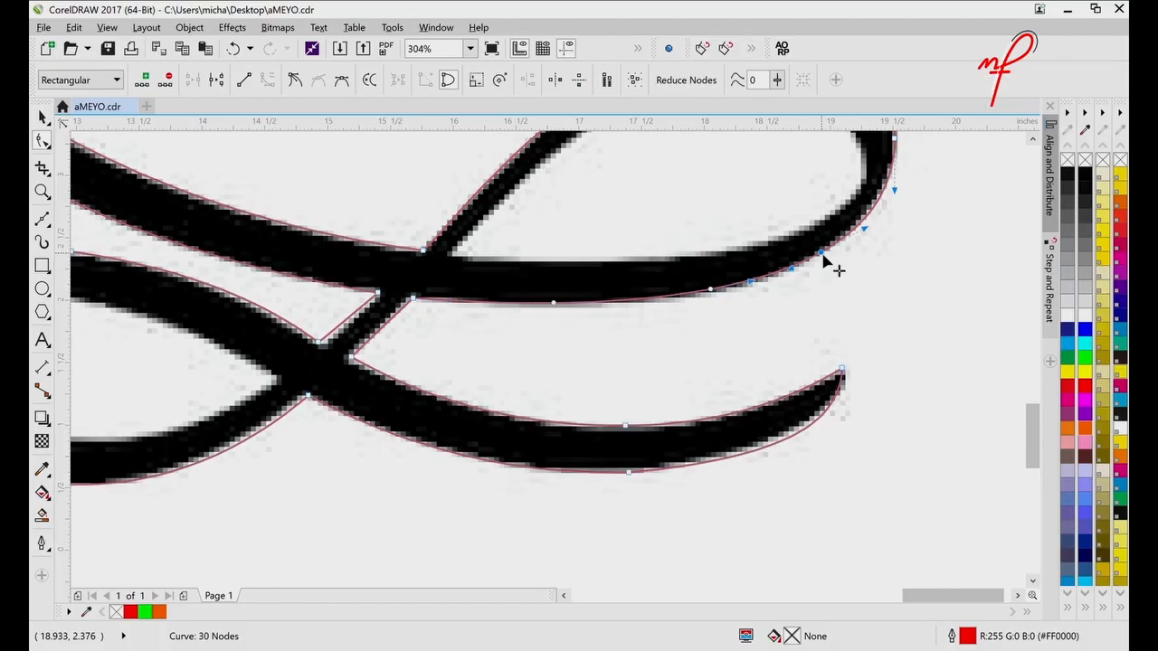
pyautogui.moveTo(871, 330); pyautogui.dragTo(518, 219)
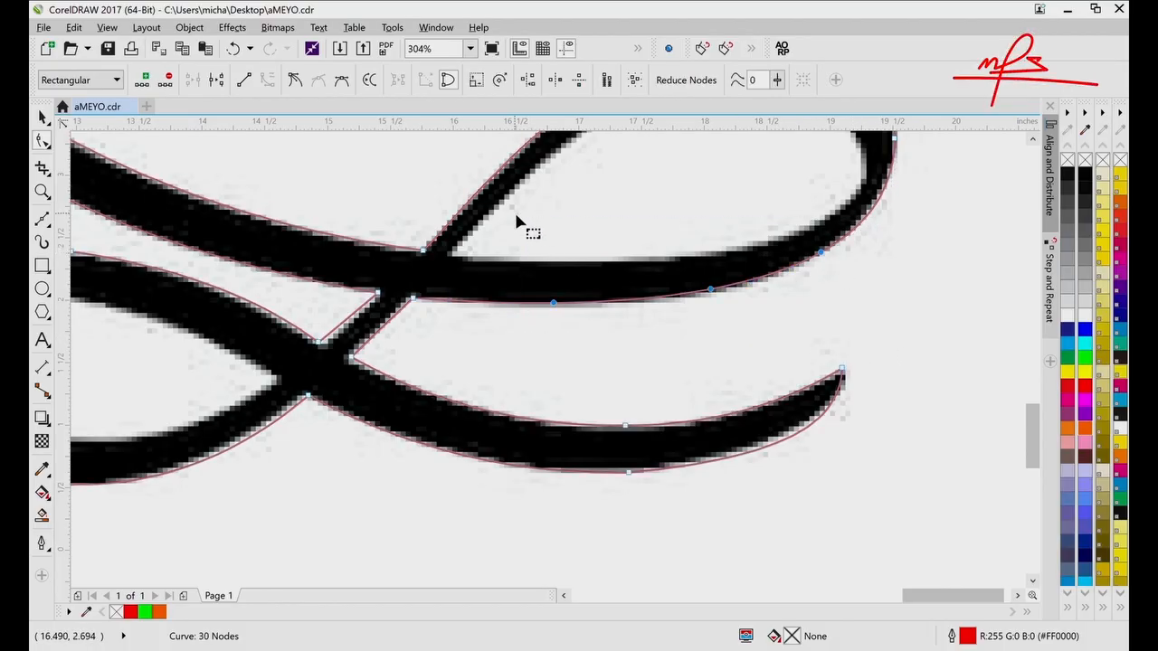
pyautogui.press('Delete')
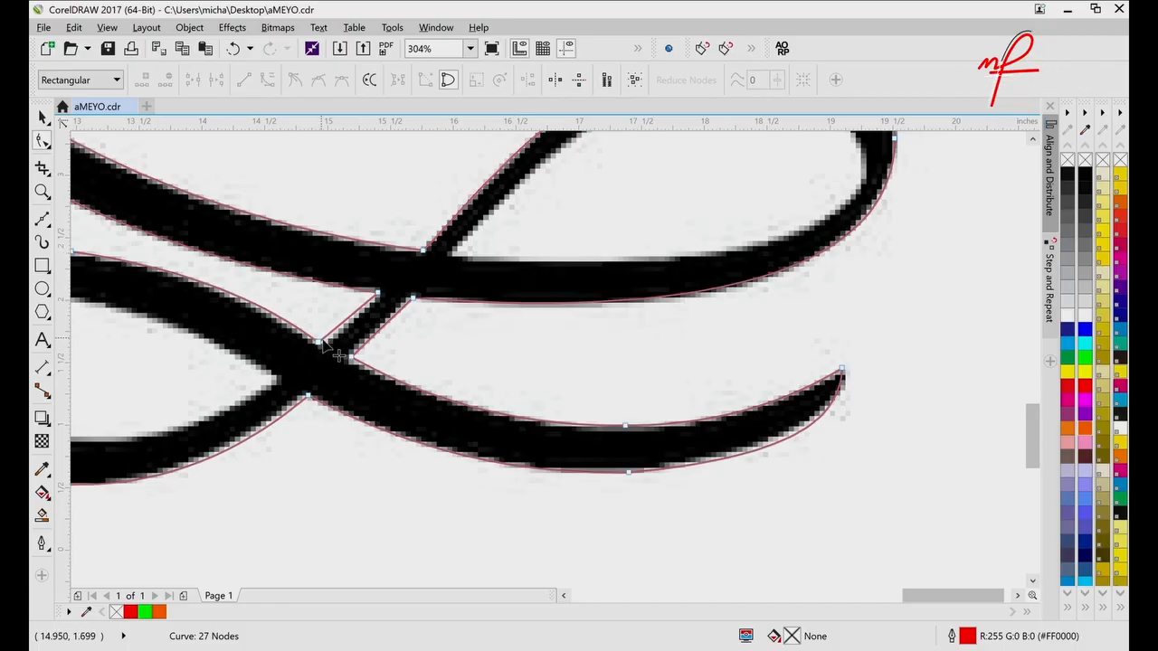
# - Move the corner node at the flourish's lower crossing onto the lettering and reshape the left loop with its leftmost node's upper handle
pyautogui.moveTo(321, 342); pyautogui.dragTo(333, 346)
pyautogui.hscroll(-3, 398, 362)
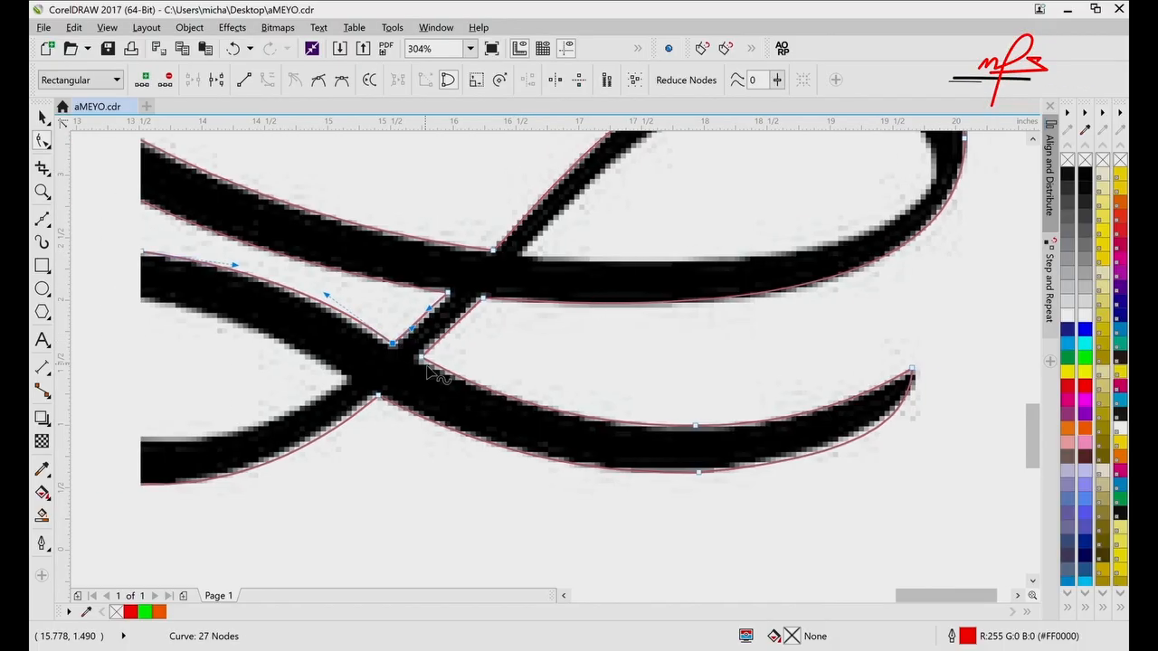
pyautogui.hscroll(-2, 489, 423)
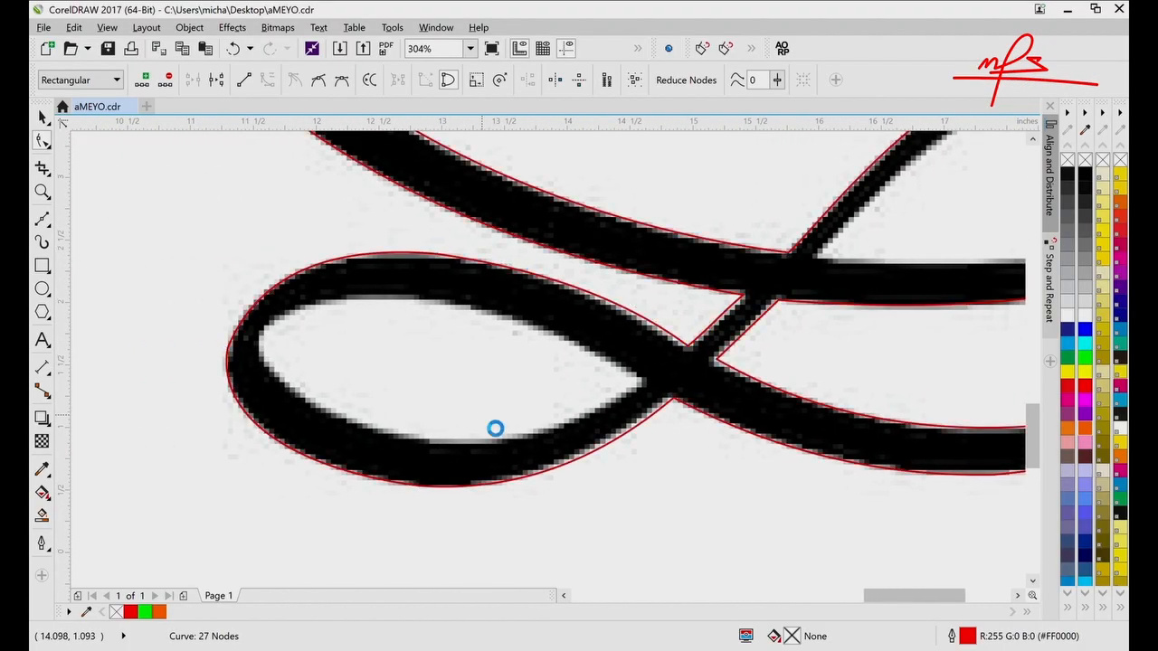
pyautogui.click(229, 345)
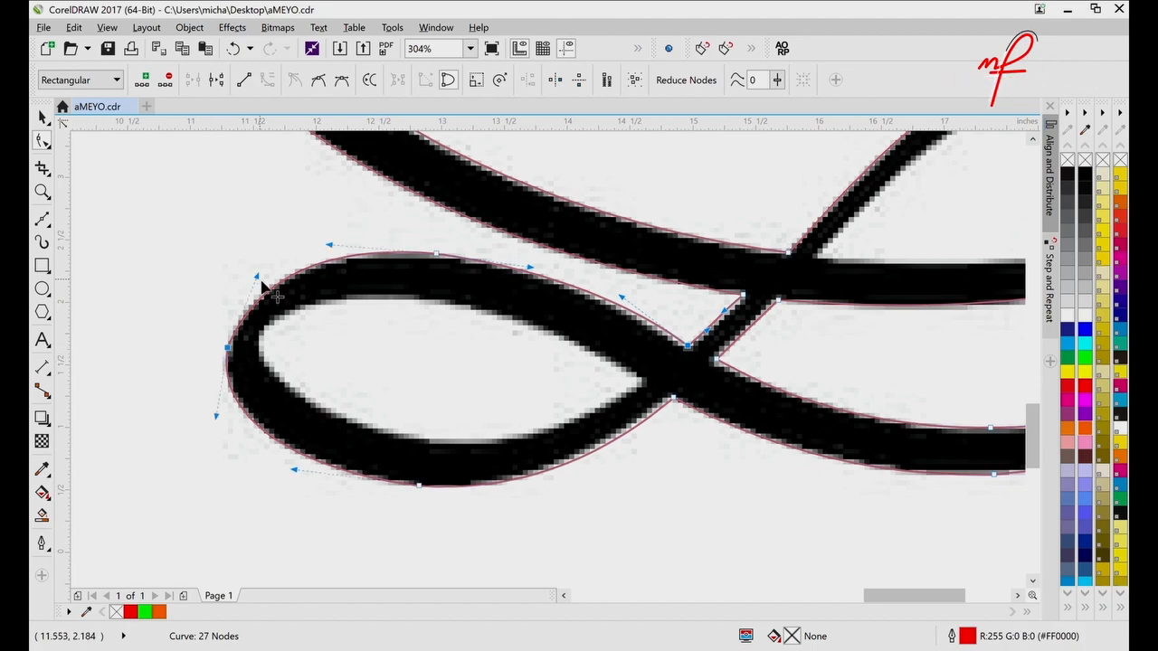
pyautogui.moveTo(259, 279); pyautogui.dragTo(242, 276)
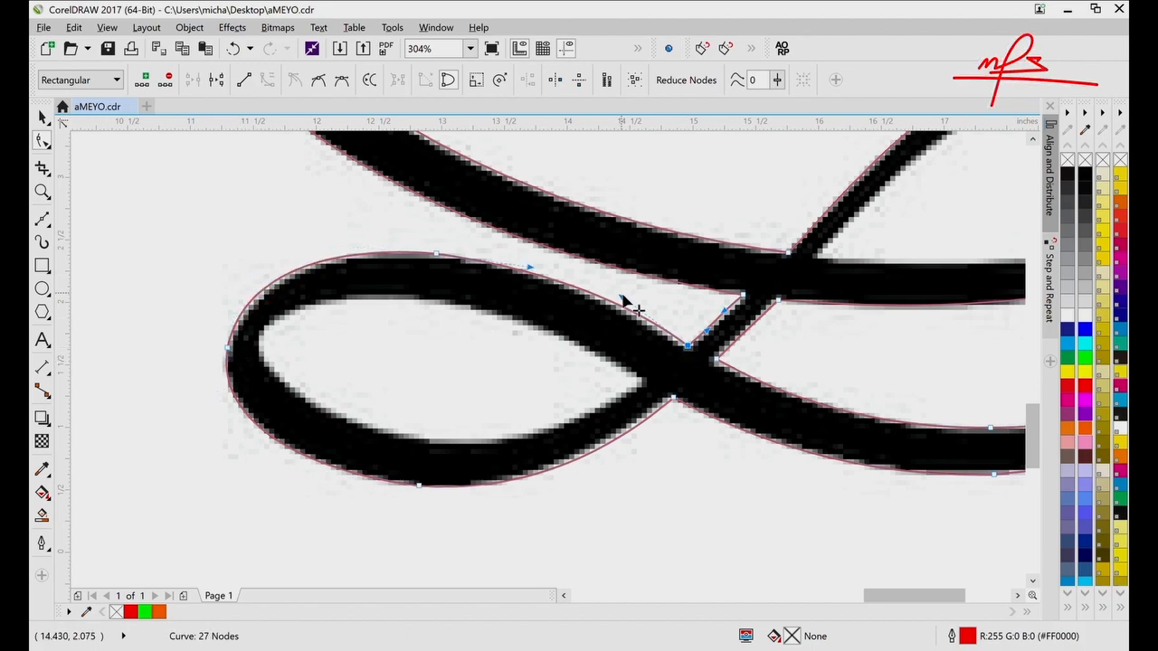
# - Adjust the curve handle of the lower crossing's upper corner node and nudge the crossing's bottom and right corner nodes into place
pyautogui.moveTo(622, 295); pyautogui.dragTo(612, 298)
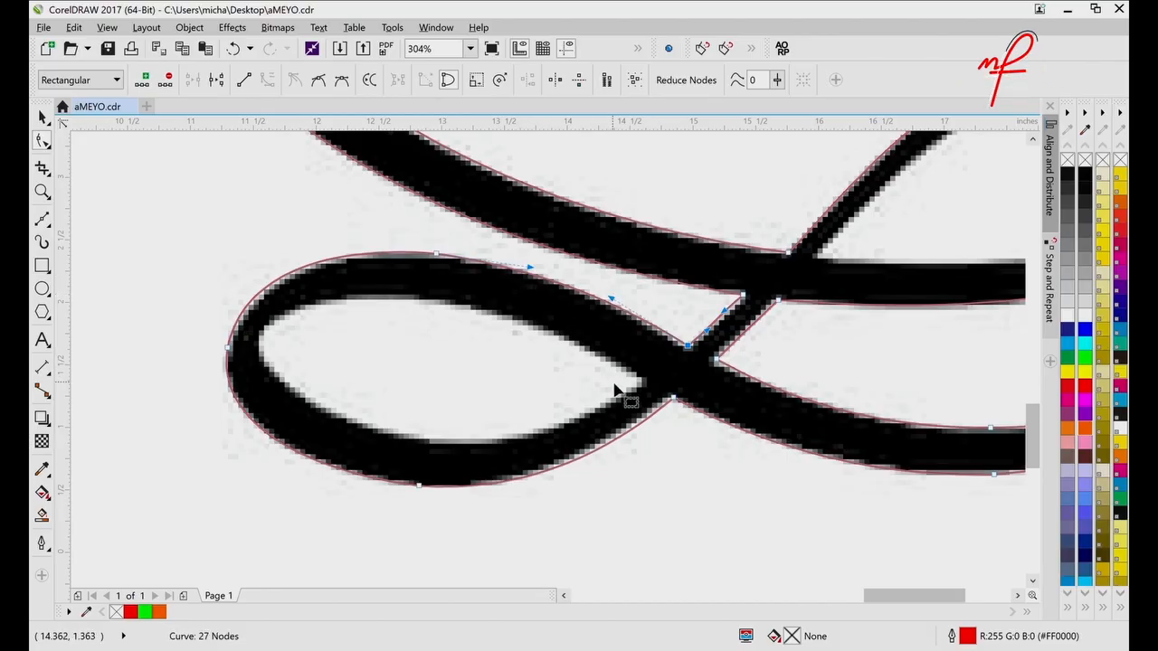
pyautogui.moveTo(676, 403); pyautogui.dragTo(671, 399)
pyautogui.moveTo(717, 359); pyautogui.dragTo(715, 361)
# - Move the traced Q outline off the lettering onto the blank page to inspect it, and undo the move
pyautogui.scroll(4, 715, 361)
pyautogui.hscroll(-3, 715, 360)
pyautogui.scroll(6, 715, 367)
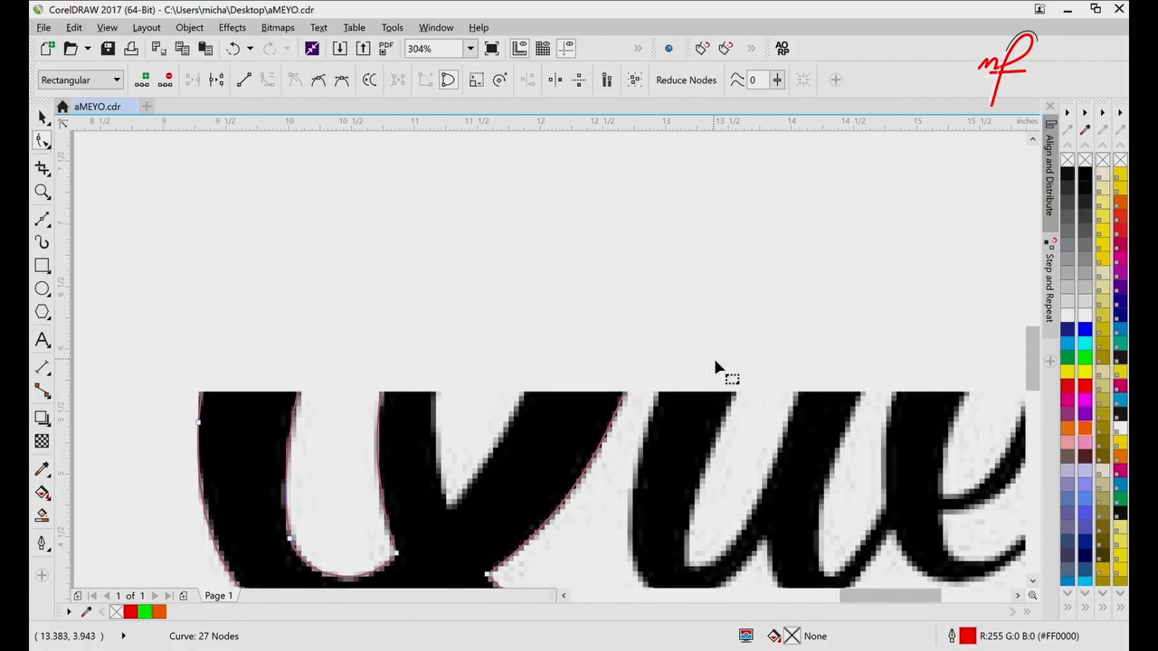
pyautogui.scroll(-5, 715, 366)
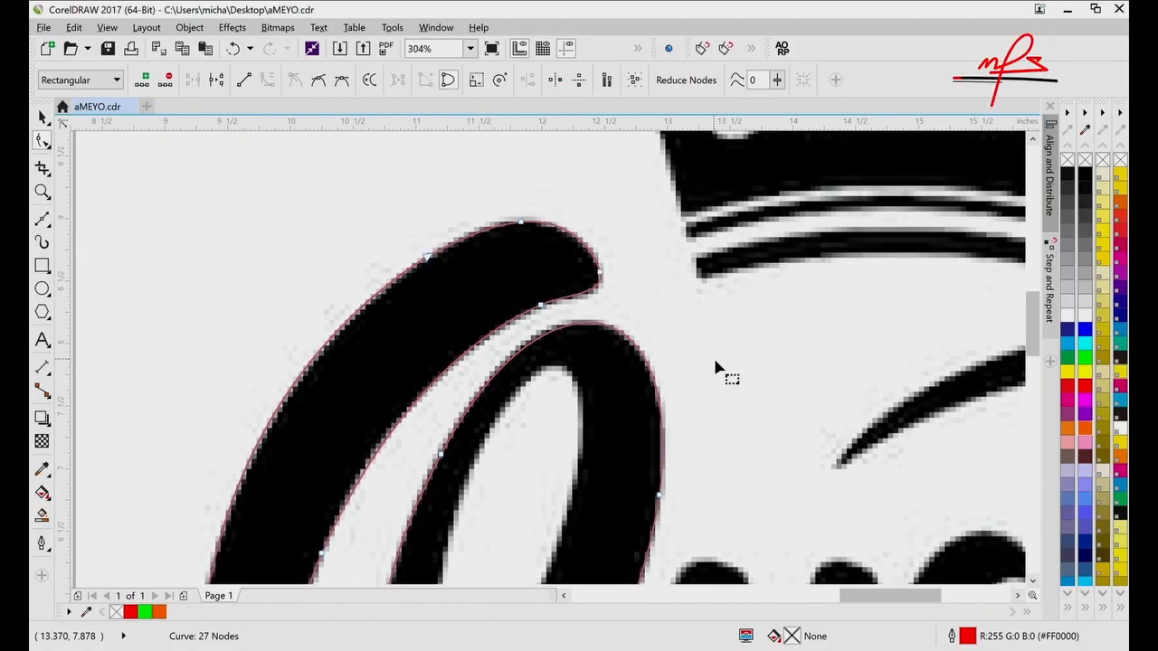
pyautogui.press('z')
pyautogui.scroll(1, 724, 369)
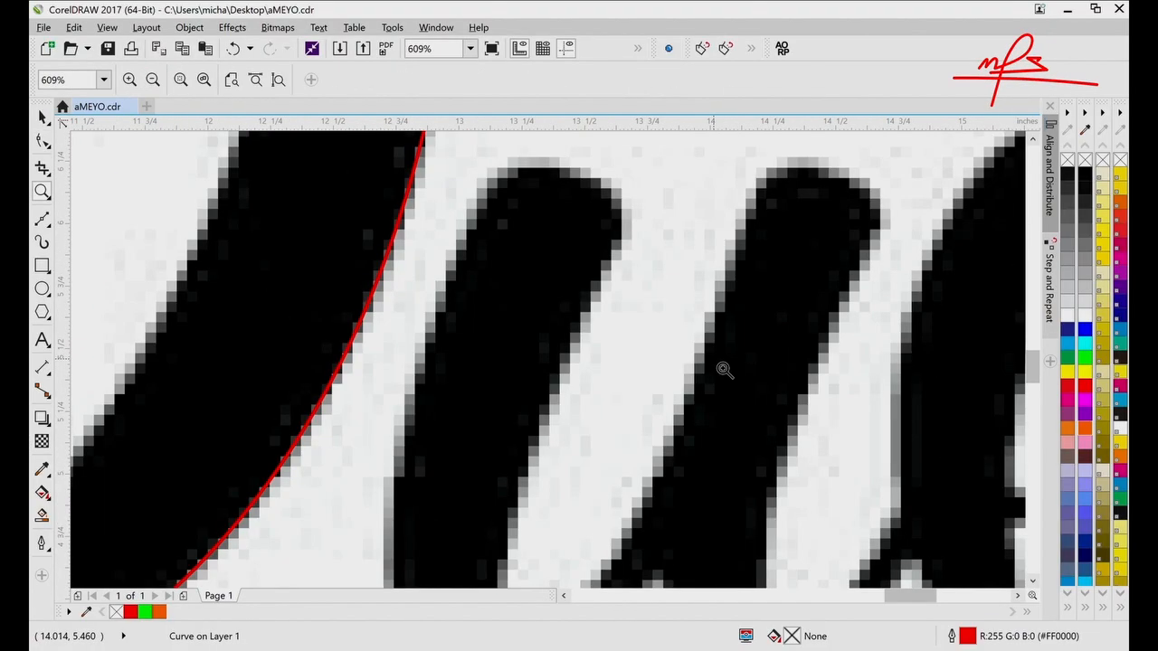
pyautogui.scroll(-3, 724, 369)
pyautogui.press('space')
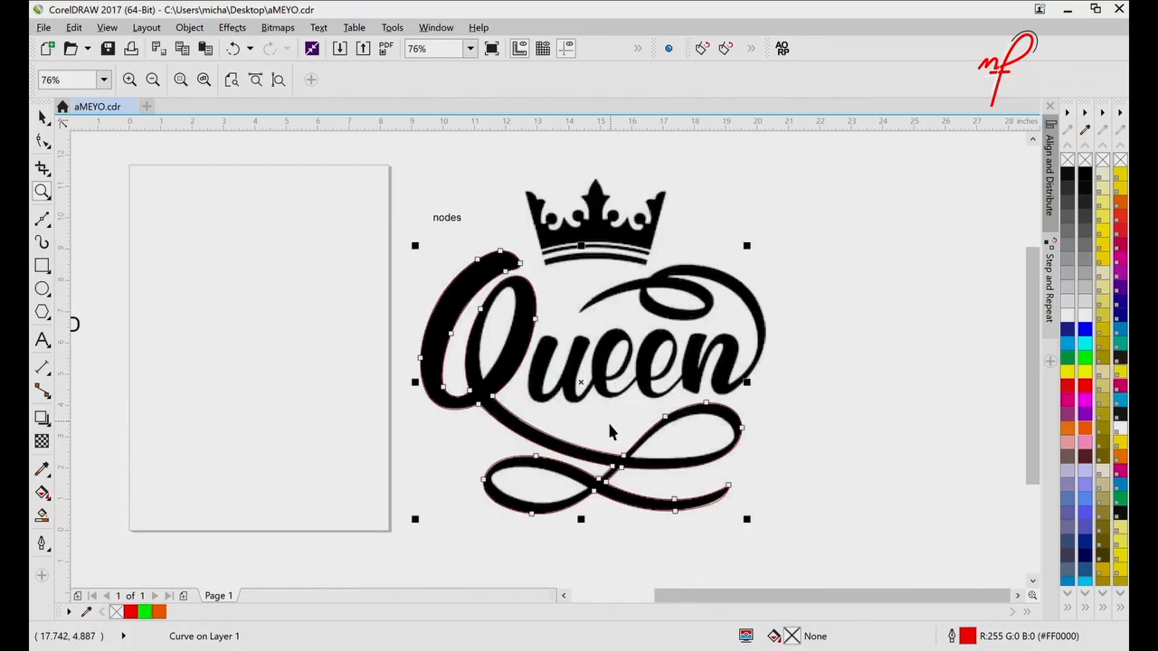
pyautogui.moveTo(506, 411)
pyautogui.mouseDown()
pyautogui.moveTo(358, 459)
pyautogui.moveTo(290, 447)
pyautogui.mouseUp()
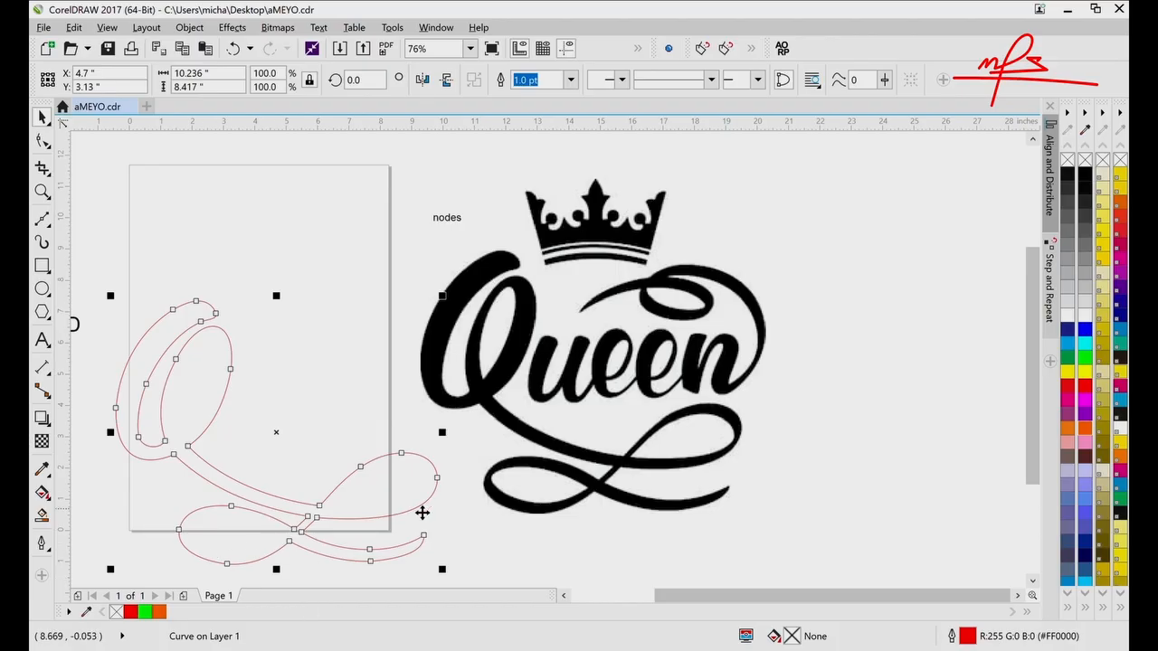
pyautogui.hotkey('ctrl', 'z')
# - Draw a closed straight-sided outline with four nodes, about 0.9 by 2.9 inches, along the edge of the Q's inner opening with the Bezier tool
pyautogui.press('z')
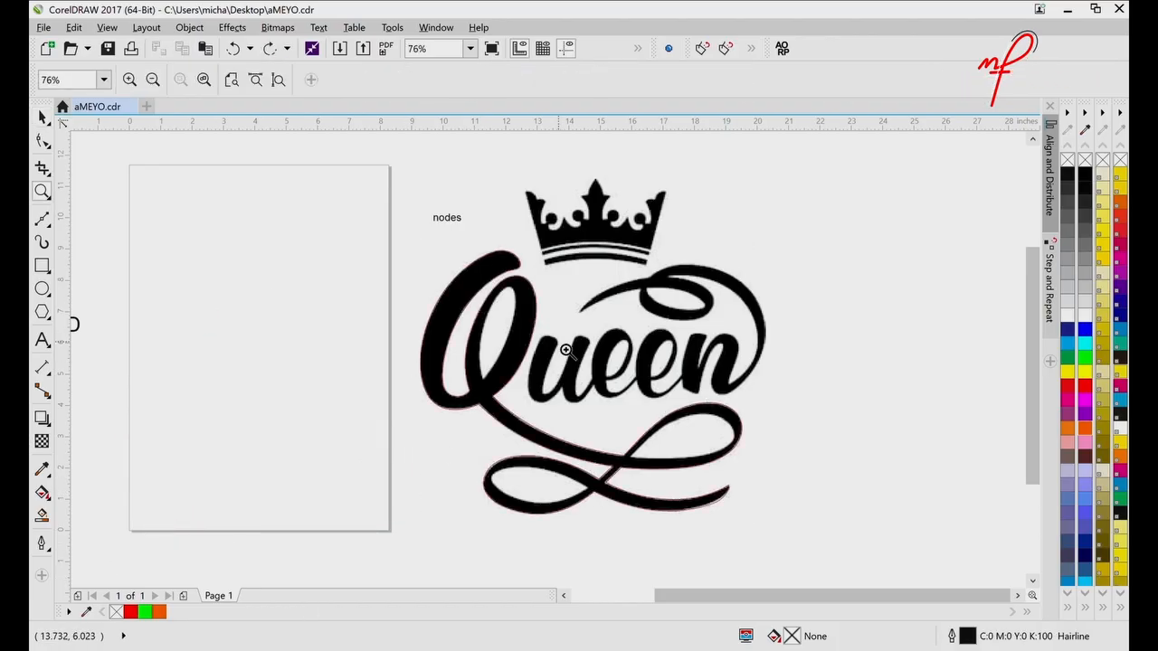
pyautogui.click(565, 350)
pyautogui.click(445, 383)
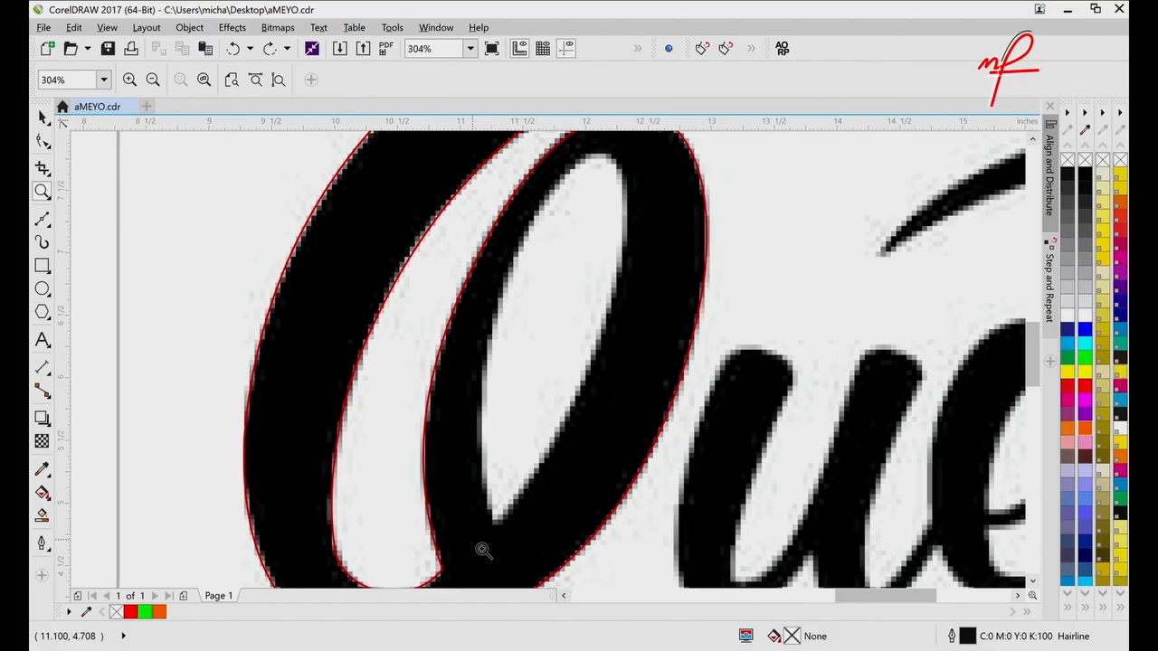
pyautogui.press('F10')
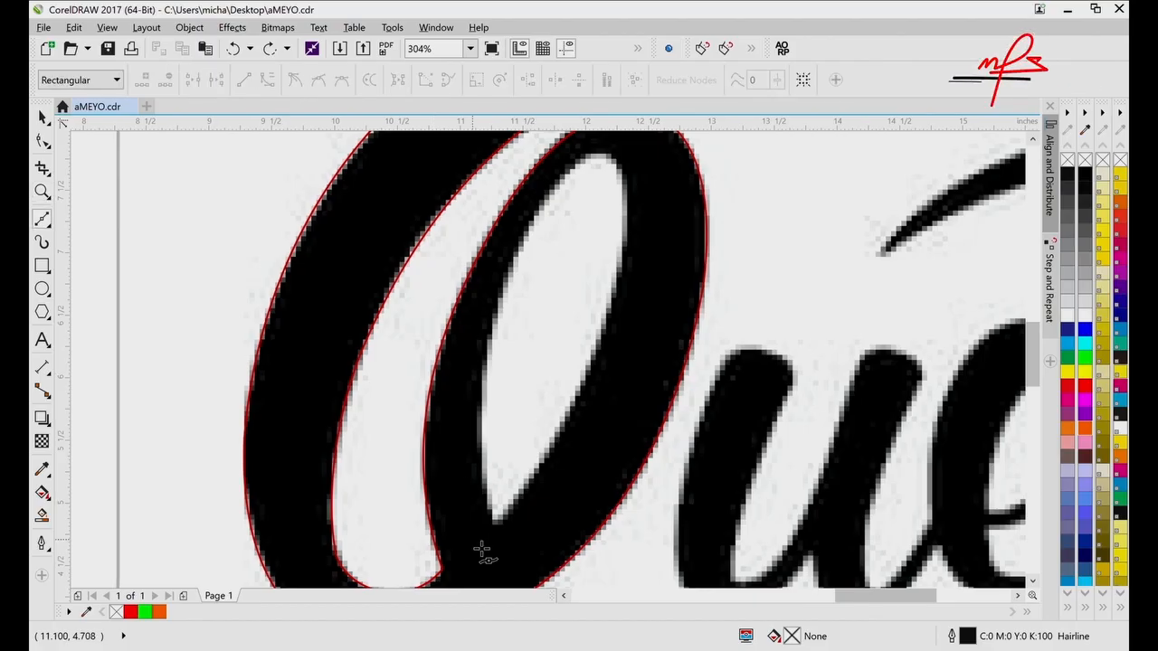
pyautogui.click(503, 532)
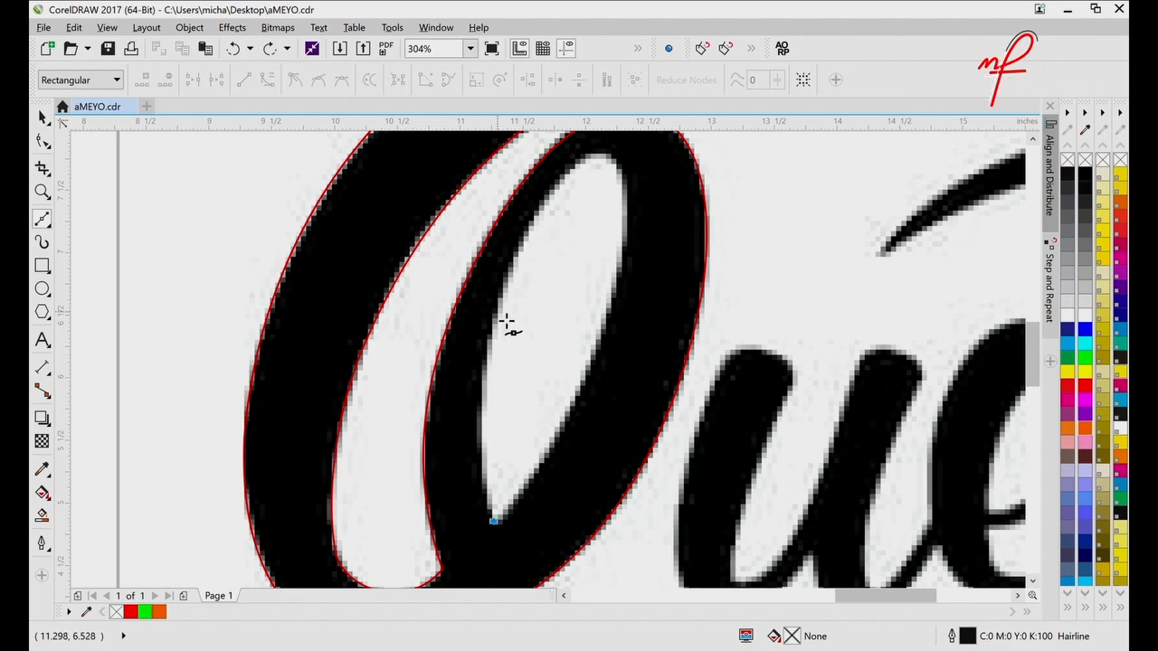
pyautogui.click(516, 482)
pyautogui.hotkey('ctrl', 'z')
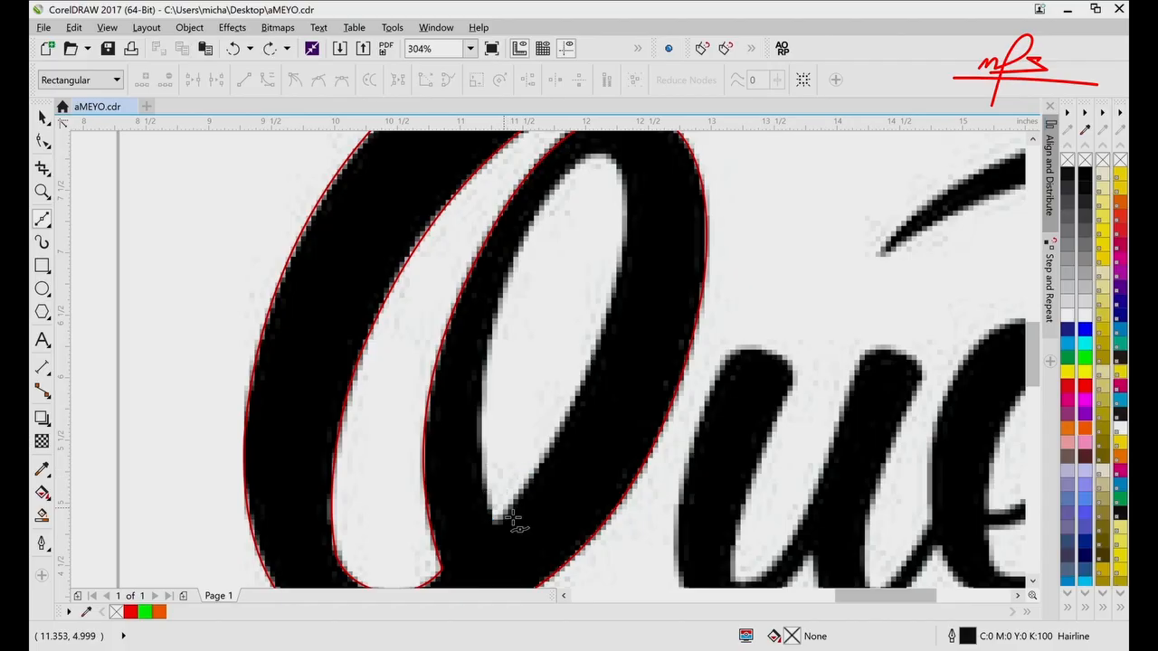
pyautogui.click(493, 518)
pyautogui.click(505, 278)
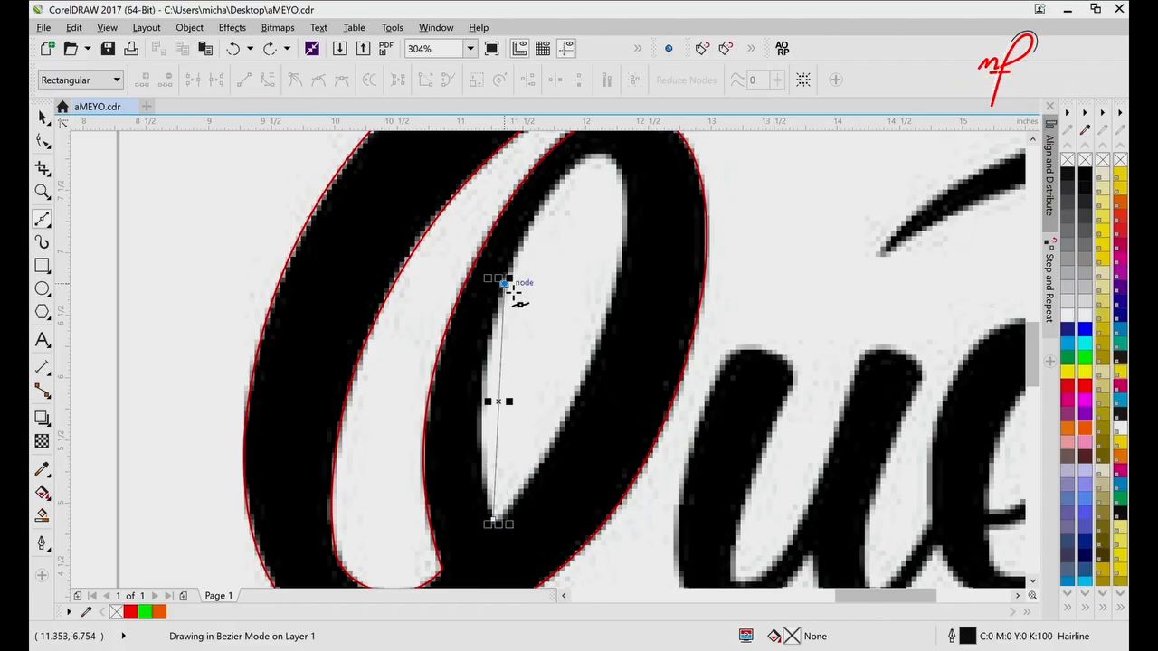
pyautogui.click(602, 156)
pyautogui.click(606, 314)
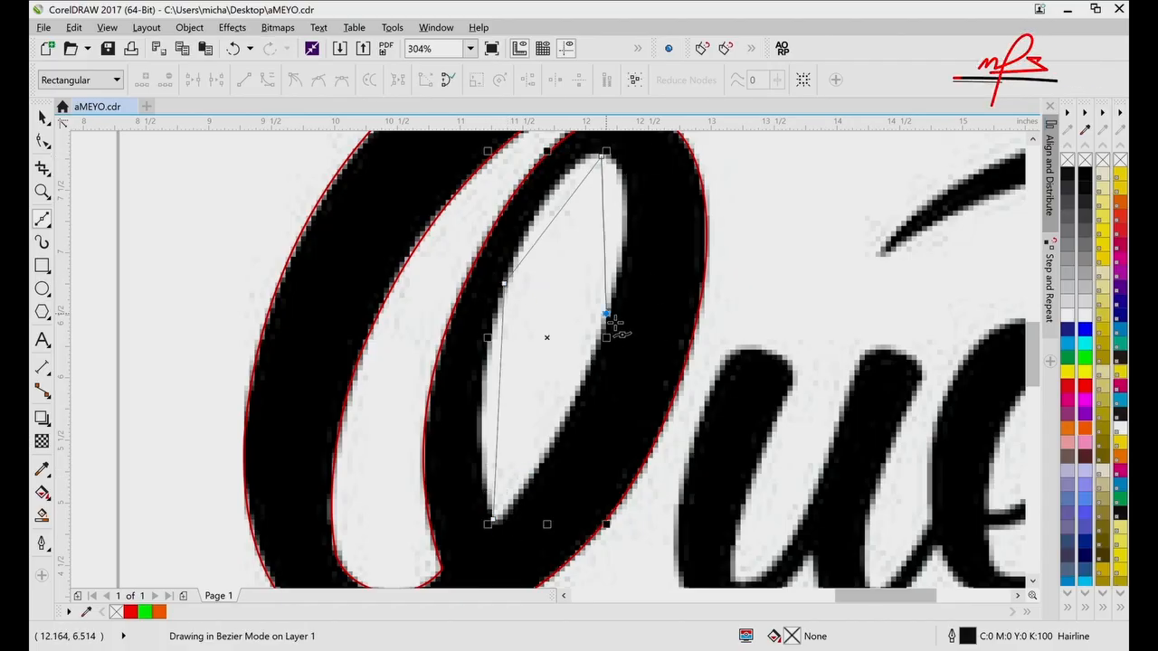
pyautogui.click(494, 522)
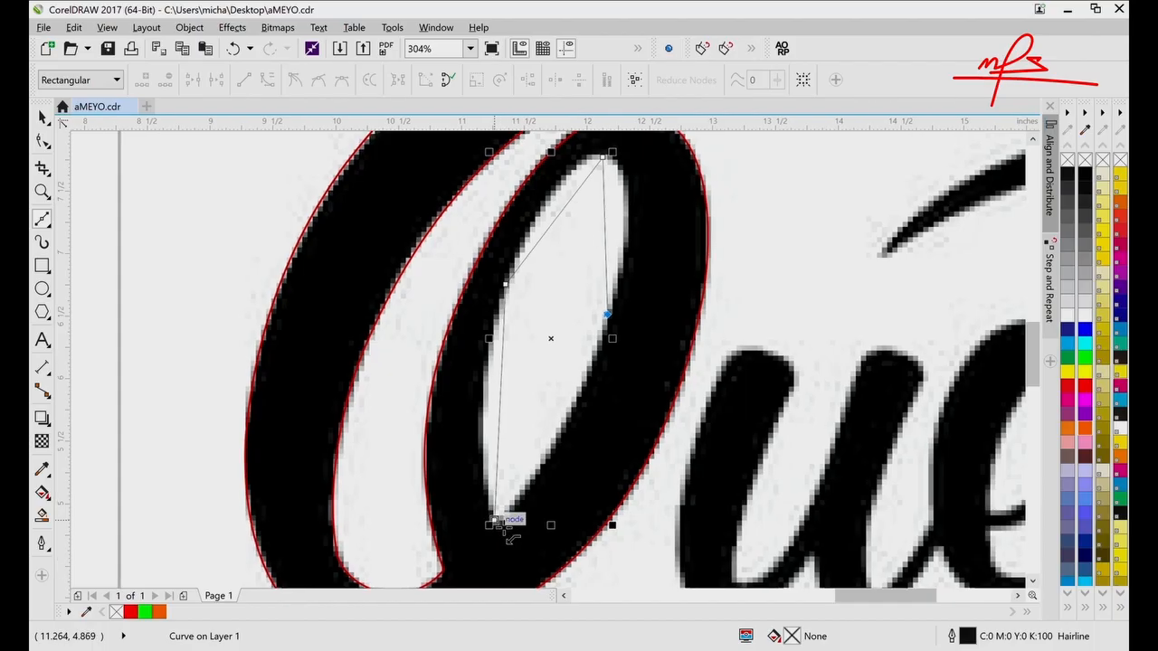
pyautogui.click(497, 522)
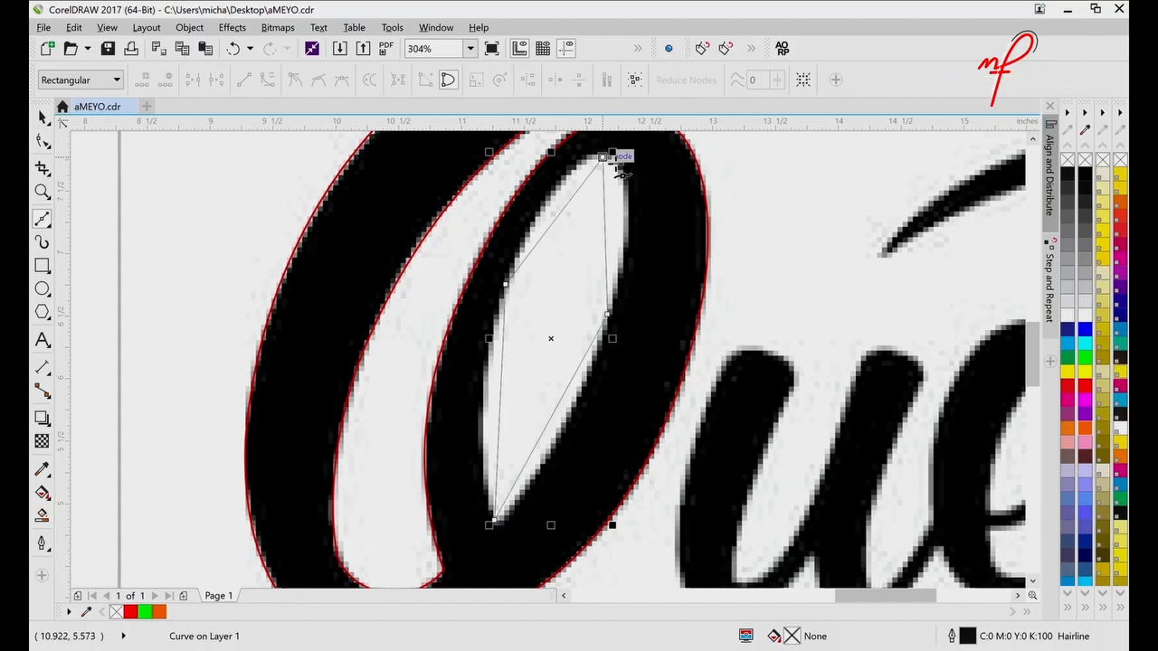
# - Give the straight-sided outline of the Q's inner opening a 1 pt red line
pyautogui.press('space')
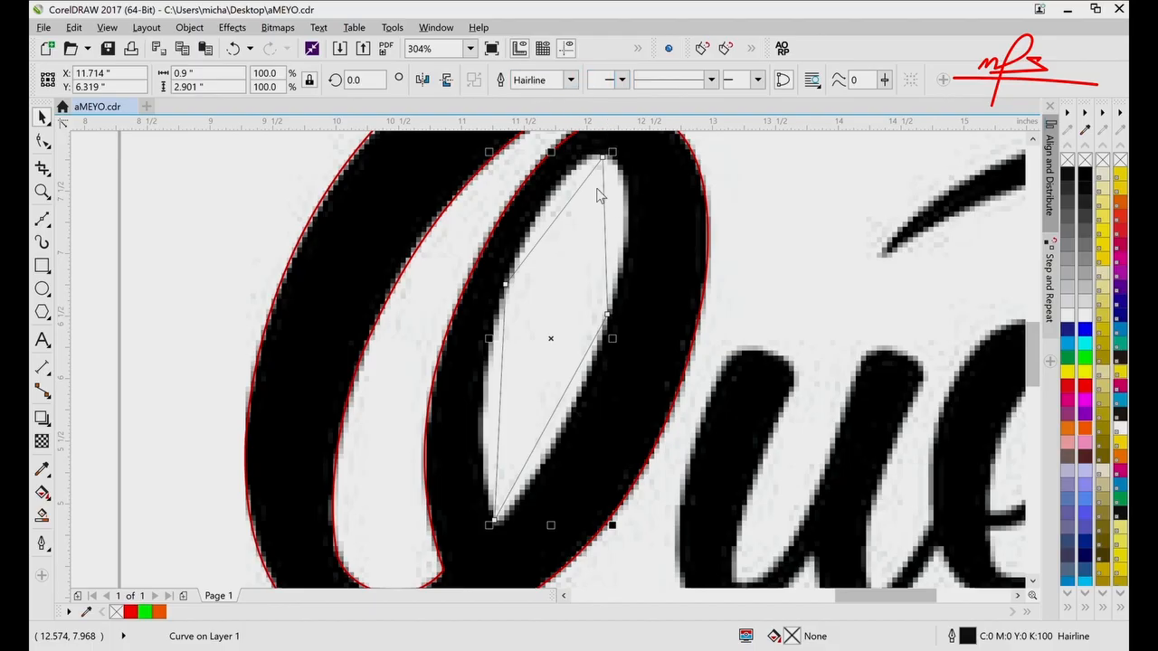
pyautogui.click(570, 84)
pyautogui.write('1')
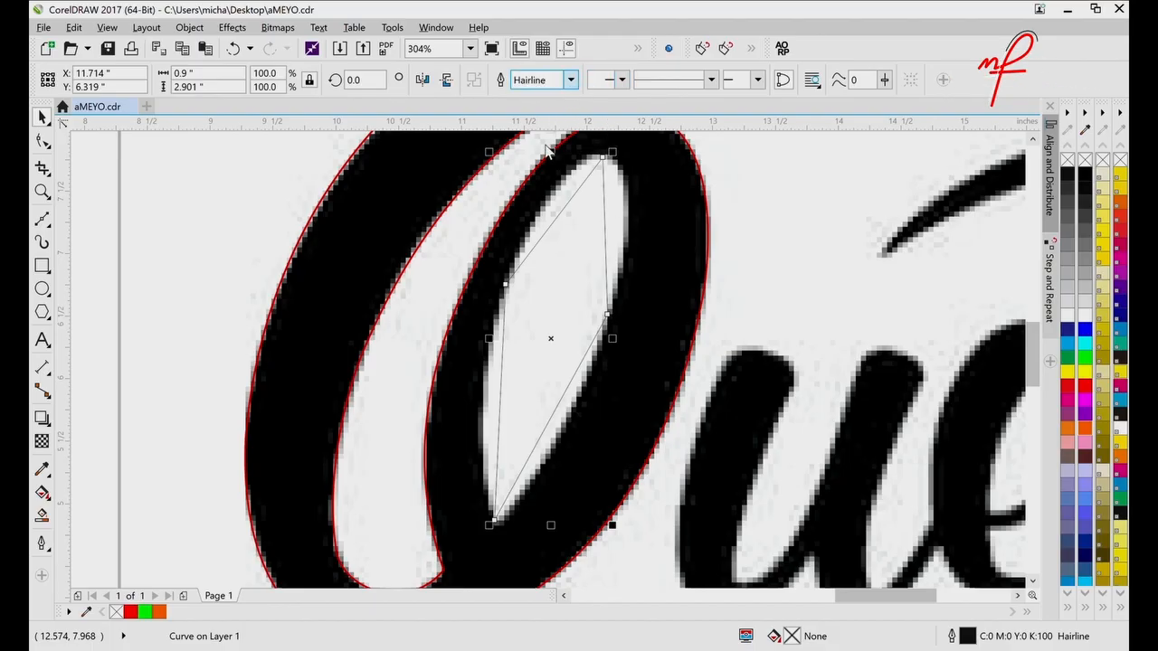
pyautogui.press('Return')
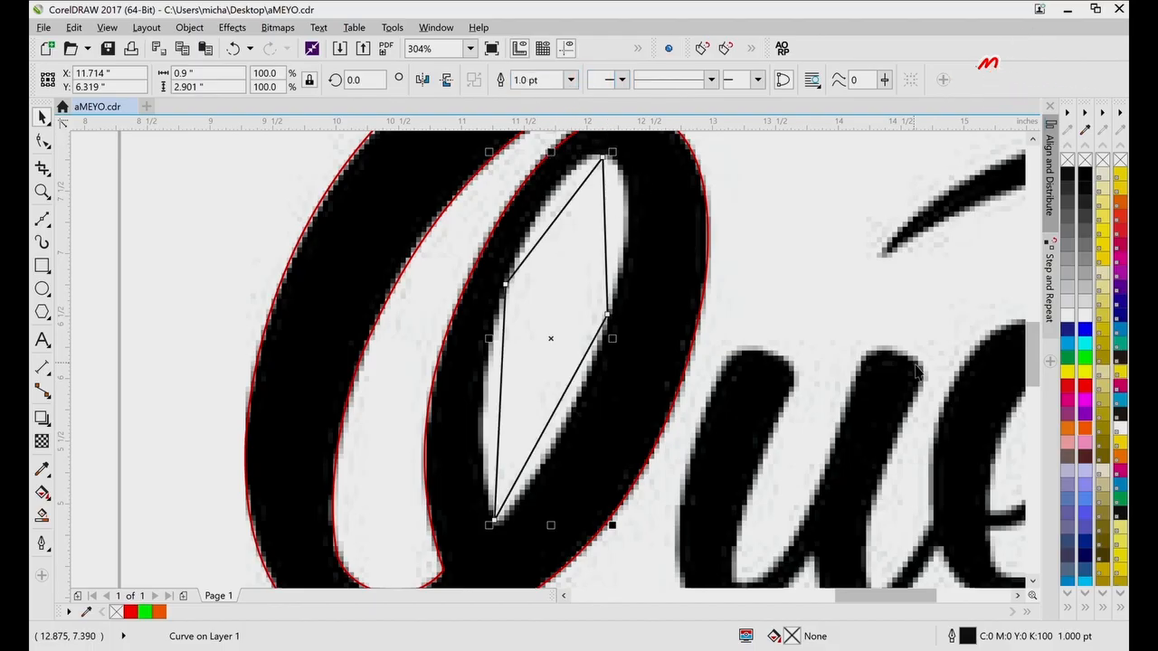
pyautogui.rightClick(1086, 384)
pyautogui.click(733, 305)
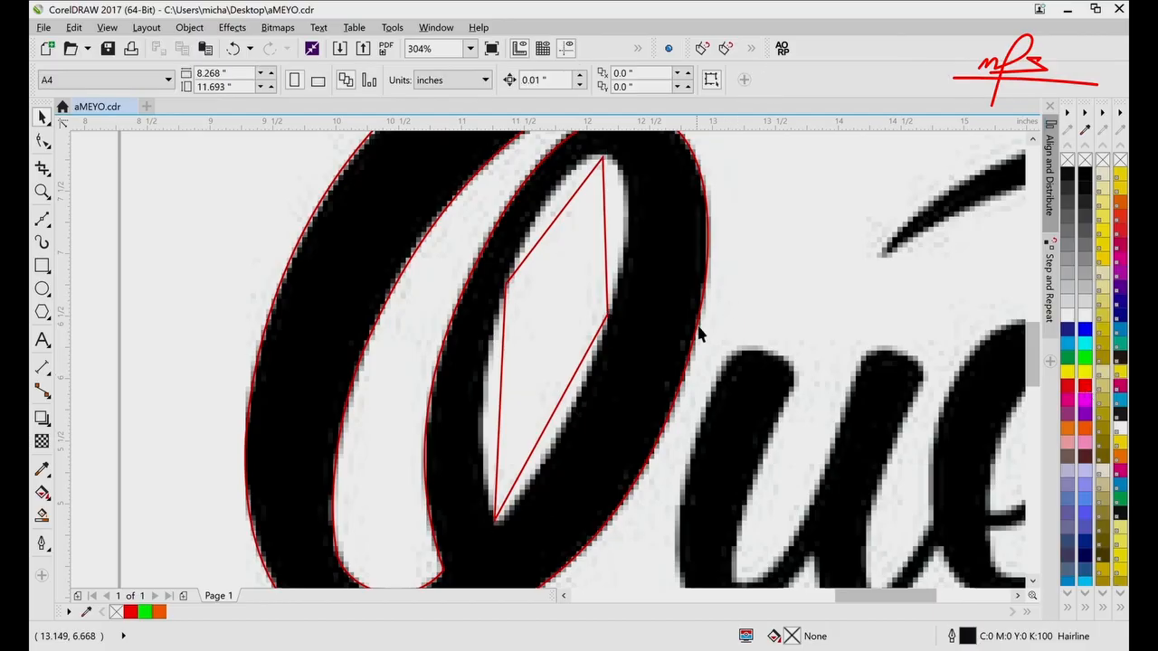
# - Convert all four straight segments of the inner opening's outline to curves
pyautogui.click(608, 321)
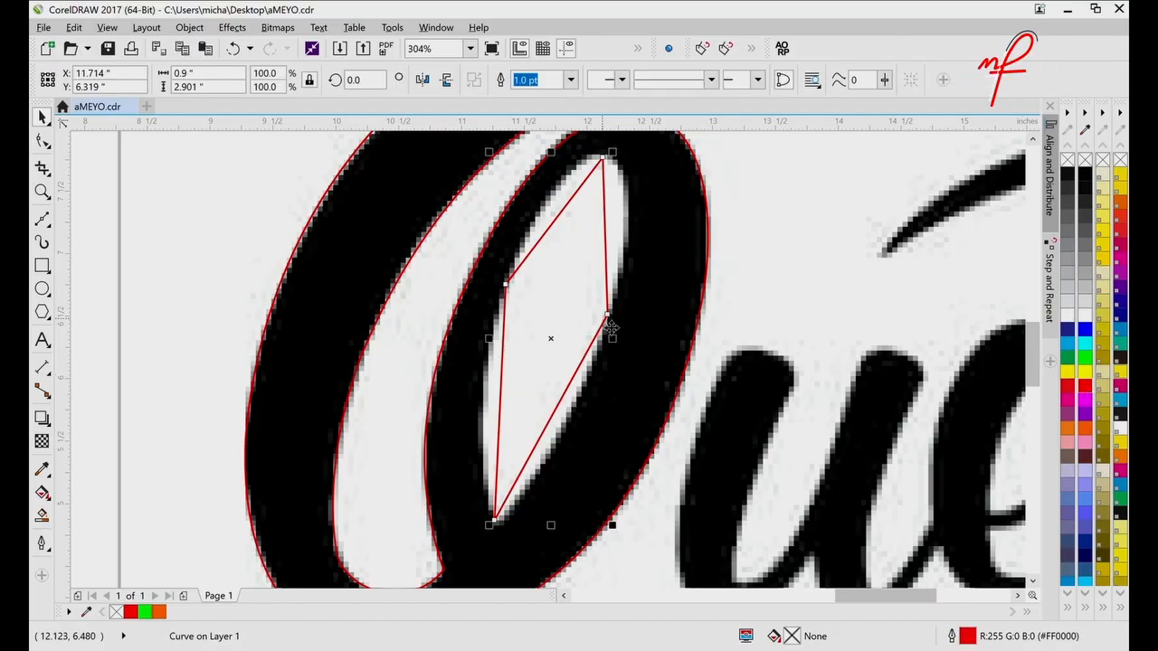
pyautogui.press('F10')
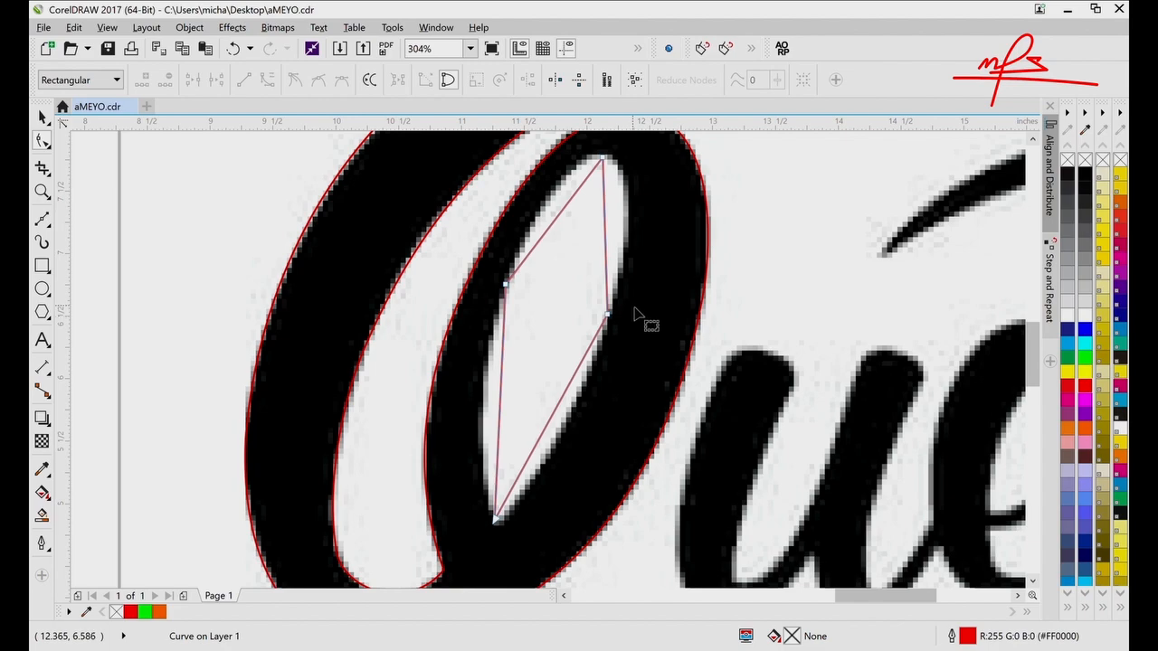
pyautogui.click(584, 356)
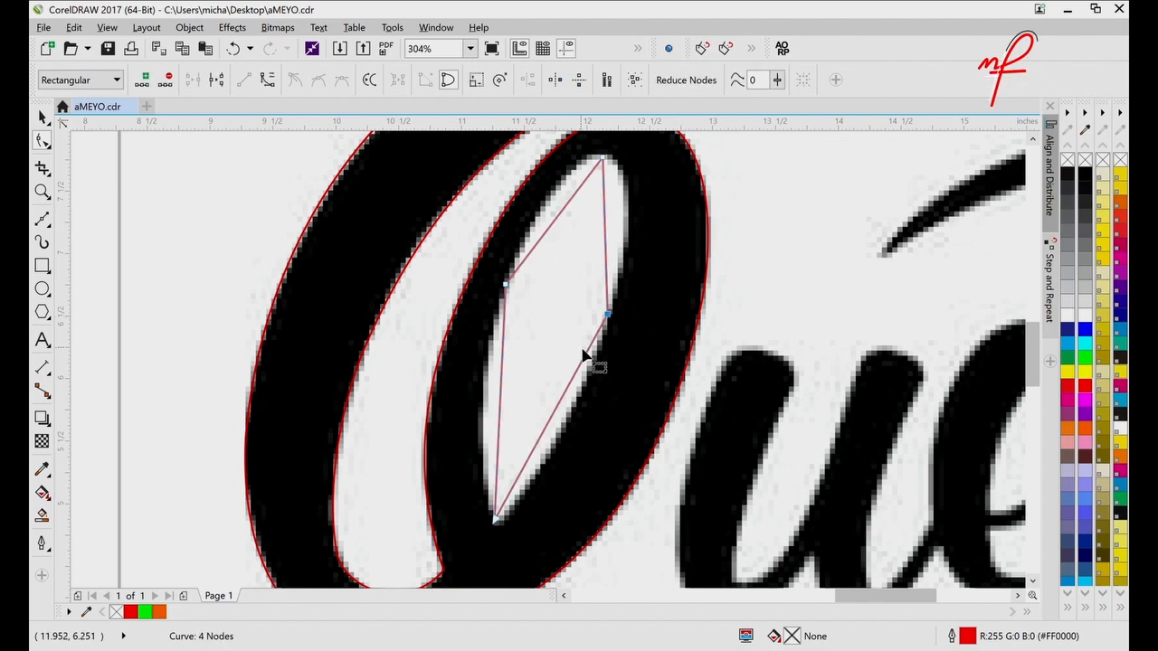
pyautogui.hotkey('ctrl', 'a')
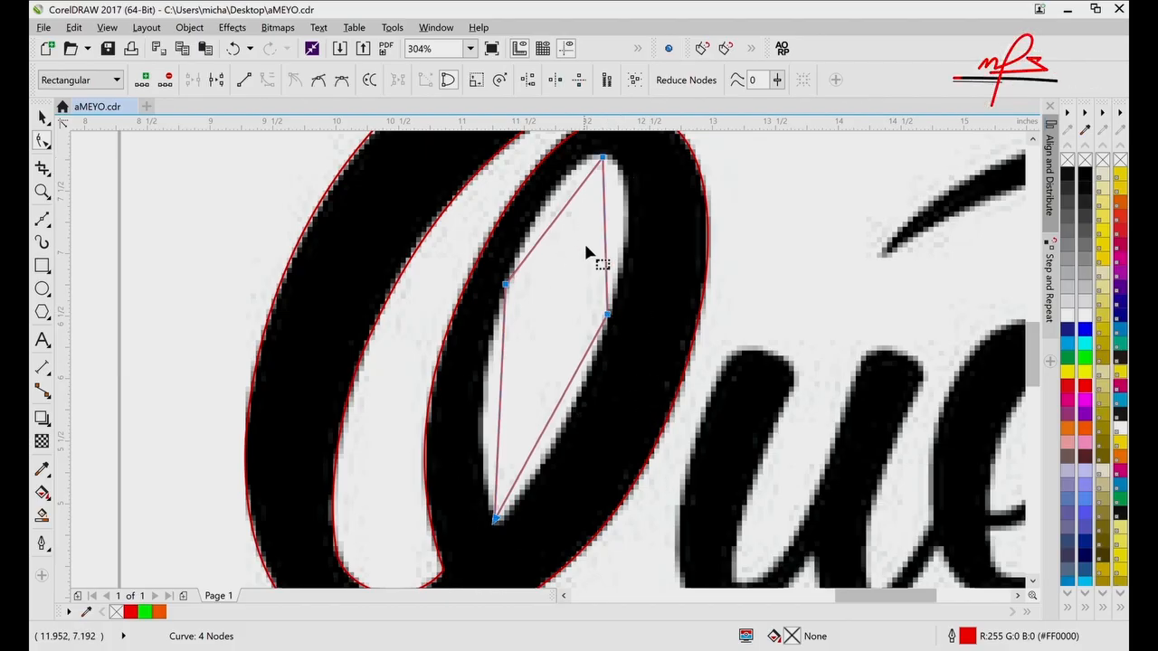
pyautogui.click(634, 301)
# - Bend the four segments of the inner opening's outline onto the lettering and adjust the topmost node's right-hand curve handle
pyautogui.click(608, 316)
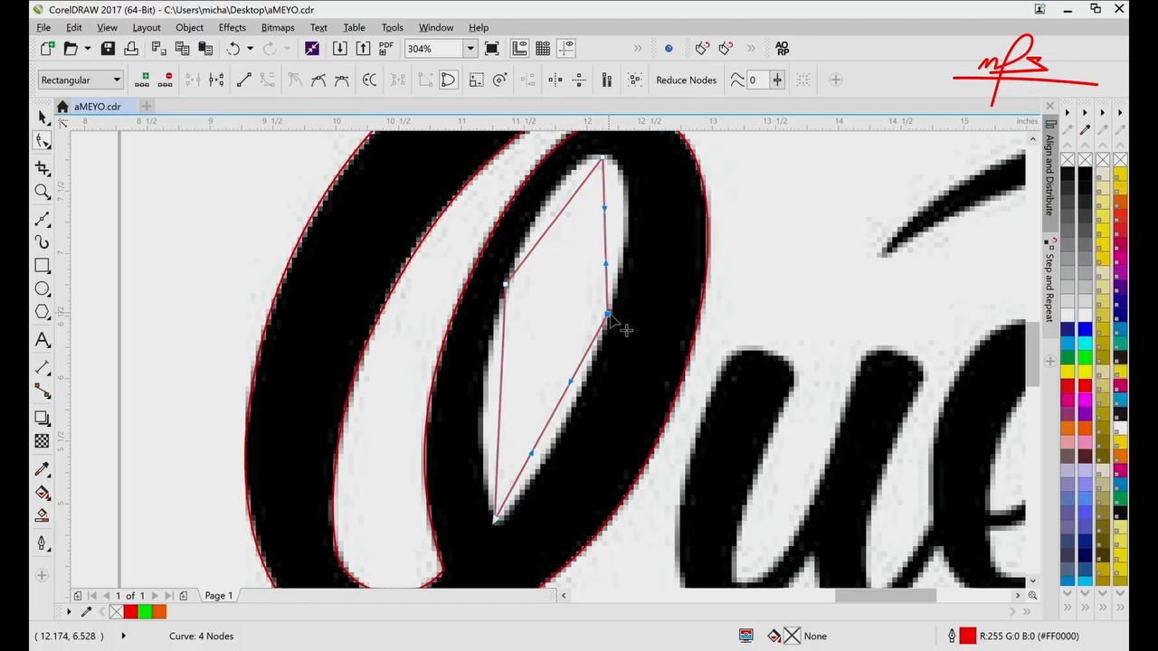
pyautogui.moveTo(609, 246); pyautogui.dragTo(636, 225)
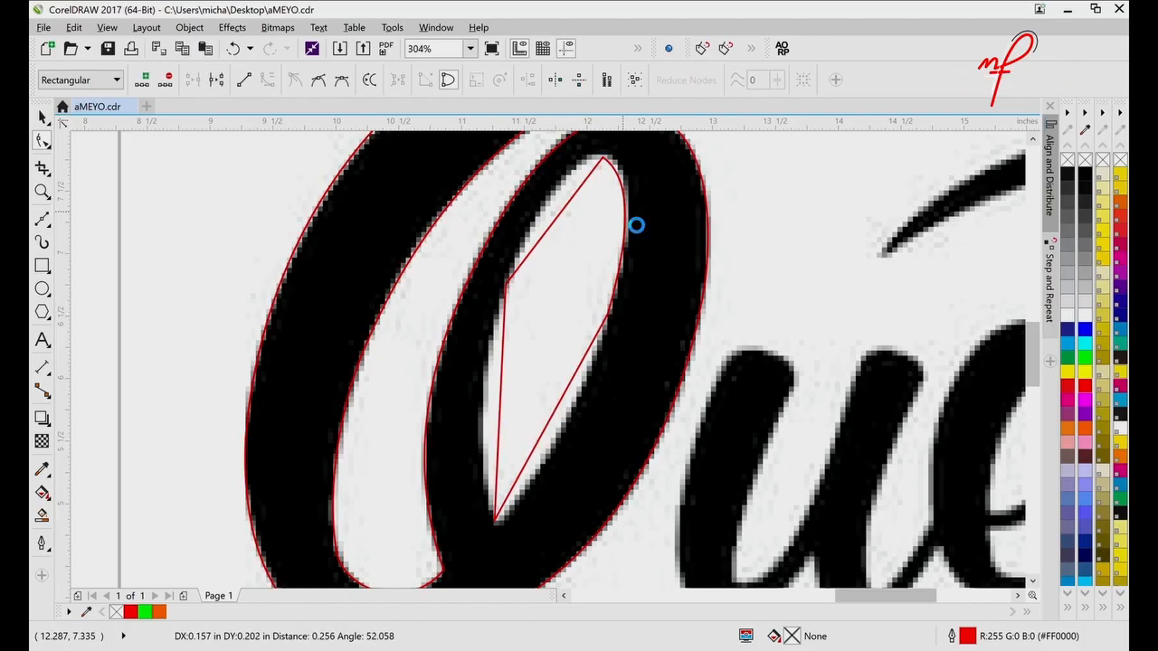
pyautogui.moveTo(552, 425)
pyautogui.mouseDown()
pyautogui.moveTo(574, 439)
pyautogui.moveTo(561, 429)
pyautogui.mouseUp()
pyautogui.moveTo(503, 407); pyautogui.dragTo(484, 413)
pyautogui.click(557, 218)
pyautogui.moveTo(557, 218); pyautogui.dragTo(575, 150)
pyautogui.click(603, 161)
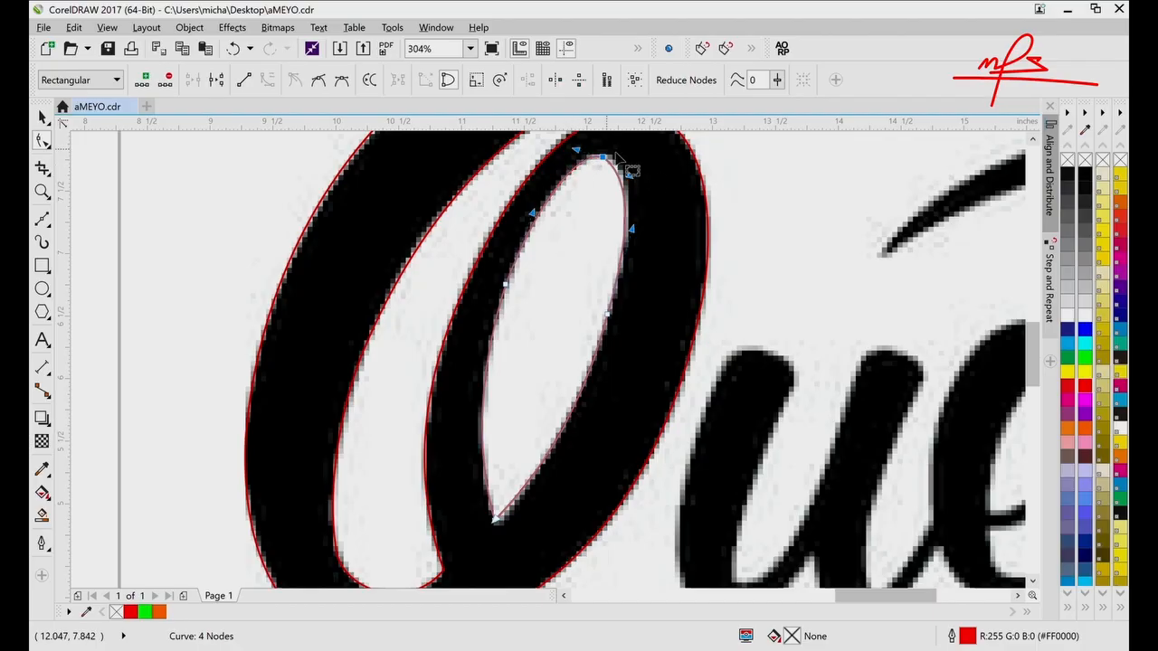
pyautogui.moveTo(631, 176); pyautogui.dragTo(635, 167)
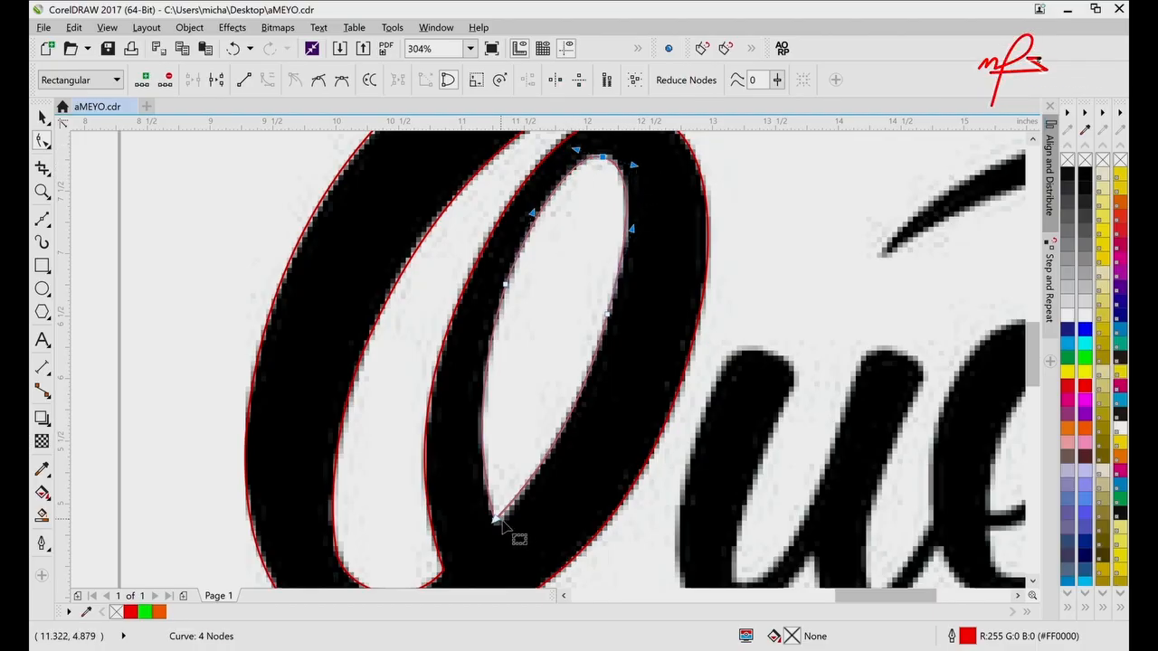
# - Delete the lowest node of the inner opening's outline, and remove the whole outline
pyautogui.moveTo(496, 521); pyautogui.dragTo(498, 527)
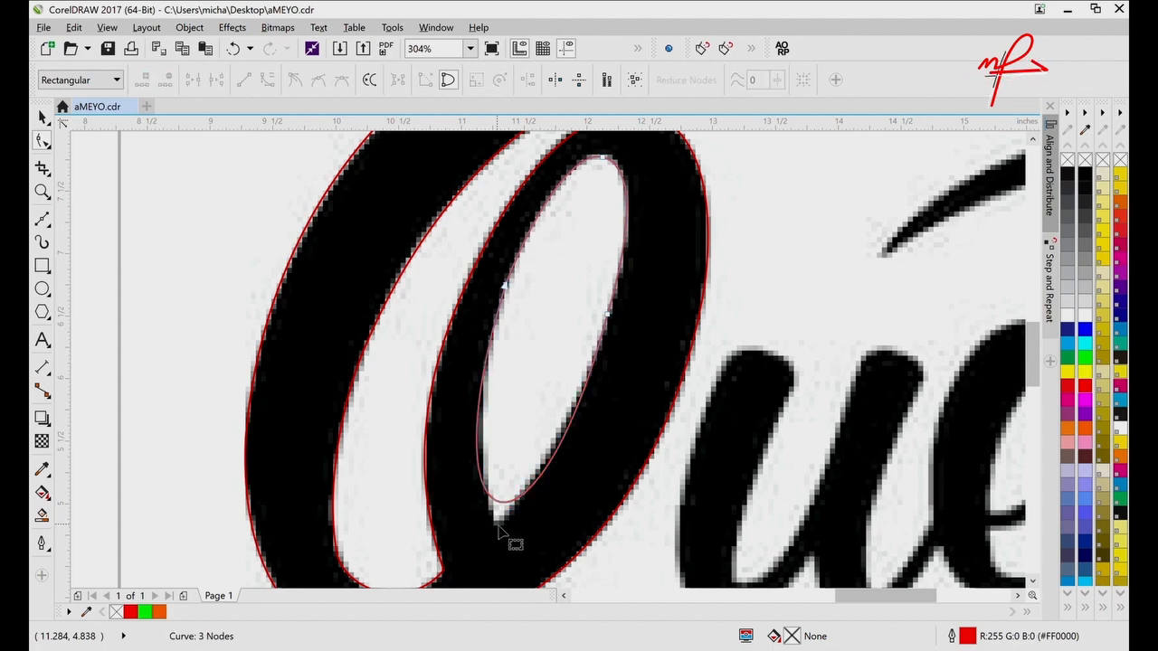
pyautogui.press('space')
pyautogui.press('Escape')
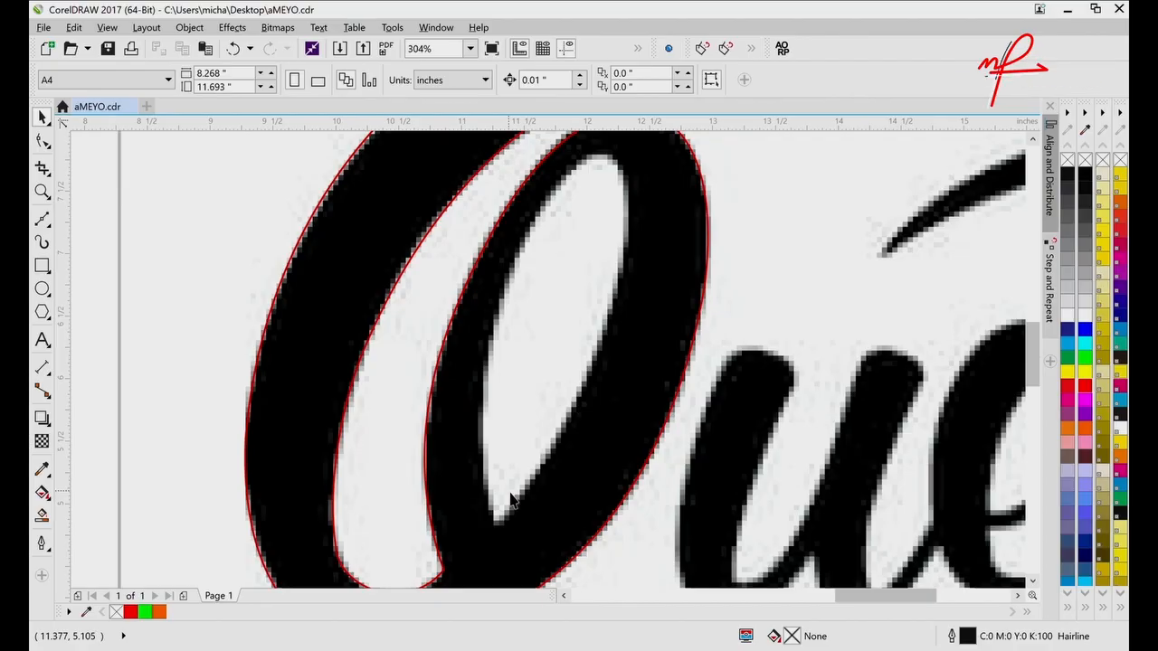
pyautogui.press('F5')
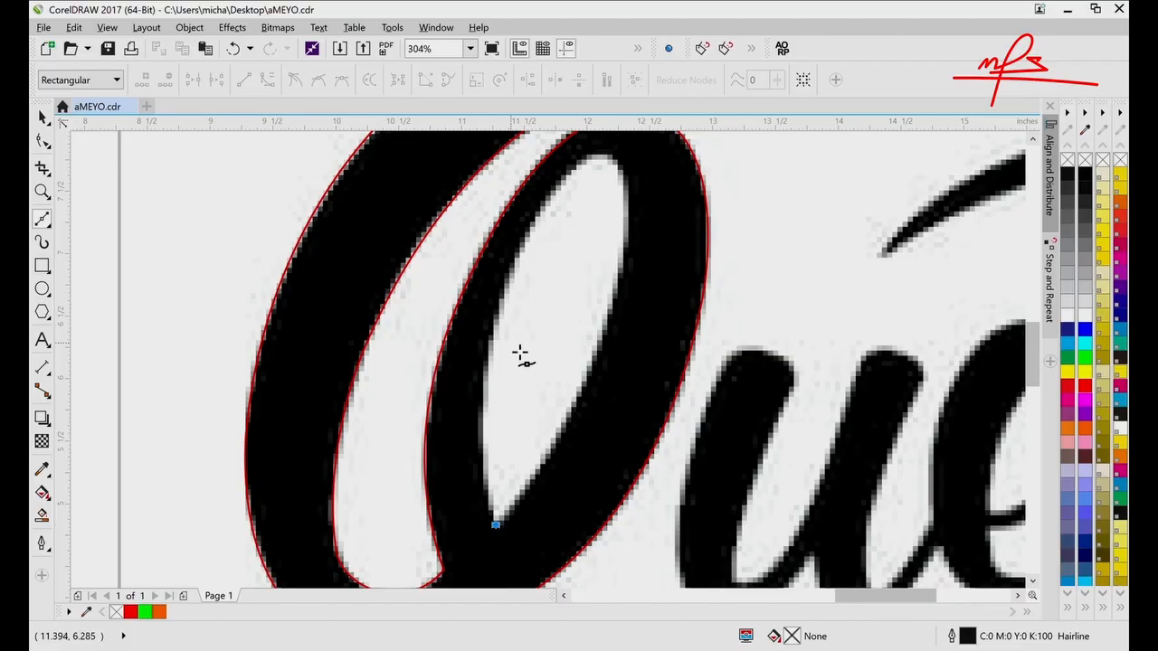
pyautogui.click(502, 301)
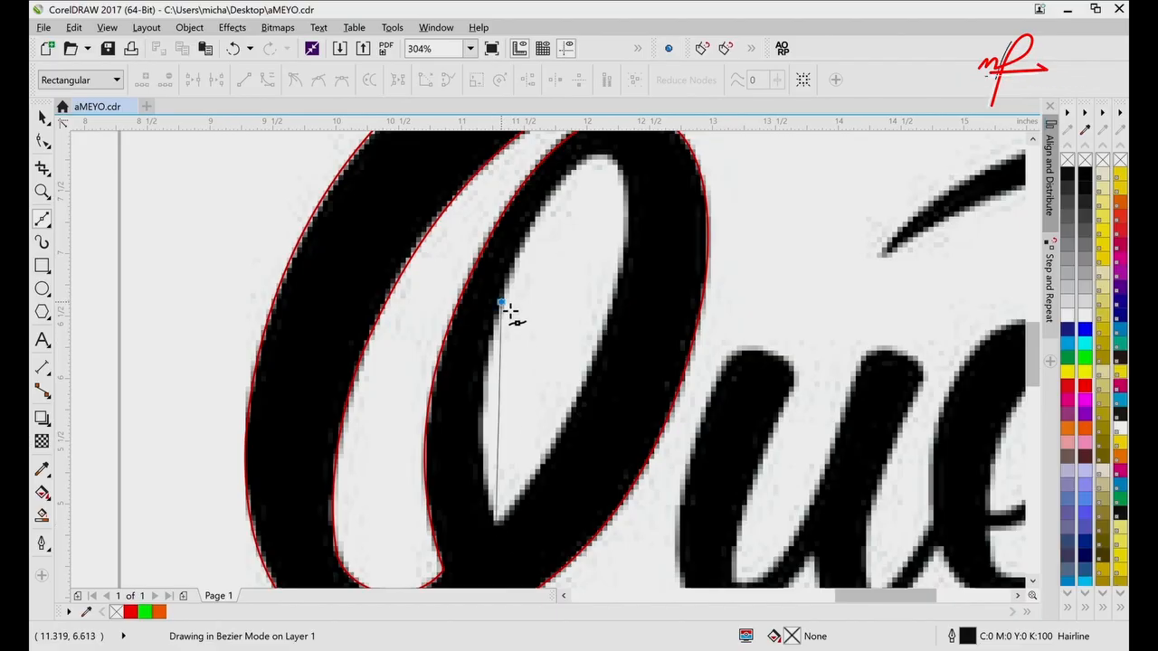
pyautogui.click(604, 160)
pyautogui.hotkey('ctrl', 'z')
pyautogui.hotkey('ctrl', 'z')
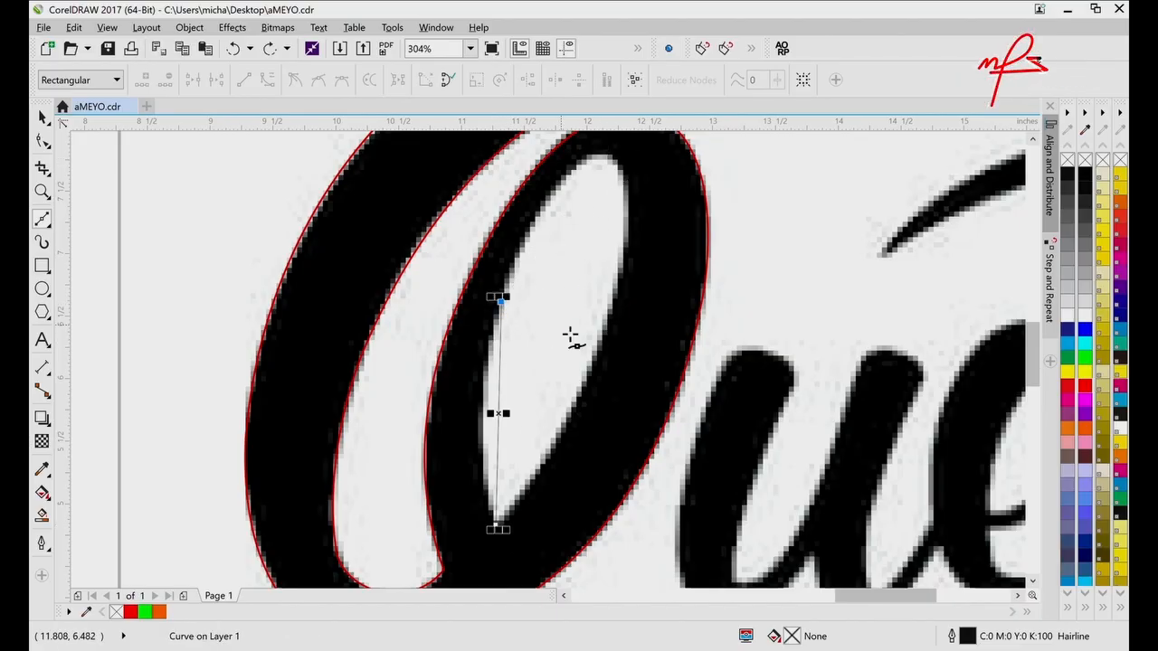
# - Trace the Q's inner opening directly with Bezier curves as a closed four-node outline, about 1.11 by 2.89 inches, starting at its lower tip
pyautogui.click(498, 521)
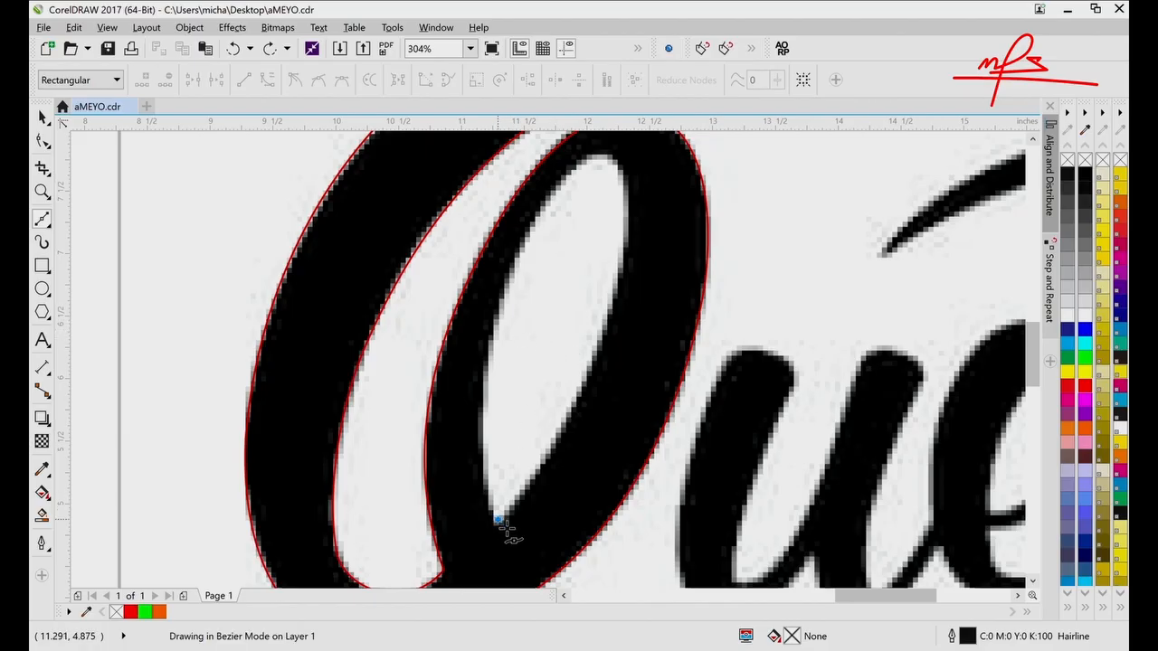
pyautogui.moveTo(500, 311); pyautogui.dragTo(547, 220)
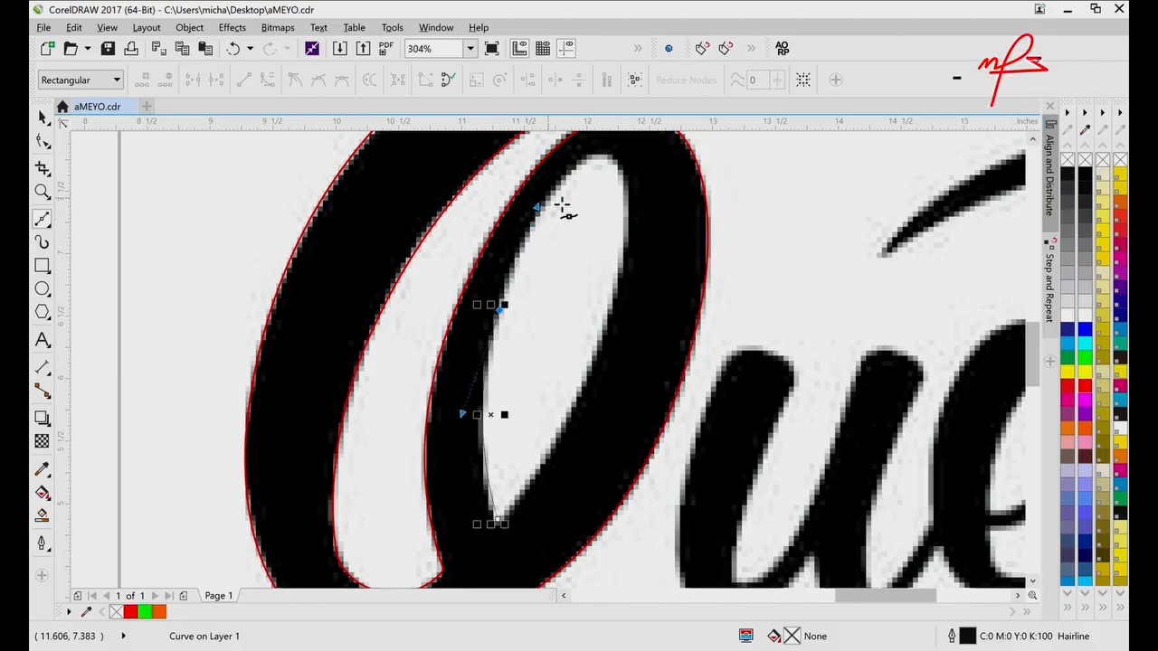
pyautogui.moveTo(603, 158); pyautogui.dragTo(648, 165)
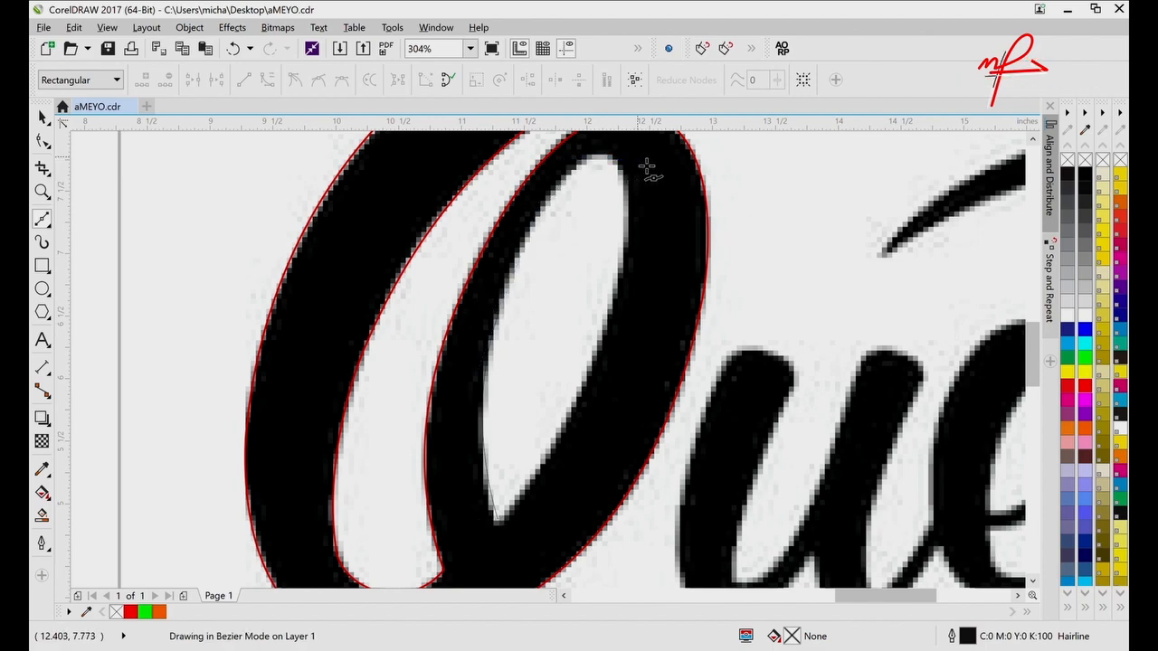
pyautogui.moveTo(595, 344); pyautogui.dragTo(582, 404)
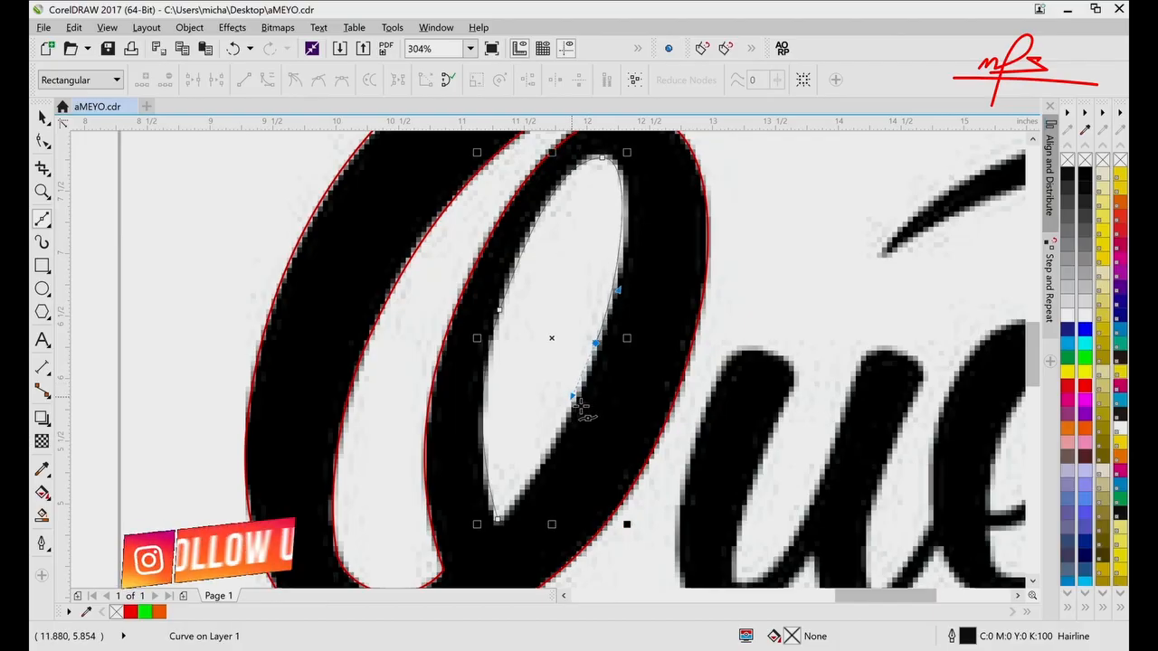
pyautogui.moveTo(509, 530); pyautogui.dragTo(571, 461)
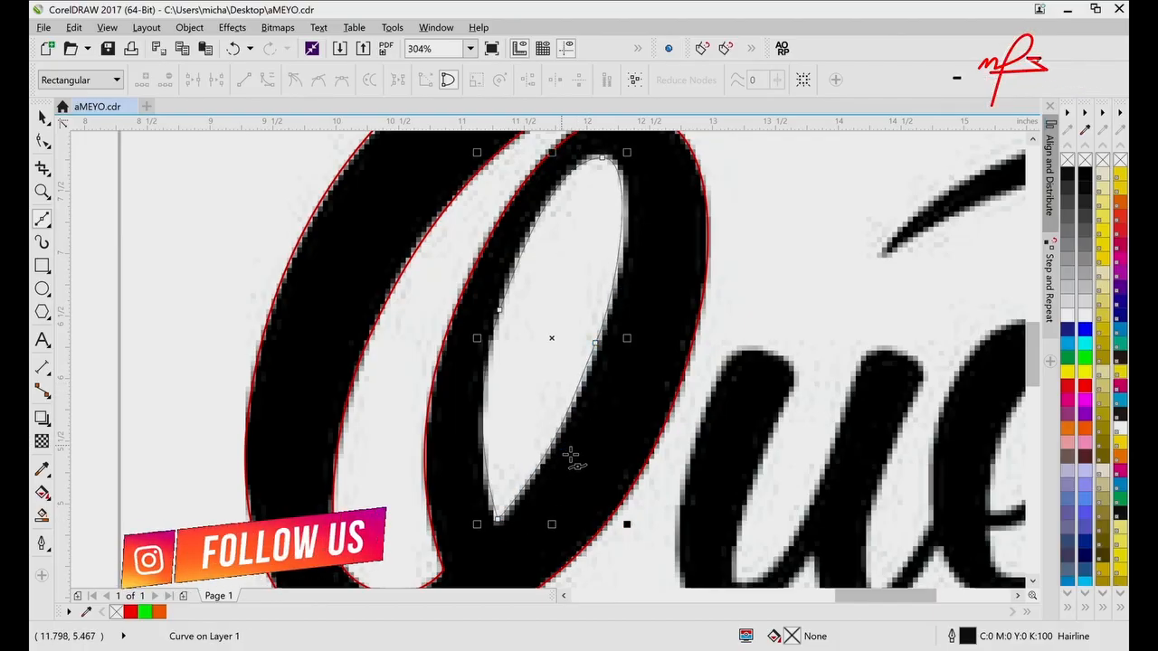
# - Set the curved inner opening's outline width to 1 pt and its line colour to red
pyautogui.press('space')
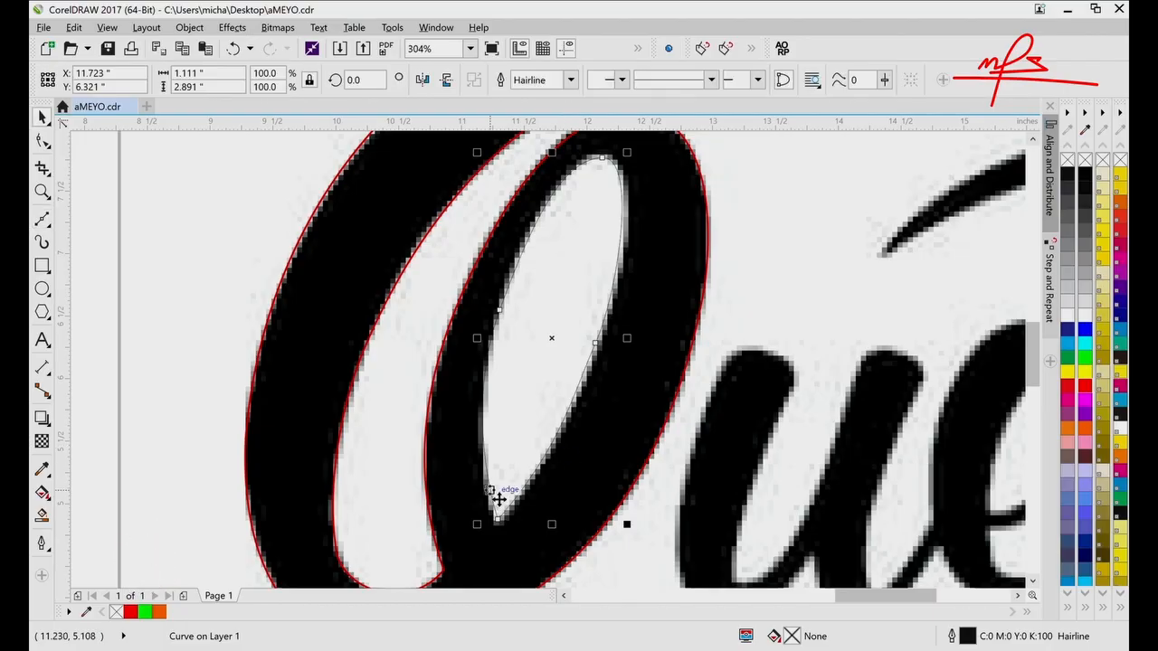
pyautogui.click(530, 80)
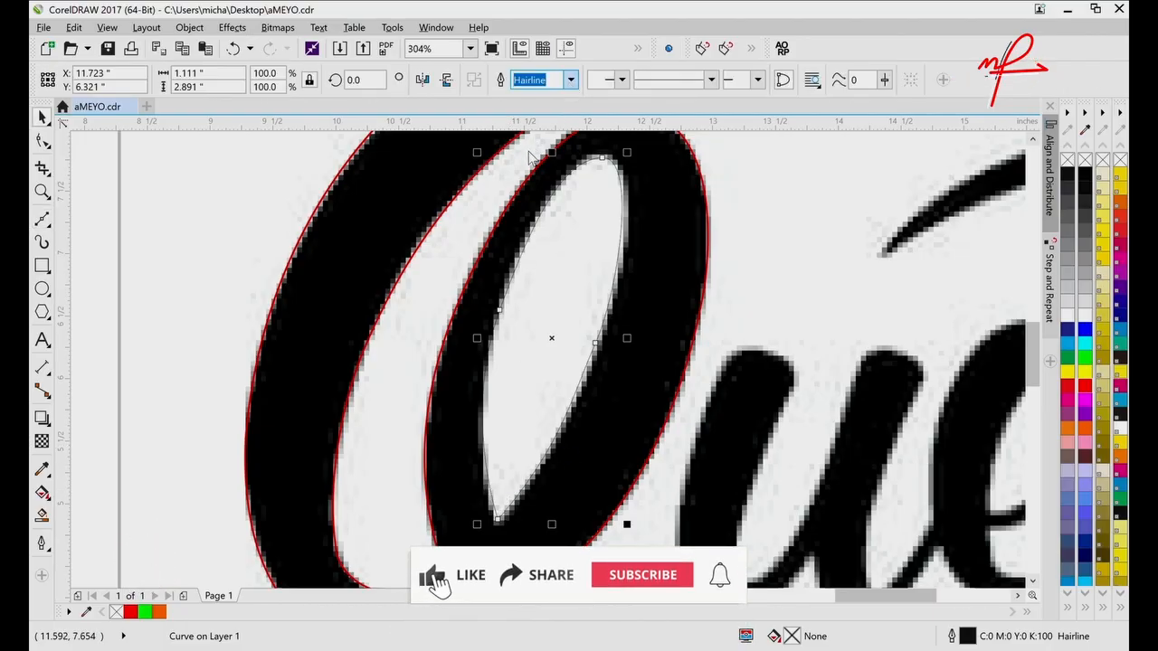
pyautogui.write('1')
pyautogui.press('Return')
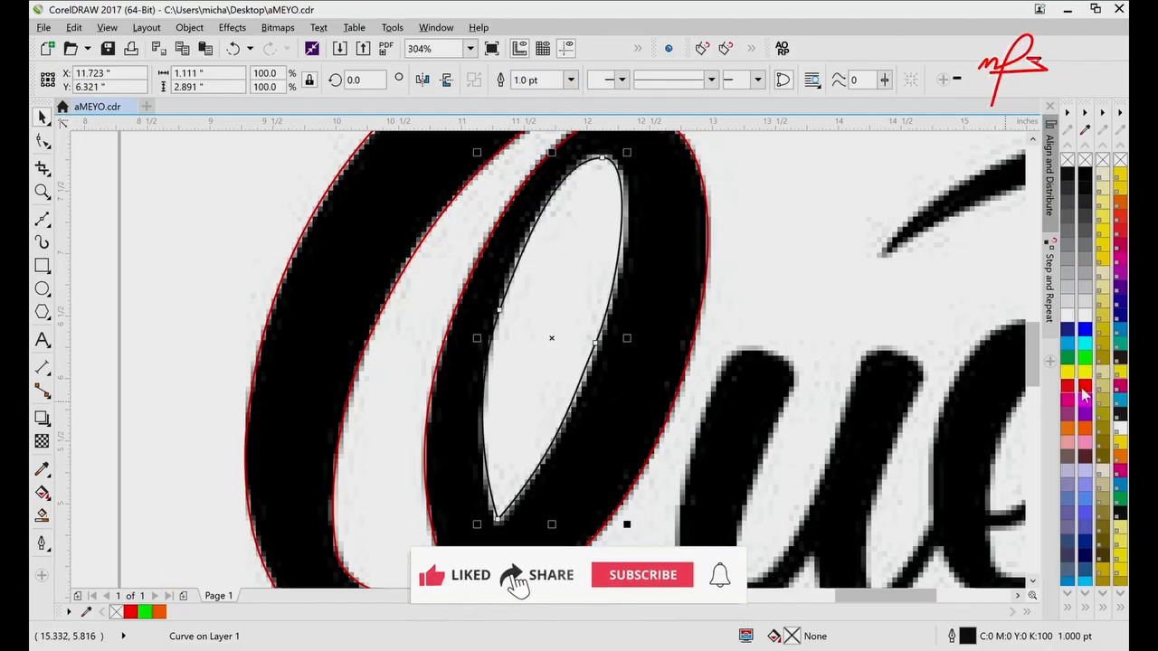
pyautogui.rightClick(1084, 387)
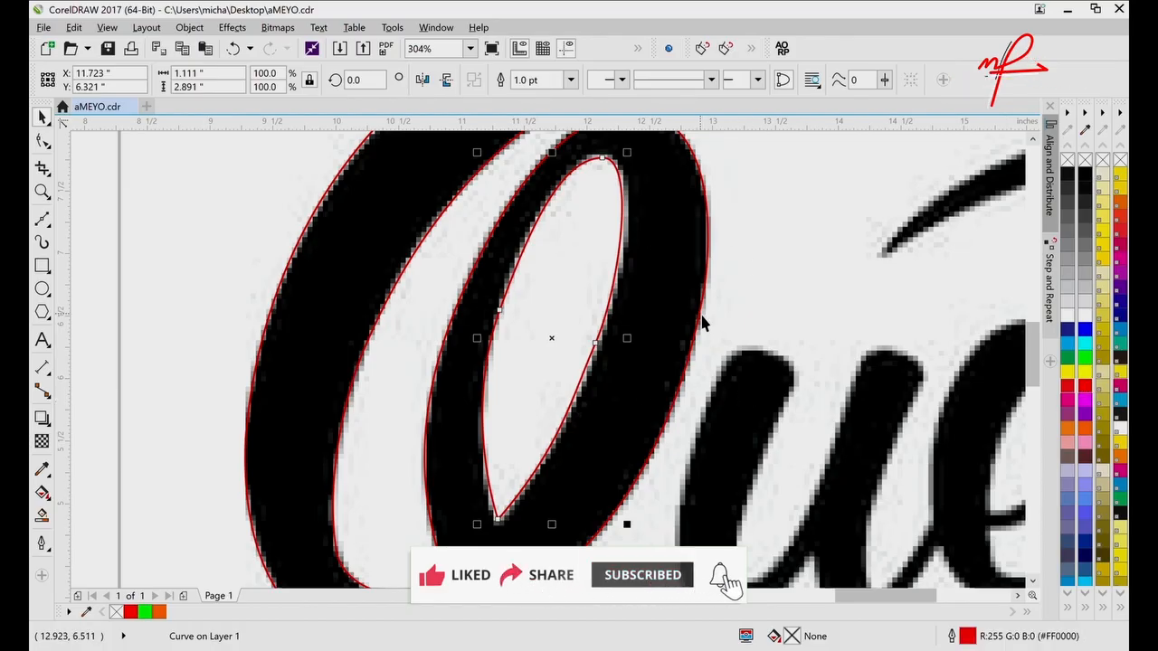
# - Nudge the nodes on both sides of the Q's inner opening outline onto the edges of the lettering
pyautogui.press('F10')
pyautogui.moveTo(608, 356); pyautogui.dragTo(618, 361)
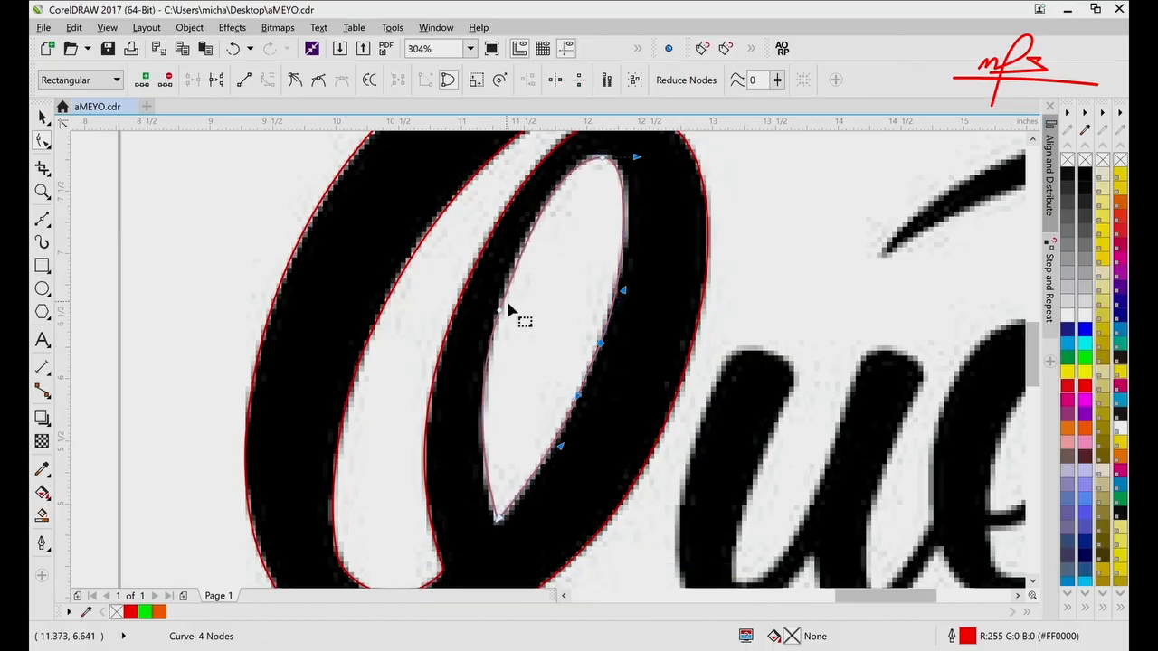
pyautogui.moveTo(504, 309); pyautogui.dragTo(504, 305)
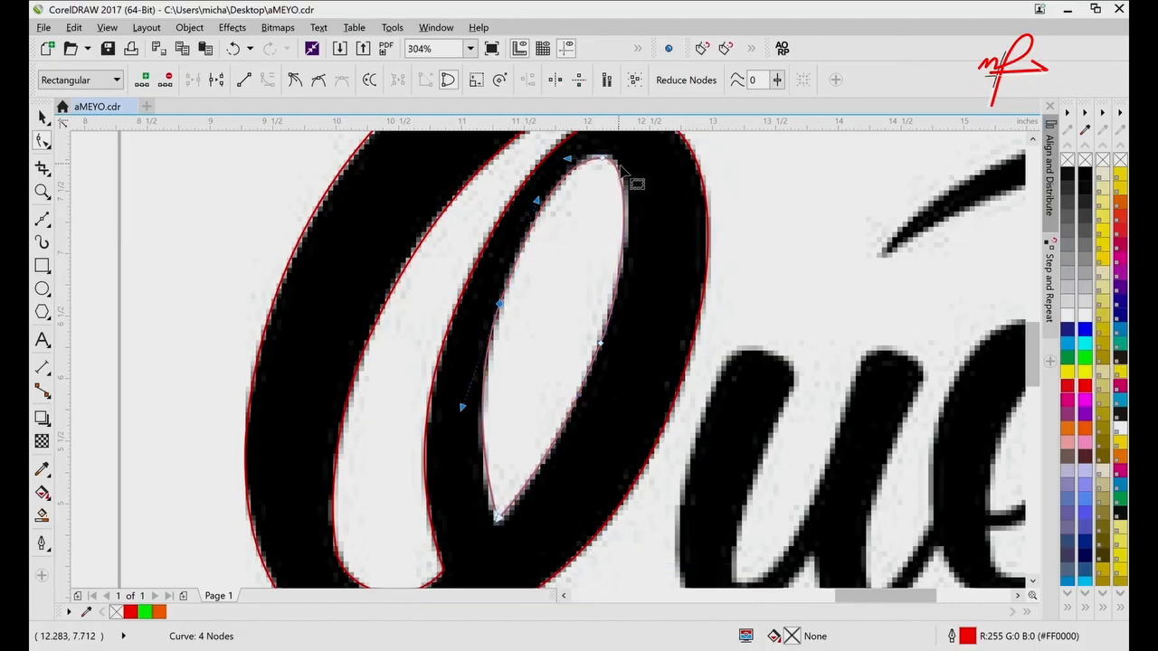
pyautogui.click(574, 166)
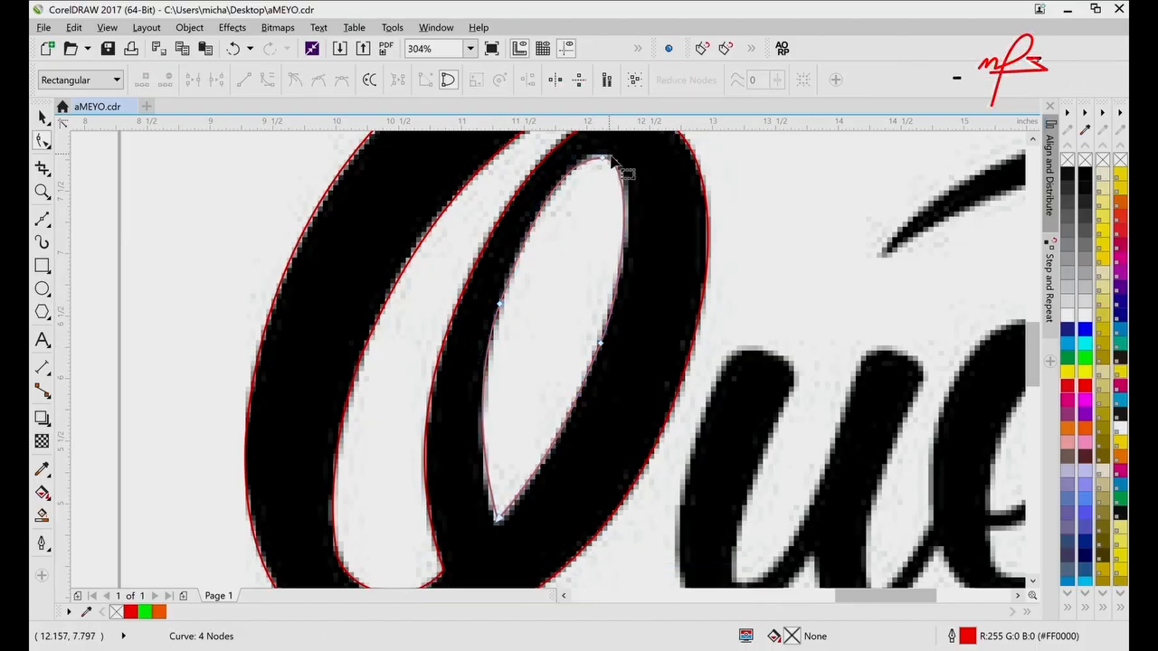
# - Reposition the inner opening's topmost node on the lettering and tilt its curve handles to follow the rounded top
pyautogui.scroll(1, 633, 170)
pyautogui.press('z')
pyautogui.click(626, 281)
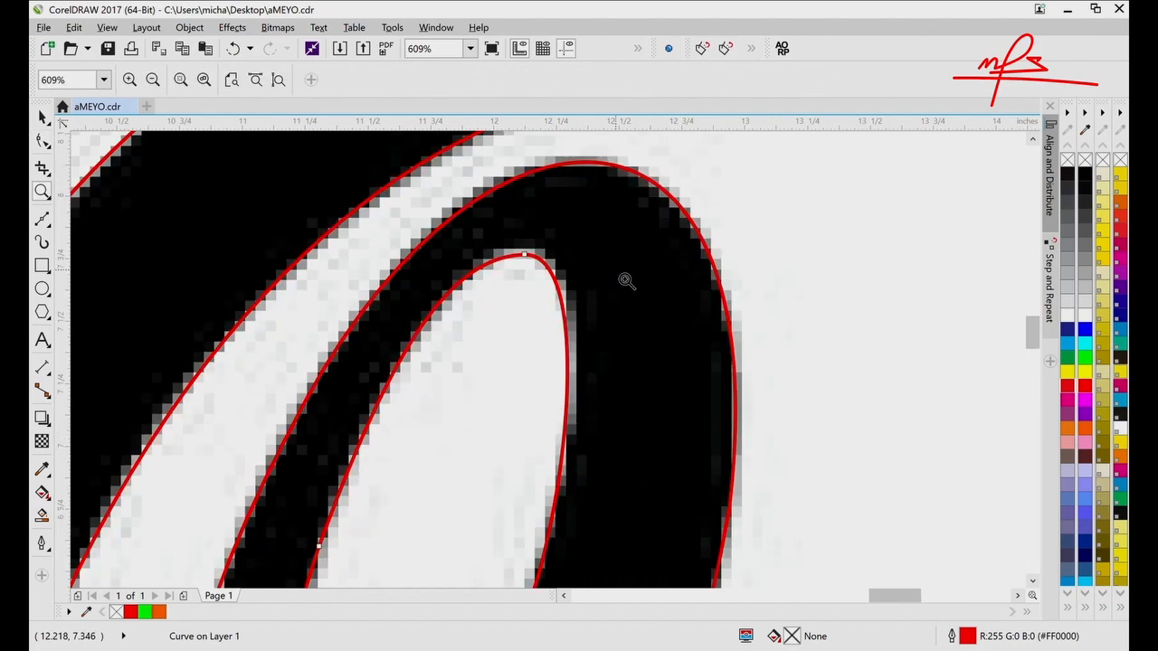
pyautogui.press('F10')
pyautogui.click(525, 256)
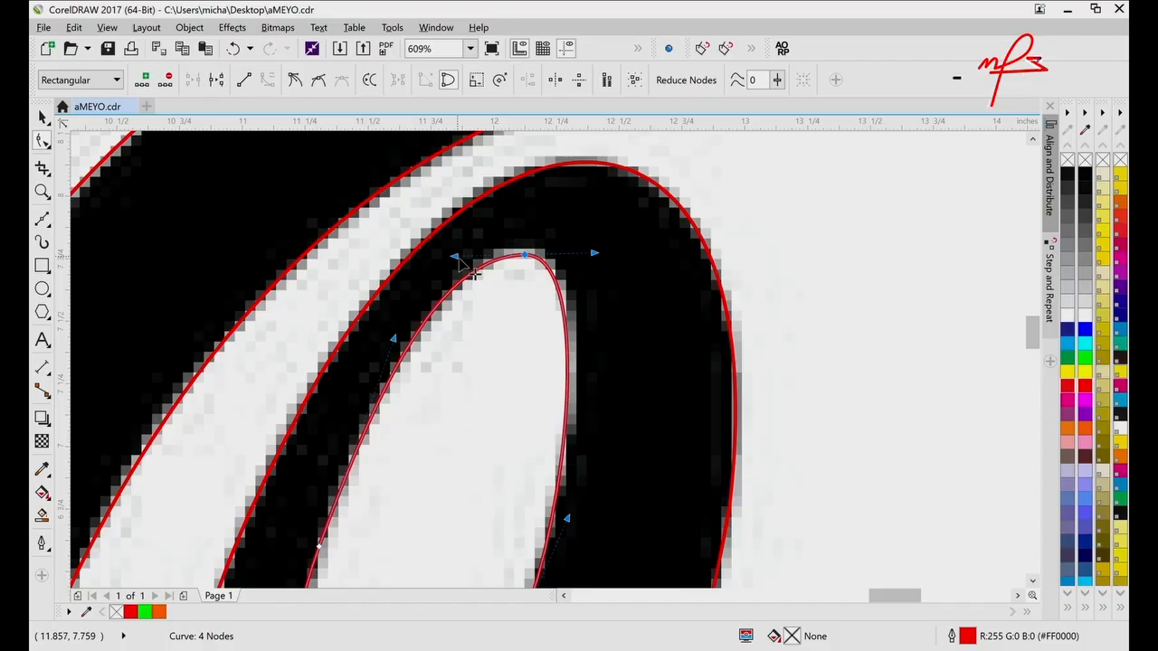
pyautogui.moveTo(456, 258); pyautogui.dragTo(479, 237)
pyautogui.hotkey('ctrl', 'z')
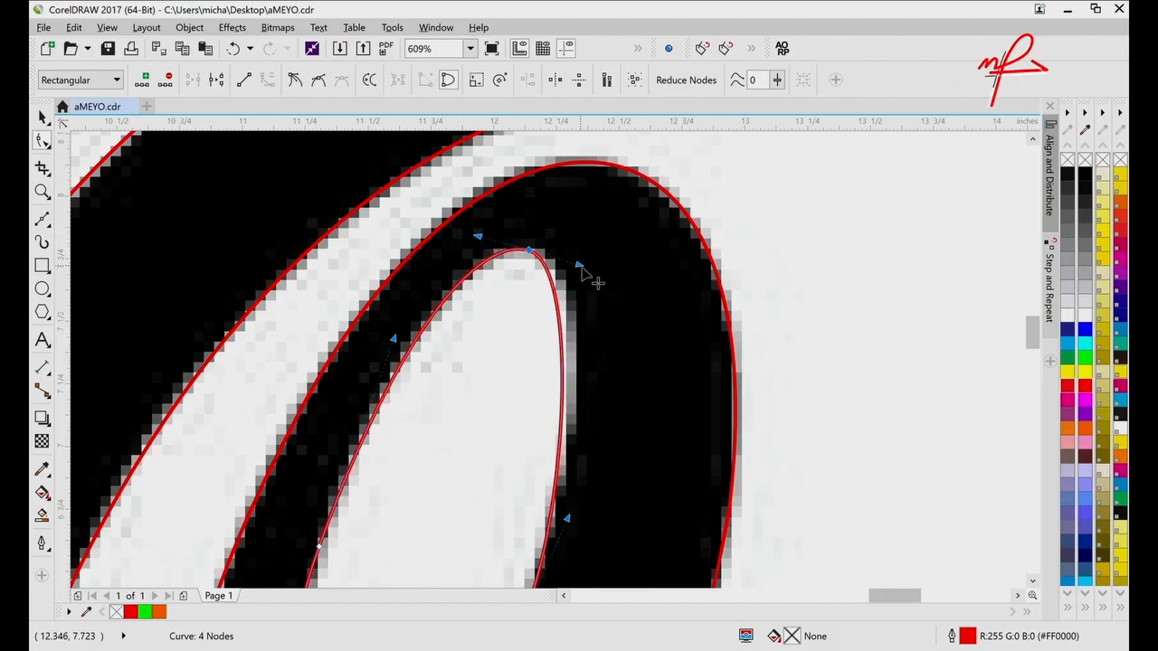
# - Try lengthening the topmost node's linked curve handles to widen the opening's top, and undo these changes
pyautogui.moveTo(581, 266); pyautogui.dragTo(620, 265)
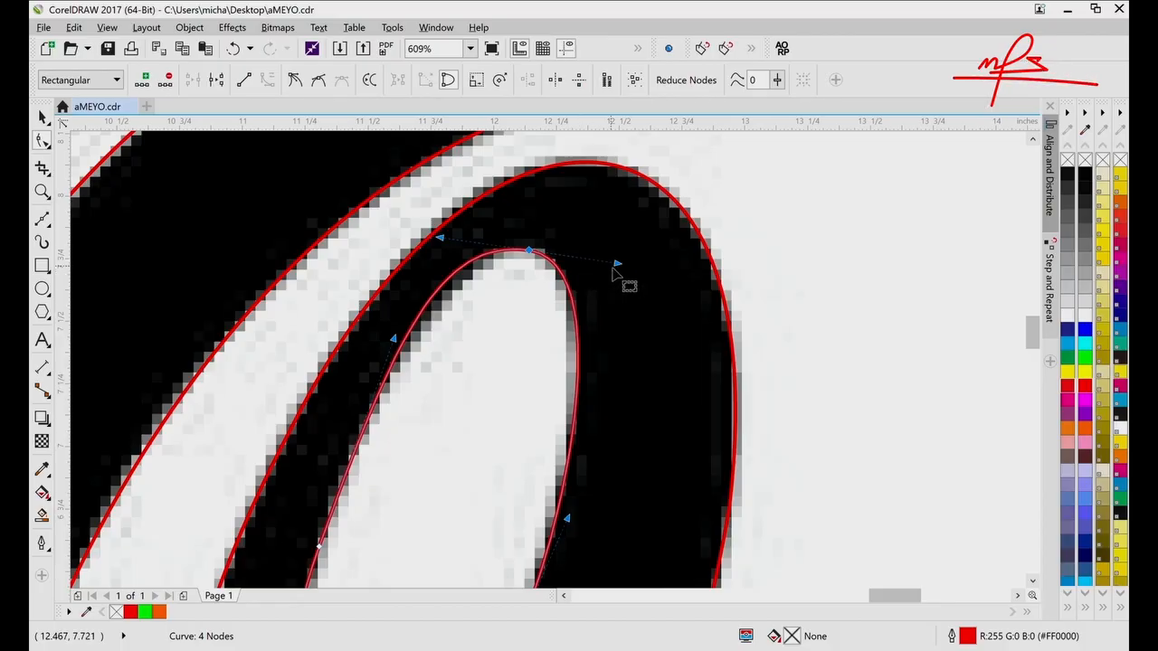
pyautogui.moveTo(613, 268)
pyautogui.mouseDown()
pyautogui.moveTo(575, 267)
pyautogui.moveTo(613, 269)
pyautogui.mouseUp()
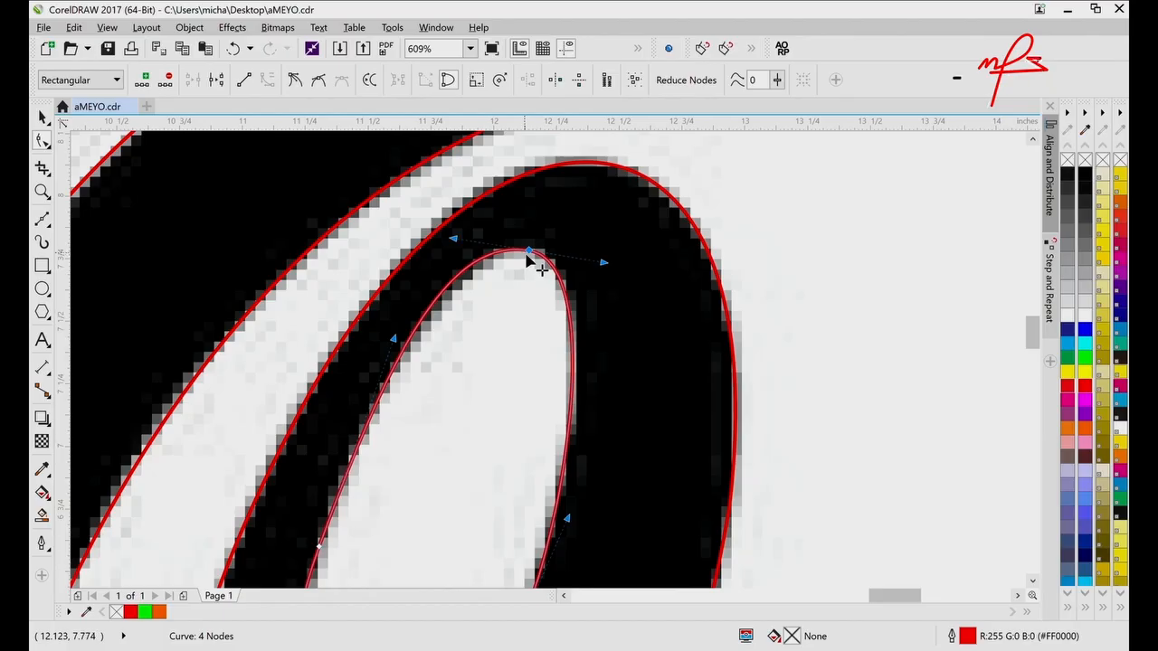
pyautogui.hotkey('ctrl', 'z')
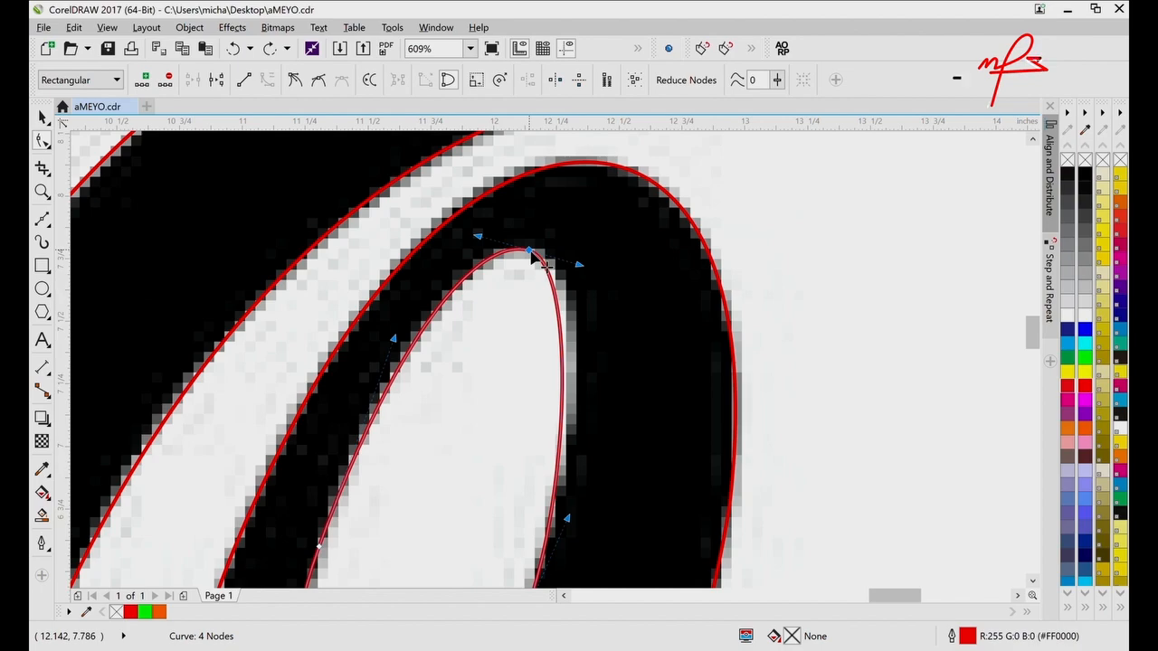
pyautogui.moveTo(579, 265)
pyautogui.mouseDown()
pyautogui.moveTo(612, 266)
pyautogui.moveTo(595, 269)
pyautogui.mouseUp()
pyautogui.hotkey('ctrl', 'z')
pyautogui.hotkey('ctrl', 'z')
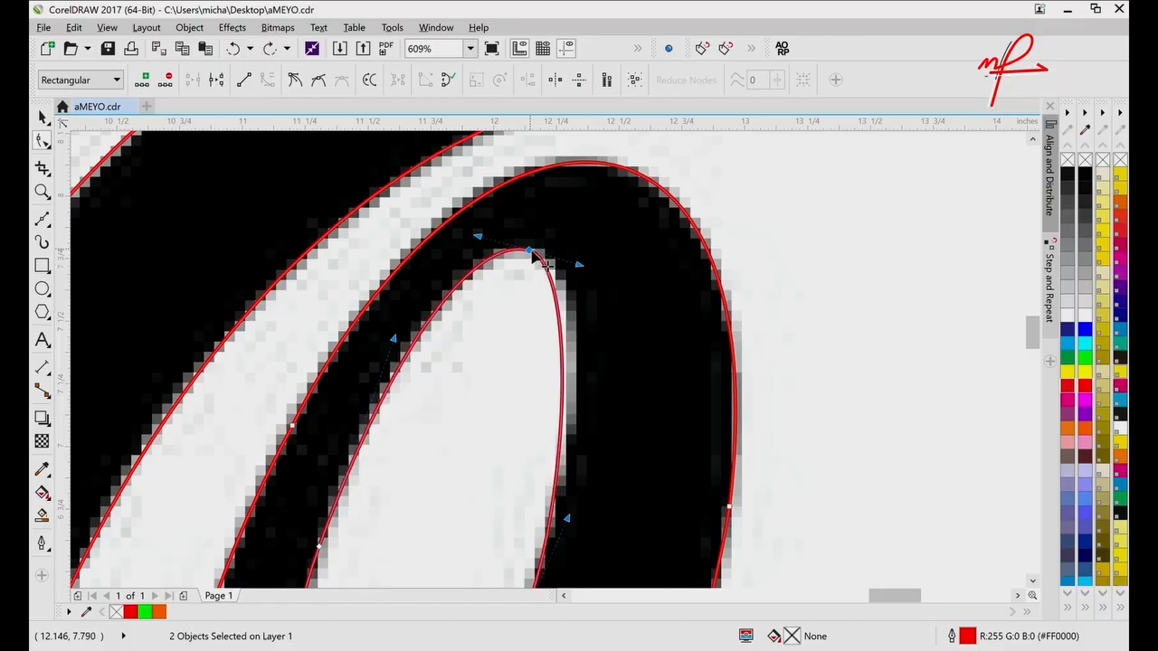
# - Adjust the topmost node's two curve handles independently, extending the right-hand one to fit the opening's right edge
pyautogui.click(588, 342)
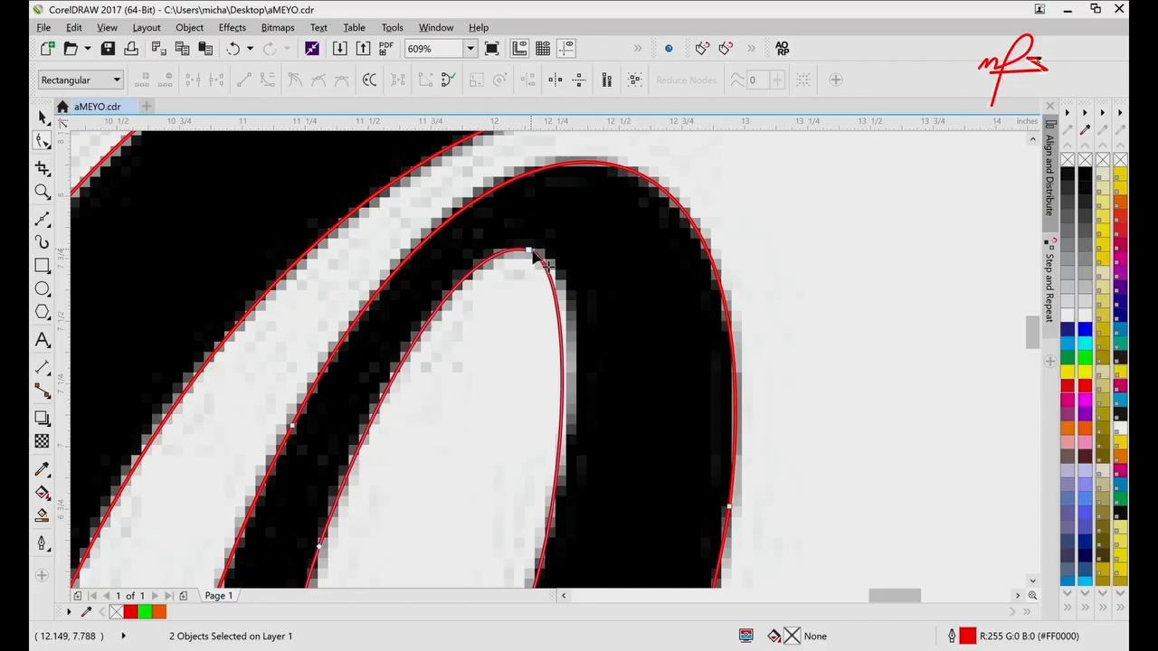
pyautogui.click(531, 252)
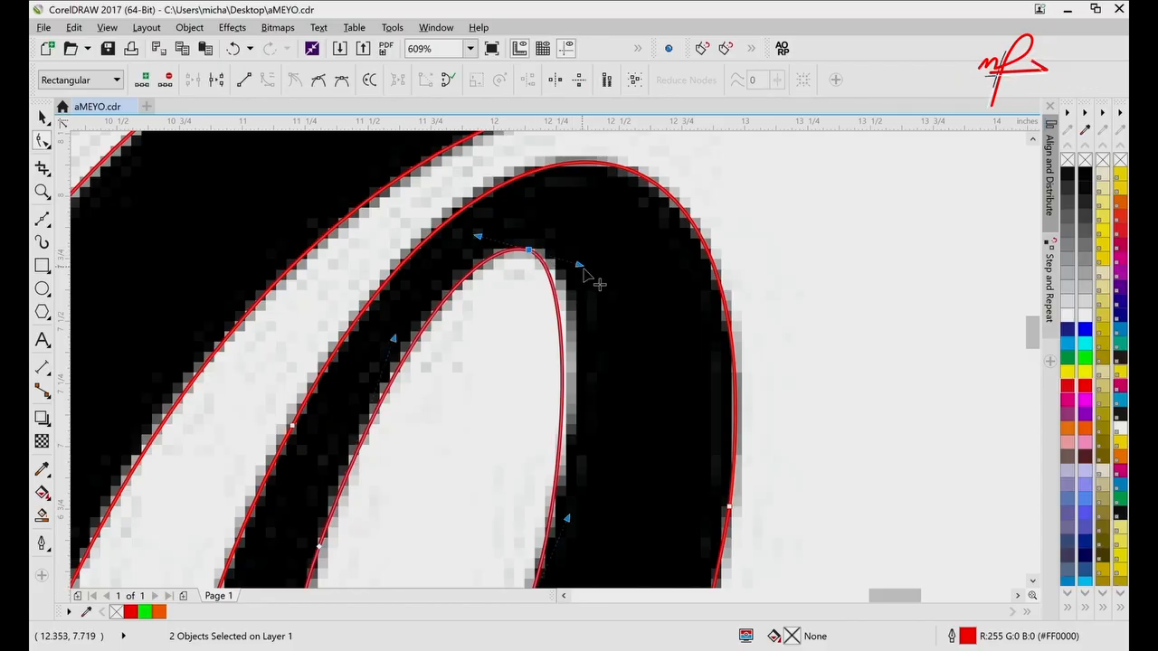
pyautogui.moveTo(583, 269); pyautogui.dragTo(607, 277)
pyautogui.moveTo(608, 271); pyautogui.dragTo(608, 272)
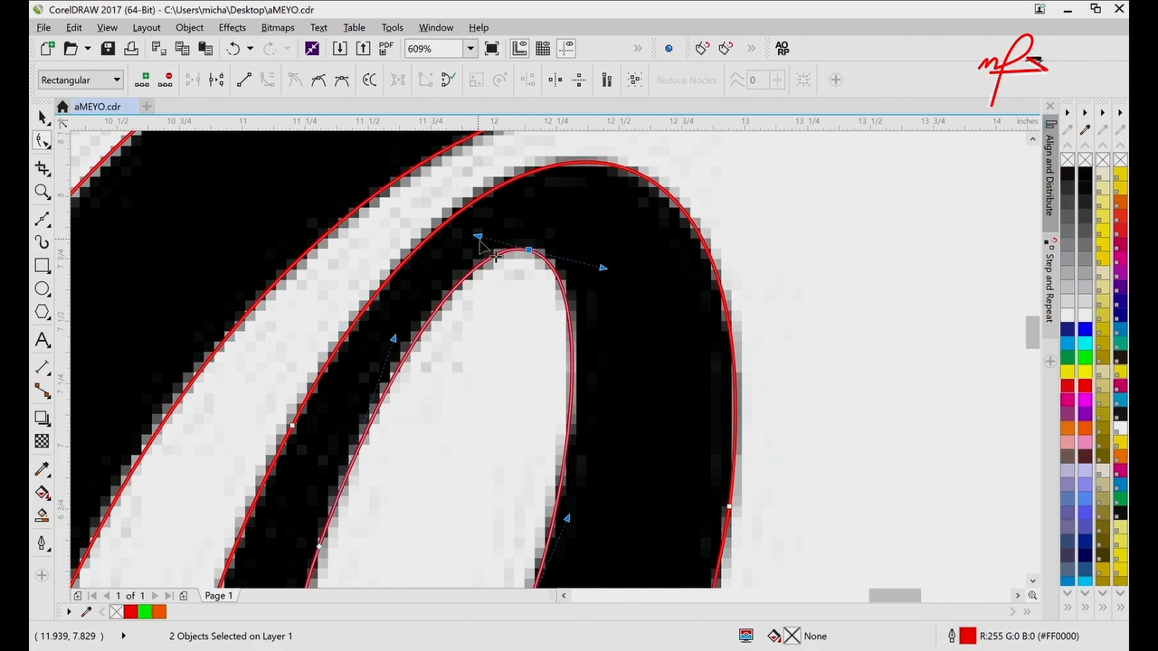
pyautogui.moveTo(478, 237)
pyautogui.mouseDown()
pyautogui.moveTo(466, 241)
pyautogui.moveTo(478, 242)
pyautogui.mouseUp()
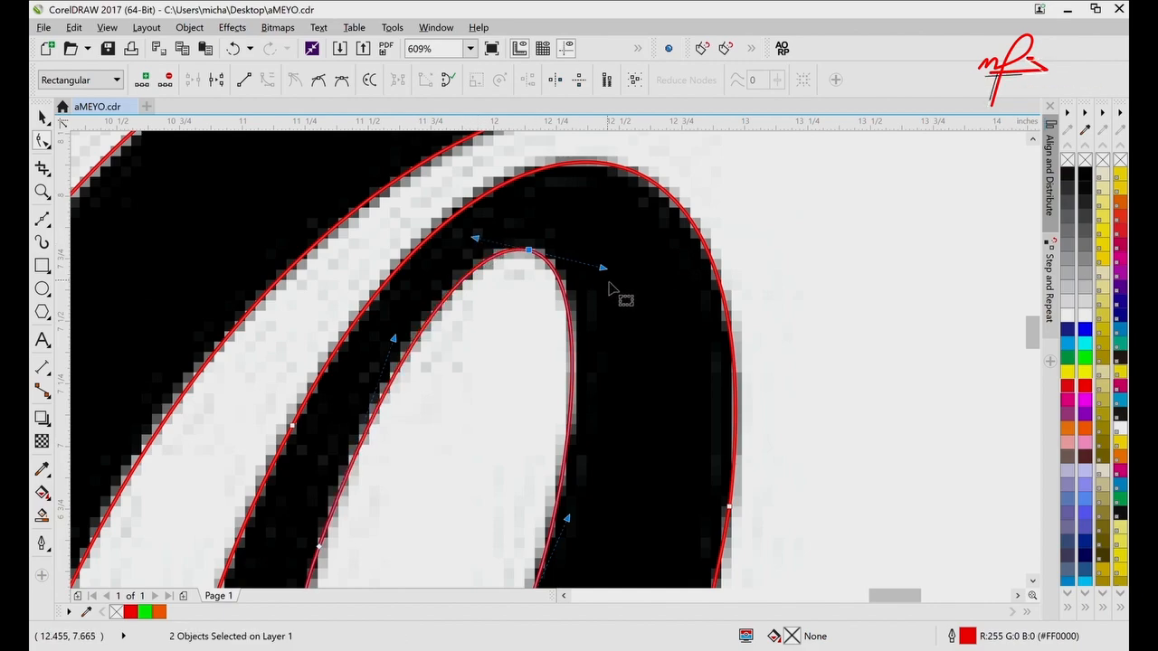
pyautogui.moveTo(608, 270); pyautogui.dragTo(612, 271)
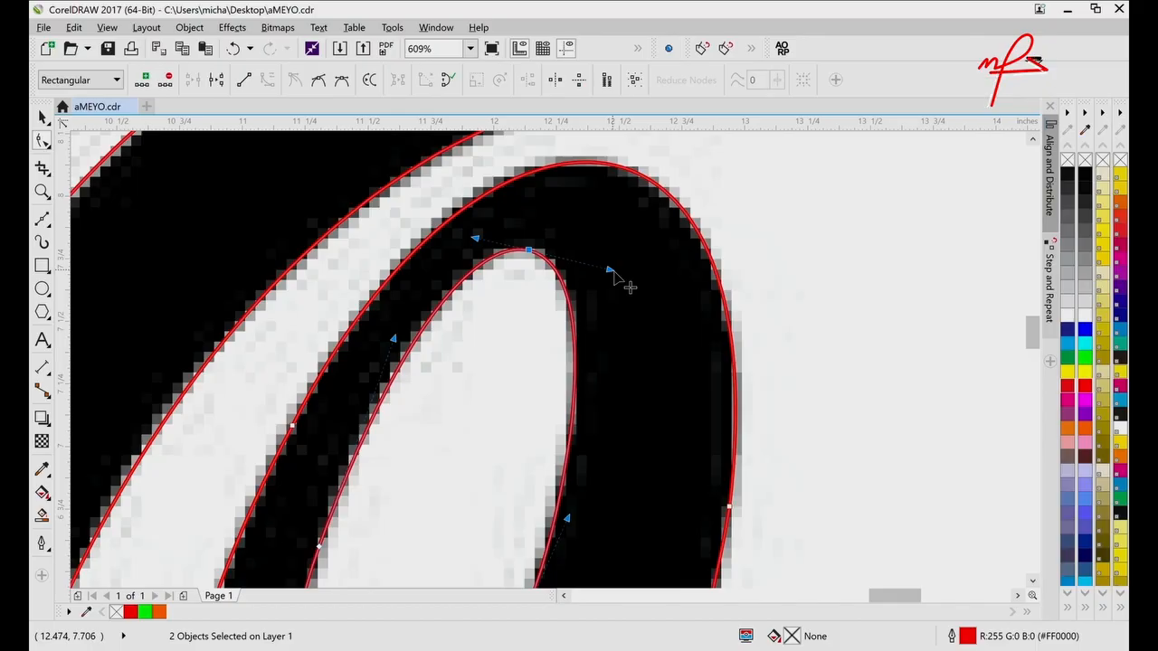
# - Move the inner opening's lowest node onto the lettering's tip and lengthen the left-side node's lower curve handle
pyautogui.scroll(-6, 612, 272)
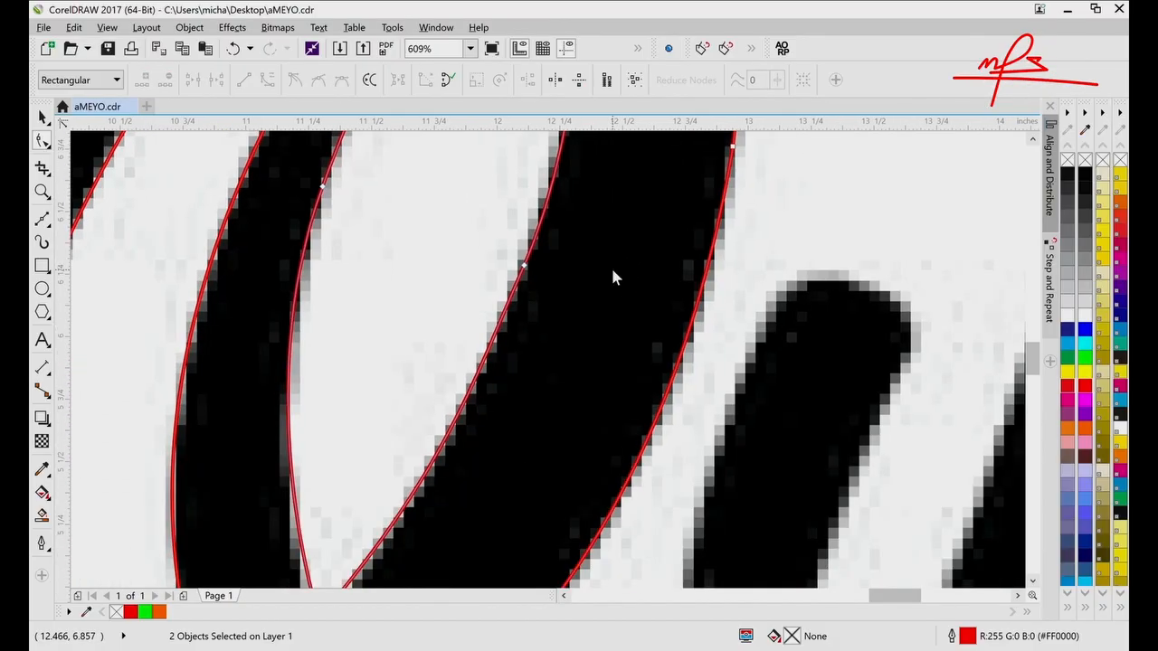
pyautogui.scroll(-2, 464, 431)
pyautogui.moveTo(321, 470); pyautogui.dragTo(317, 483)
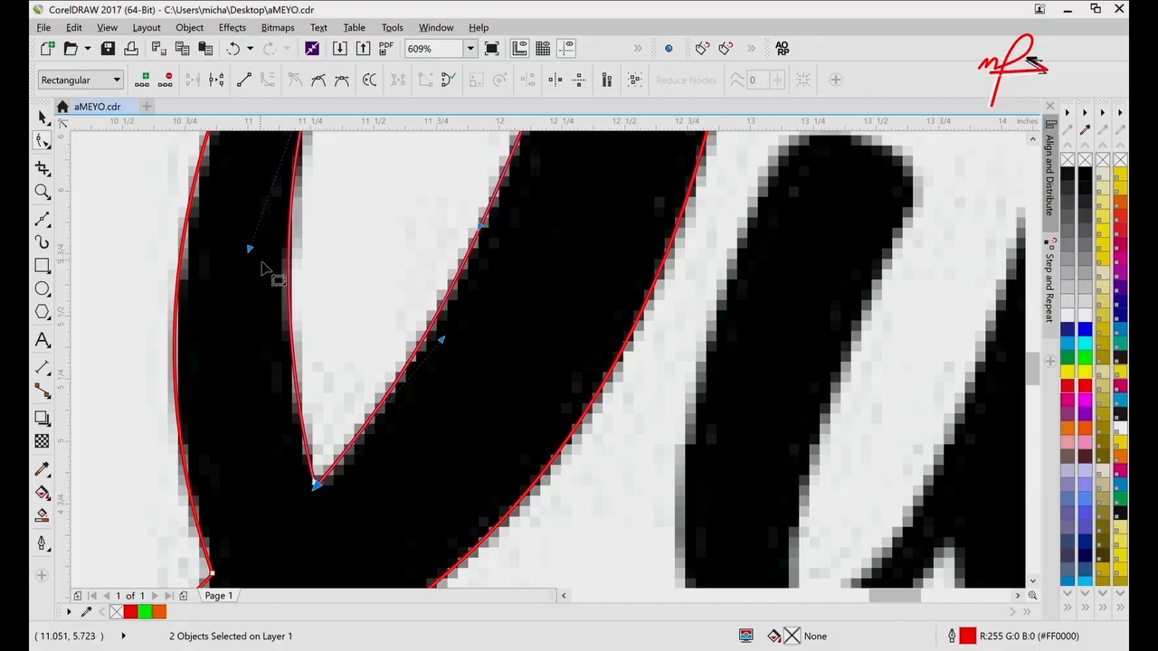
pyautogui.moveTo(249, 250); pyautogui.dragTo(255, 273)
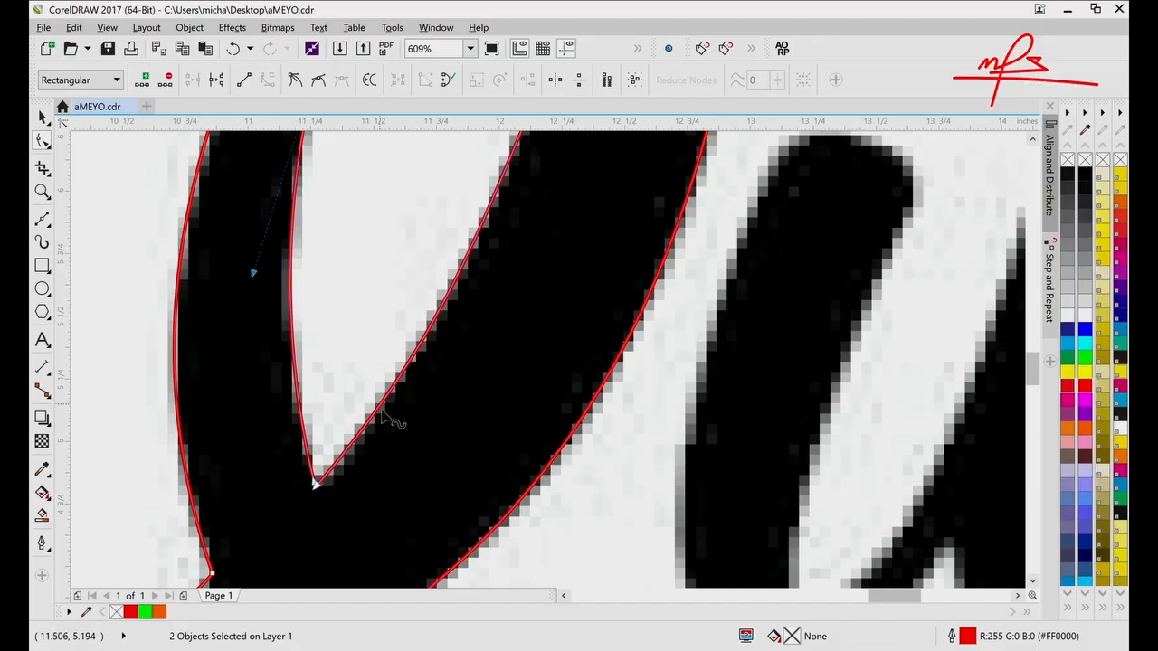
# - Examine the traced Q outlines against the lettering, from the whole letter down to its upper part
pyautogui.press('z')
pyautogui.press('F3')
pyautogui.press('F3')
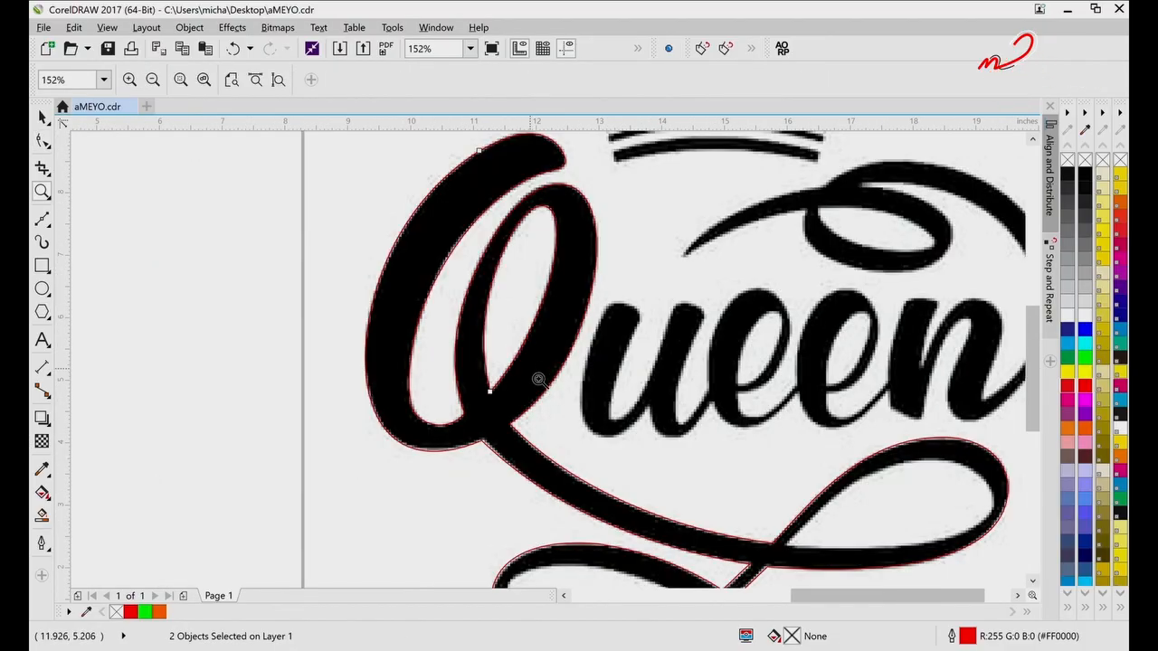
pyautogui.click(554, 334)
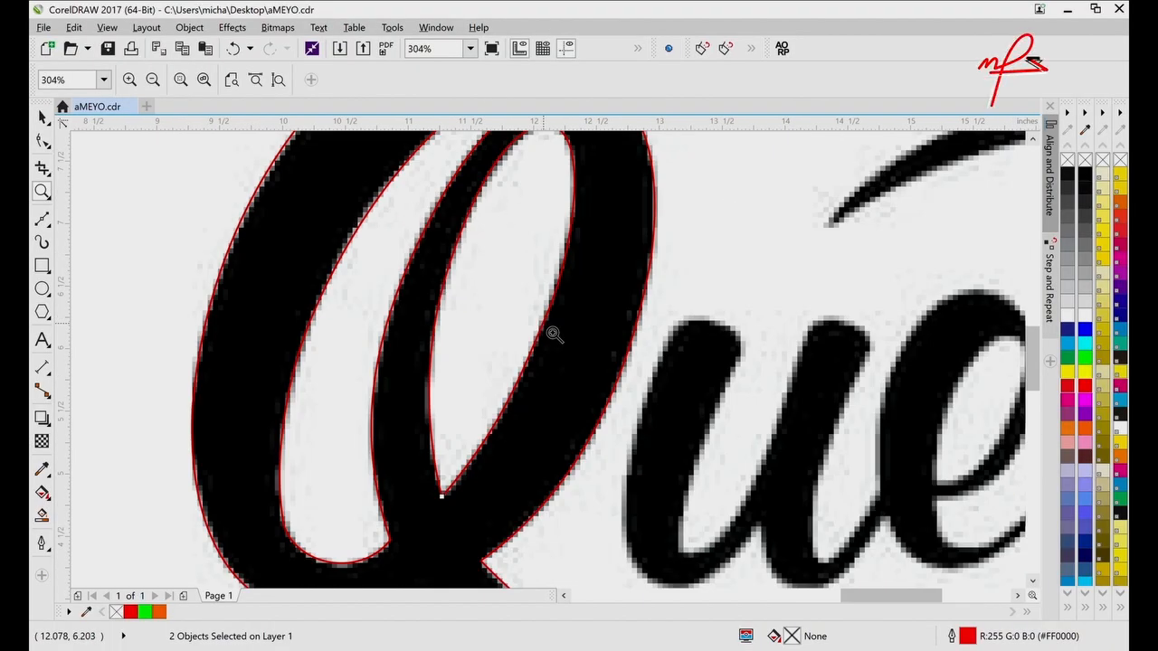
pyautogui.rightClick(554, 335)
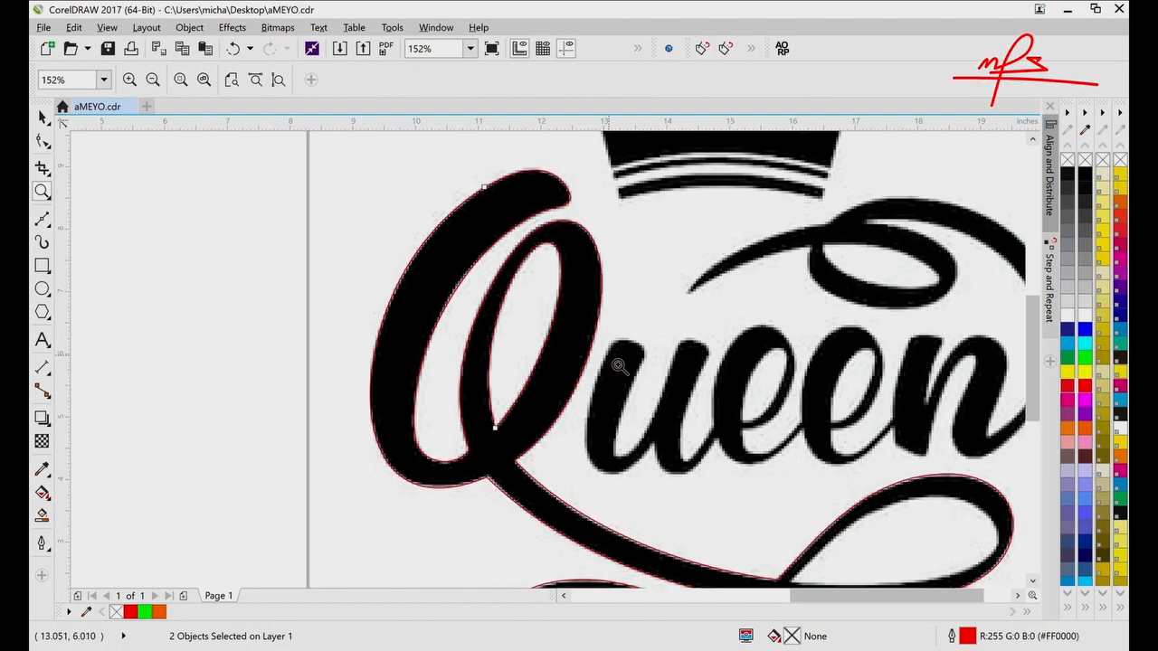
pyautogui.scroll(-3, 699, 470)
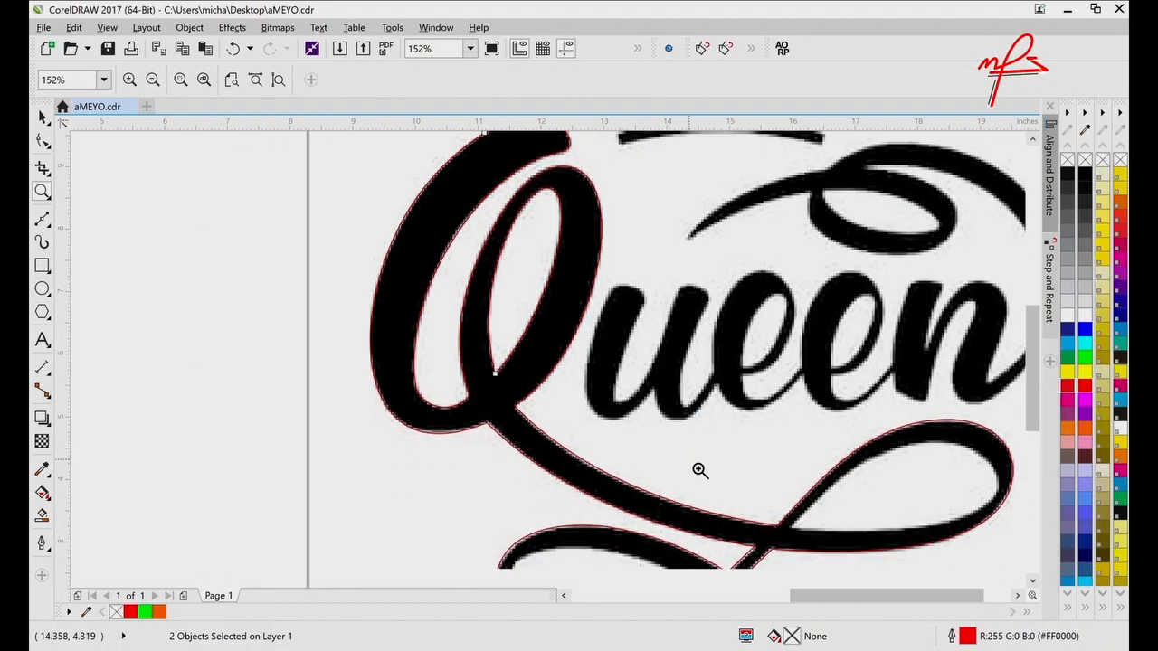
pyautogui.click(573, 351)
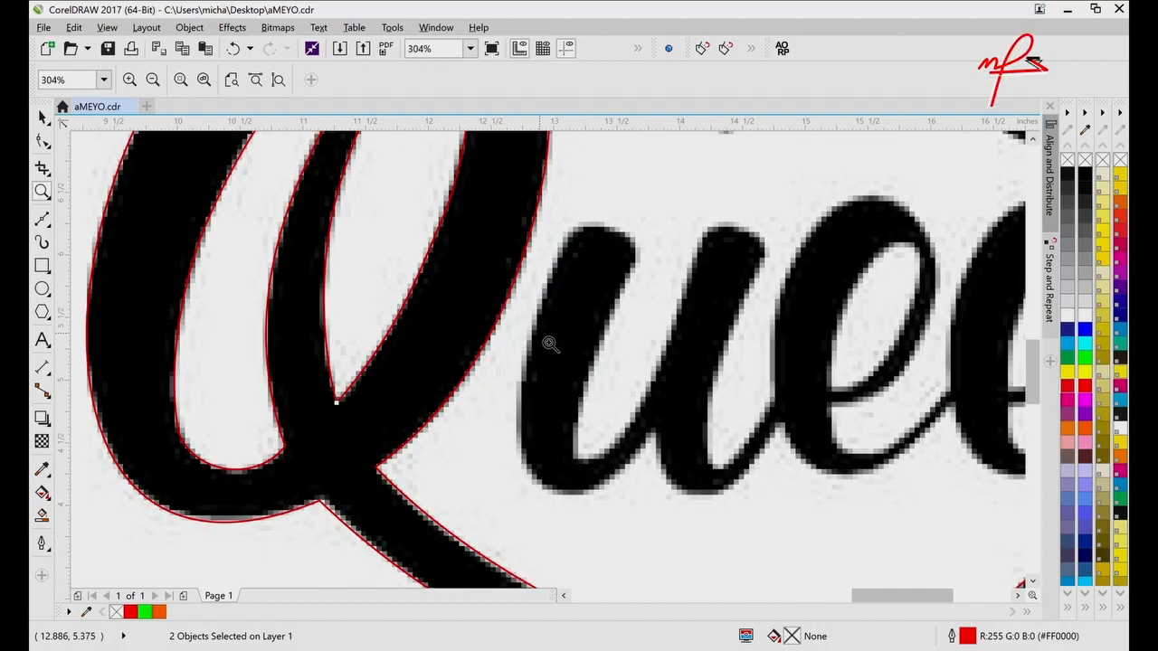
pyautogui.scroll(5, 551, 344)
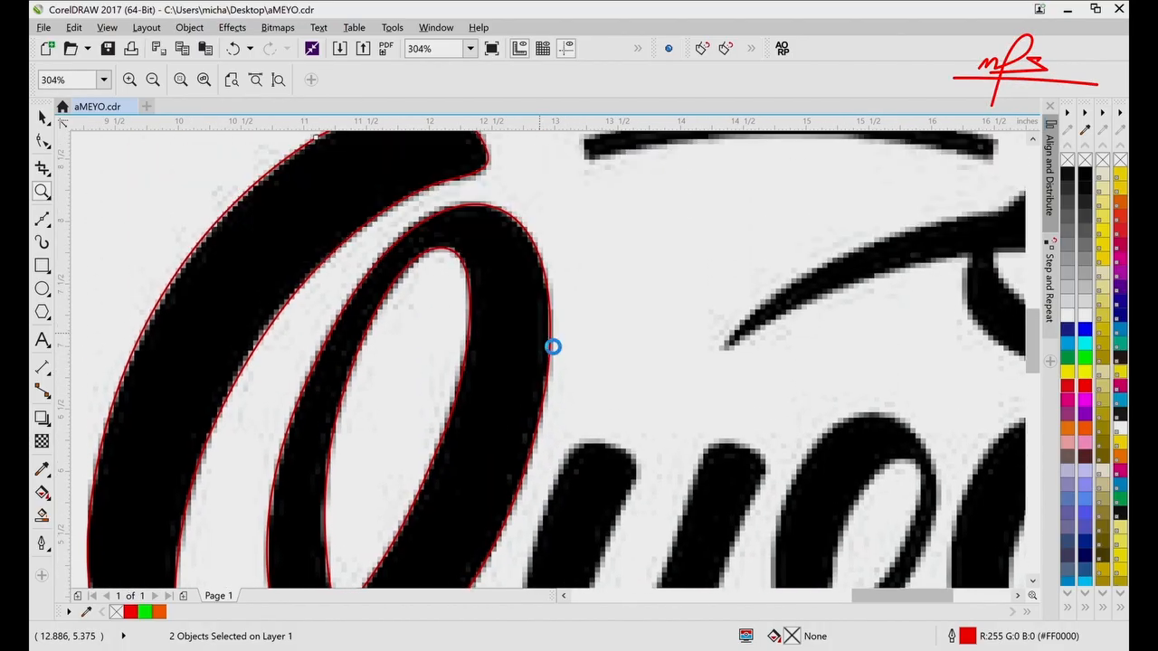
# - Move the outer outline's node on the left of the Q's inner stroke upward and refine both its curve handles
pyautogui.press('F10')
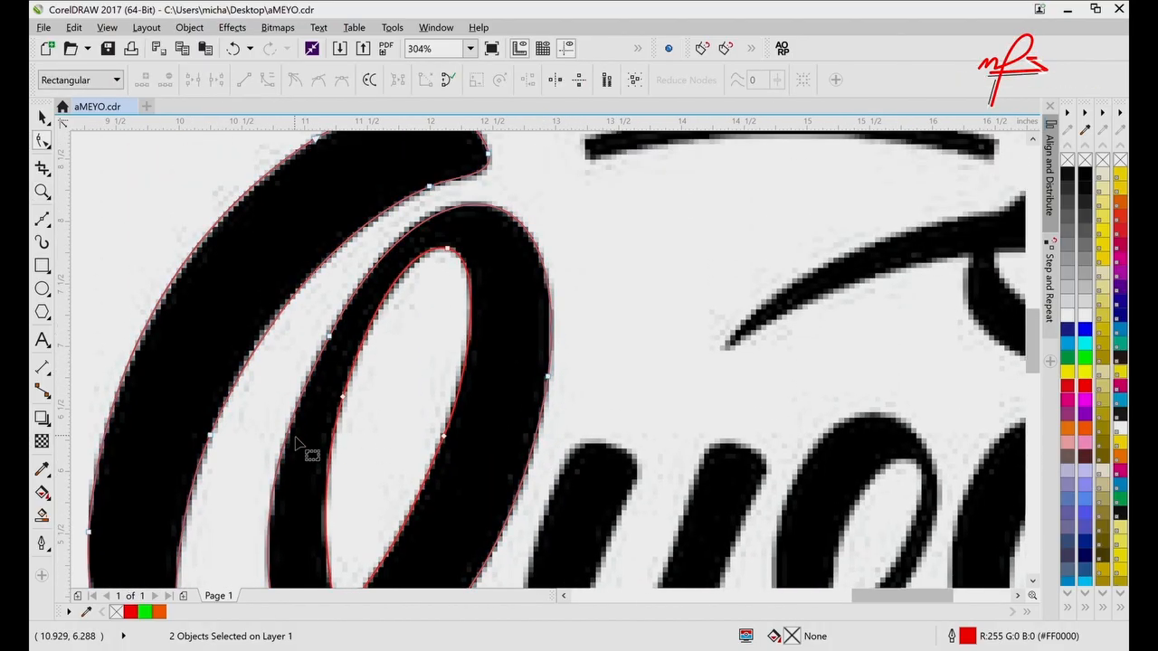
pyautogui.click(331, 337)
pyautogui.moveTo(332, 338); pyautogui.dragTo(332, 331)
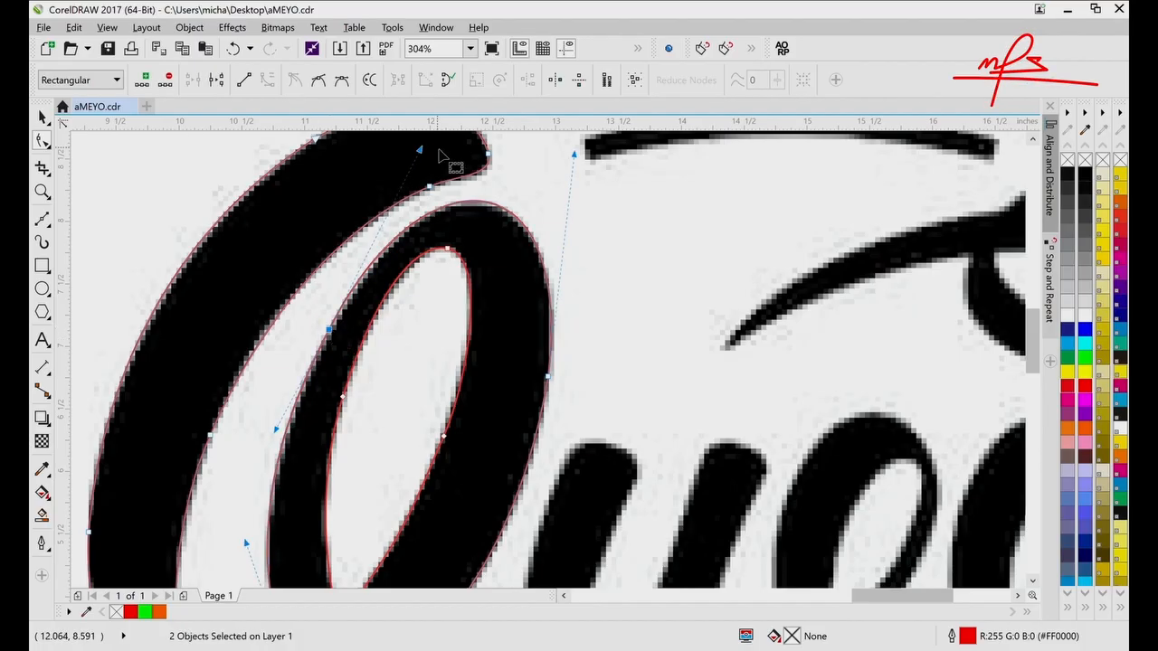
pyautogui.moveTo(424, 151); pyautogui.dragTo(423, 152)
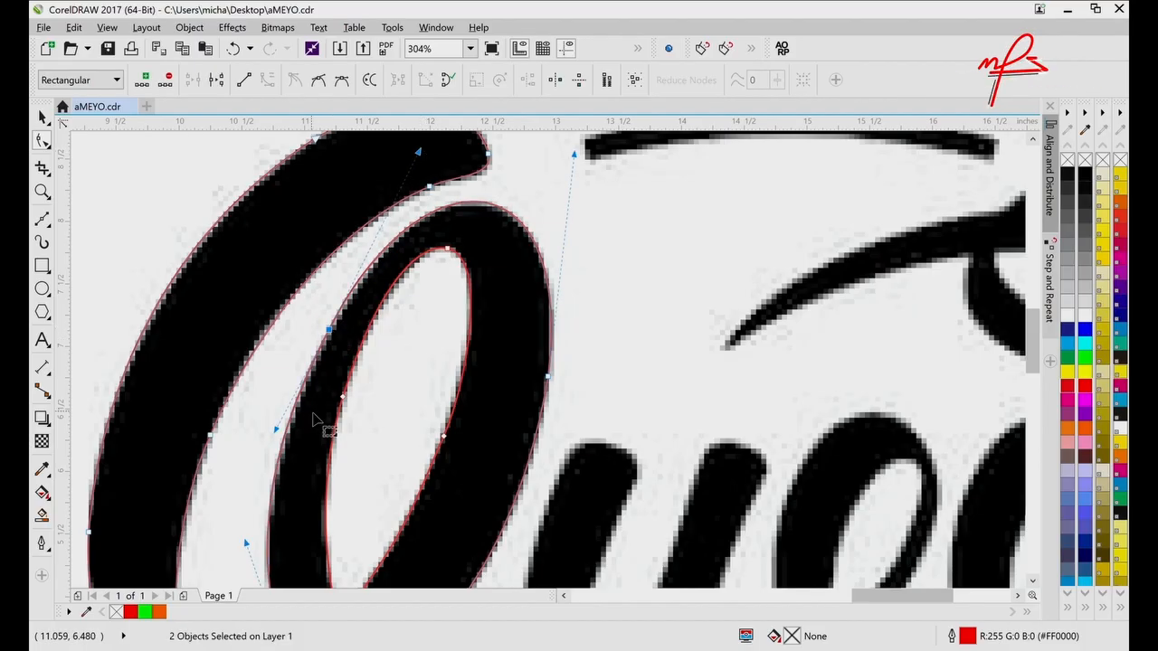
pyautogui.moveTo(284, 427); pyautogui.dragTo(286, 420)
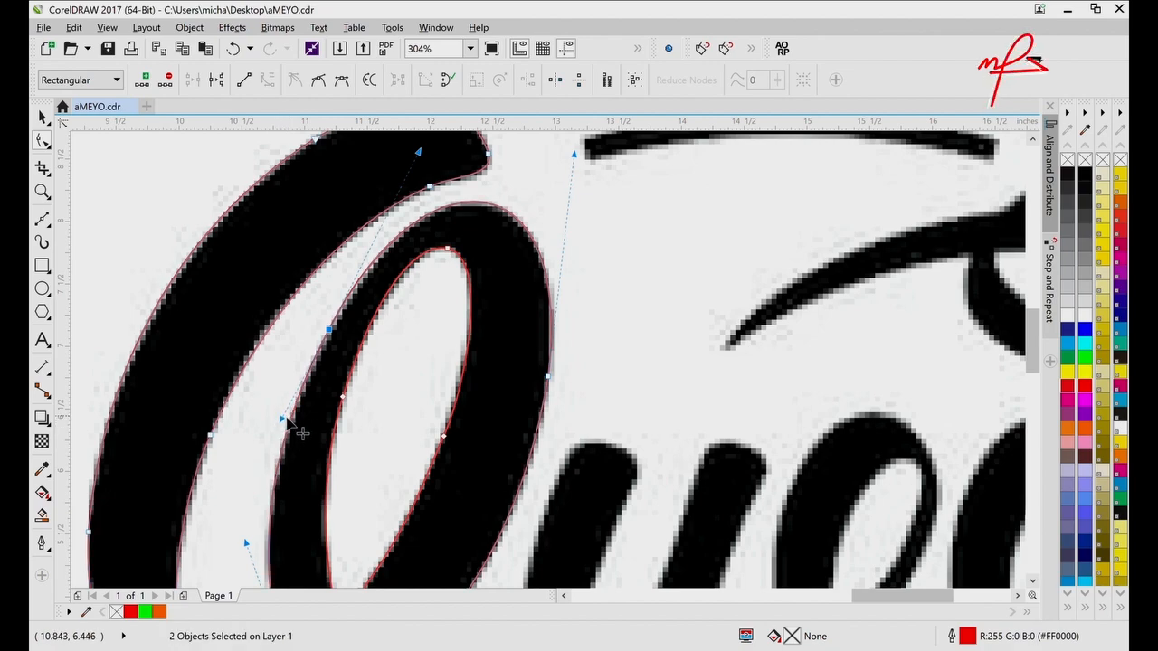
# - Trace the opening of the tail's lower-left loop with Bezier curves as a closed four-node outline, about 3.03 by 1.13 inches, starting at its right tip
pyautogui.scroll(-6, 480, 401)
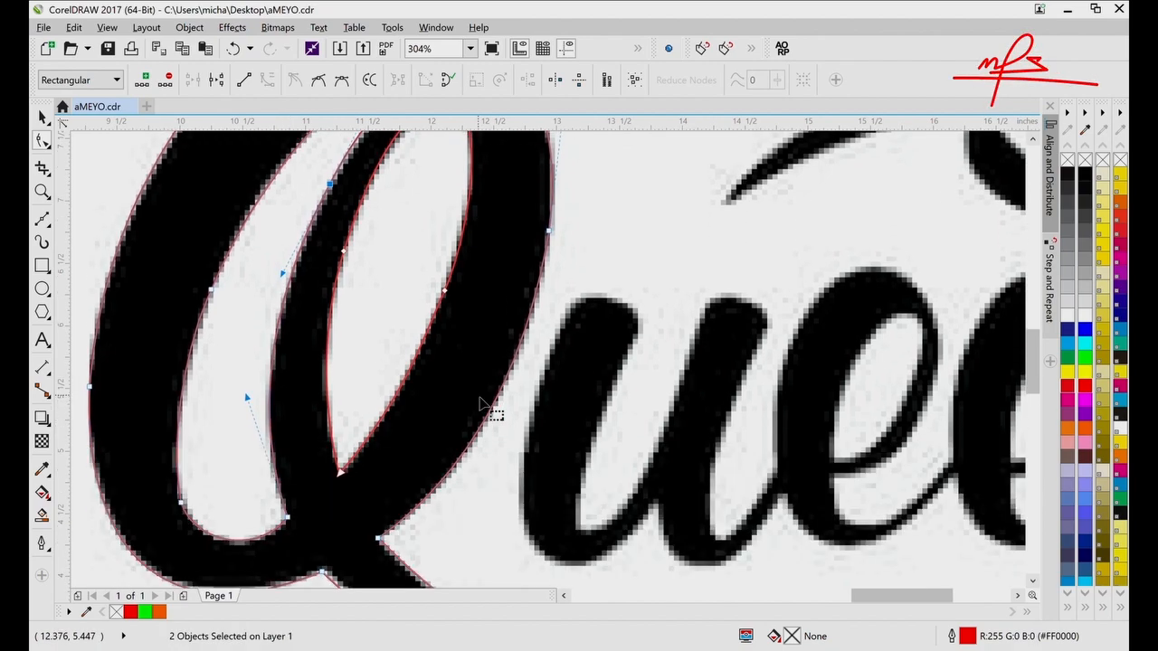
pyautogui.scroll(-10, 481, 400)
pyautogui.hscroll(3, 480, 400)
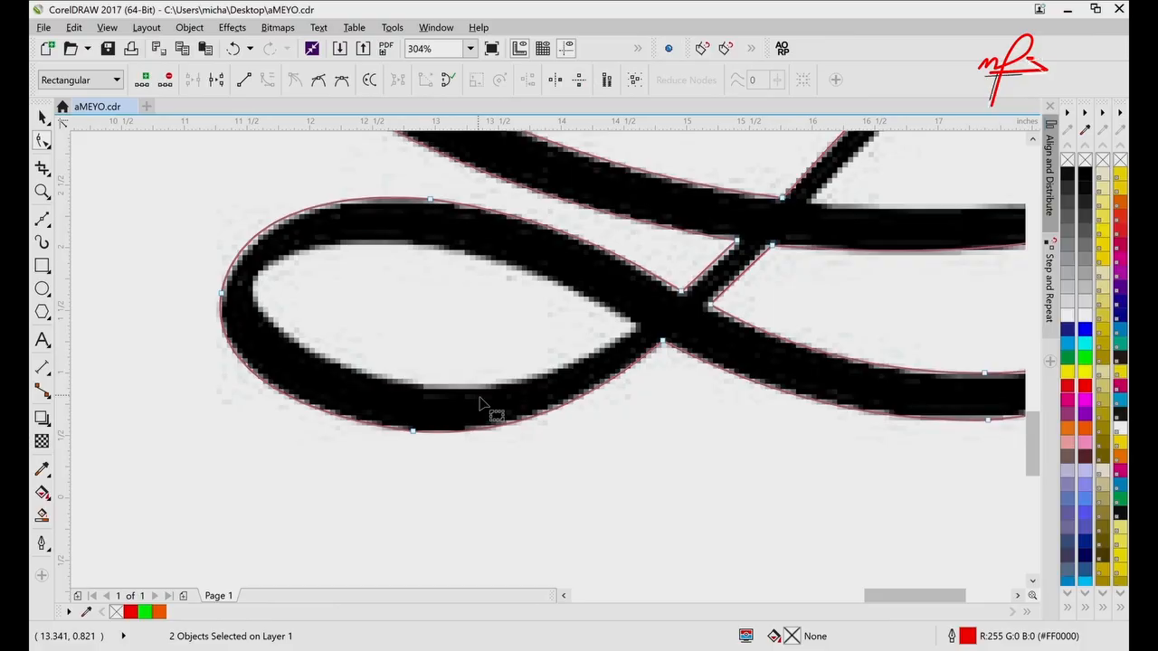
pyautogui.press('F5')
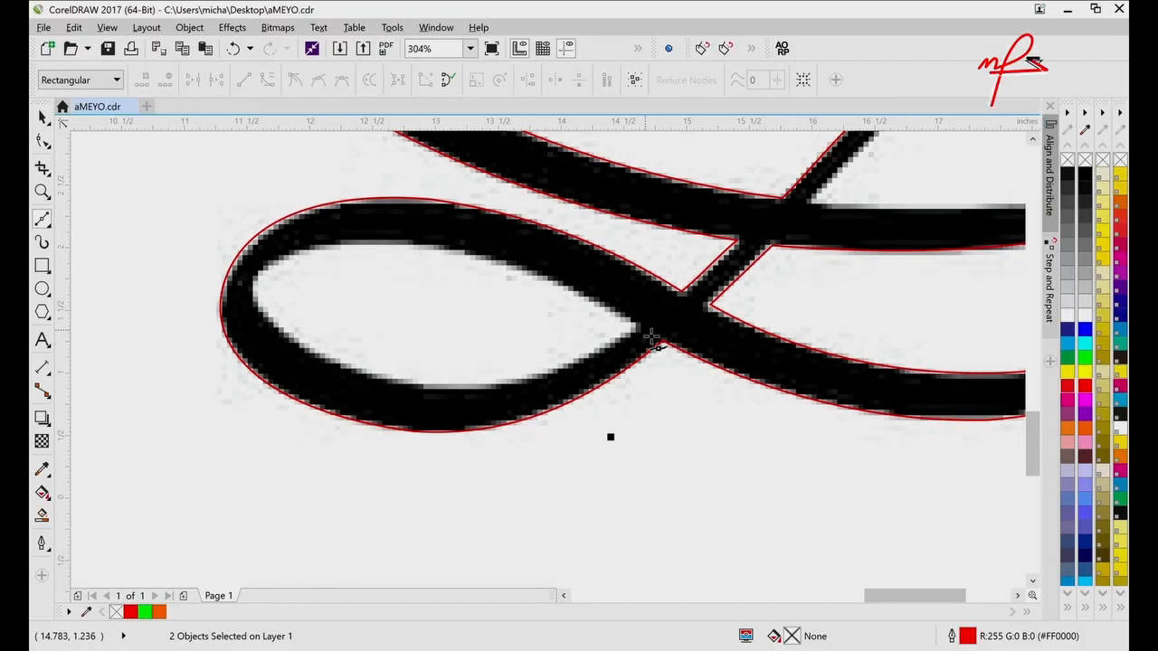
pyautogui.click(634, 324)
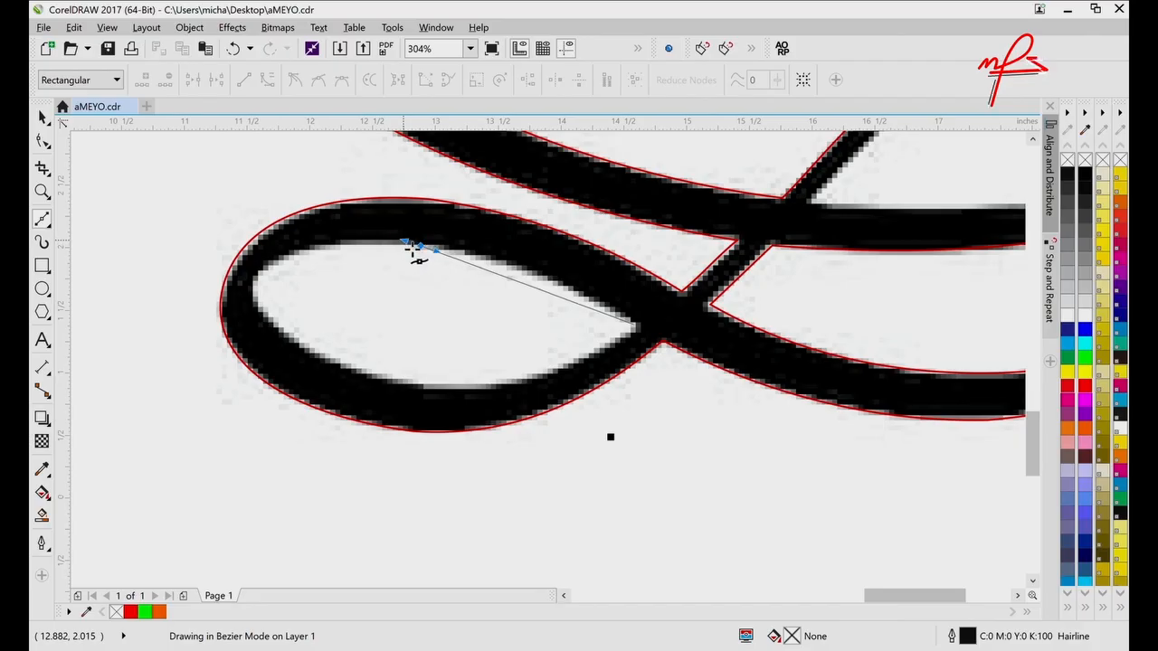
pyautogui.moveTo(417, 244); pyautogui.dragTo(314, 248)
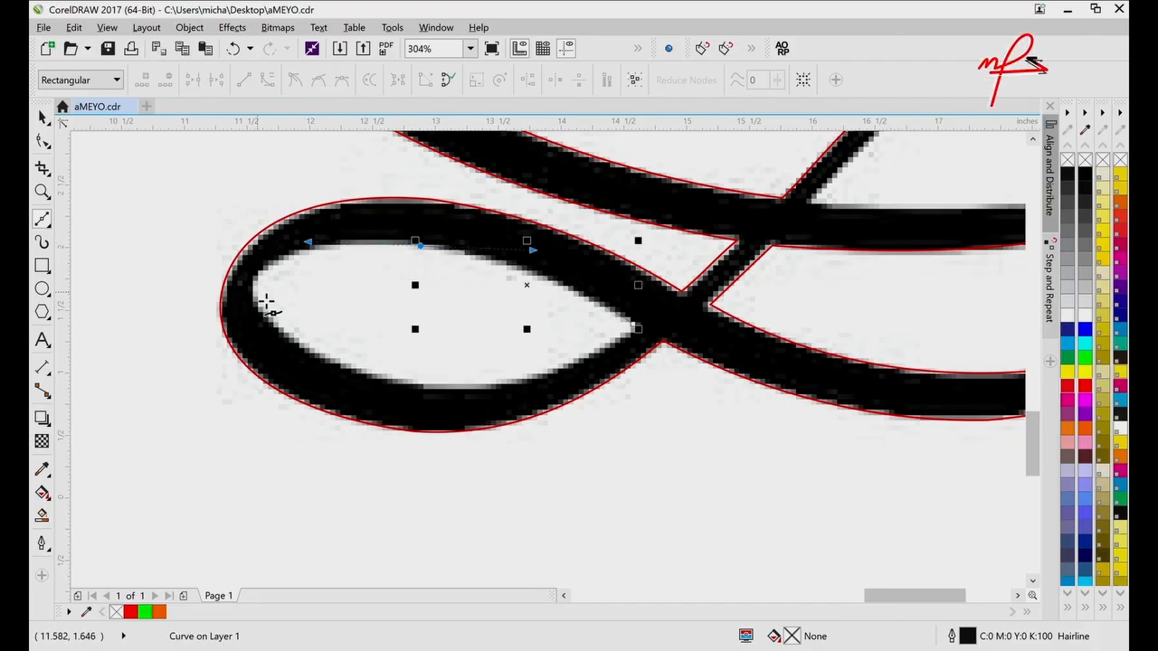
pyautogui.moveTo(253, 293); pyautogui.dragTo(257, 342)
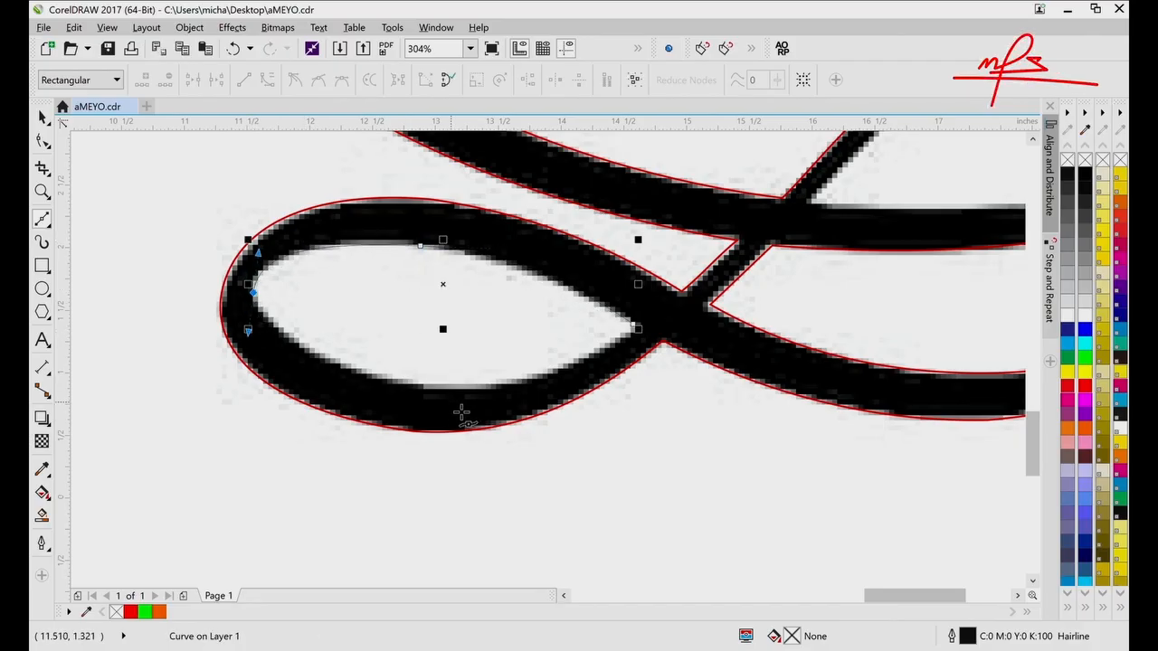
pyautogui.moveTo(416, 387); pyautogui.dragTo(471, 393)
pyautogui.moveTo(636, 324); pyautogui.dragTo(569, 398)
pyautogui.press('space')
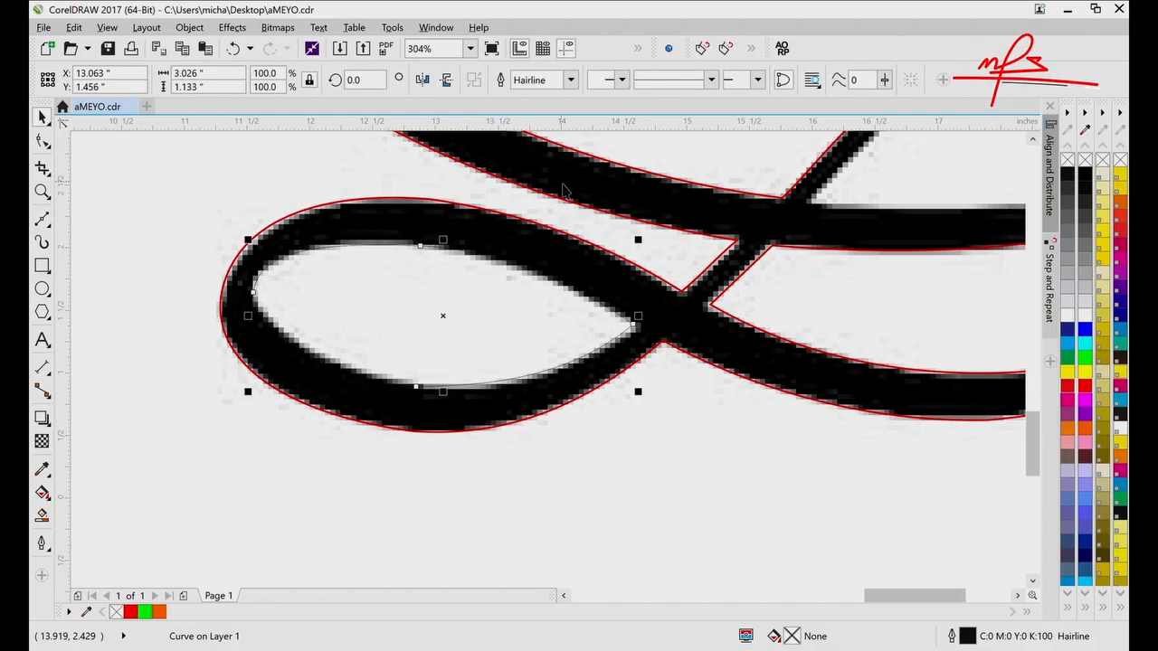
# - Give the lower-left loop's new inner outline a 1.0 pt red outline
pyautogui.click(576, 86)
pyautogui.click(540, 154)
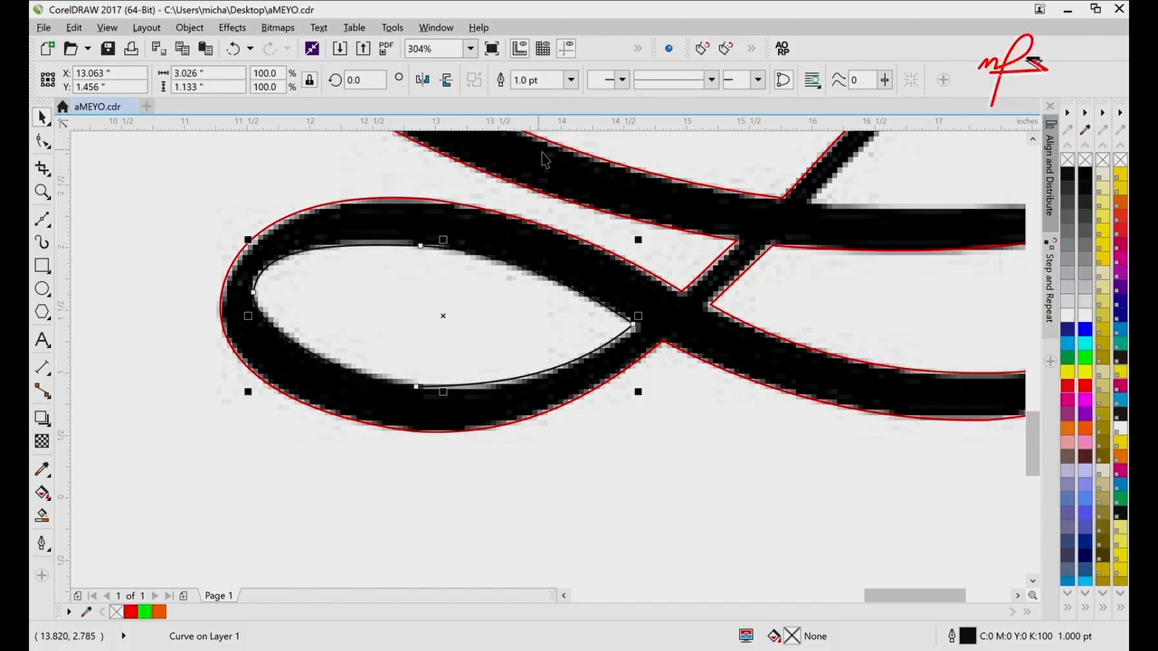
pyautogui.rightClick(1081, 384)
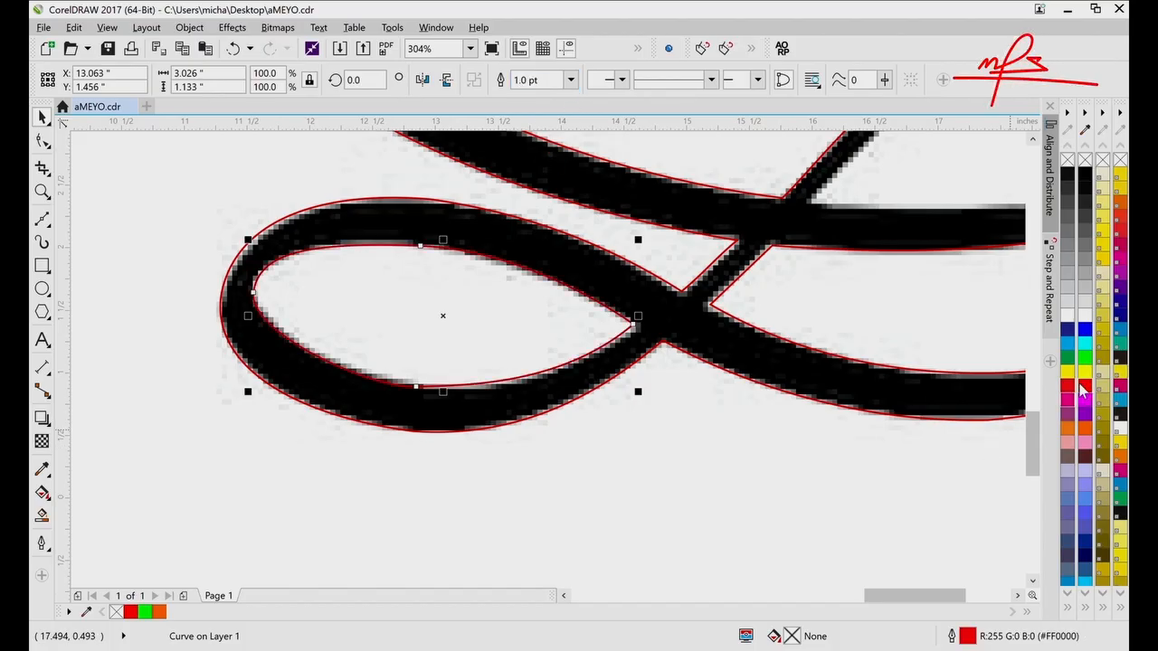
# - Move the lower-left loop opening's right tip node slightly outward onto the lettering's tip and lengthen its lower curve handle
pyautogui.press('F10')
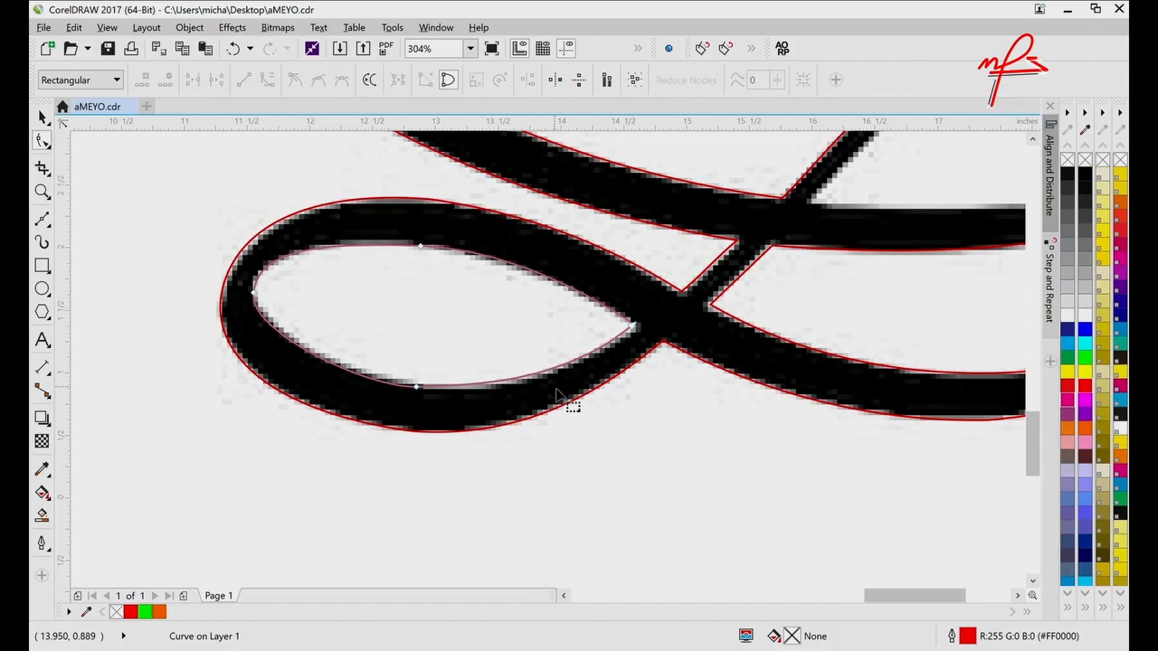
pyautogui.moveTo(633, 327); pyautogui.dragTo(636, 328)
pyautogui.press('Right')
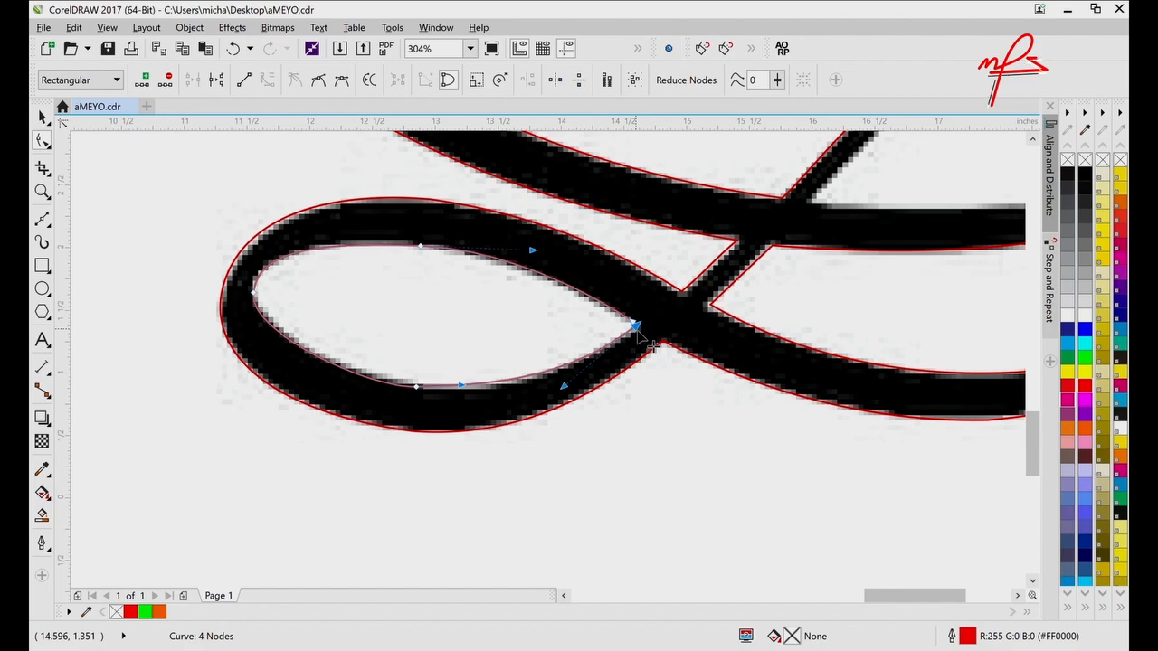
pyautogui.moveTo(562, 386)
pyautogui.mouseDown()
pyautogui.moveTo(563, 414)
pyautogui.moveTo(549, 400)
pyautogui.mouseUp()
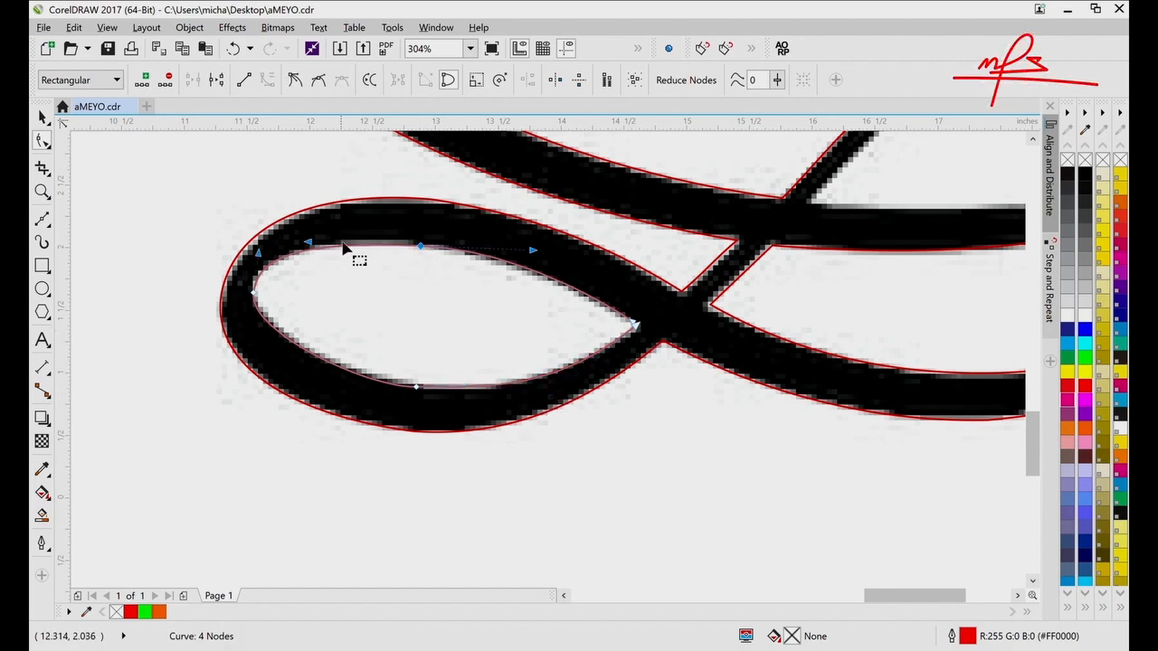
# - Refine the curve handles of the lower-left opening's top node and nudge its leftmost node slightly upward to follow the lettering
pyautogui.moveTo(309, 243); pyautogui.dragTo(317, 243)
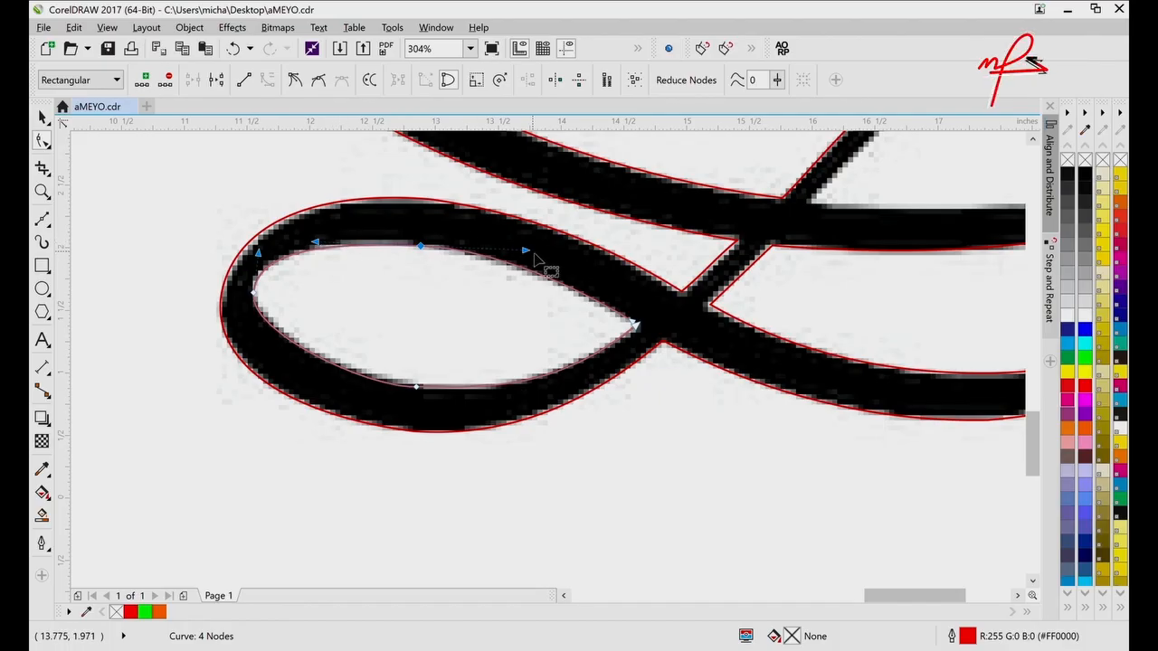
pyautogui.moveTo(527, 251); pyautogui.dragTo(529, 254)
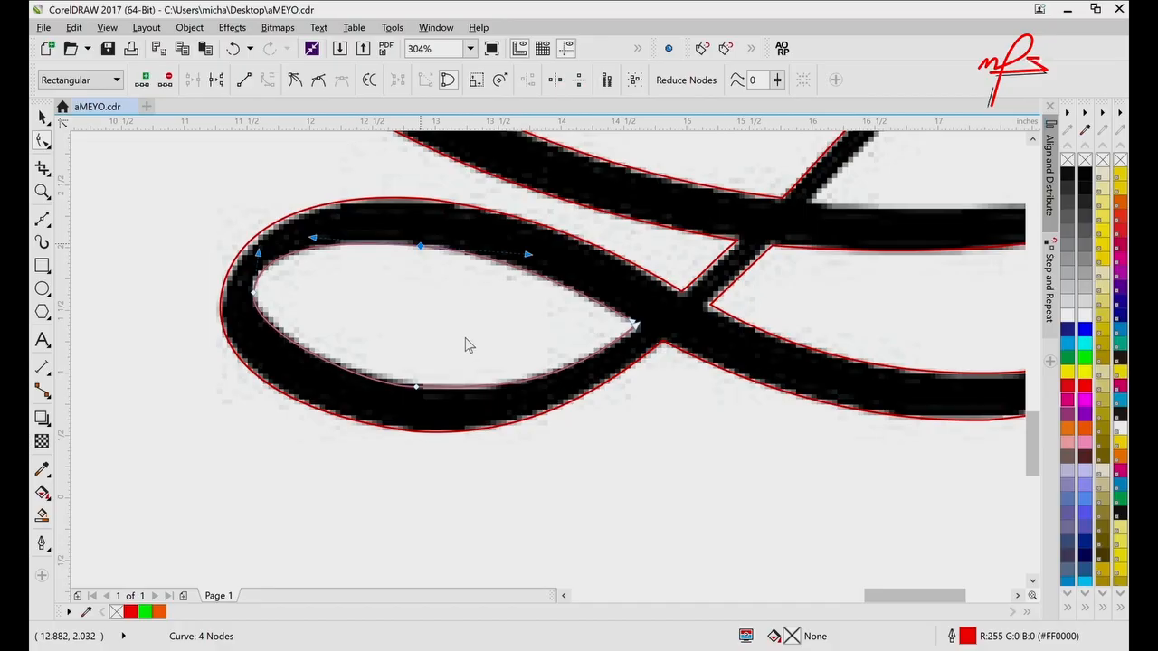
pyautogui.moveTo(529, 255); pyautogui.dragTo(549, 260)
pyautogui.moveTo(330, 254); pyautogui.dragTo(339, 249)
pyautogui.moveTo(255, 295); pyautogui.dragTo(253, 292)
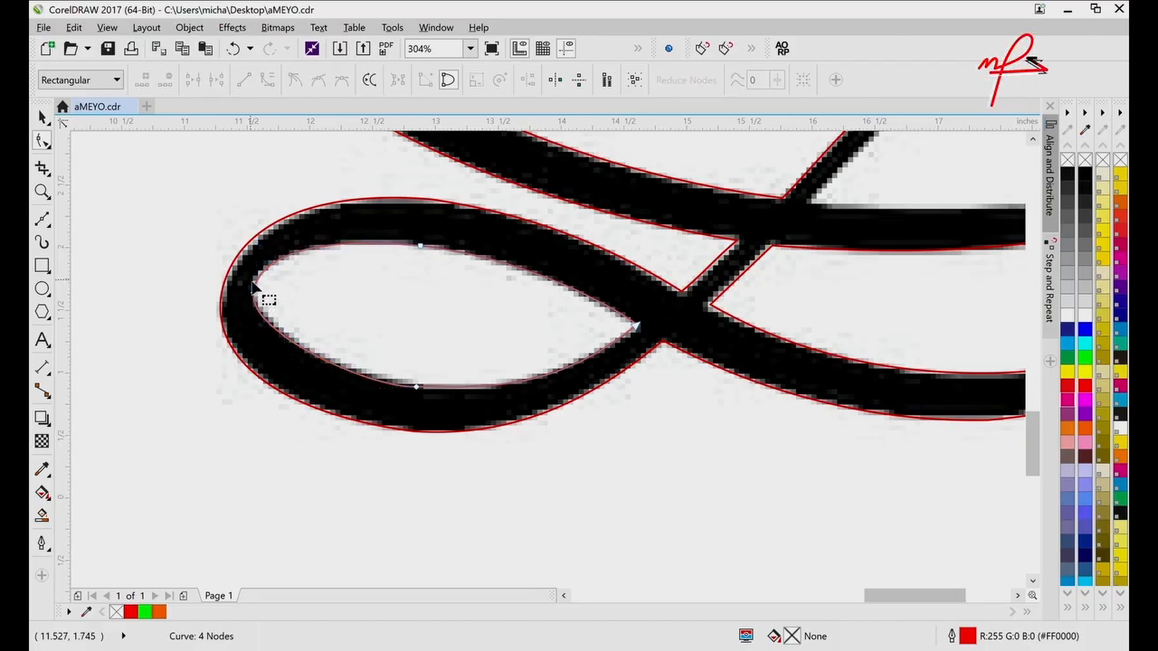
pyautogui.press('Up')
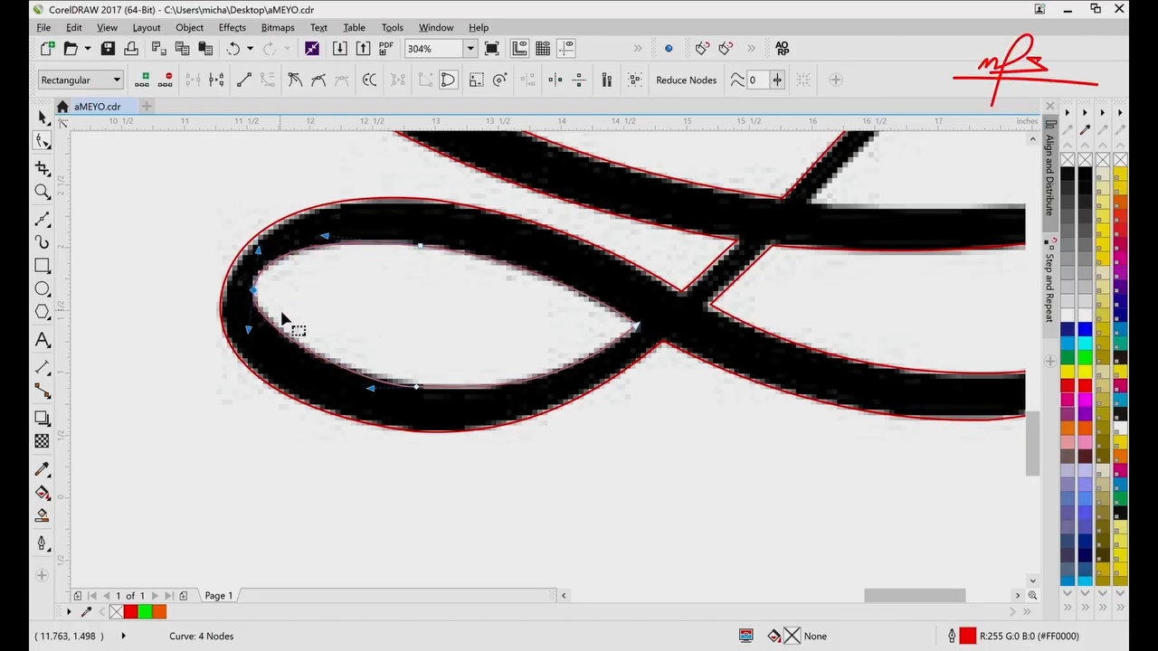
# - Trace the opening of the tail's upper-right loop with Bezier curves as a closed four-node outline, about 3.29 by 1.38 inches, starting at its left tip
pyautogui.hscroll(3, 517, 314)
pyautogui.scroll(3, 518, 314)
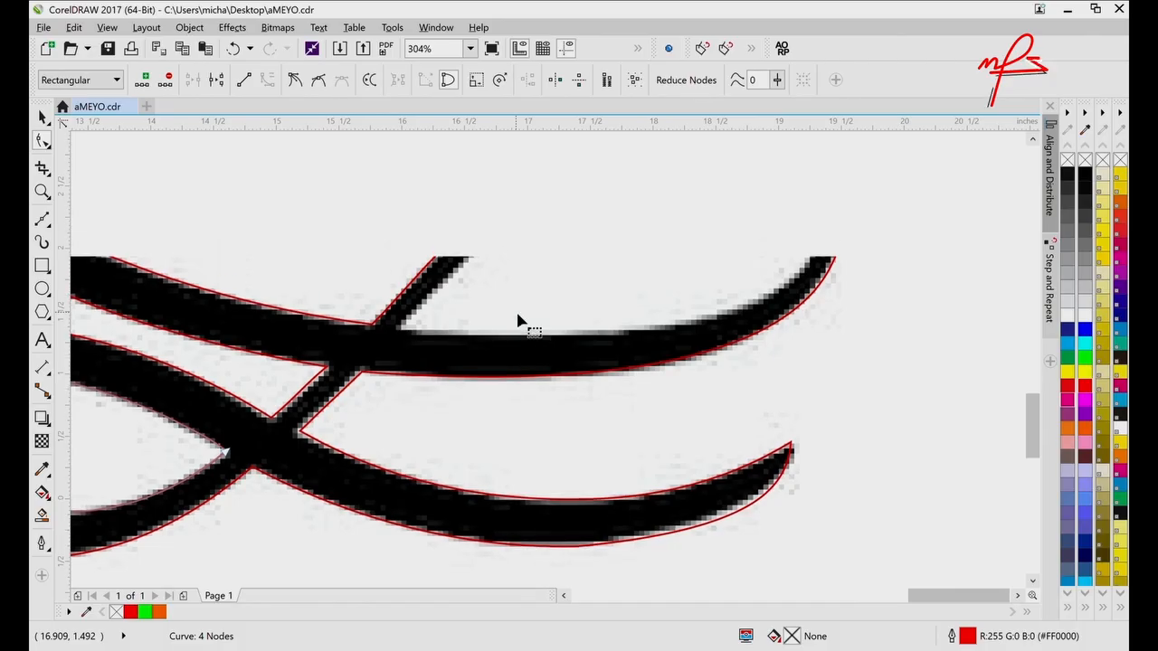
pyautogui.press('F5')
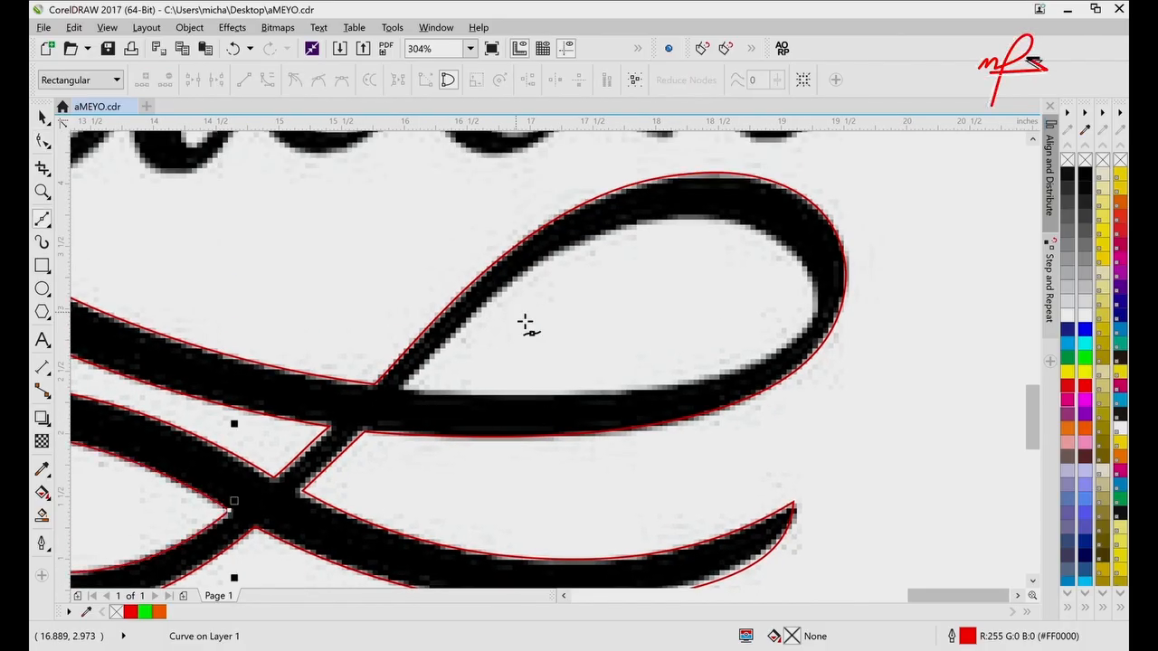
pyautogui.click(410, 396)
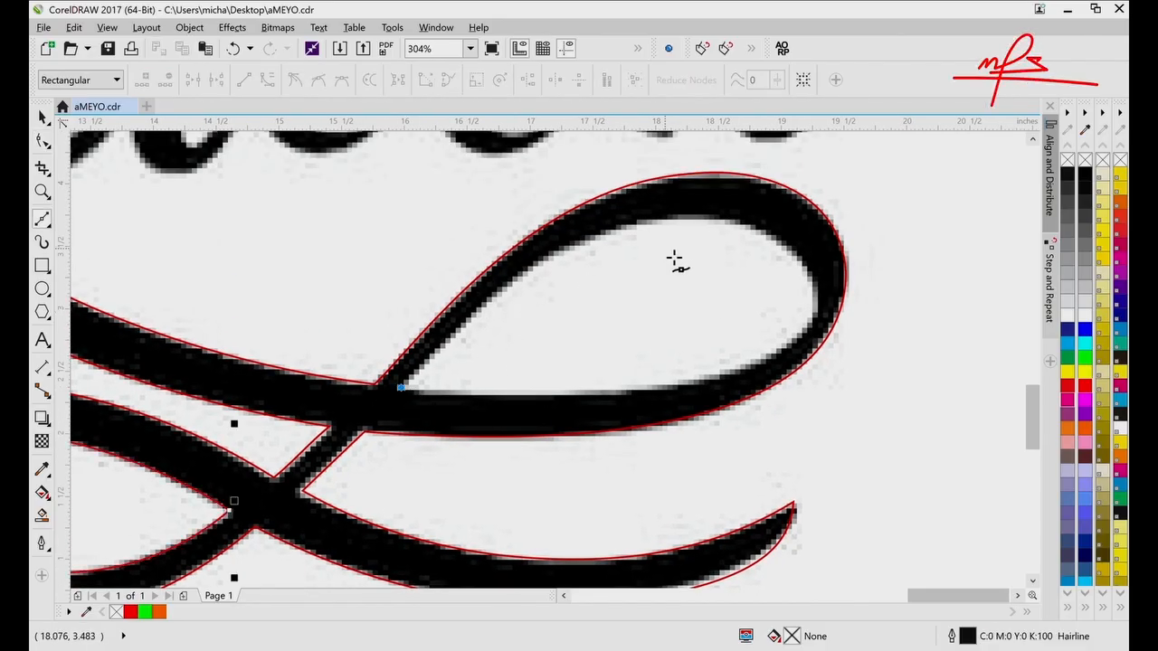
pyautogui.moveTo(633, 226); pyautogui.dragTo(742, 222)
pyautogui.moveTo(825, 292); pyautogui.dragTo(848, 328)
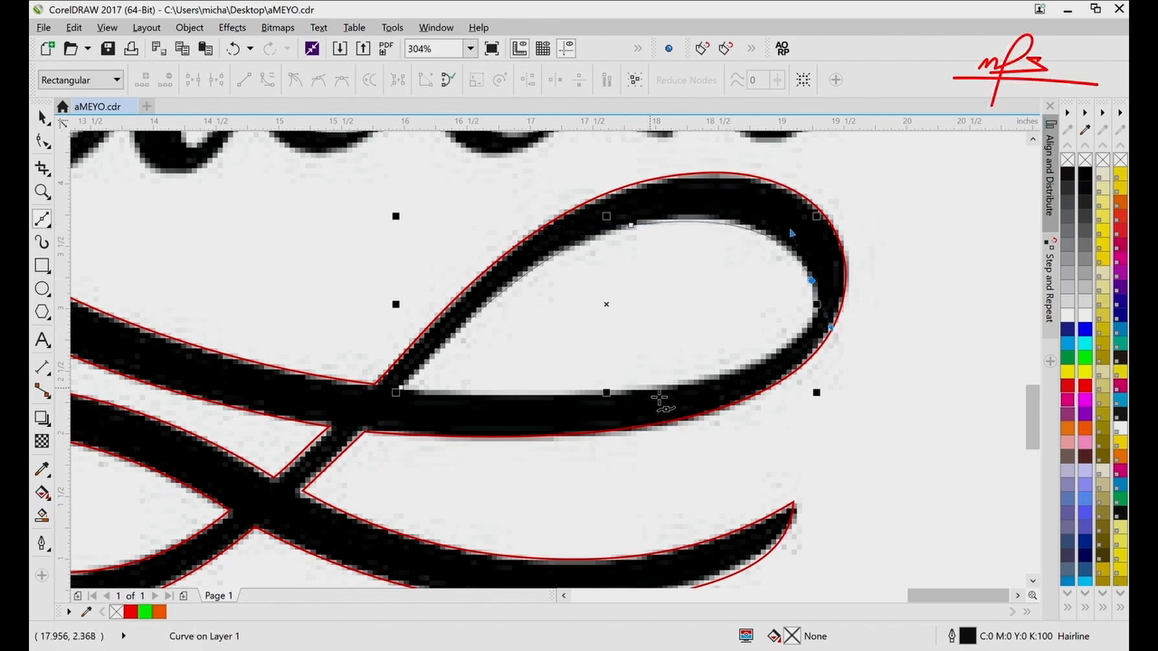
pyautogui.moveTo(650, 389); pyautogui.dragTo(543, 396)
pyautogui.click(405, 395)
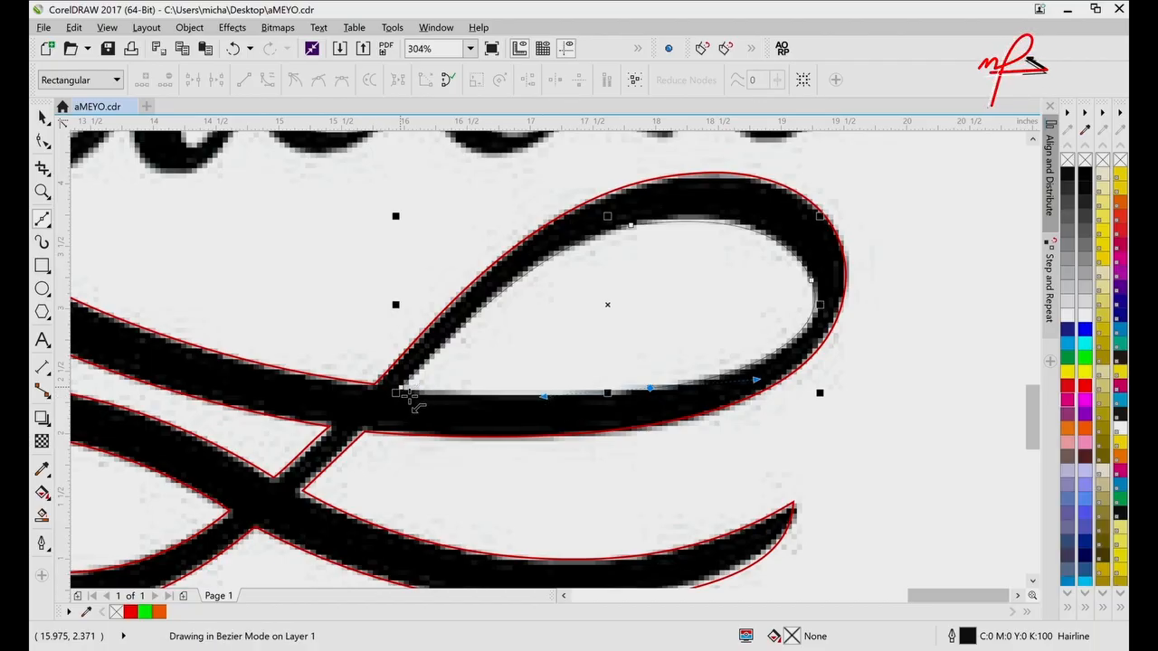
pyautogui.moveTo(407, 395); pyautogui.dragTo(456, 405)
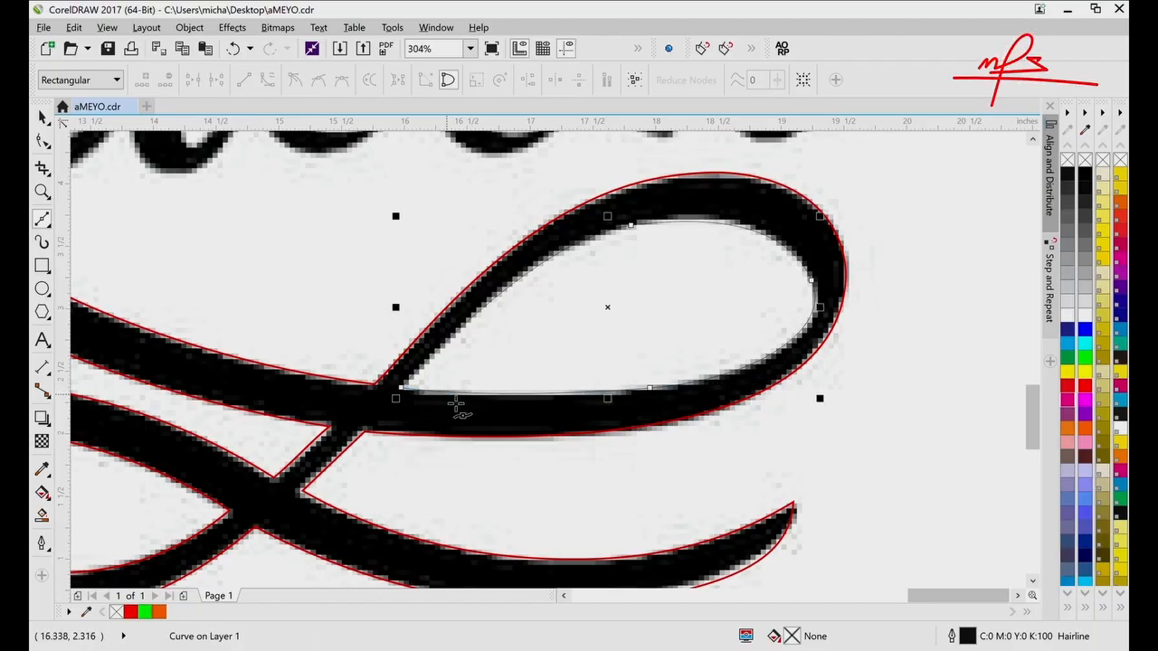
# - Give the upper-right loop's new inner outline a 1.0 pt red outline
pyautogui.press('space')
pyautogui.click(570, 80)
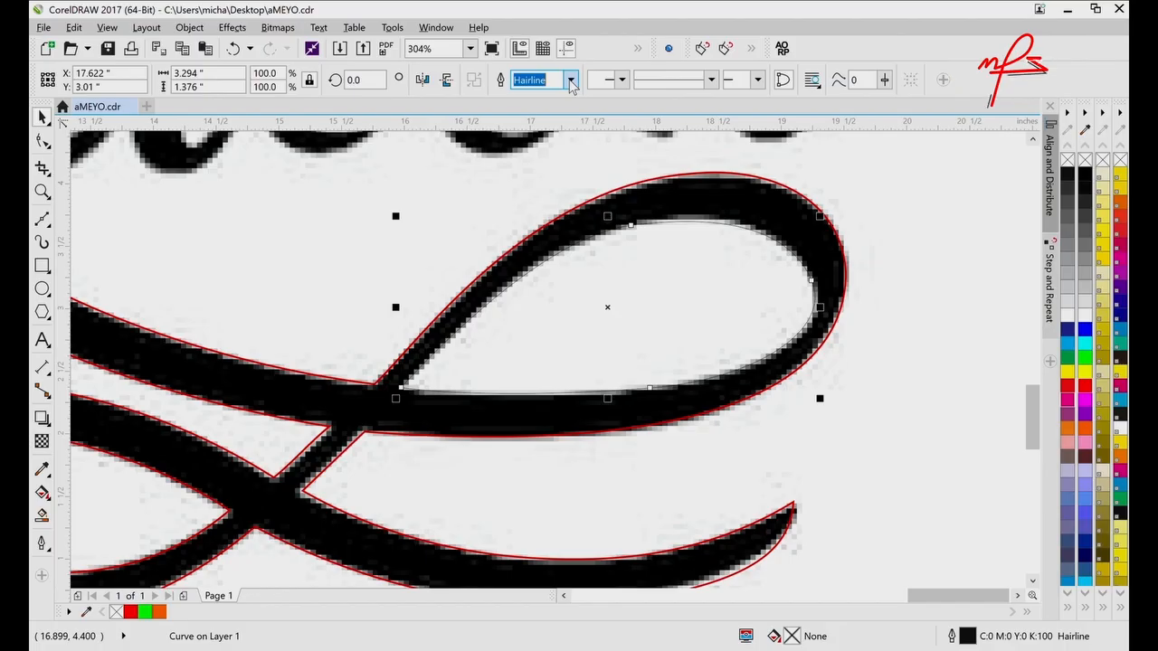
pyautogui.click(534, 154)
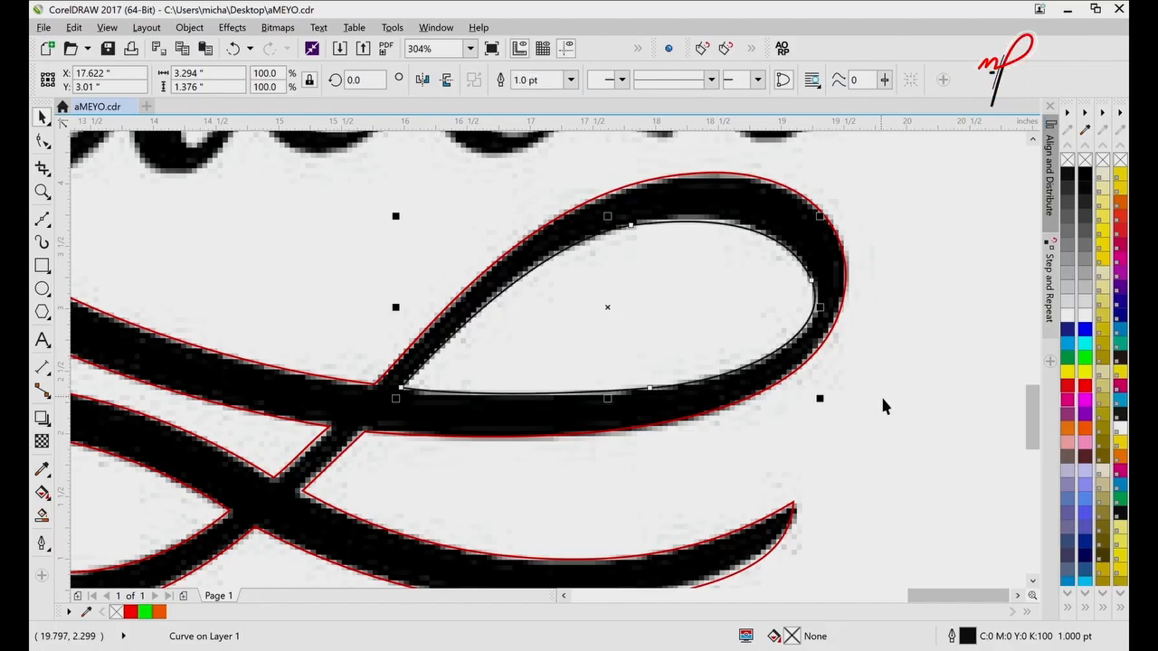
pyautogui.rightClick(1082, 384)
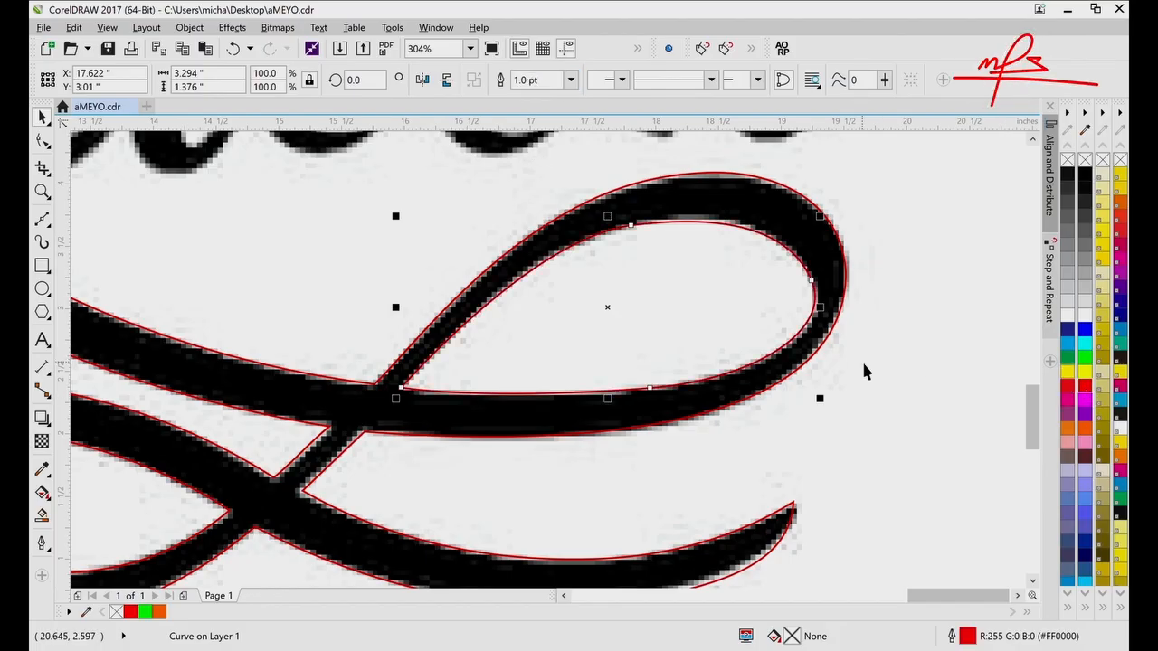
# - Fit the upper-right opening's left tip node to the lettering, and lengthen and raise the top node's right curve handle
pyautogui.press('F10')
pyautogui.click(403, 391)
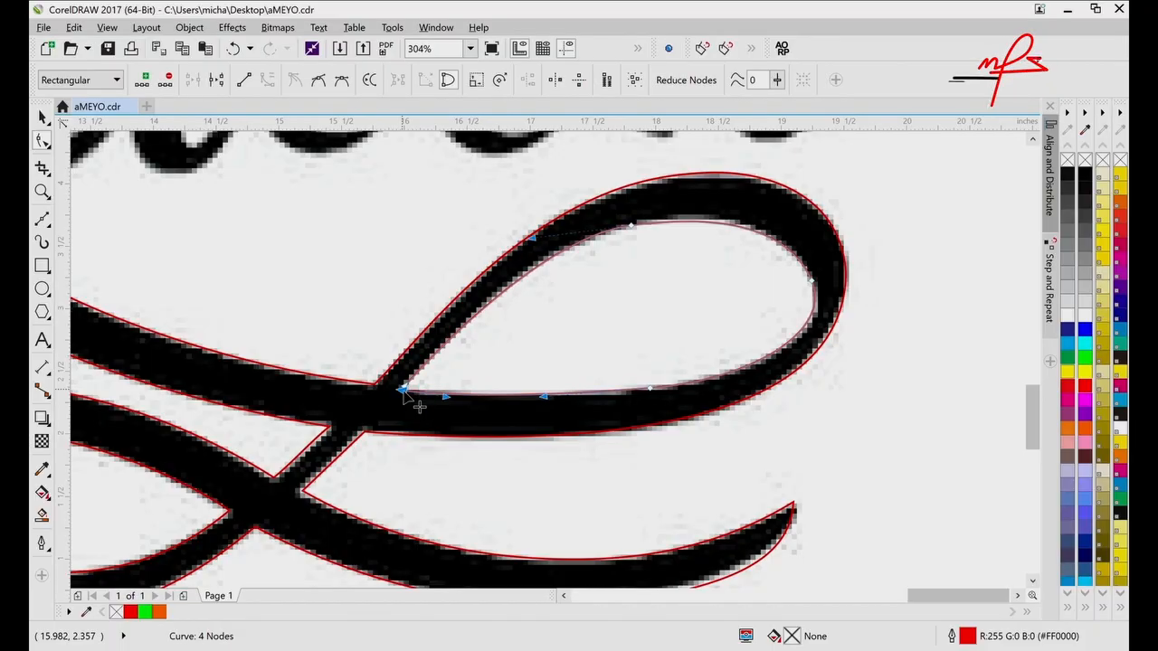
pyautogui.click(633, 225)
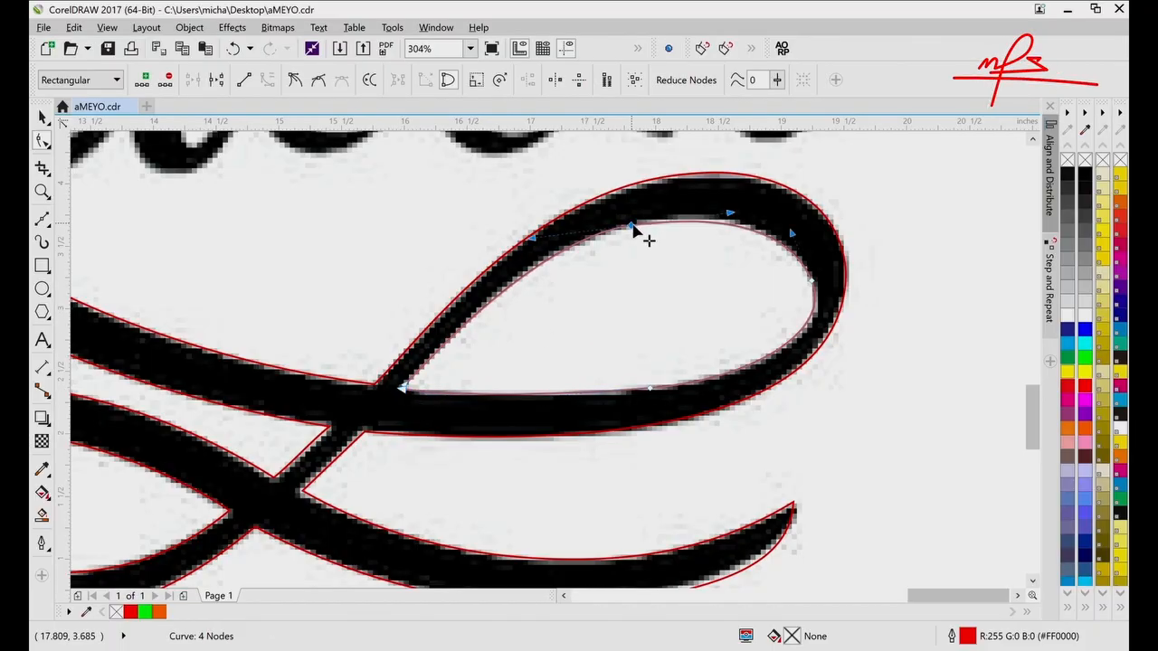
pyautogui.moveTo(729, 215); pyautogui.dragTo(740, 208)
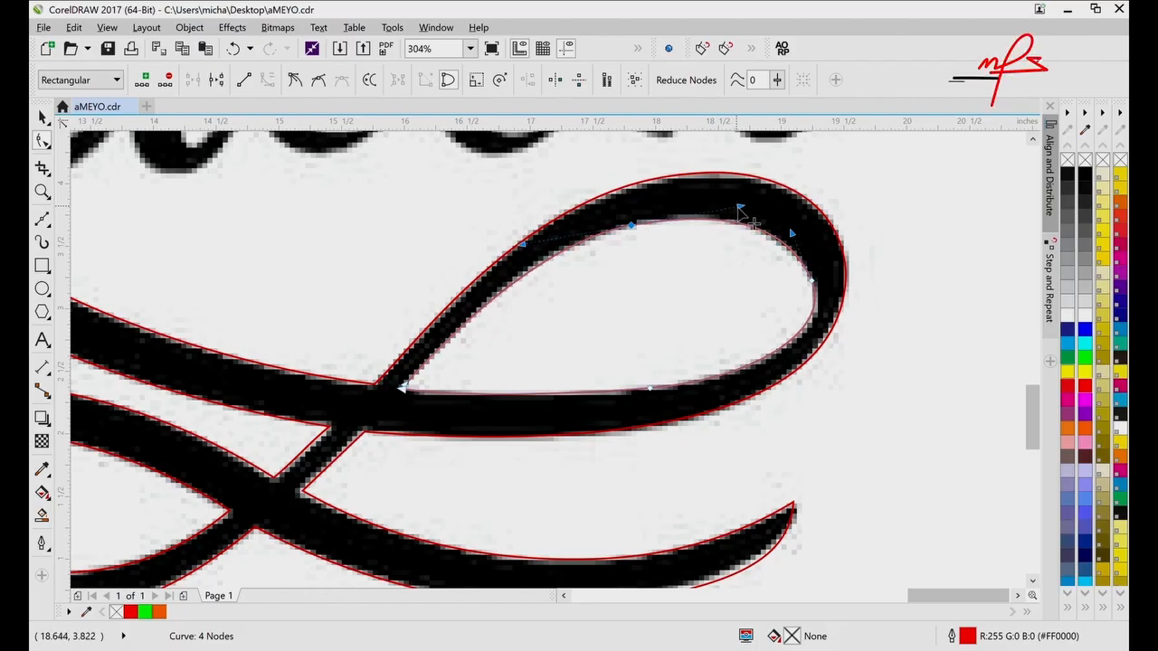
# - Move the upper-right opening's bottom node slightly down onto the stroke's edge and fine-tune the rightmost node's curve handles
pyautogui.moveTo(649, 389); pyautogui.dragTo(648, 392)
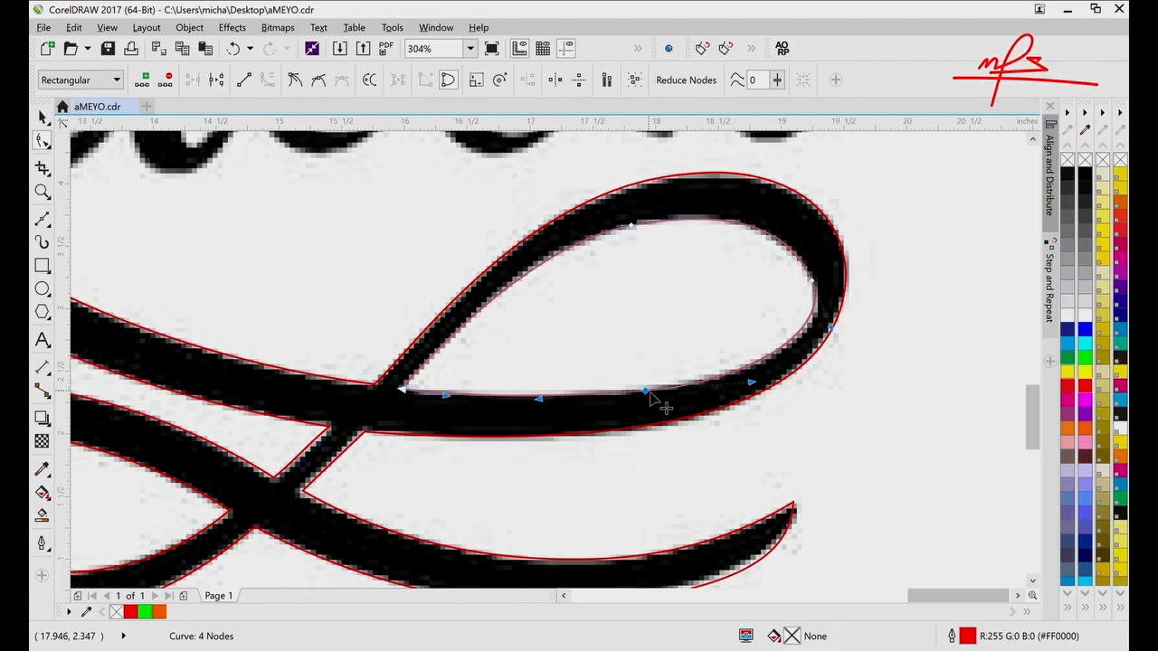
pyautogui.click(834, 327)
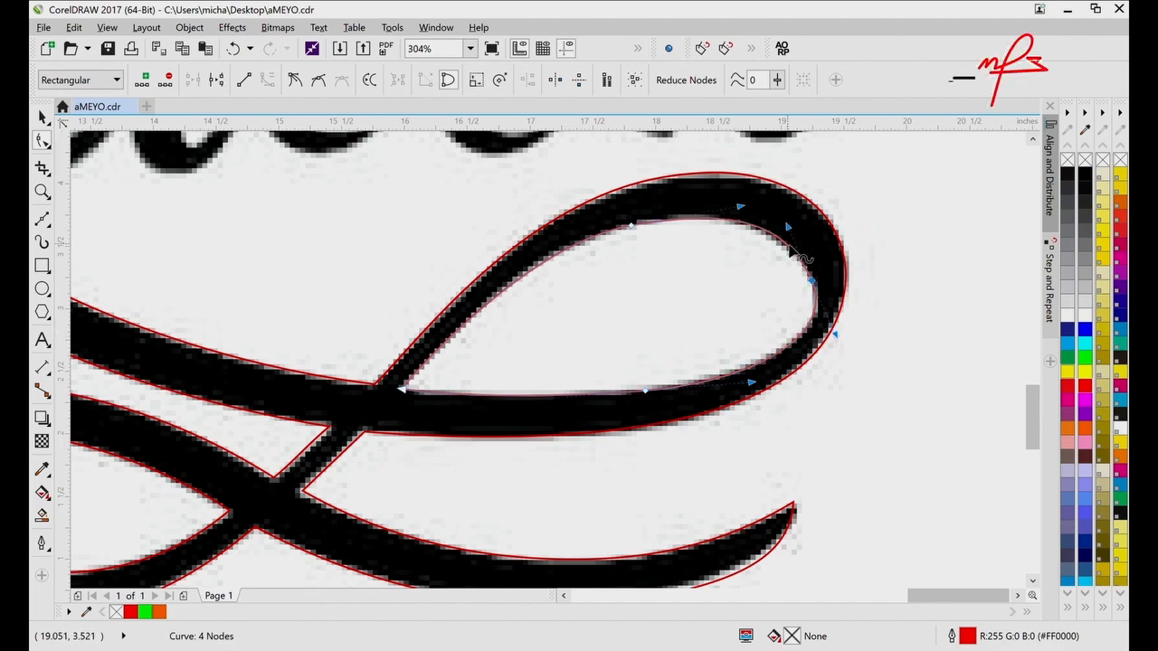
pyautogui.moveTo(788, 227); pyautogui.dragTo(790, 234)
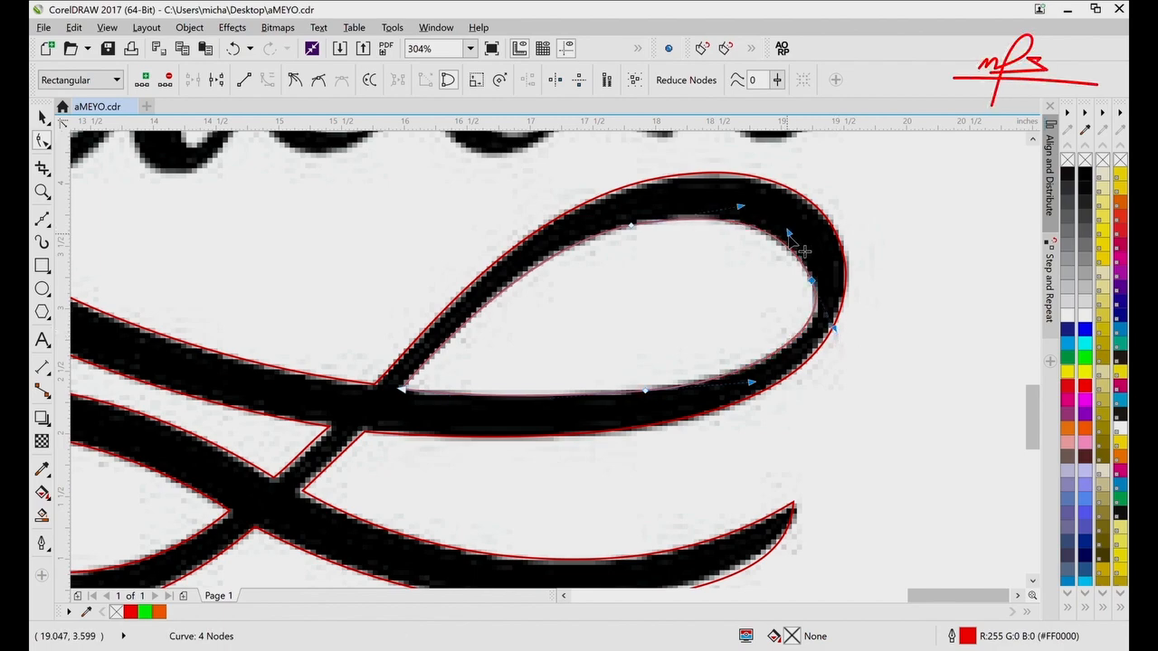
# - Refine the outer outline around the upper-right loop by lengthening the bottom node's right handle and shortening the rightmost node's lower handle outward
pyautogui.press('z')
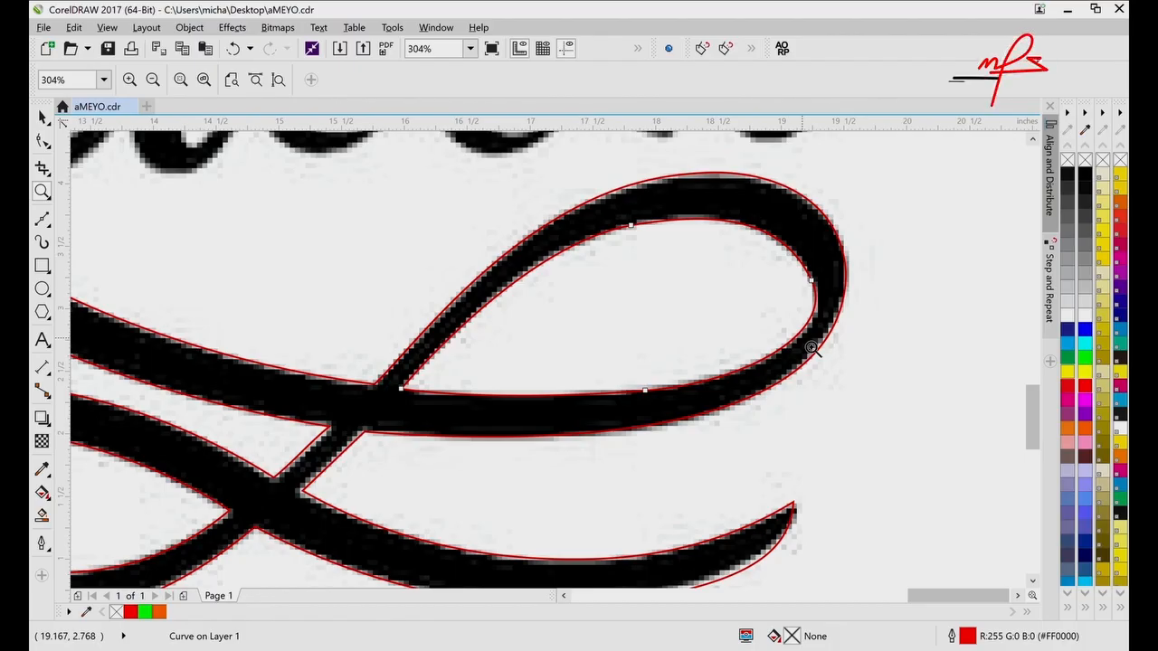
pyautogui.press('F3')
pyautogui.click(694, 354)
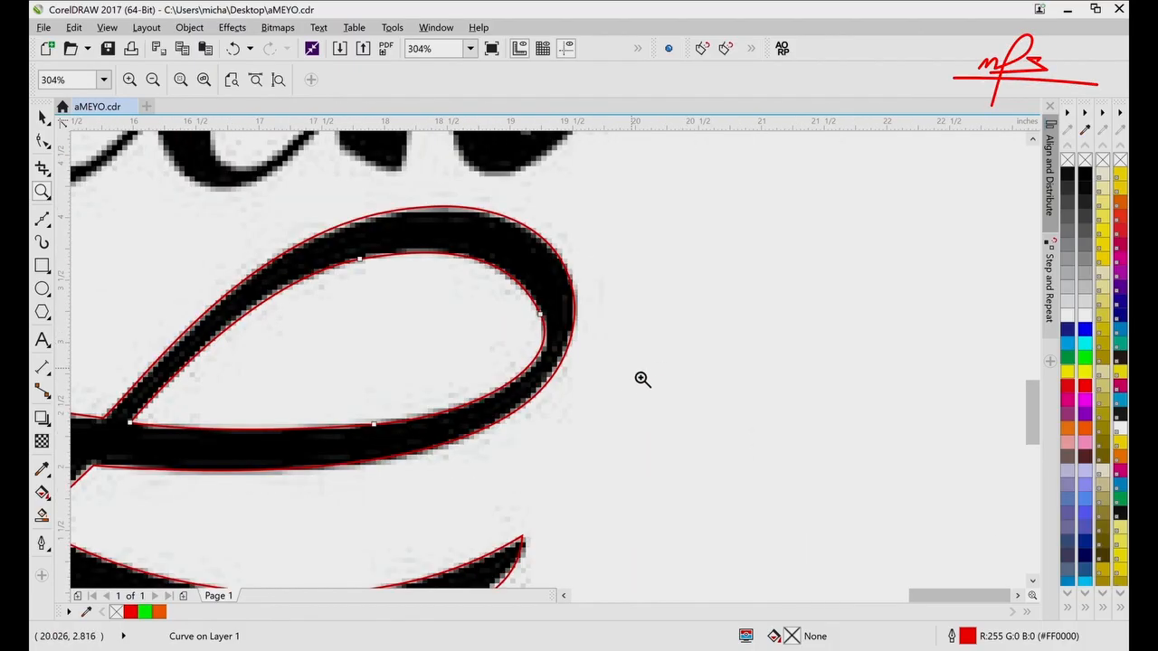
pyautogui.press('F10')
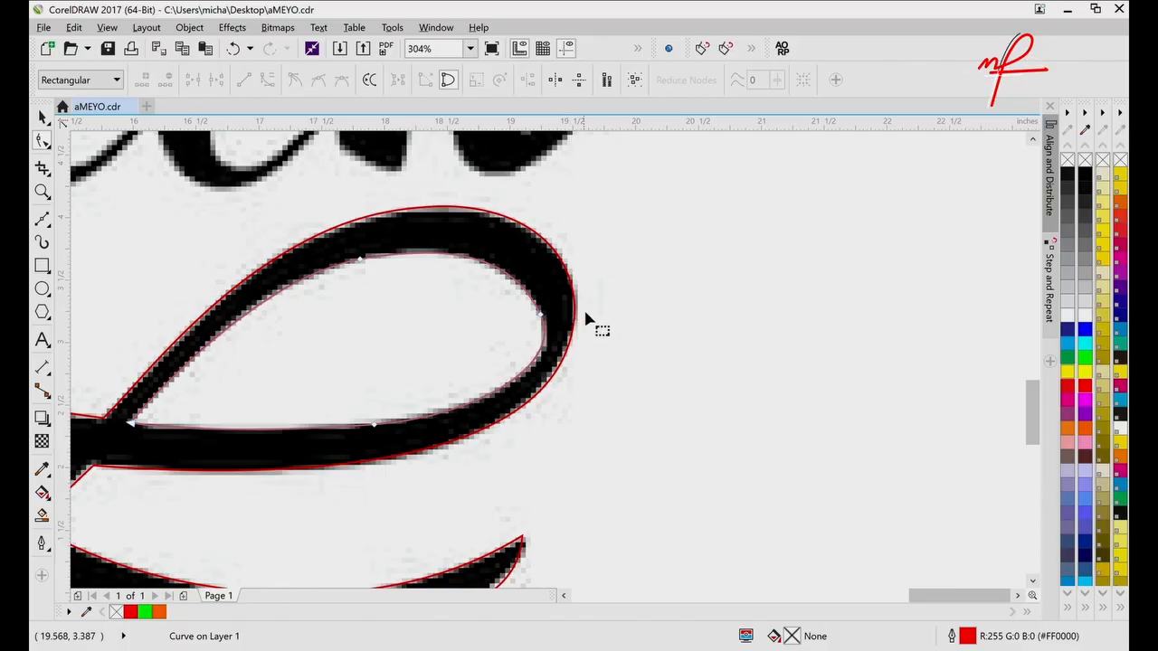
pyautogui.click(386, 459)
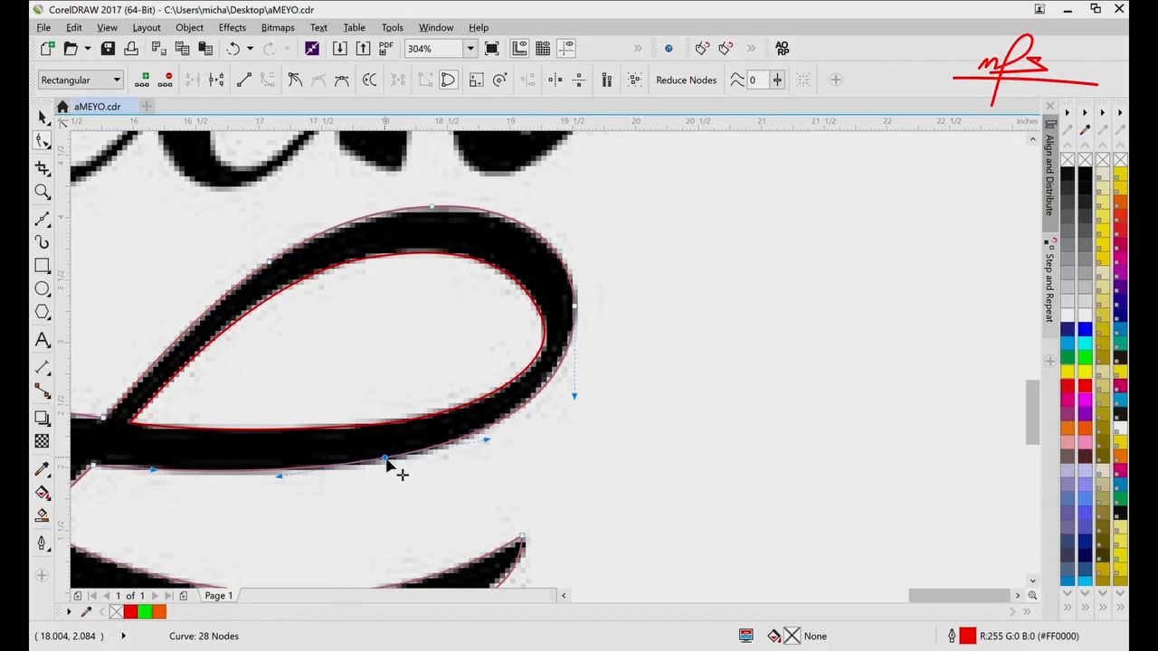
pyautogui.moveTo(488, 442); pyautogui.dragTo(510, 433)
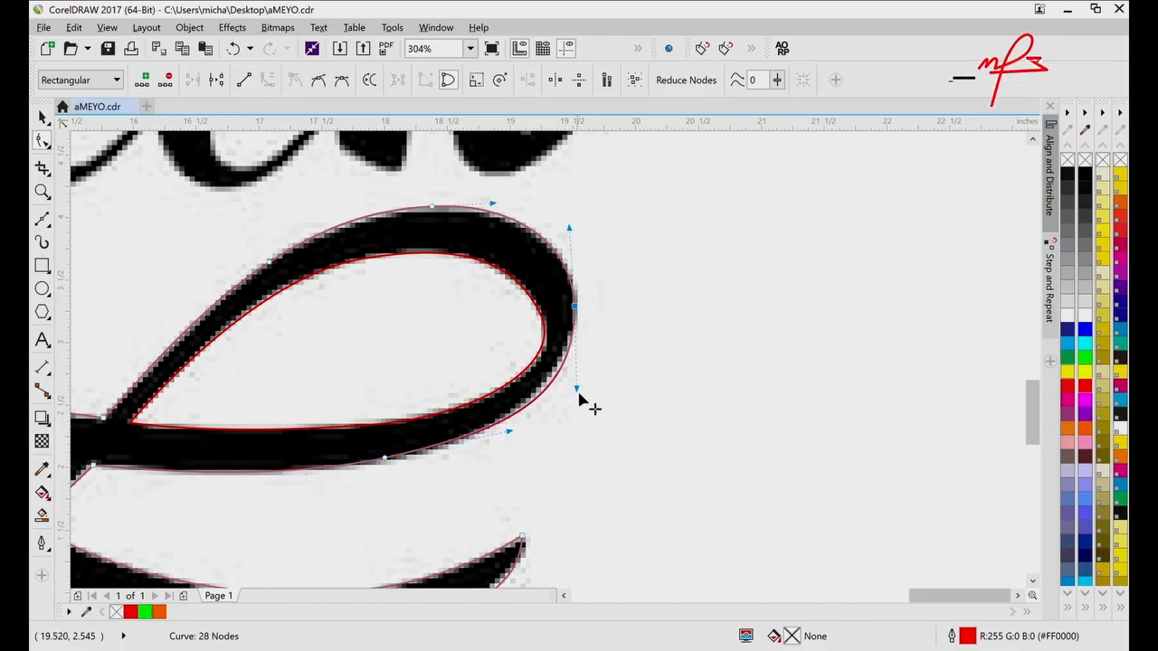
pyautogui.moveTo(579, 405); pyautogui.dragTo(584, 390)
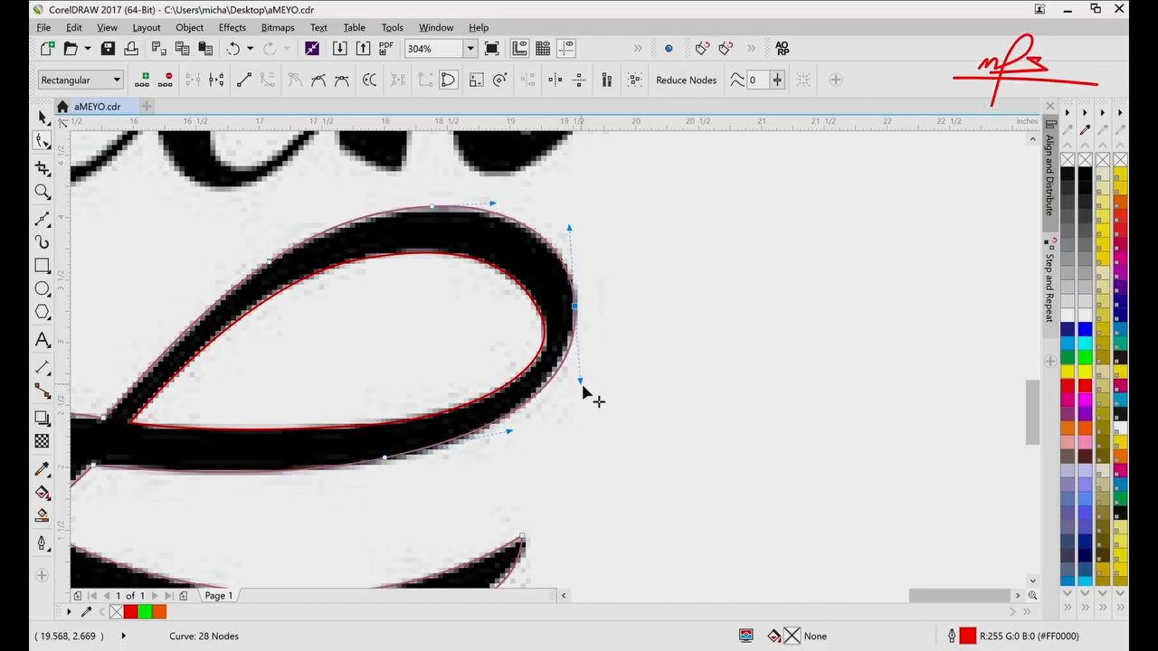
pyautogui.moveTo(513, 434); pyautogui.dragTo(512, 437)
# - Move the Q's outer outline off the lettering onto the page, centred at about X 6.66, Y 4.22 inches
pyautogui.scroll(-2, 513, 437)
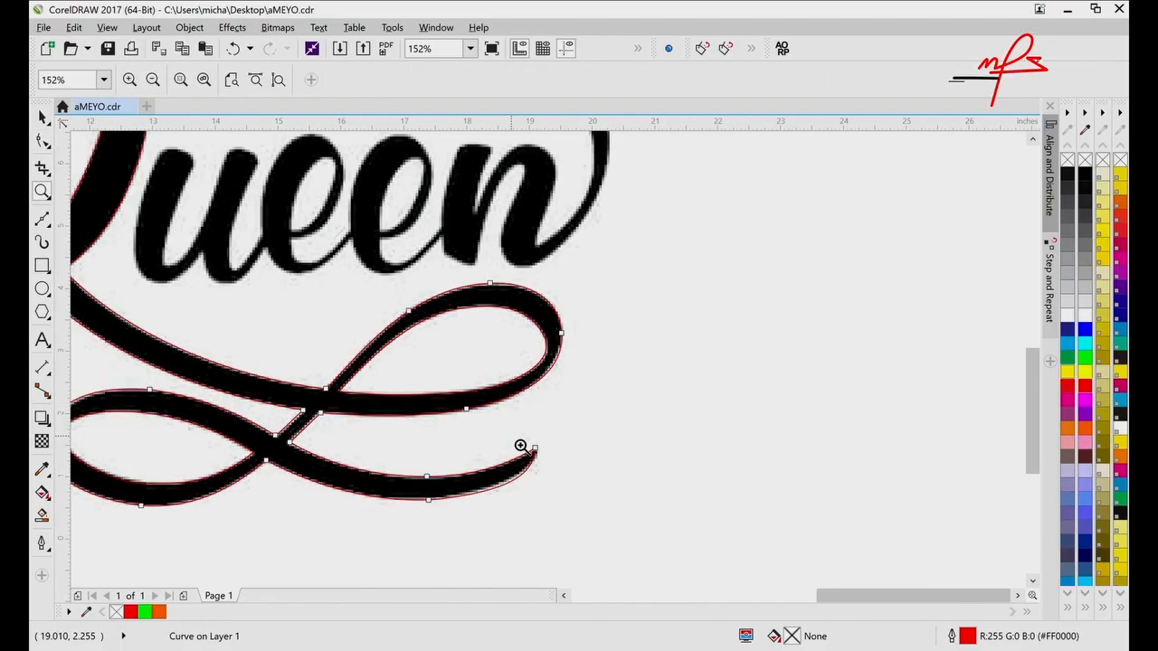
pyautogui.scroll(-1, 522, 447)
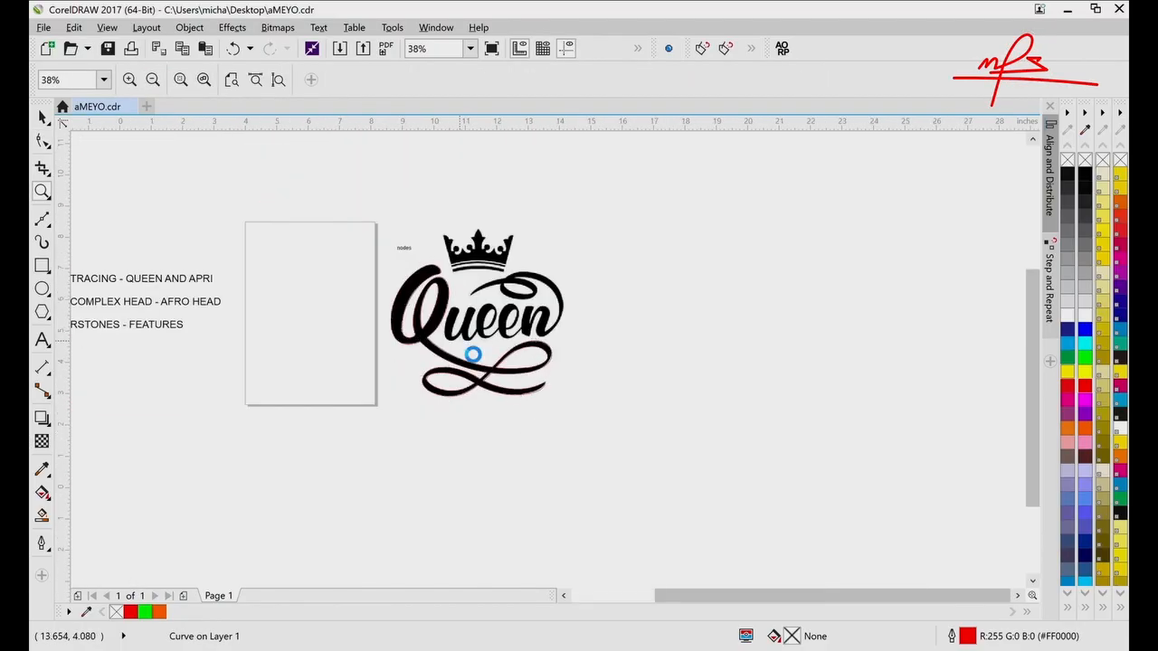
pyautogui.scroll(1, 472, 353)
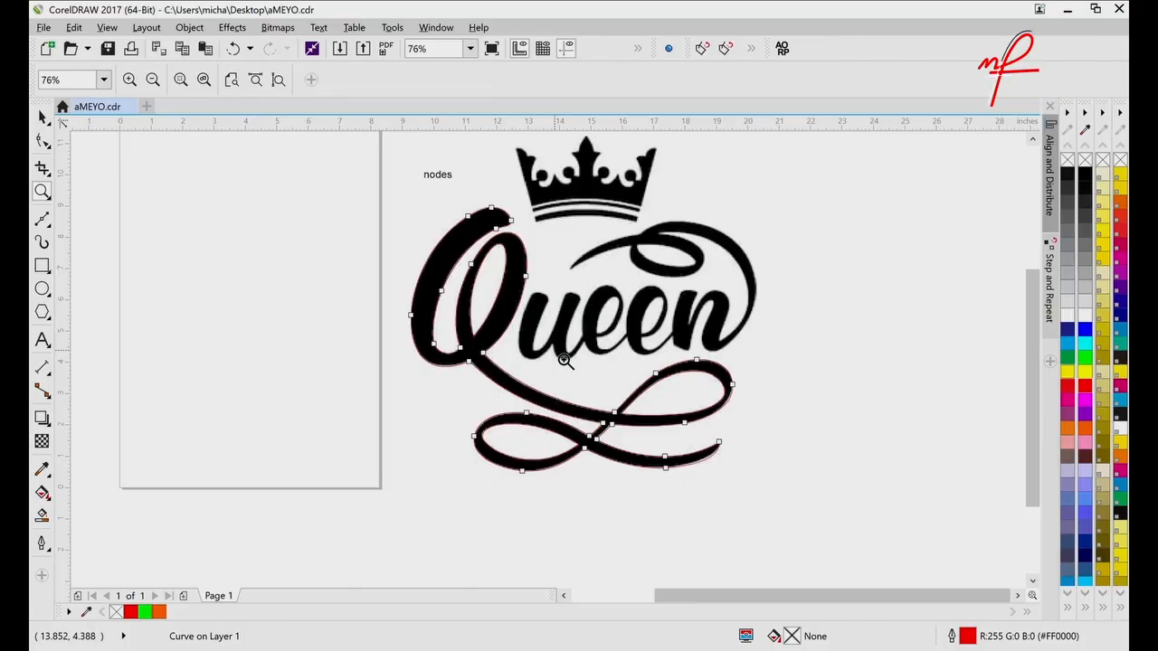
pyautogui.press('space')
pyautogui.click(337, 364)
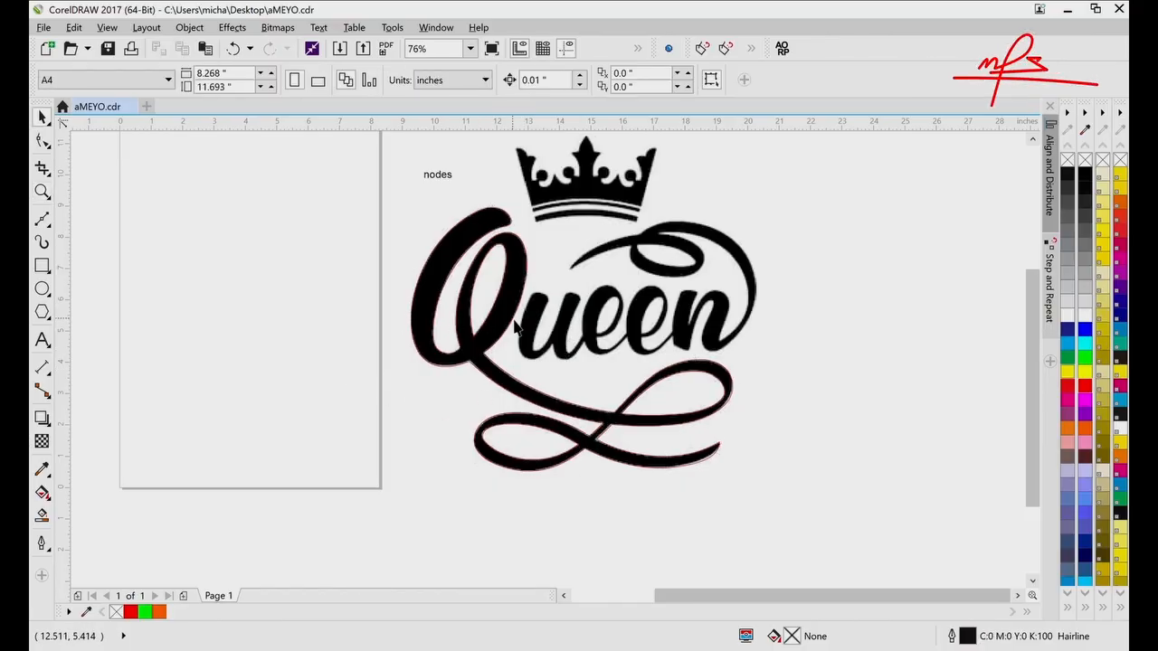
pyautogui.moveTo(515, 330); pyautogui.dragTo(271, 340)
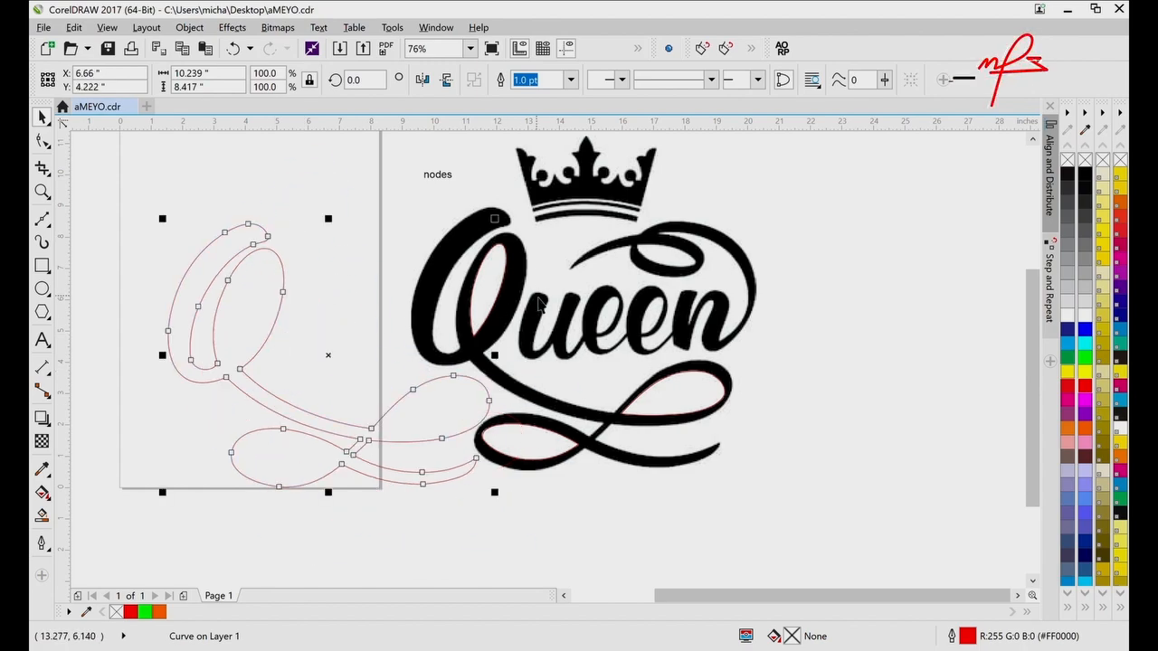
# - Undo moving the Q's outer outline onto the page, putting it back over the lettering
pyautogui.hotkey('ctrl', 'z')
pyautogui.hotkey('ctrl', 'z')
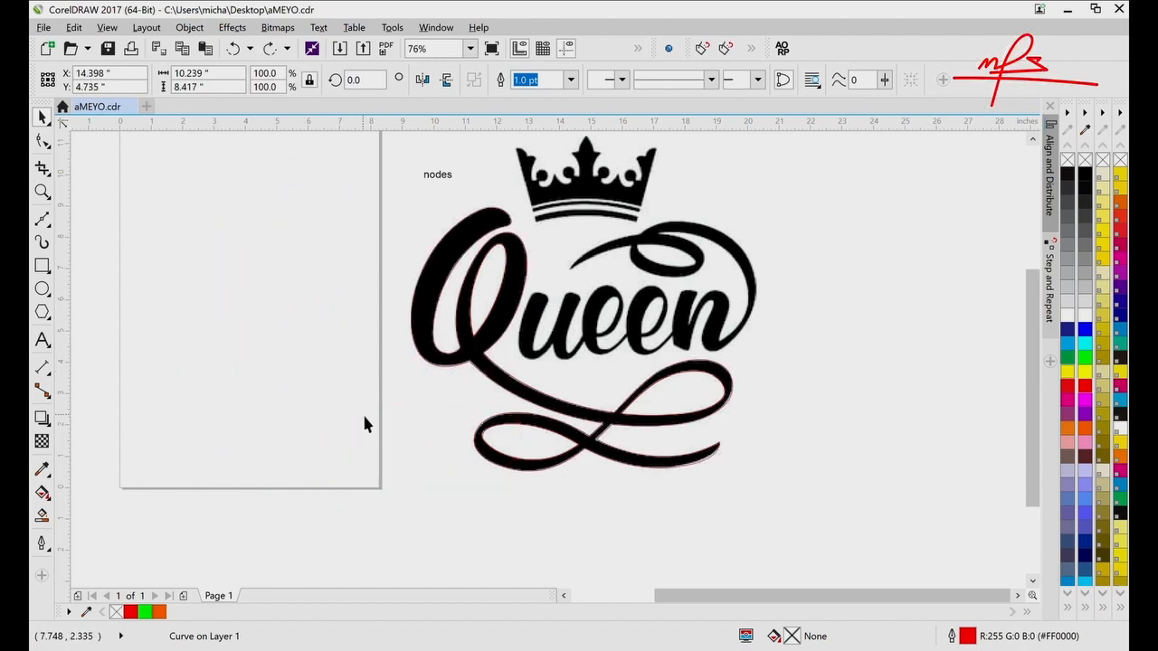
pyautogui.click(363, 416)
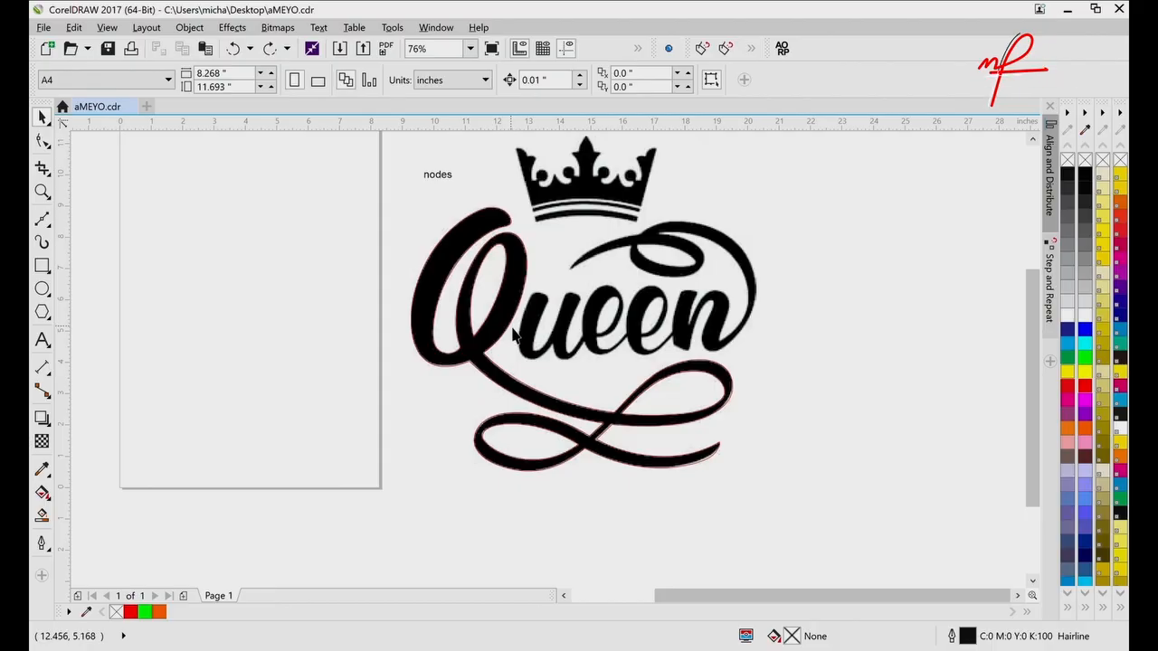
# - Group the Q's outer outline with its three opening curves, undoing the trial moves onto the page
pyautogui.click(517, 334)
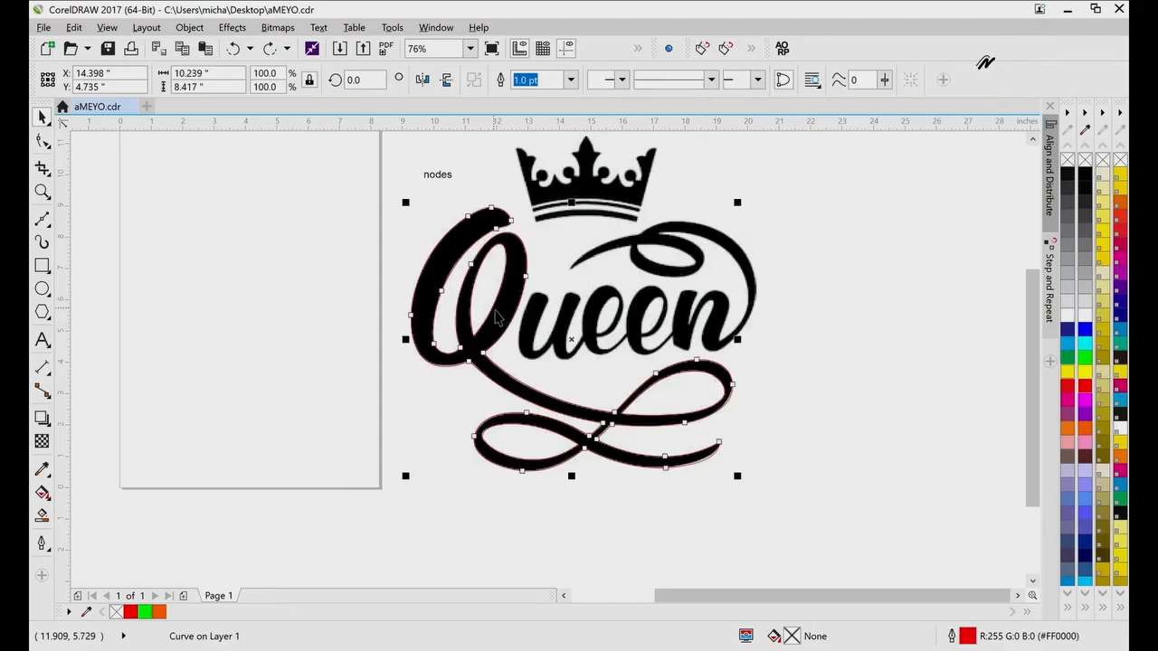
pyautogui.keyDown('shift'); pyautogui.click(493, 310); pyautogui.keyUp('shift')
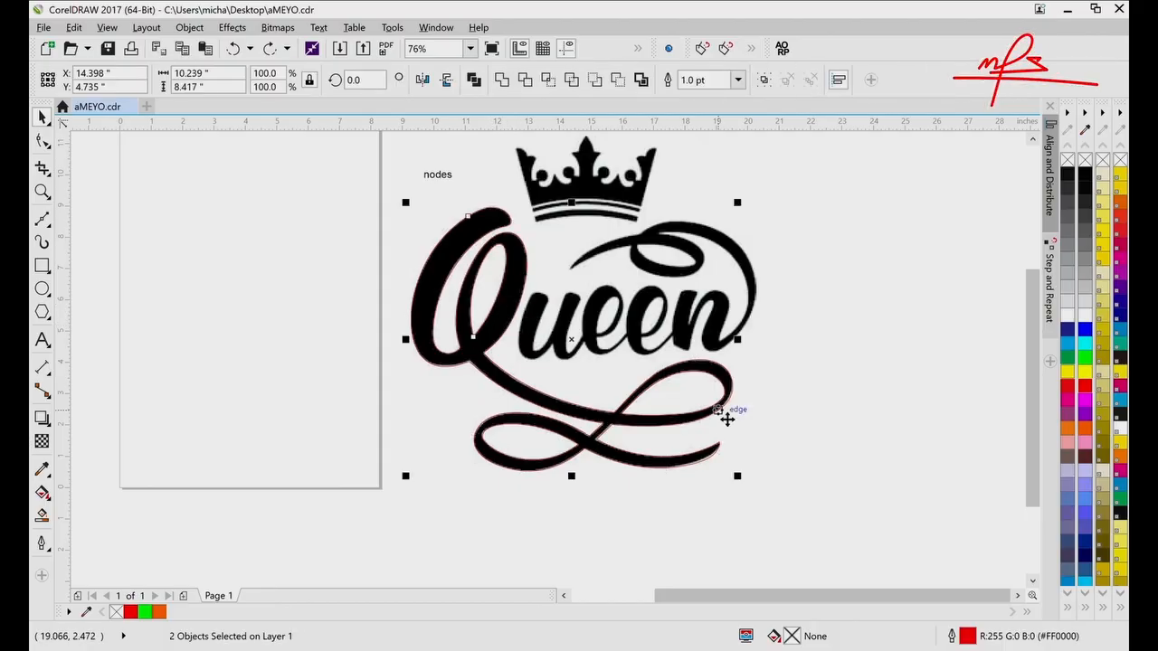
pyautogui.keyDown('shift'); pyautogui.click(541, 438); pyautogui.keyUp('shift')
pyautogui.moveTo(581, 344); pyautogui.dragTo(288, 313)
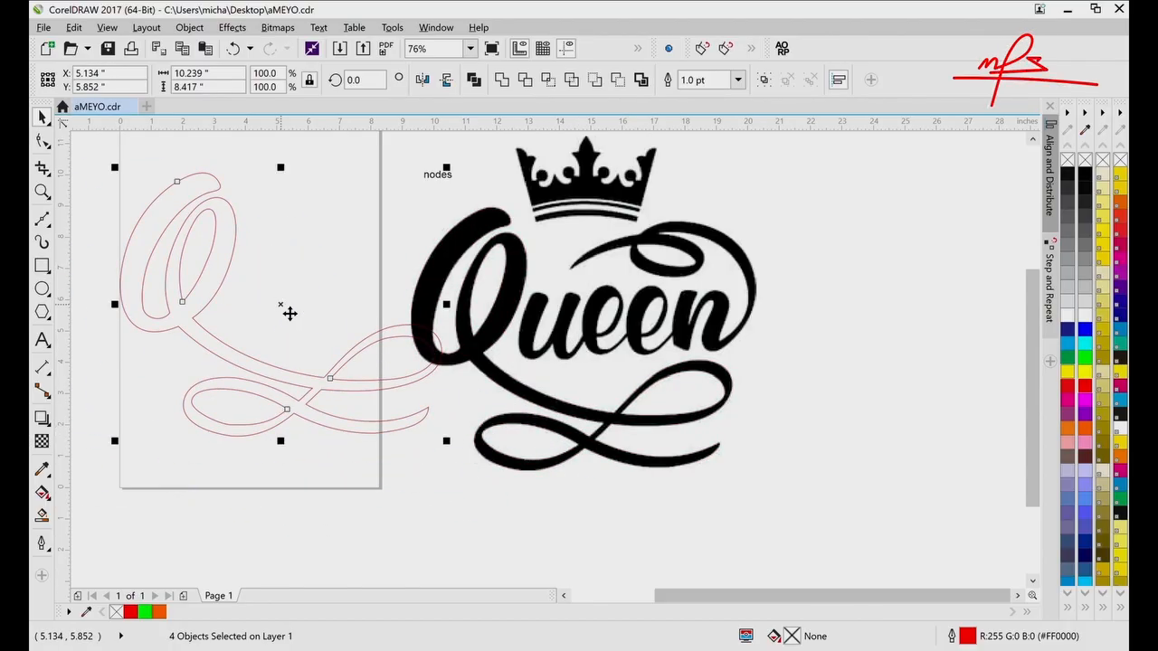
pyautogui.hotkey('ctrl', 'z')
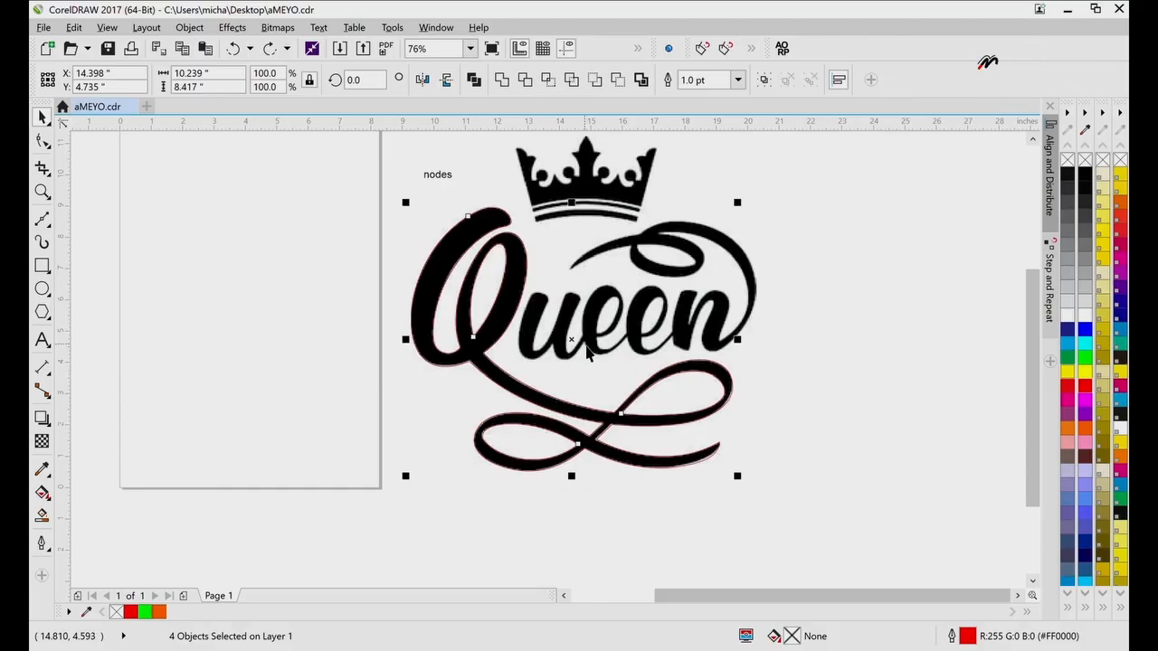
pyautogui.hotkey('ctrl', 'g')
pyautogui.click(741, 407)
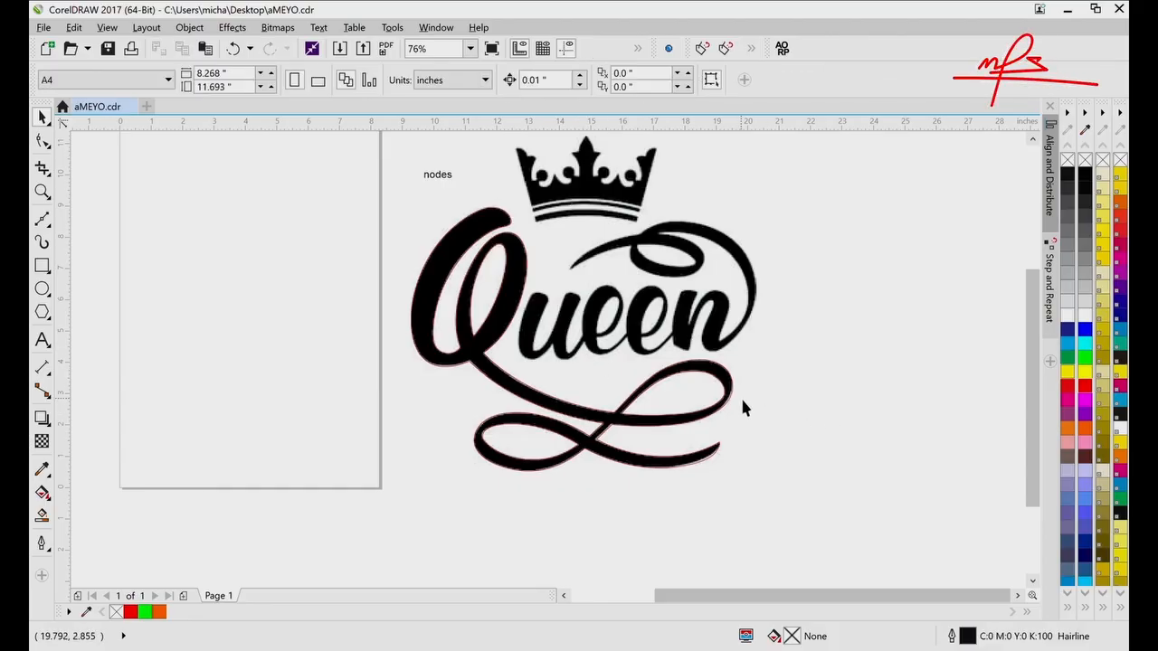
pyautogui.moveTo(742, 407); pyautogui.dragTo(515, 418)
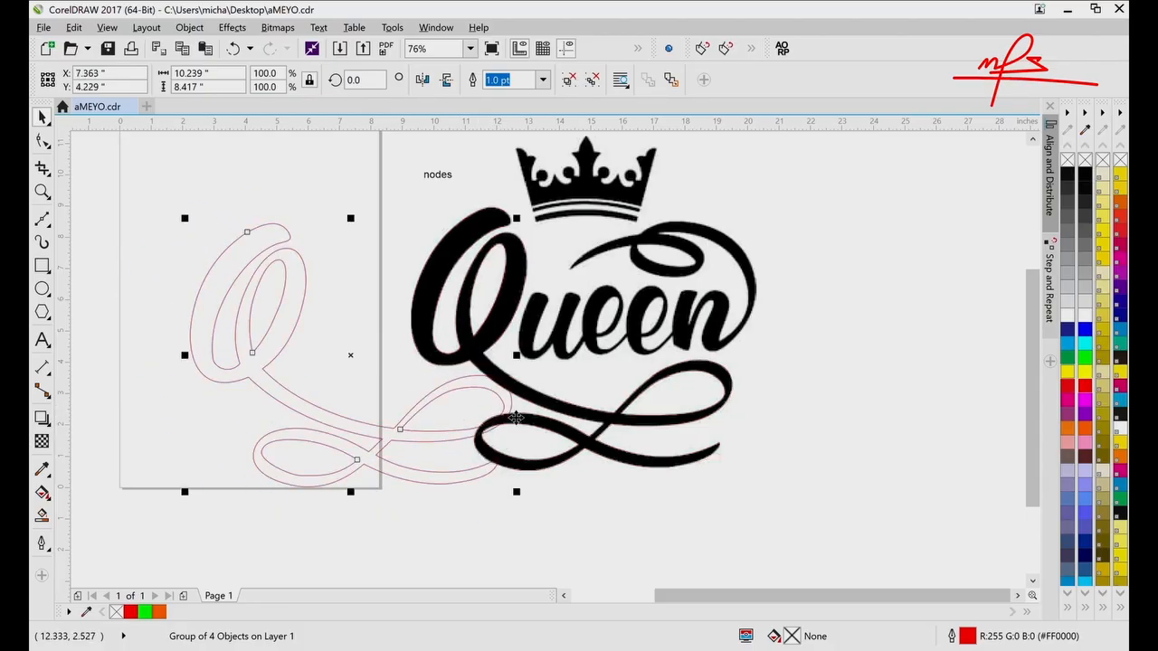
pyautogui.hotkey('ctrl', 'z')
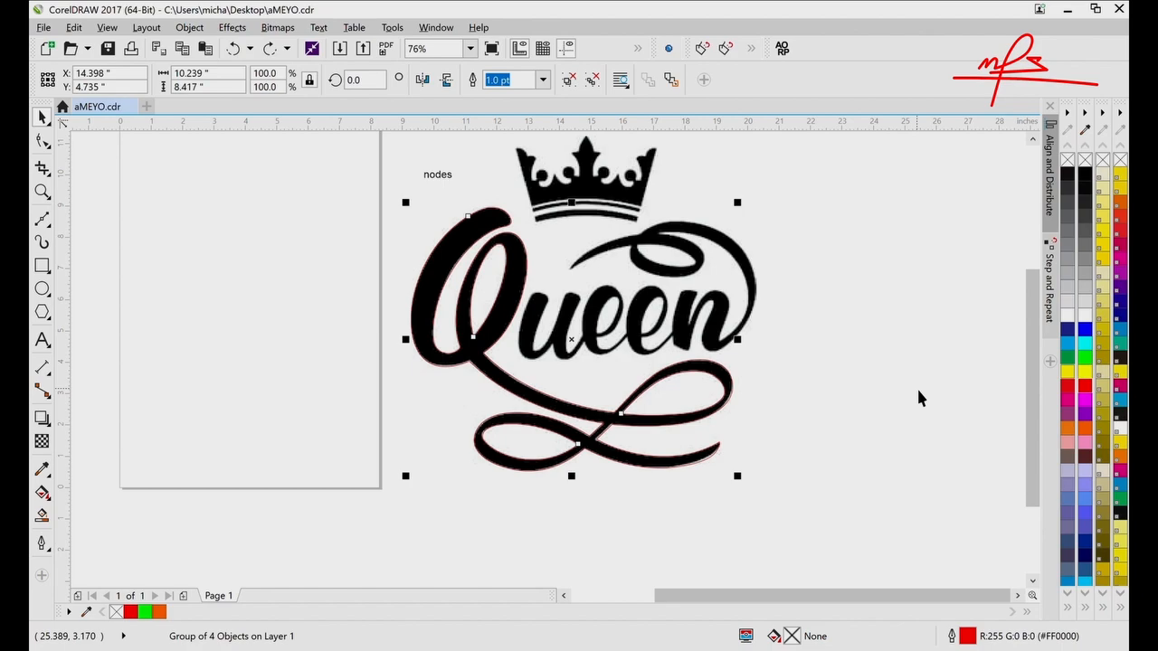
# - Set the grouped Q tracing's outline width to 4 pt and its outline colour to purple (#9900CC)
pyautogui.rightClick(1068, 389)
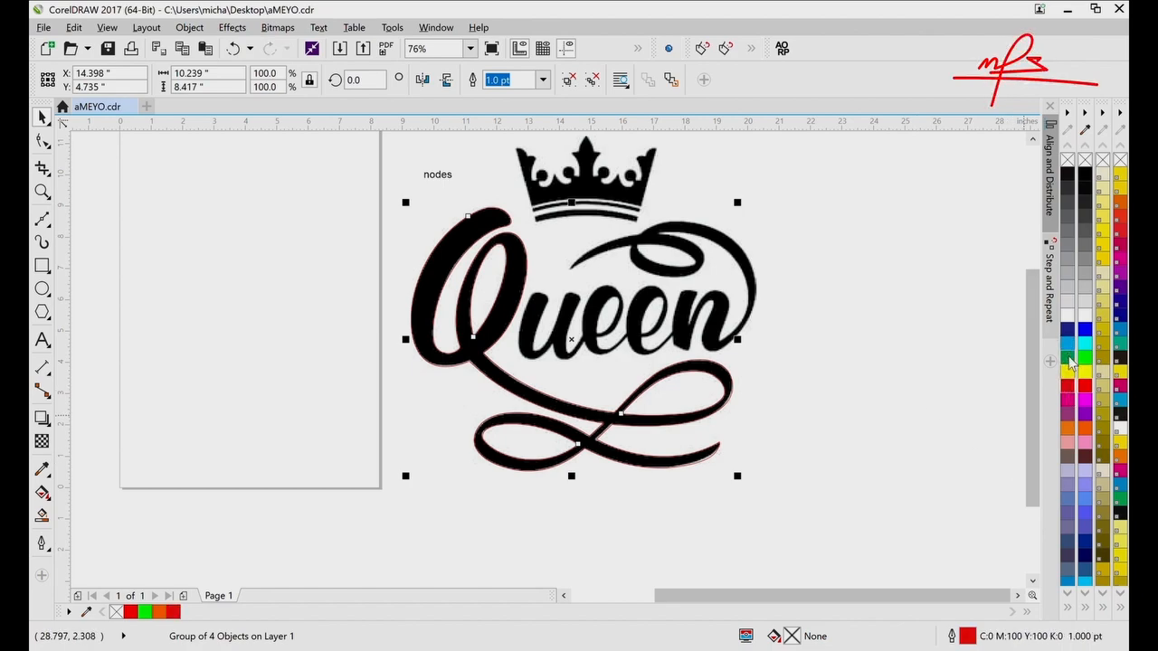
pyautogui.rightClick(1071, 362)
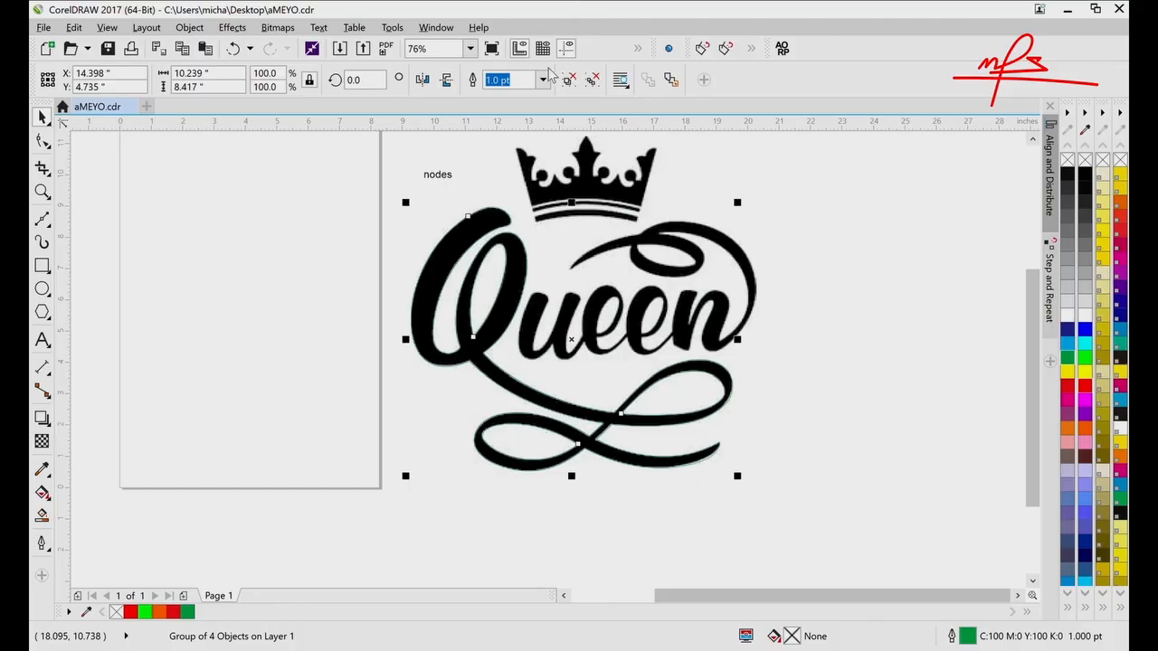
pyautogui.write('4')
pyautogui.press('Return')
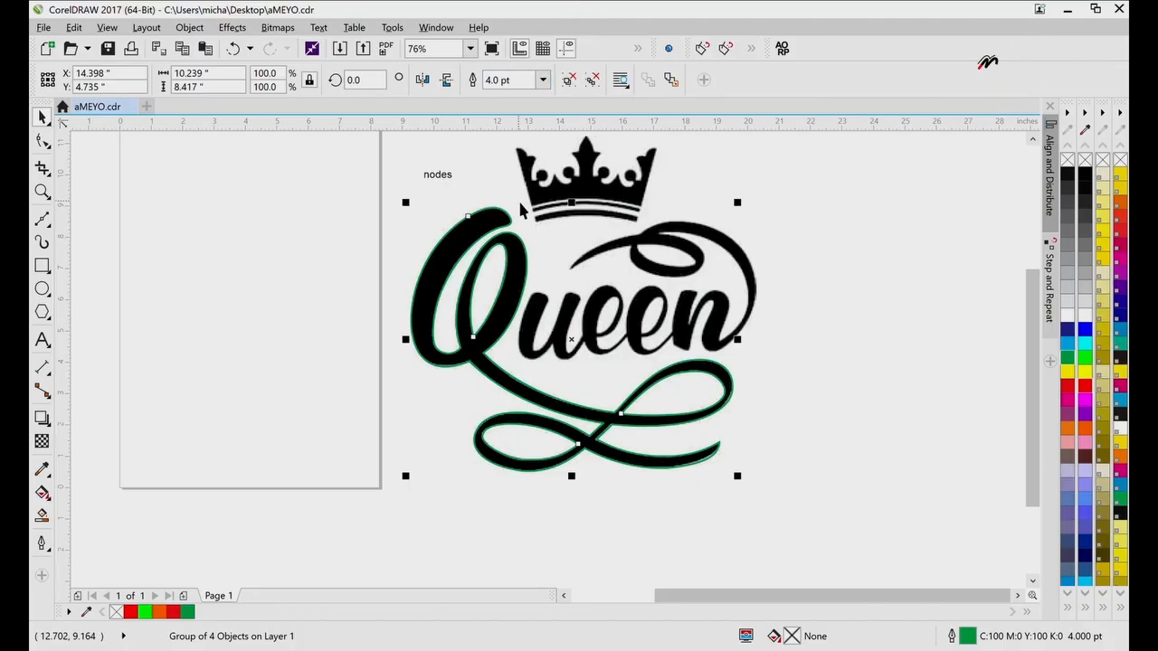
pyautogui.rightClick(1083, 414)
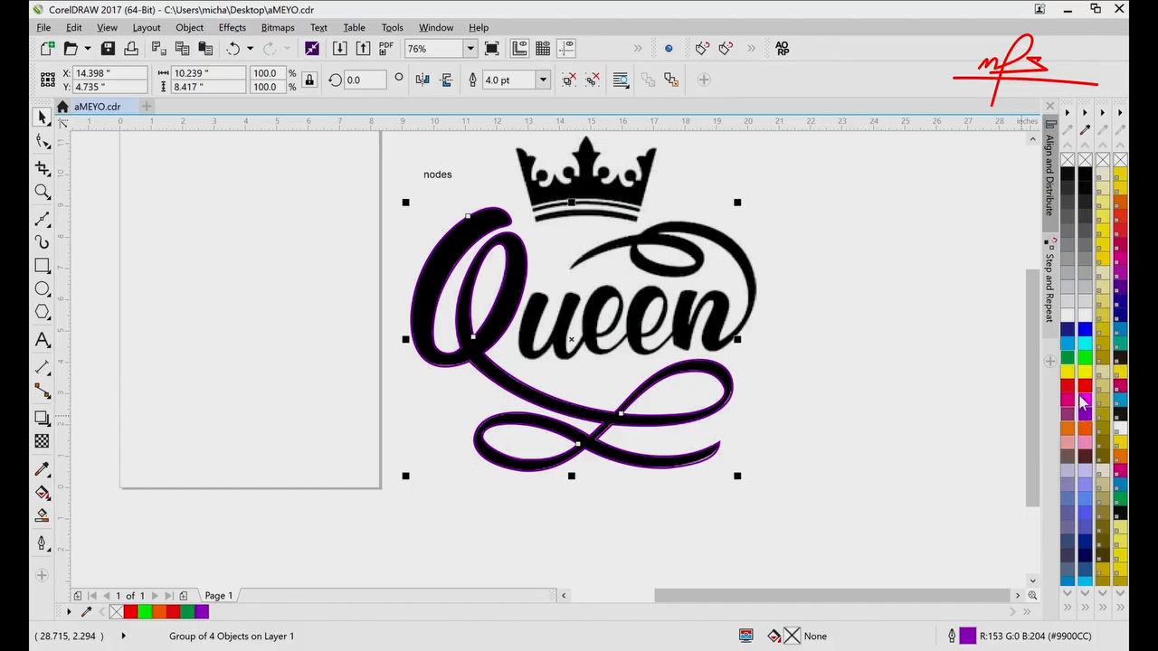
# - Fill the grouped Q tracing with red (#FF0000), undoing a trial move off the lettering
pyautogui.click(1084, 387)
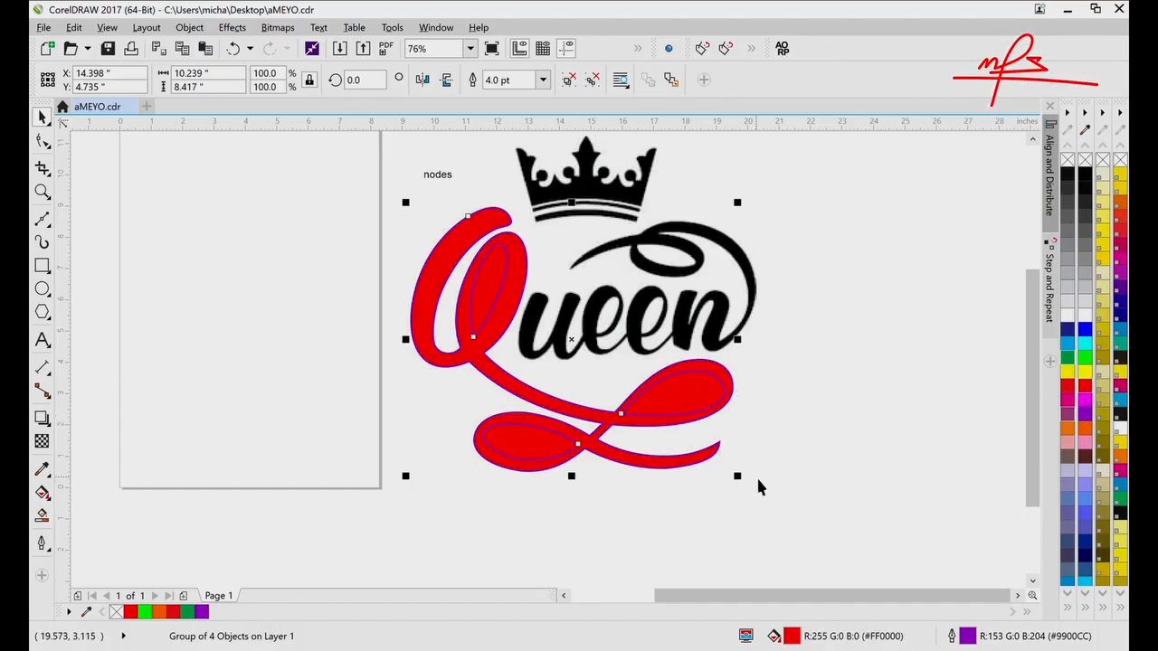
pyautogui.moveTo(670, 419); pyautogui.dragTo(501, 421)
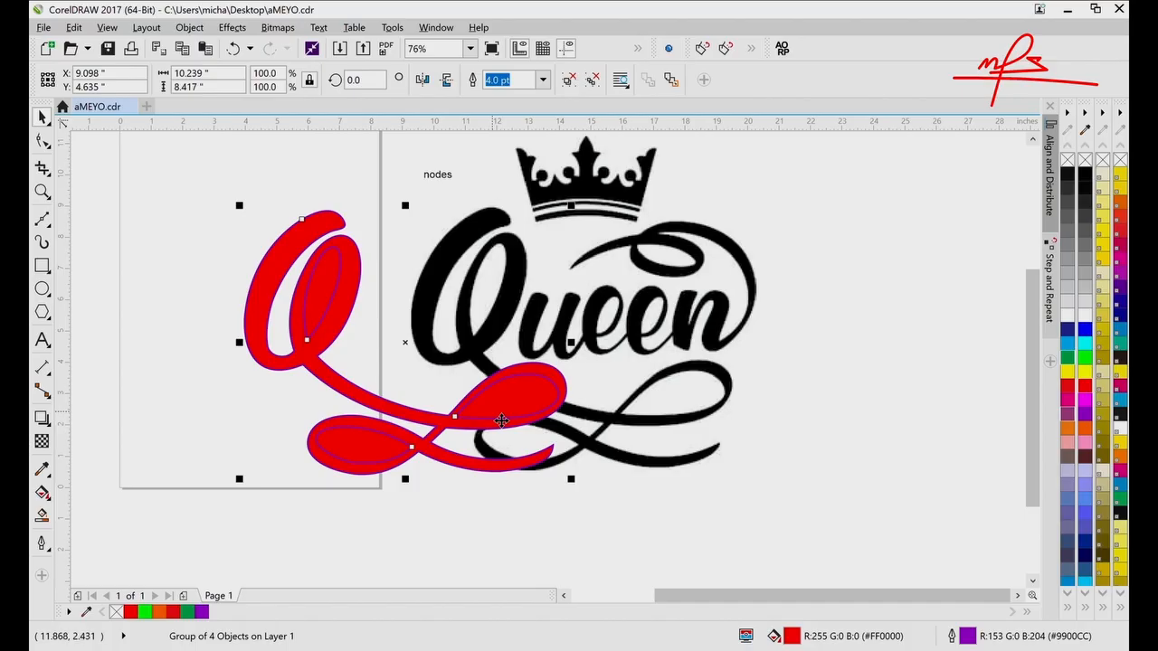
pyautogui.hotkey('ctrl', 'z')
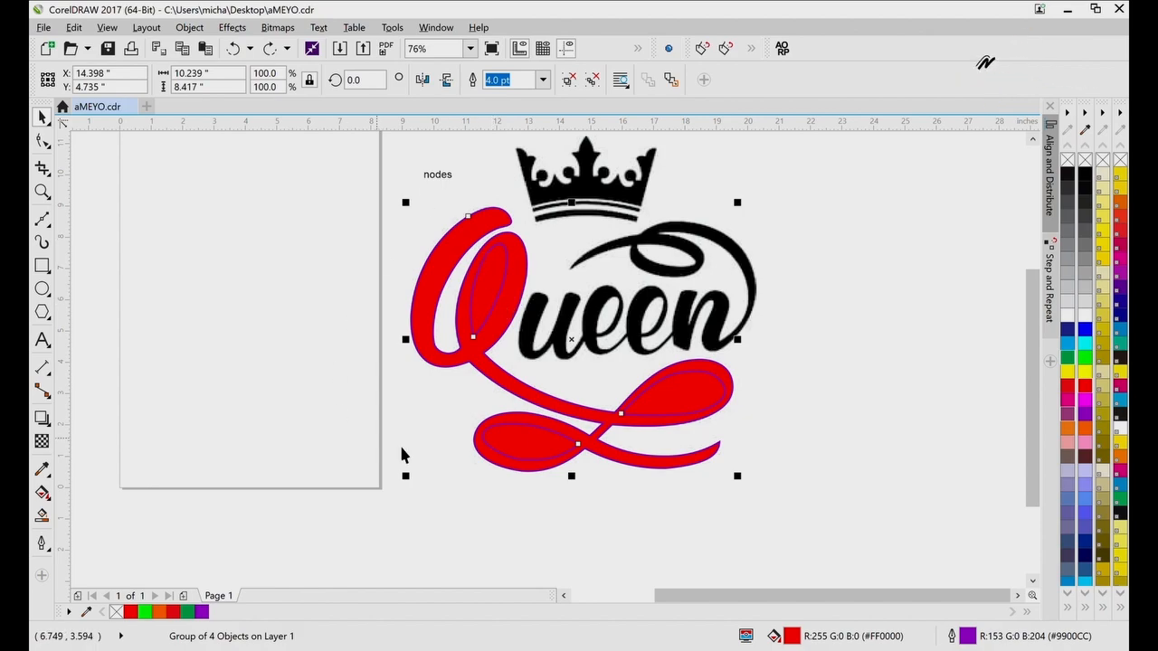
# - Ungroup the red Q tracing into its separate curves
pyautogui.click(811, 523)
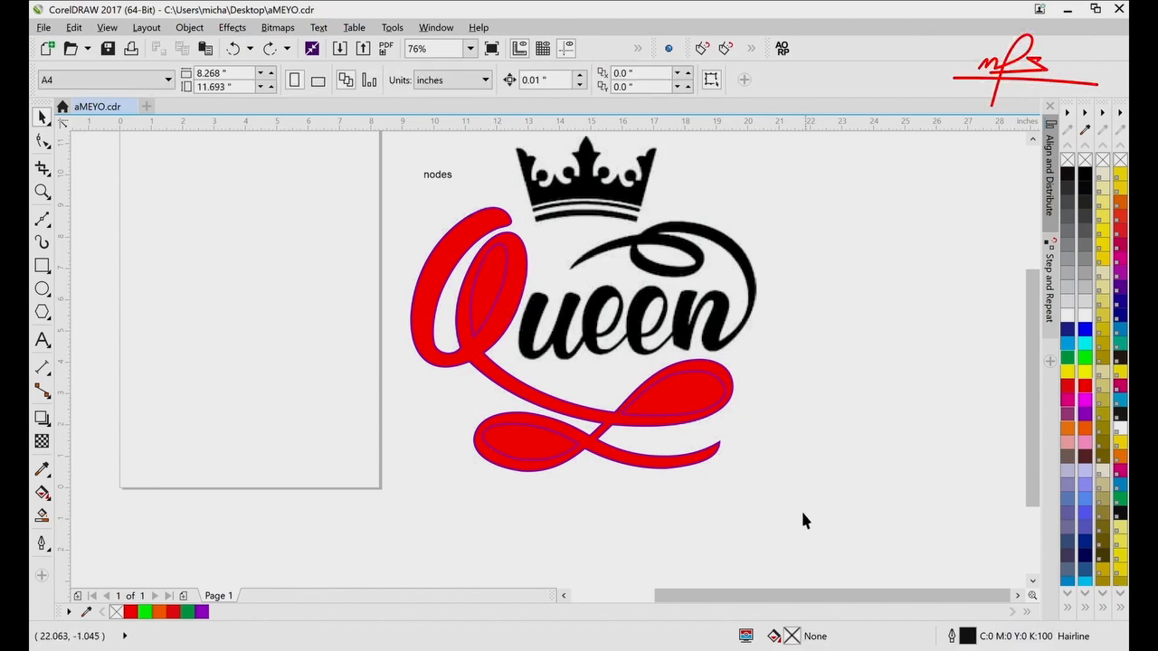
pyautogui.click(697, 417)
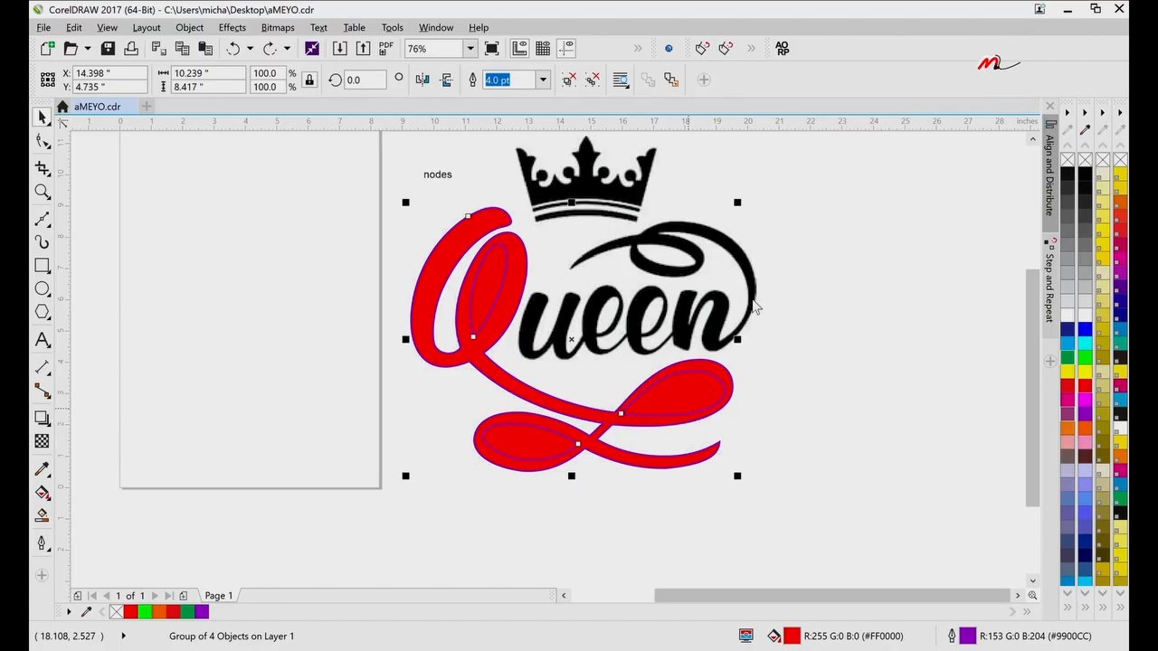
pyautogui.hotkey('ctrl', 'u')
# - Try pulling the three opening curves out of the red Q shape, and undo the moves
pyautogui.click(829, 414)
pyautogui.moveTo(678, 405); pyautogui.dragTo(829, 432)
pyautogui.hotkey('ctrl', 'z')
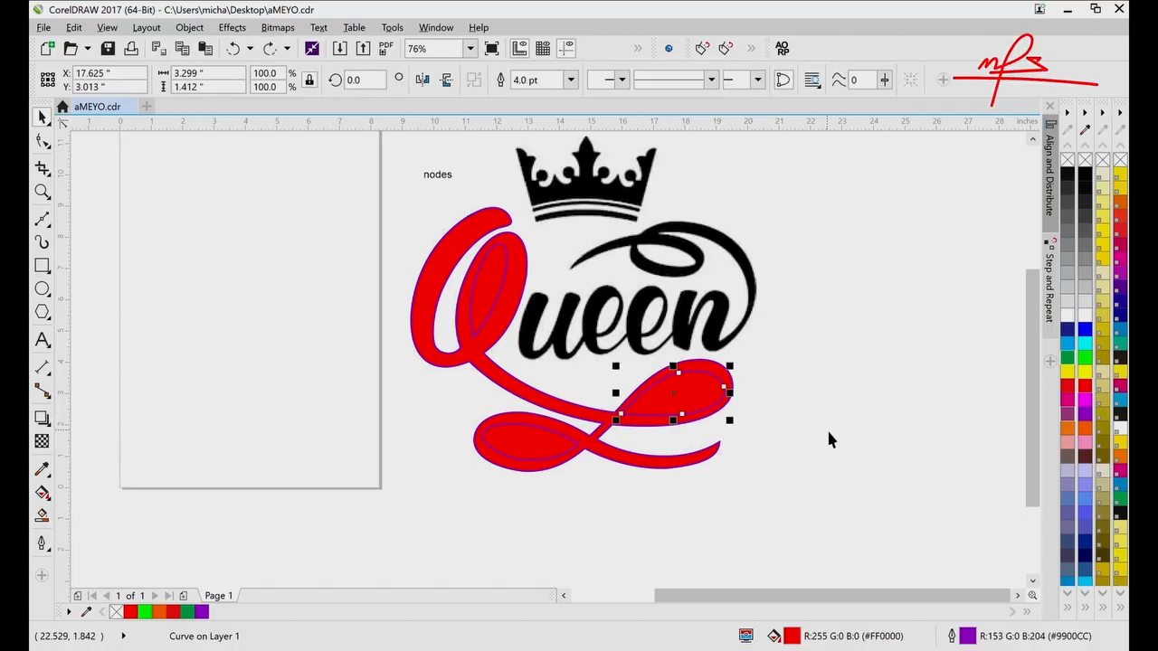
pyautogui.hotkey('ctrl', 'shift', 'z')
pyautogui.moveTo(494, 308); pyautogui.dragTo(657, 225)
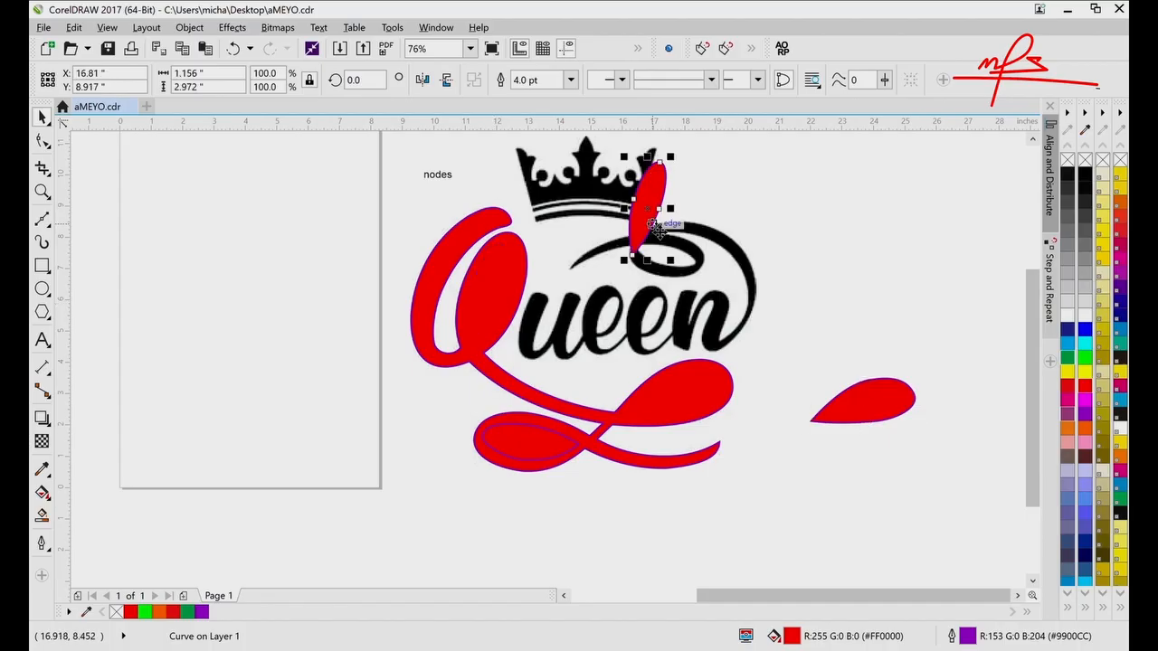
pyautogui.moveTo(548, 446); pyautogui.dragTo(498, 513)
pyautogui.hotkey('ctrl', 'z')
pyautogui.hotkey('ctrl', 'z')
pyautogui.hotkey('ctrl', 'z')
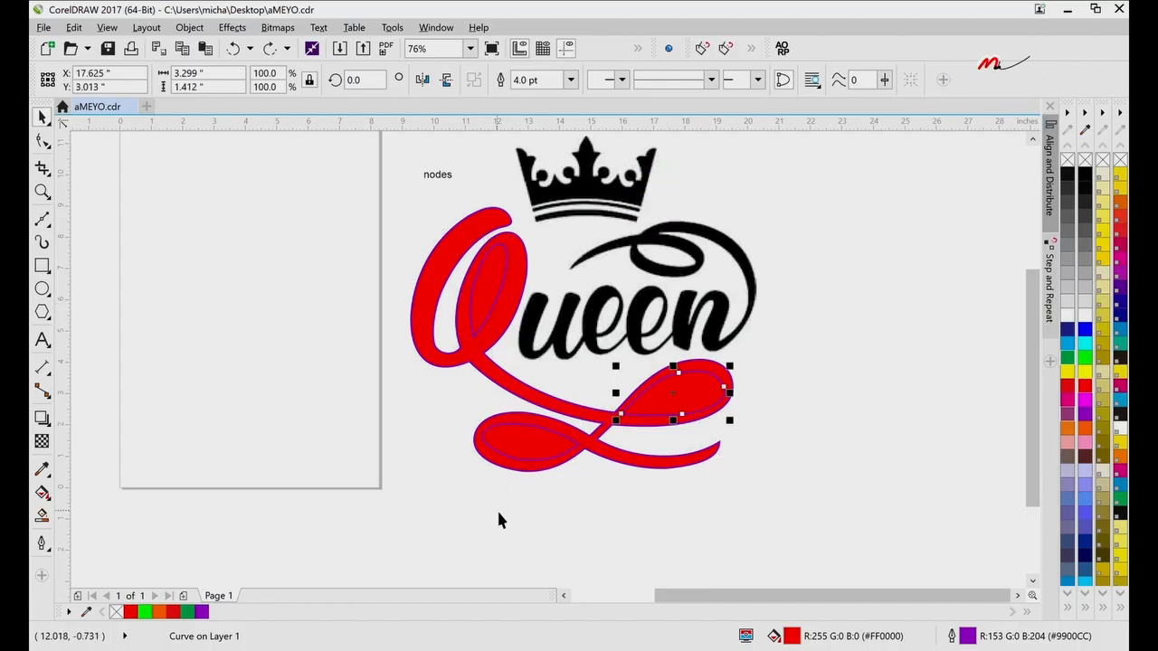
pyautogui.click(653, 502)
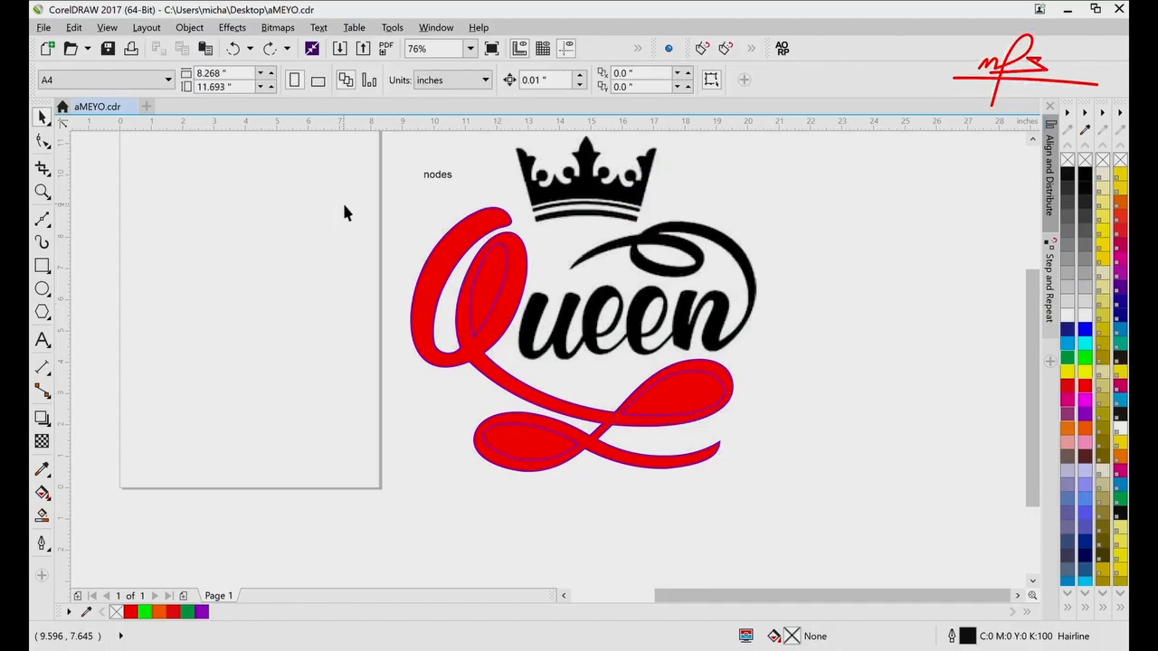
# - Combine the Q's outer outline and its three opening curves into one curve with cut-out openings
pyautogui.moveTo(339, 200); pyautogui.dragTo(774, 509)
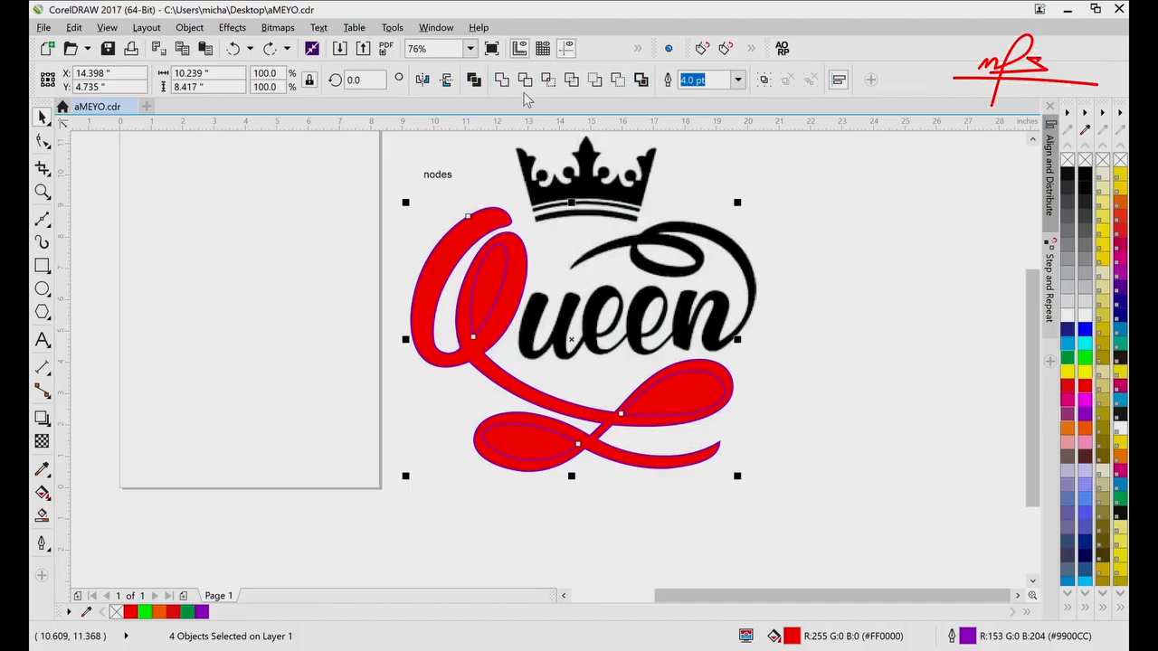
pyautogui.click(474, 81)
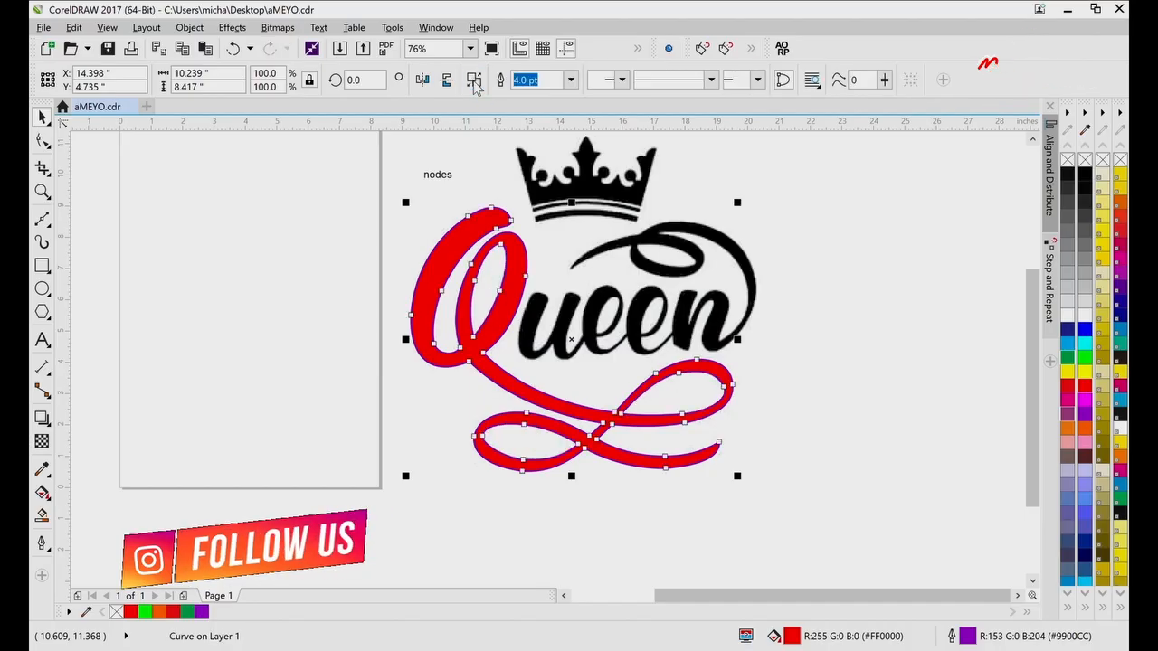
pyautogui.click(400, 344)
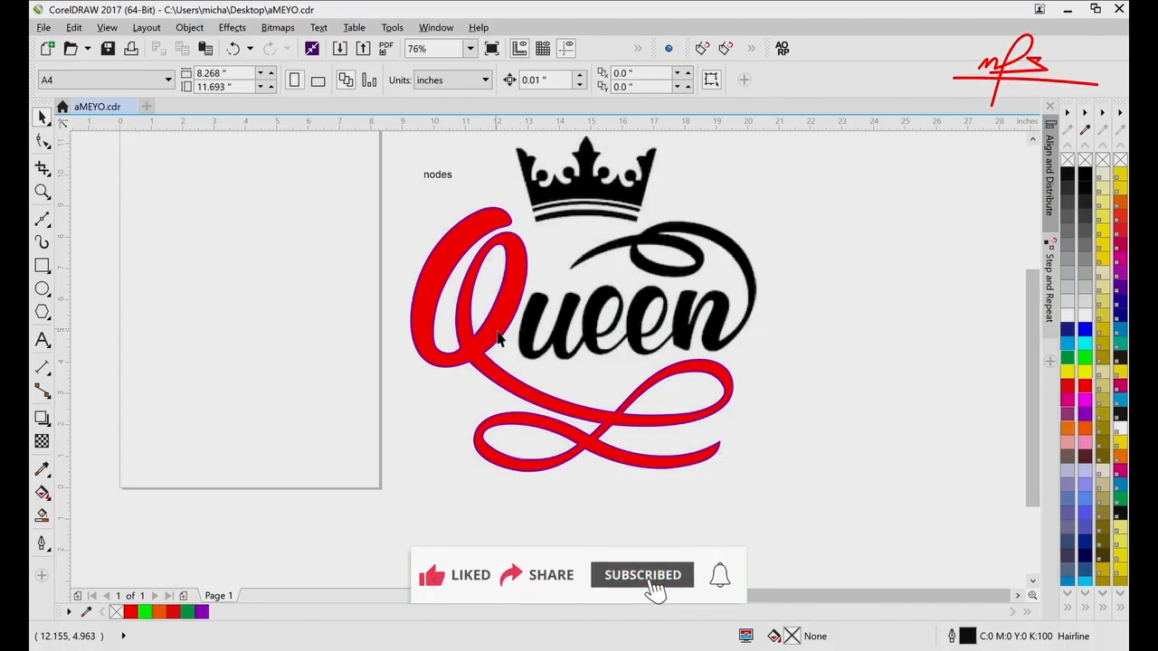
# - Try moving the combined red Q off the lettering onto the page, and undo the moves
pyautogui.moveTo(499, 337); pyautogui.dragTo(222, 343)
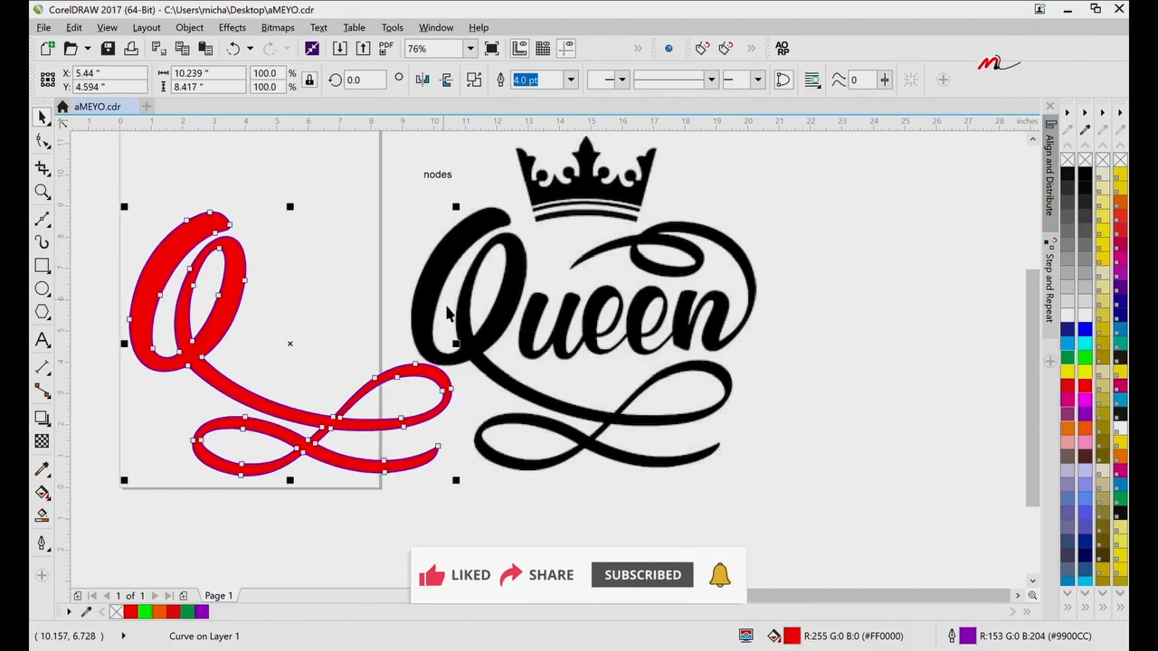
pyautogui.hotkey('ctrl', 'z')
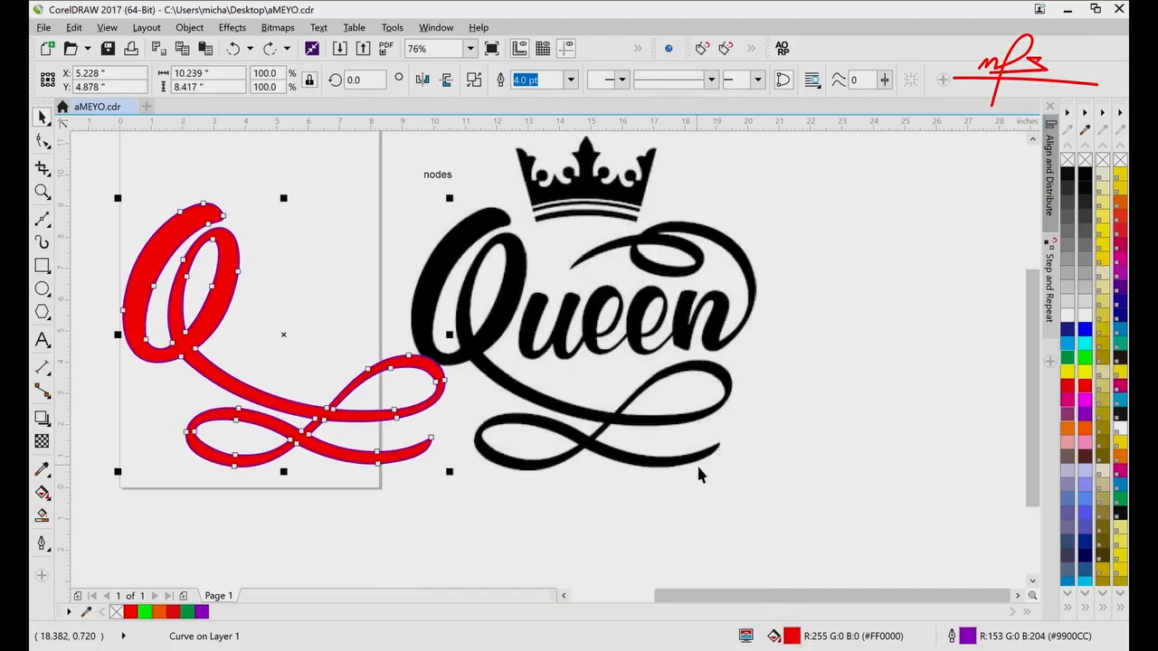
pyautogui.hotkey('ctrl', 'z')
# - Try purple, orange, yellow, green, blue, white and grey fills on the combined Q, and undo the last few back to yellow
pyautogui.click(1066, 417)
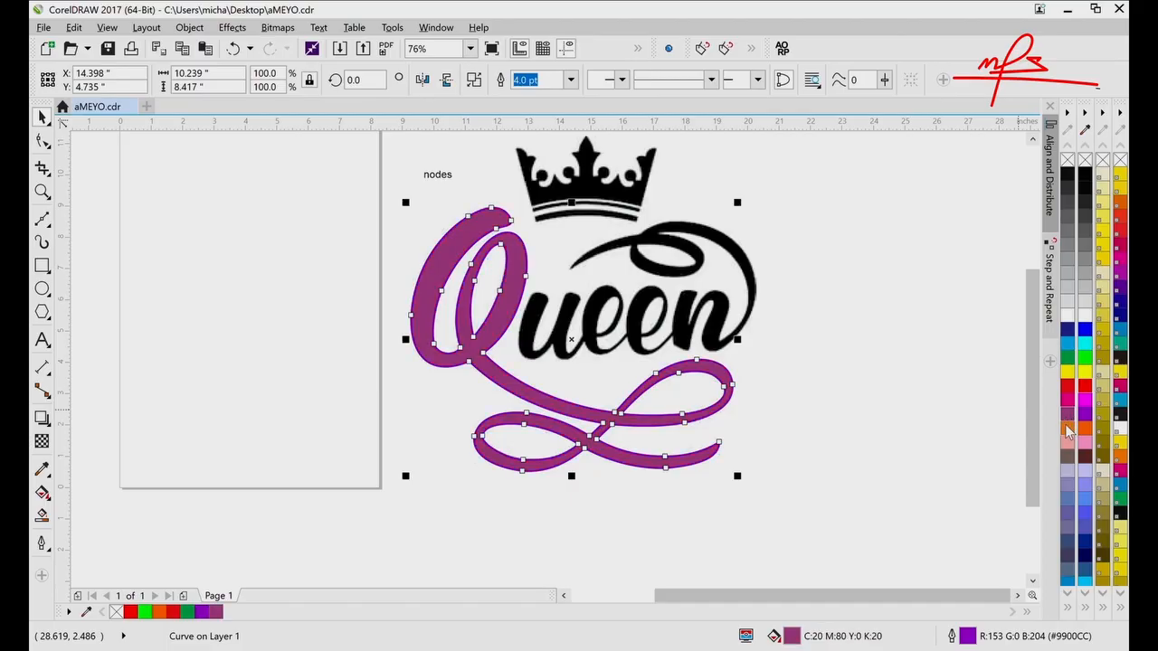
pyautogui.click(1067, 428)
pyautogui.click(1083, 430)
pyautogui.click(1067, 372)
pyautogui.click(1068, 357)
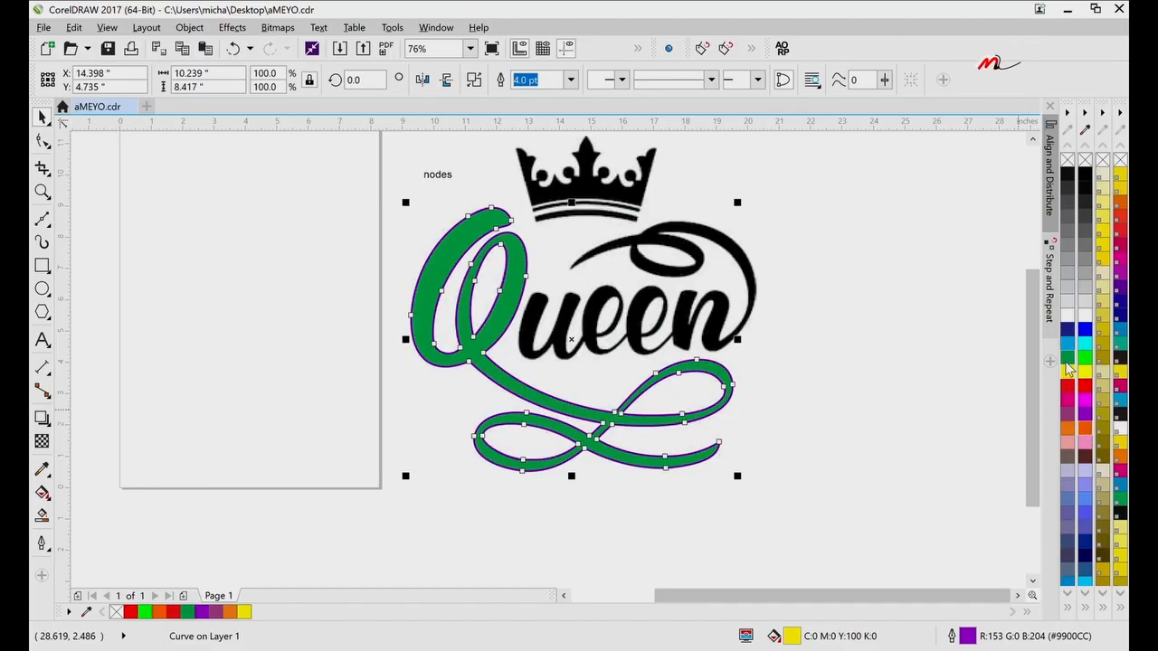
pyautogui.click(1068, 343)
pyautogui.click(1068, 314)
pyautogui.click(1067, 275)
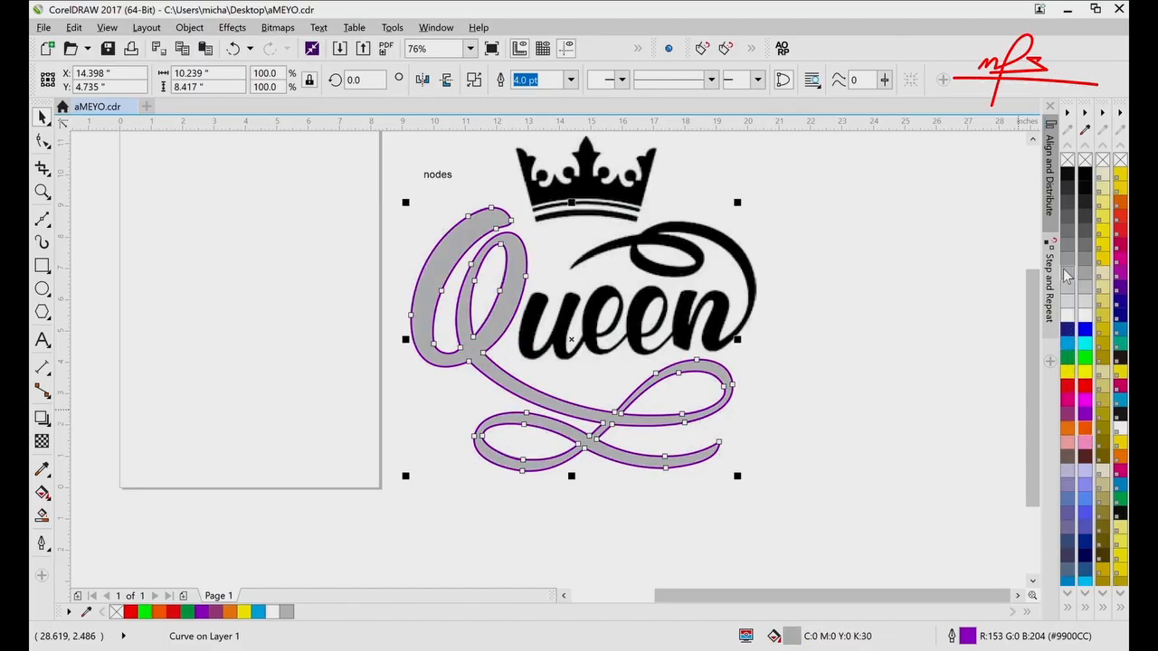
pyautogui.click(885, 311)
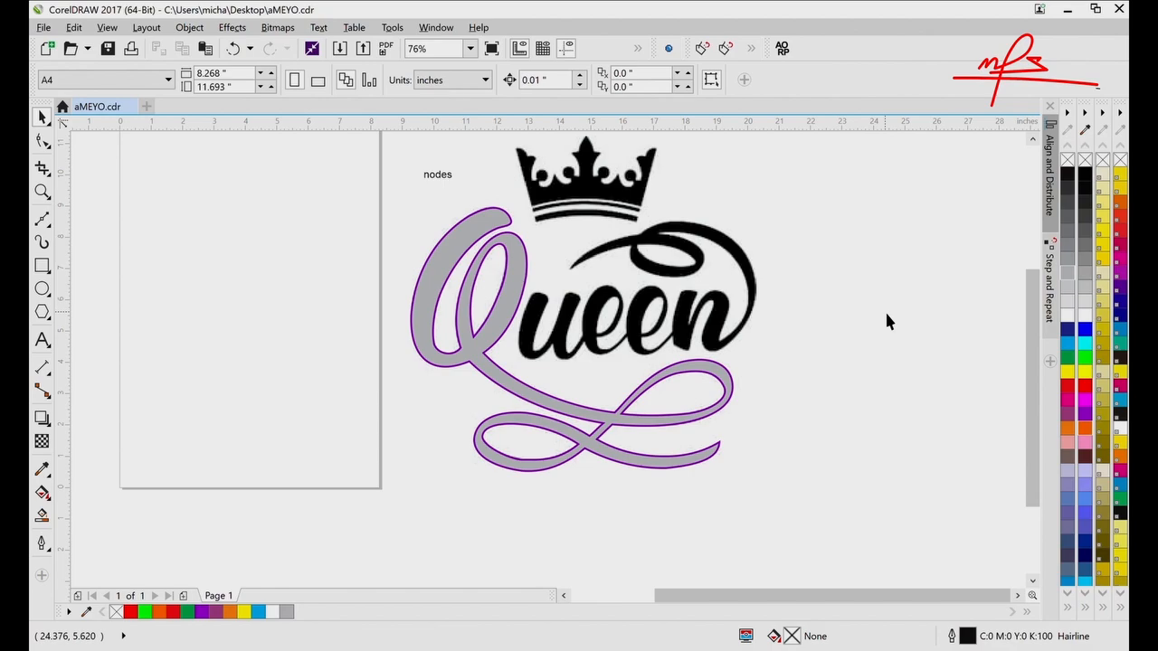
pyautogui.hotkey('ctrl', 'z')
pyautogui.hotkey('ctrl', 'z')
pyautogui.hotkey('ctrl', 'z')
pyautogui.hotkey('ctrl', 'z')
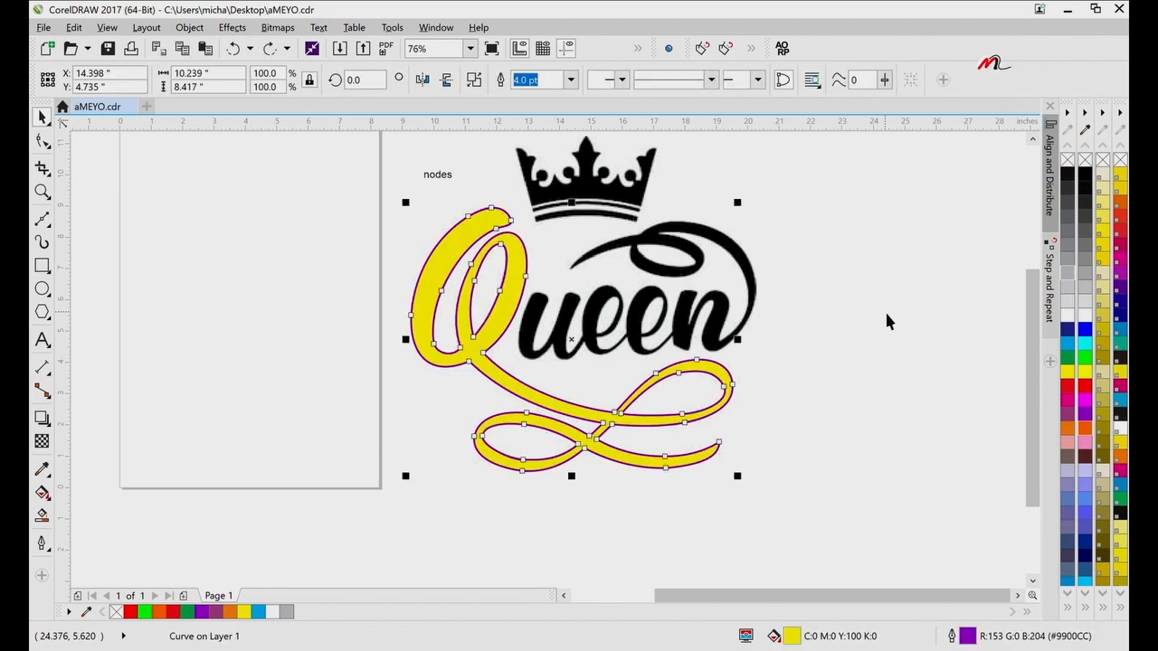
# - Remove the combined Q's fill and colour its outline red (#FF0000)
pyautogui.click(1085, 160)
pyautogui.click(780, 363)
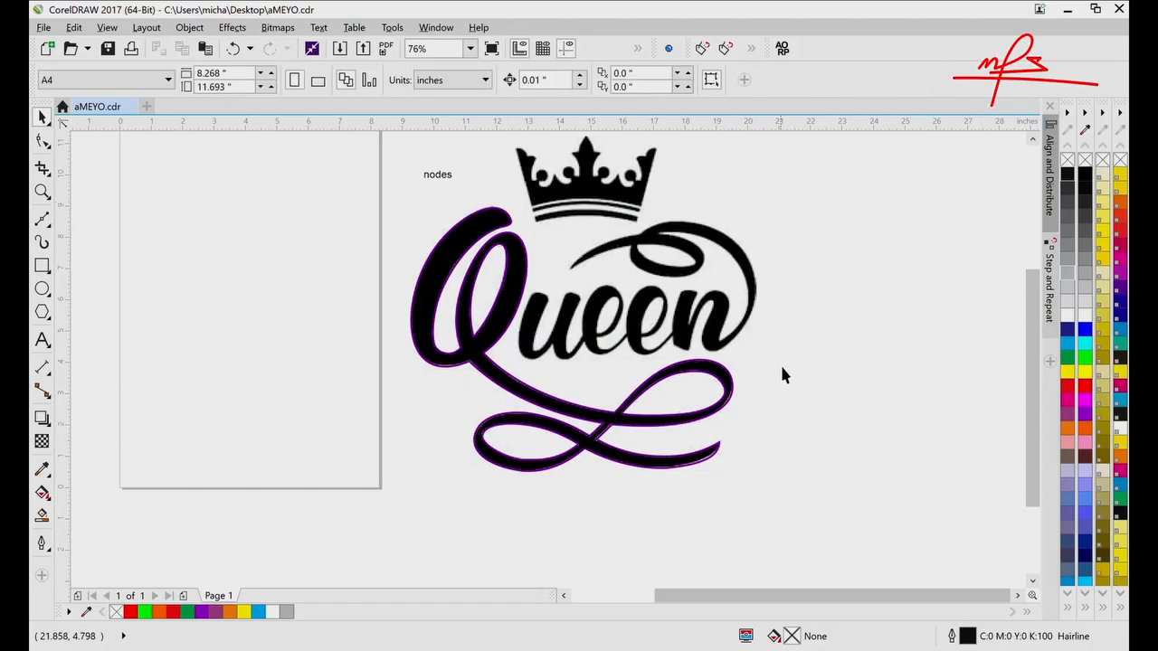
pyautogui.click(730, 404)
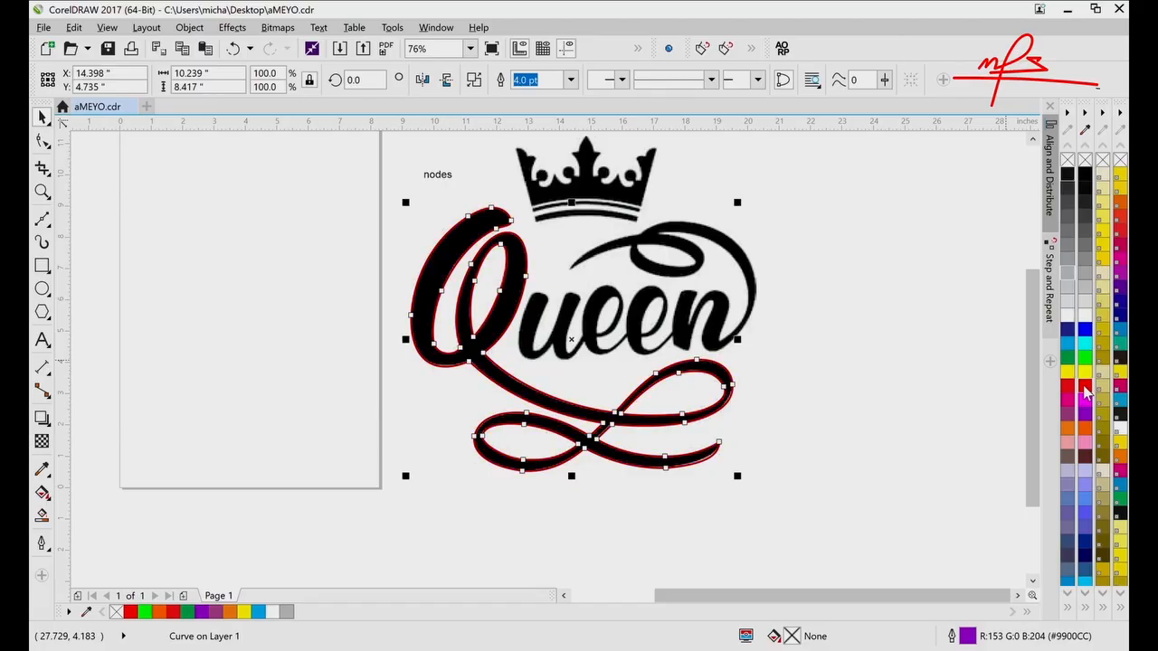
pyautogui.rightClick(1083, 387)
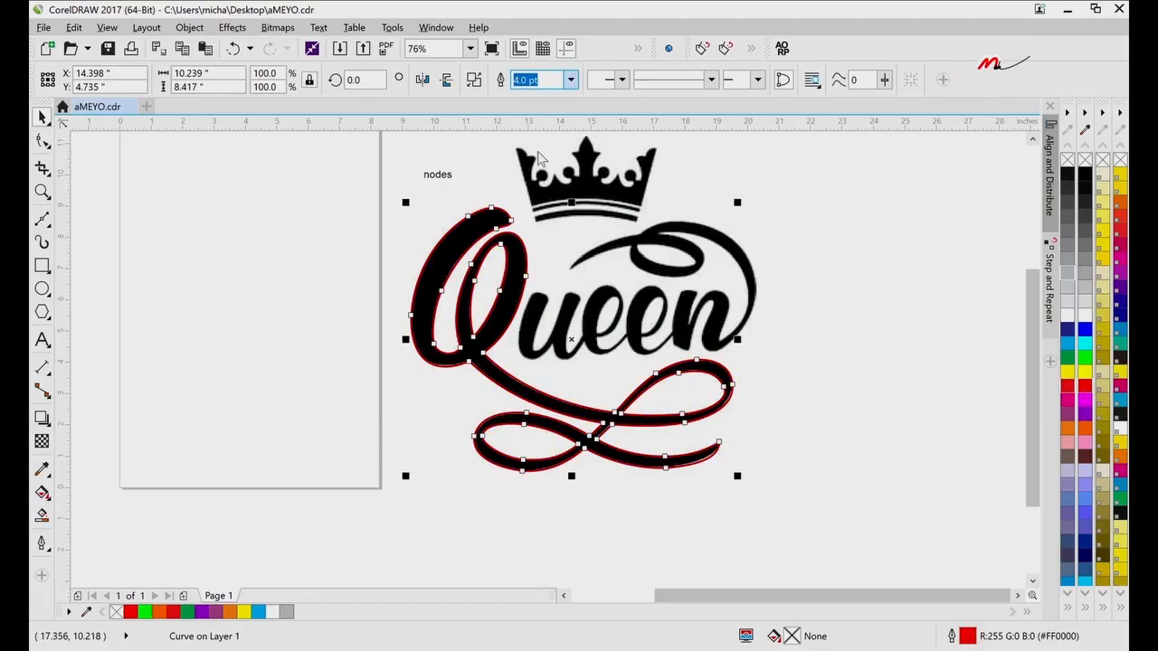
# - Start a new Bezier outline at the u's first stem, curving it over the stem's rounded top to its inner side
pyautogui.click(802, 294)
pyautogui.press('z')
pyautogui.click(602, 326)
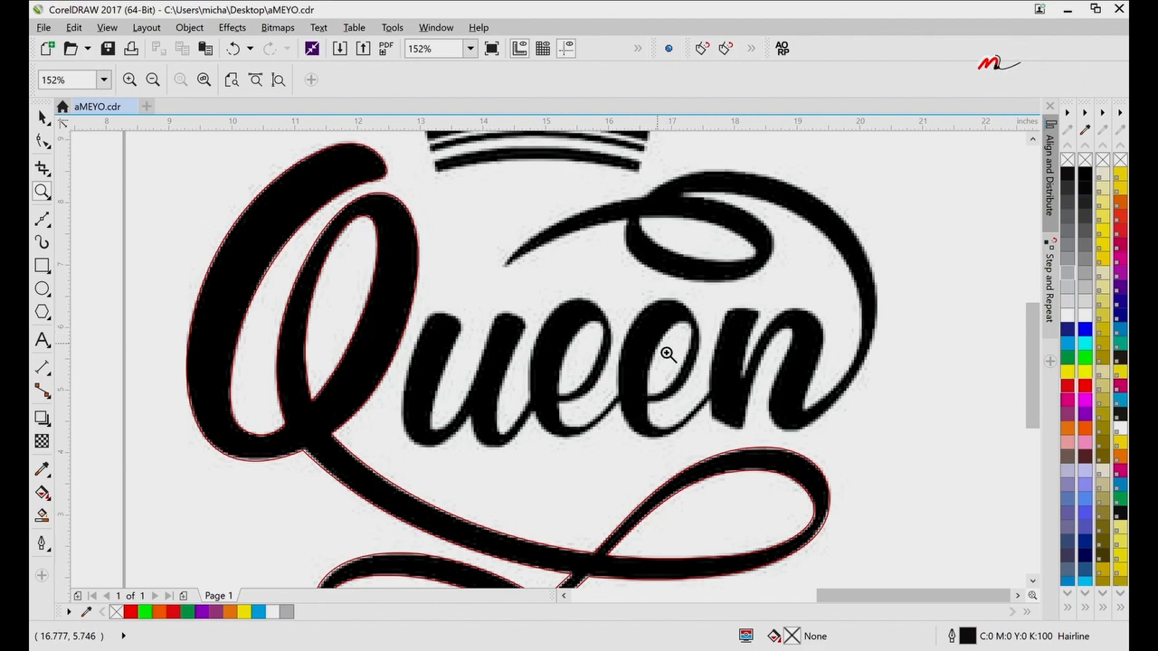
pyautogui.click(506, 396)
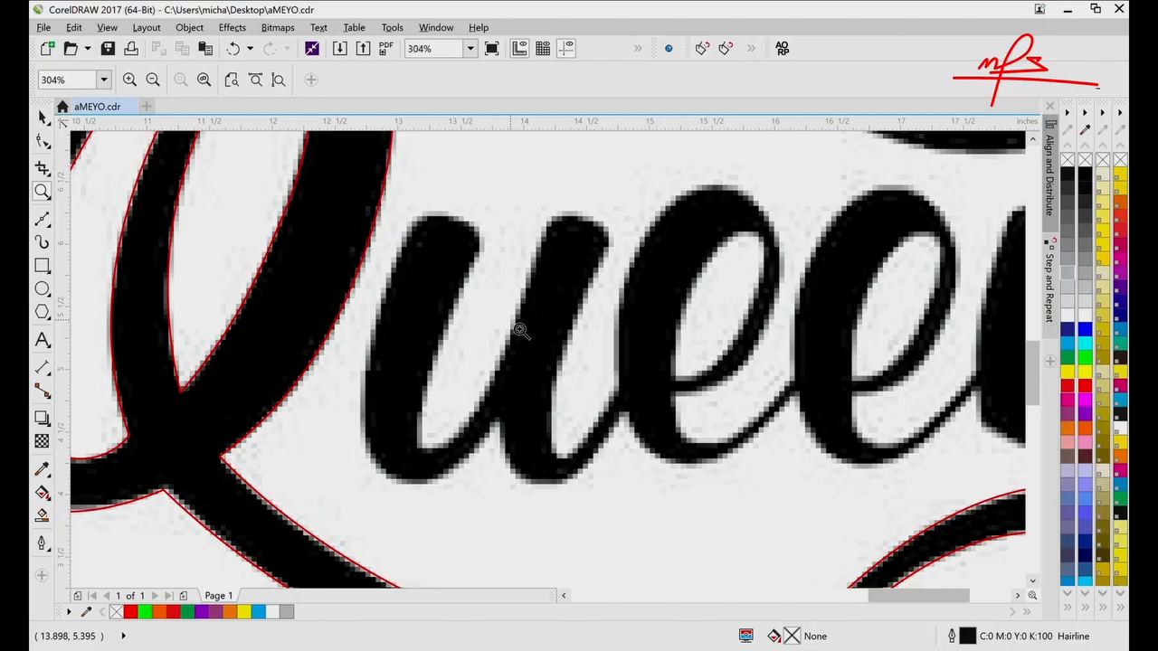
pyautogui.press('F5')
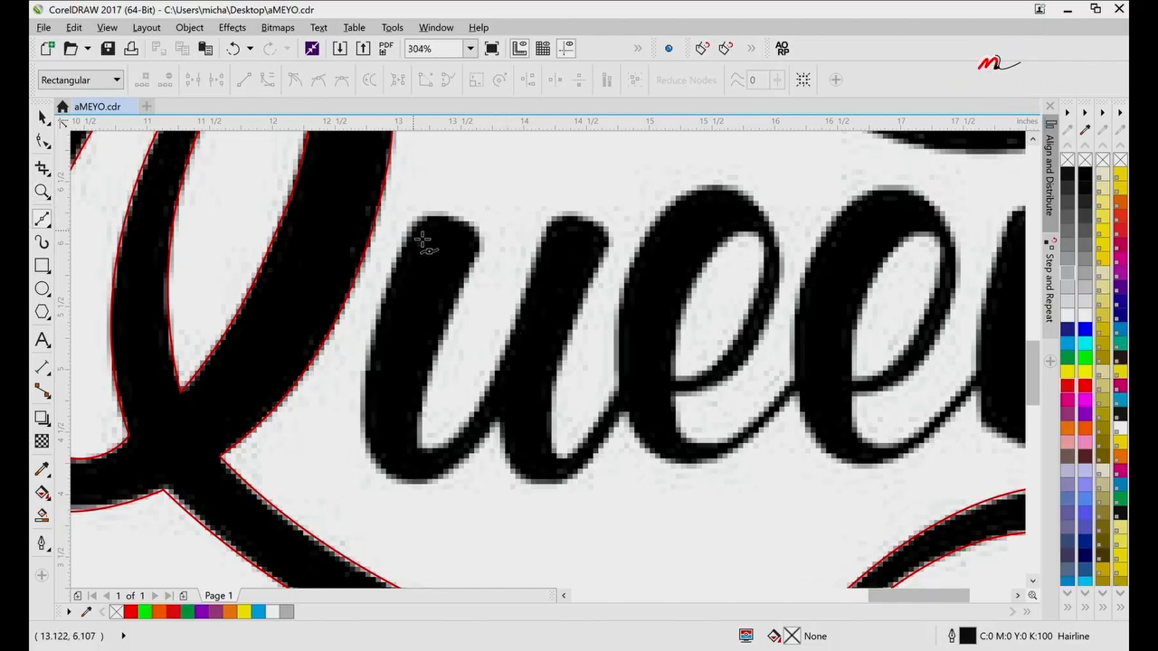
pyautogui.press('z')
pyautogui.click(473, 315)
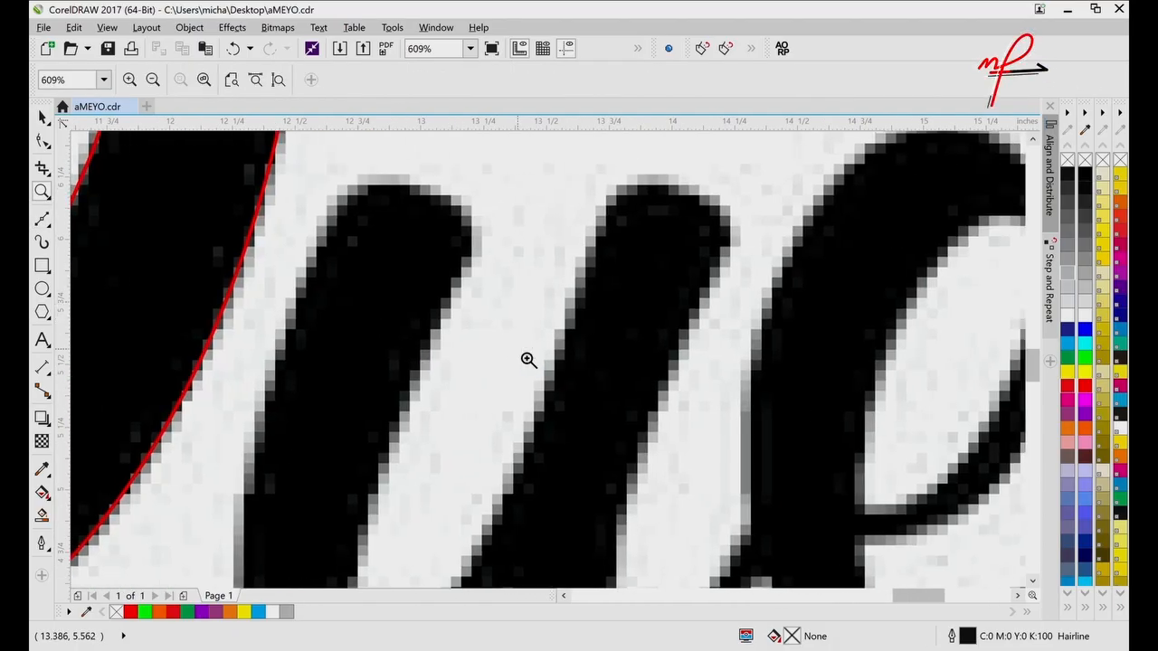
pyautogui.rightClick(528, 360)
pyautogui.scroll(-2, 534, 387)
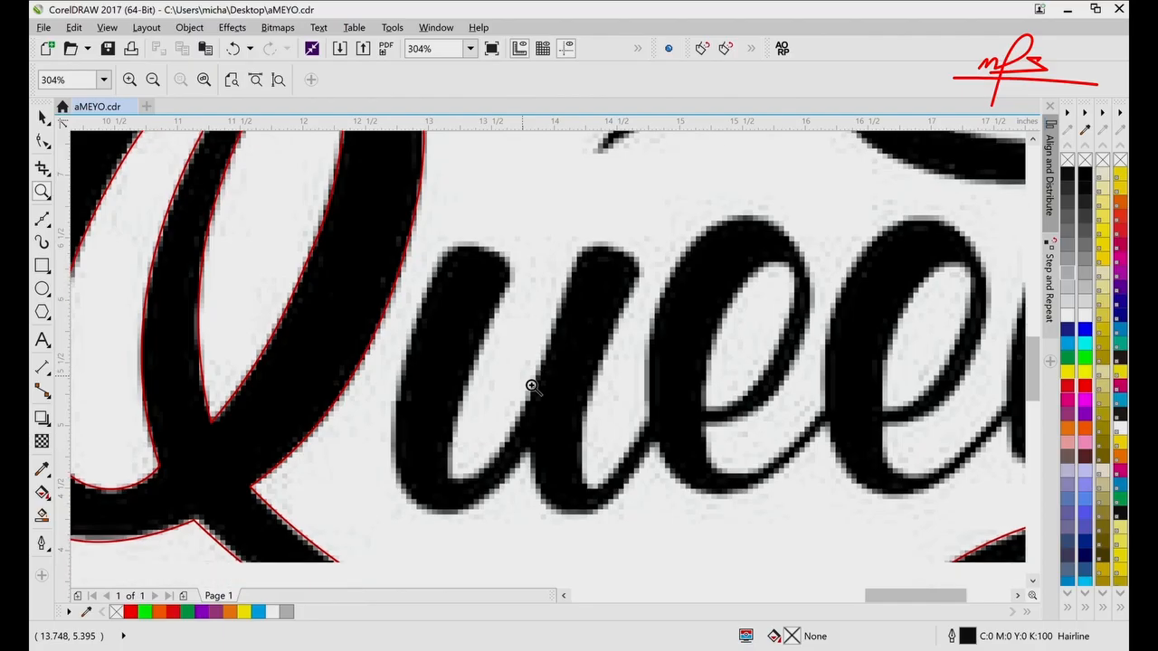
pyautogui.click(540, 334)
pyautogui.scroll(2, 539, 331)
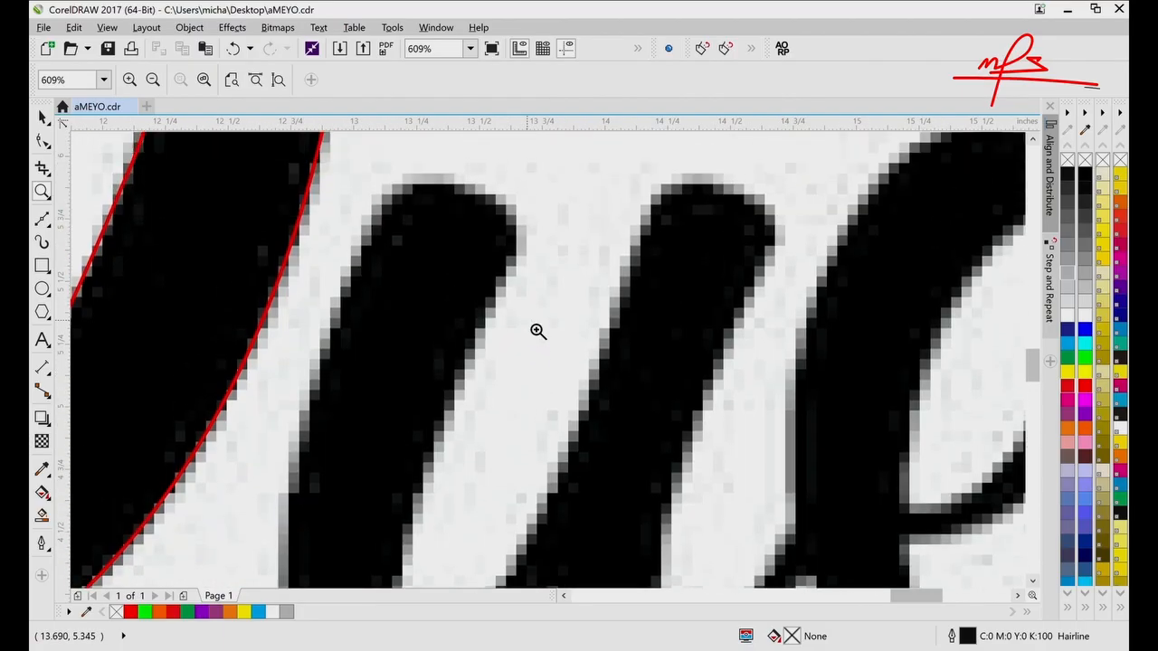
pyautogui.press('F5')
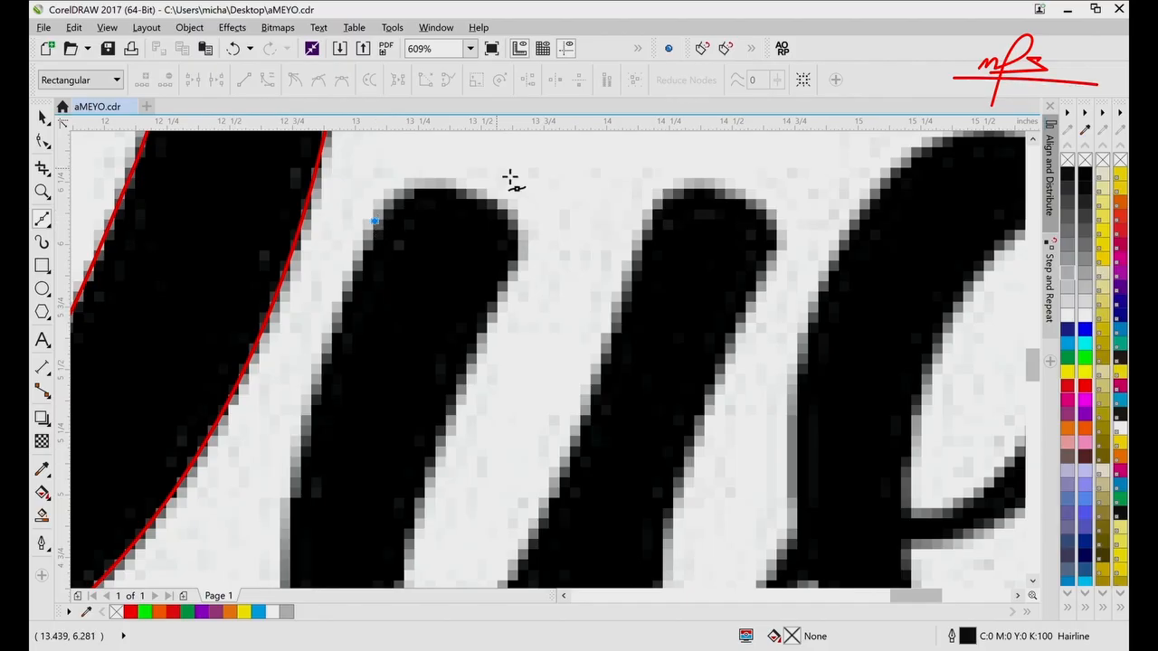
pyautogui.moveTo(461, 190); pyautogui.dragTo(509, 209)
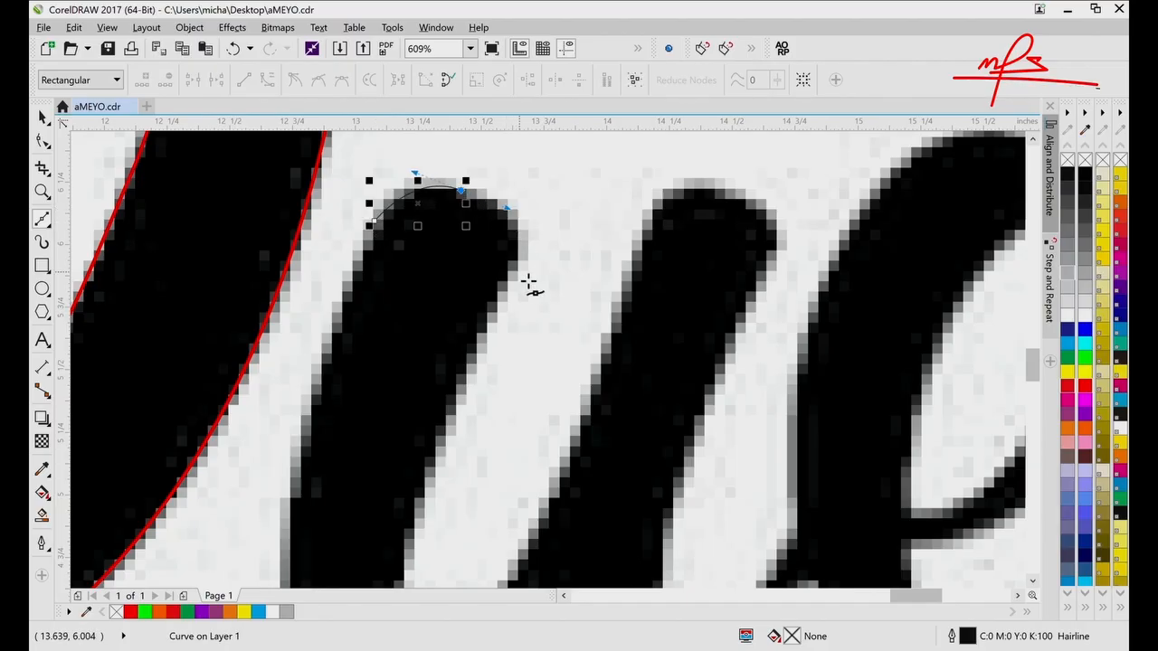
pyautogui.click(502, 338)
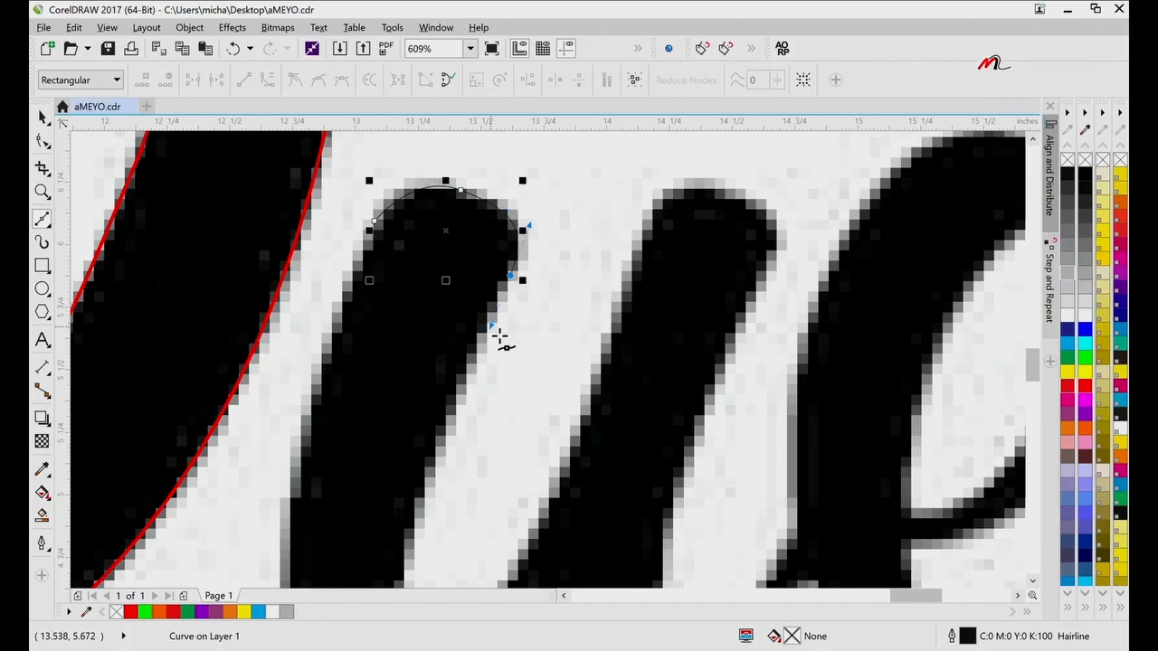
# - Continue the Bezier outline around the inner hollow between the u's stems and over the second stem's rounded top
pyautogui.scroll(-3, 500, 339)
pyautogui.moveTo(408, 500); pyautogui.dragTo(466, 509)
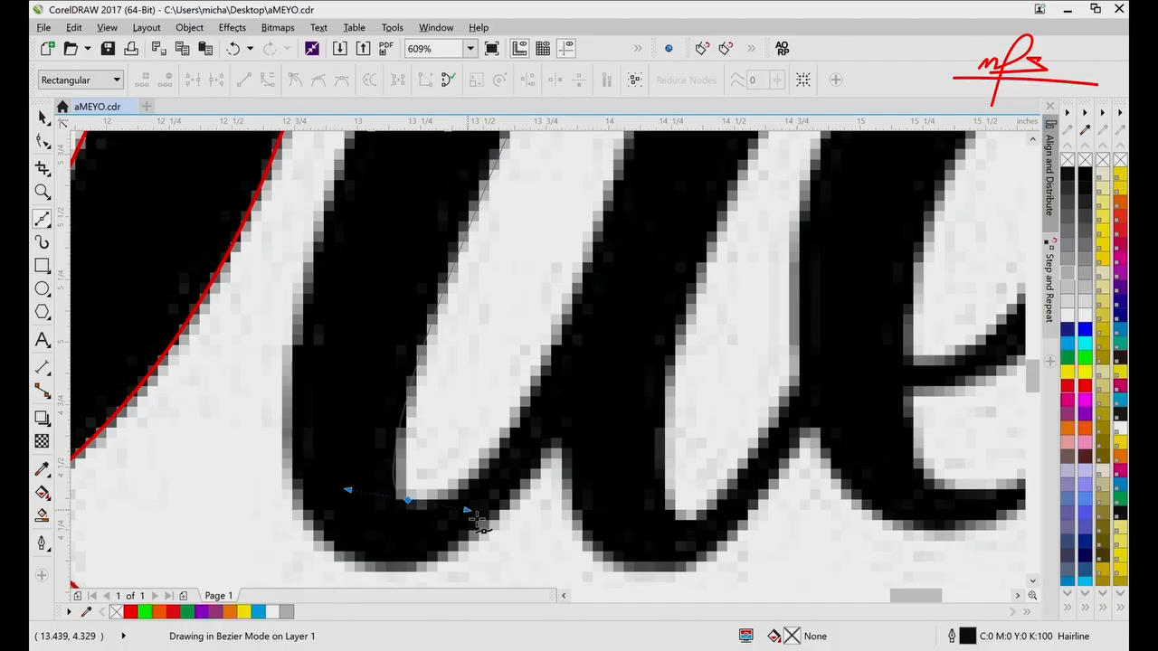
pyautogui.moveTo(560, 326); pyautogui.dragTo(573, 279)
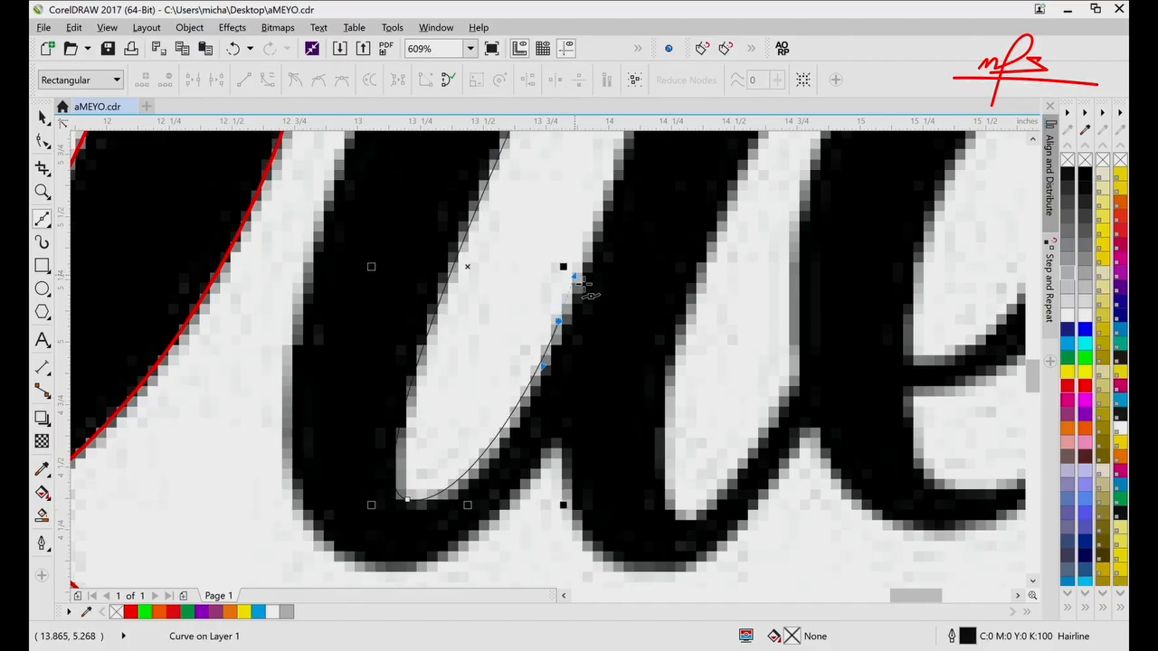
pyautogui.scroll(5, 584, 285)
pyautogui.moveTo(682, 276); pyautogui.dragTo(714, 274)
pyautogui.moveTo(781, 342); pyautogui.dragTo(776, 387)
# - Continue the outline down the u's second stem and around its connecting curve to the first e
pyautogui.scroll(-7, 779, 389)
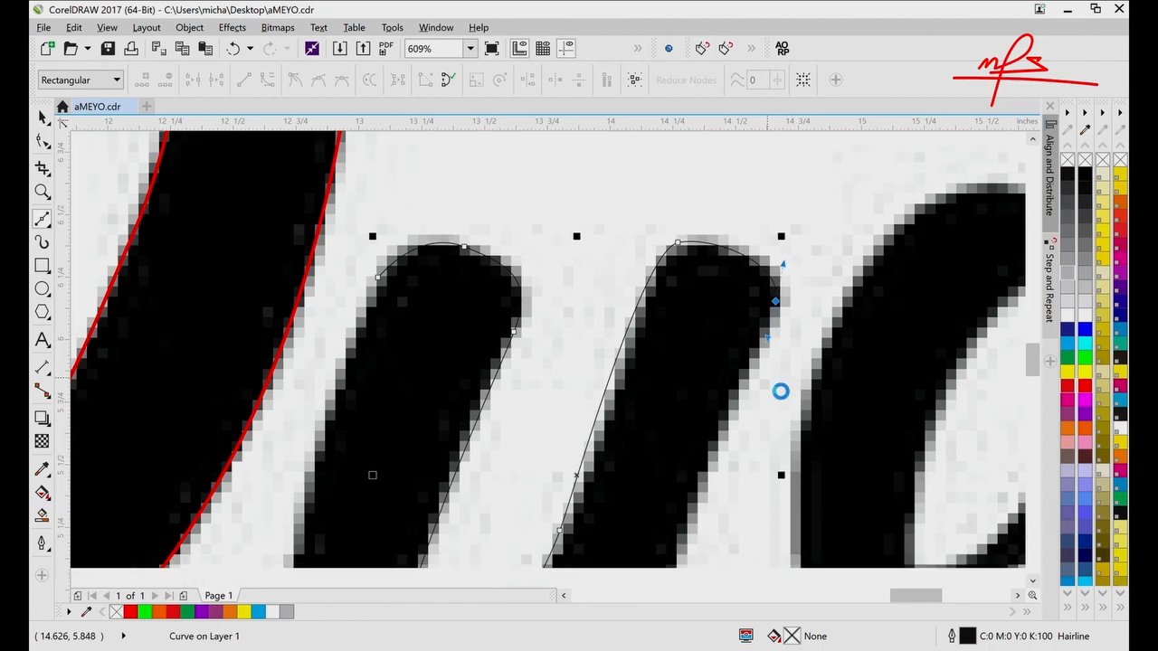
pyautogui.moveTo(670, 345); pyautogui.dragTo(682, 390)
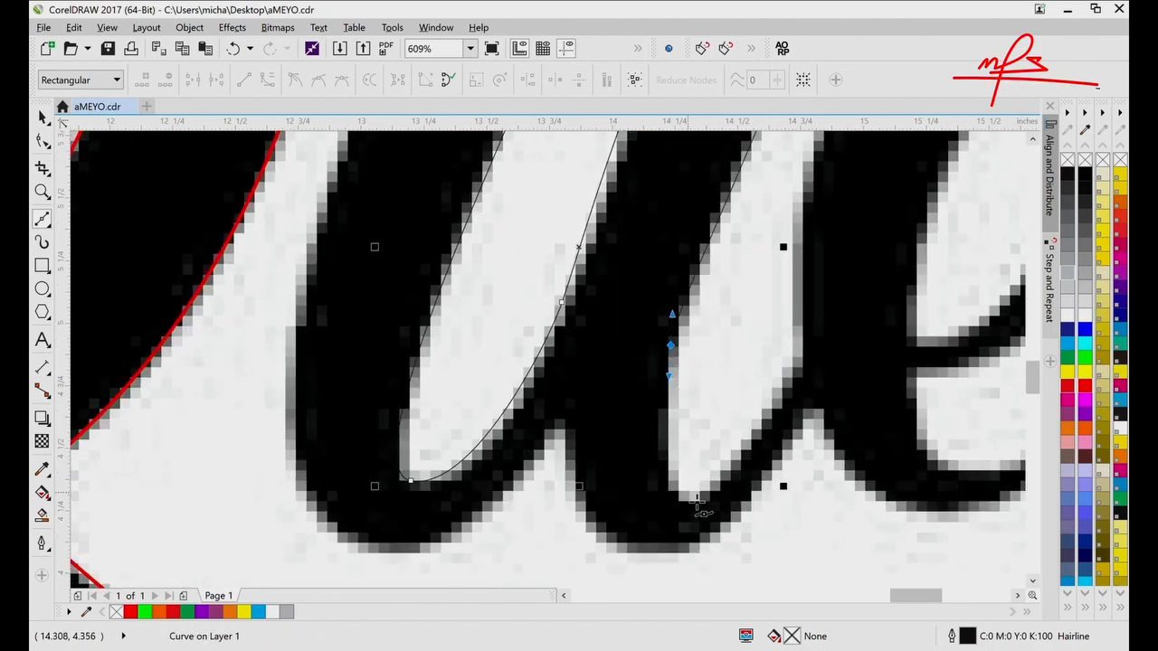
pyautogui.moveTo(685, 498); pyautogui.dragTo(715, 494)
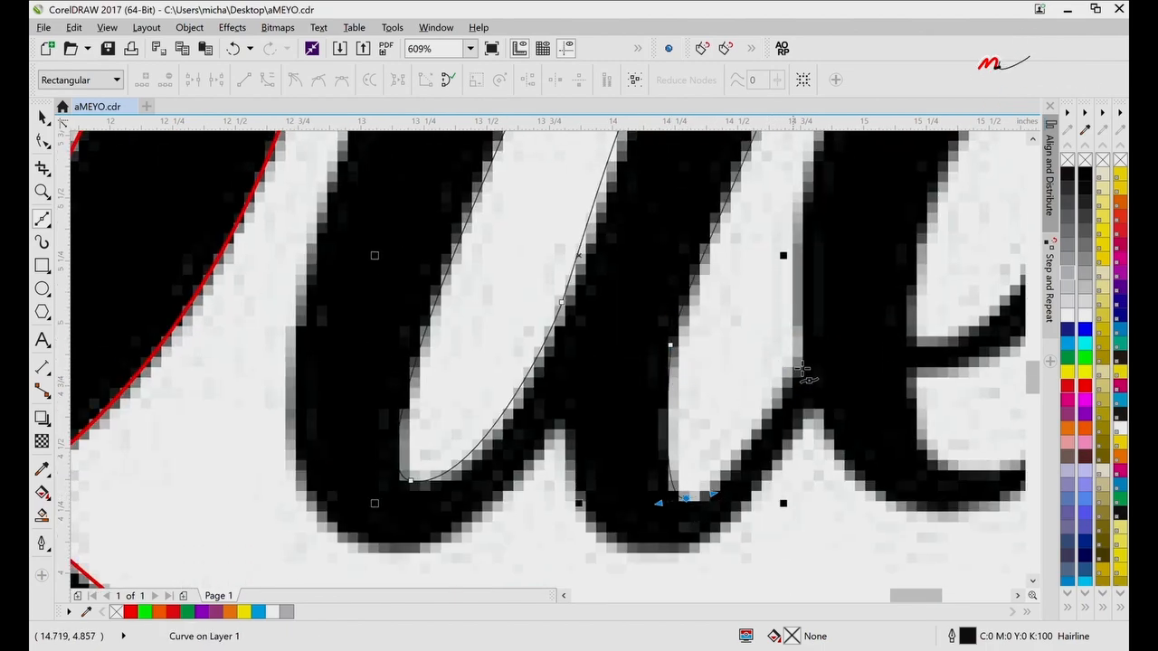
pyautogui.moveTo(801, 358); pyautogui.dragTo(810, 320)
# - Trace the first e's outer edge over its top, under its crossbar and along its lower stroke to the second e
pyautogui.scroll(6, 818, 331)
pyautogui.hscroll(6, 821, 333)
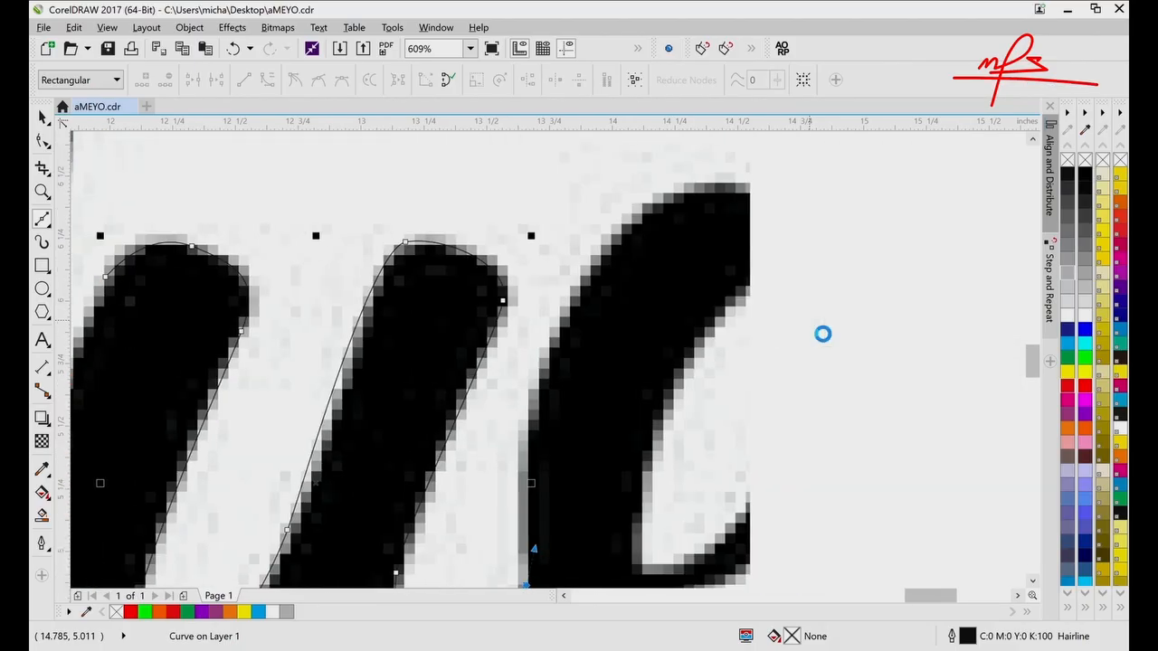
pyautogui.moveTo(613, 195); pyautogui.dragTo(690, 185)
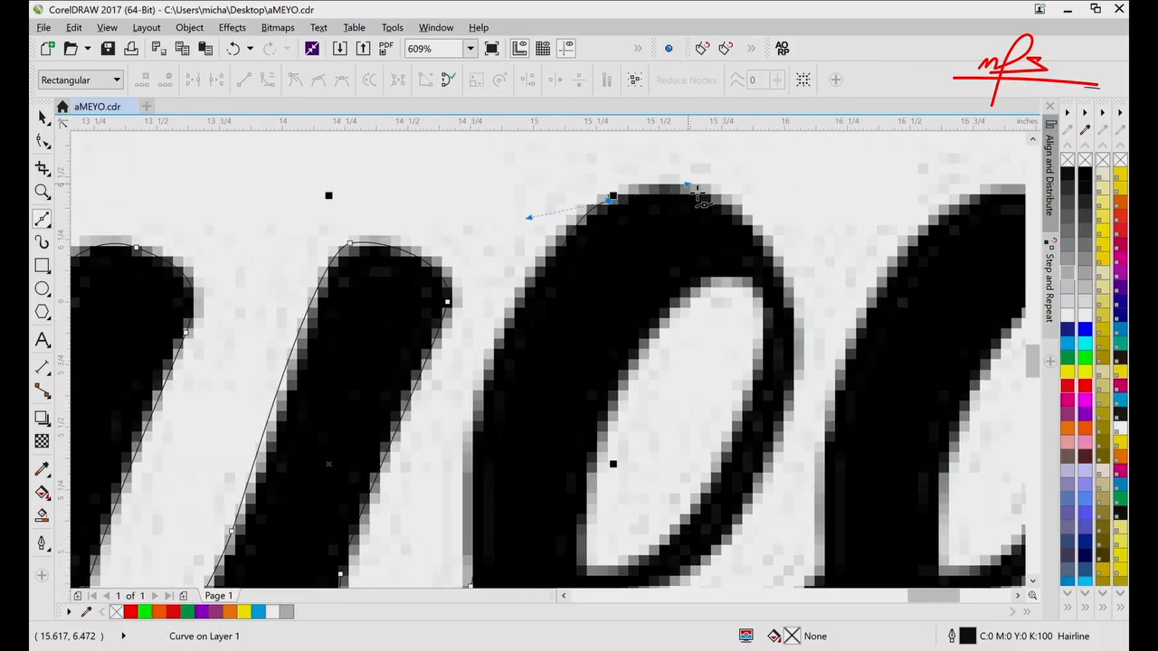
pyautogui.moveTo(808, 357); pyautogui.dragTo(827, 408)
pyautogui.scroll(-6, 827, 407)
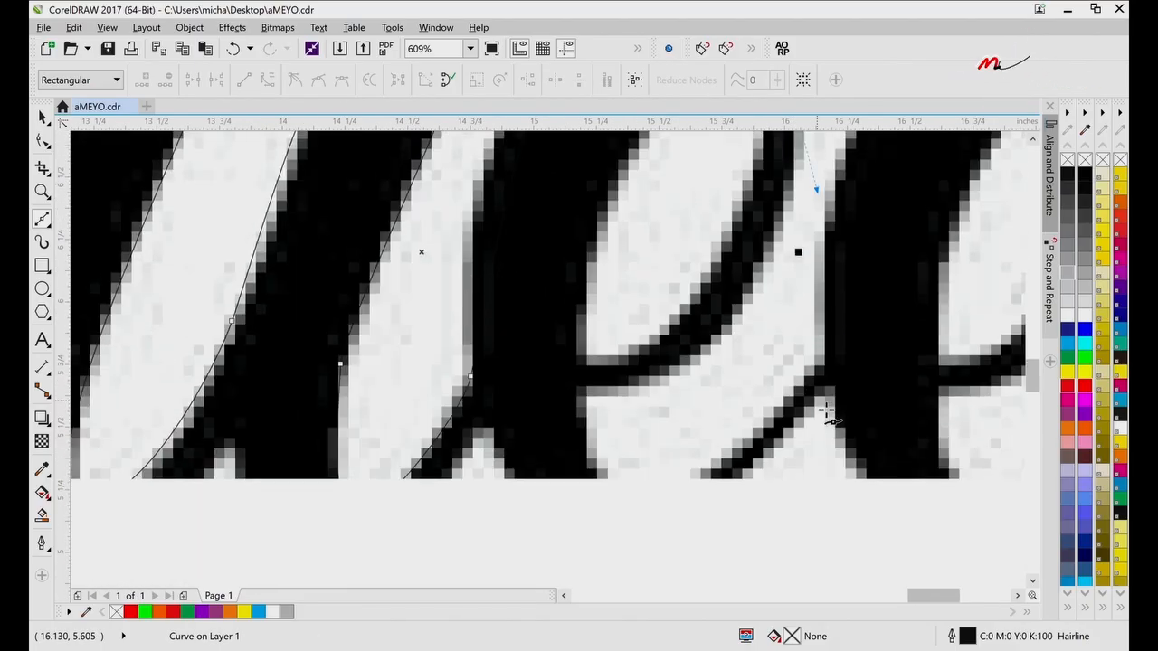
pyautogui.moveTo(585, 380); pyautogui.dragTo(489, 375)
pyautogui.moveTo(656, 478); pyautogui.dragTo(692, 480)
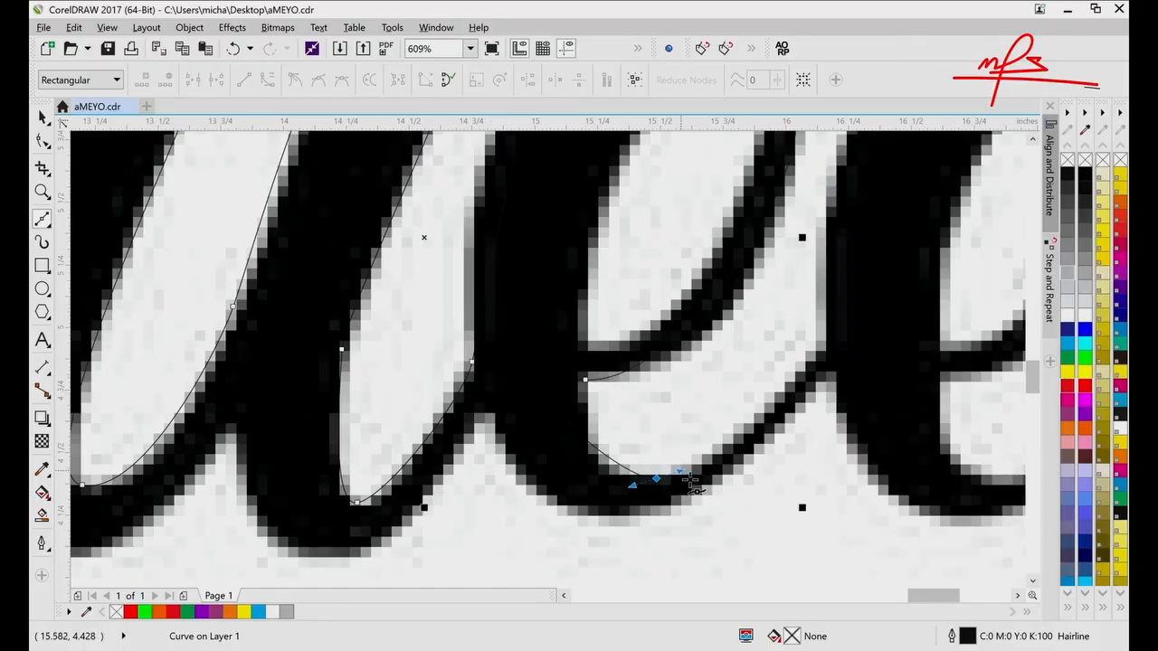
pyautogui.moveTo(826, 346); pyautogui.dragTo(844, 329)
# - Trace the second e's outer edge over its top, under its crossbar and along its lower stroke to the n
pyautogui.scroll(4, 844, 329)
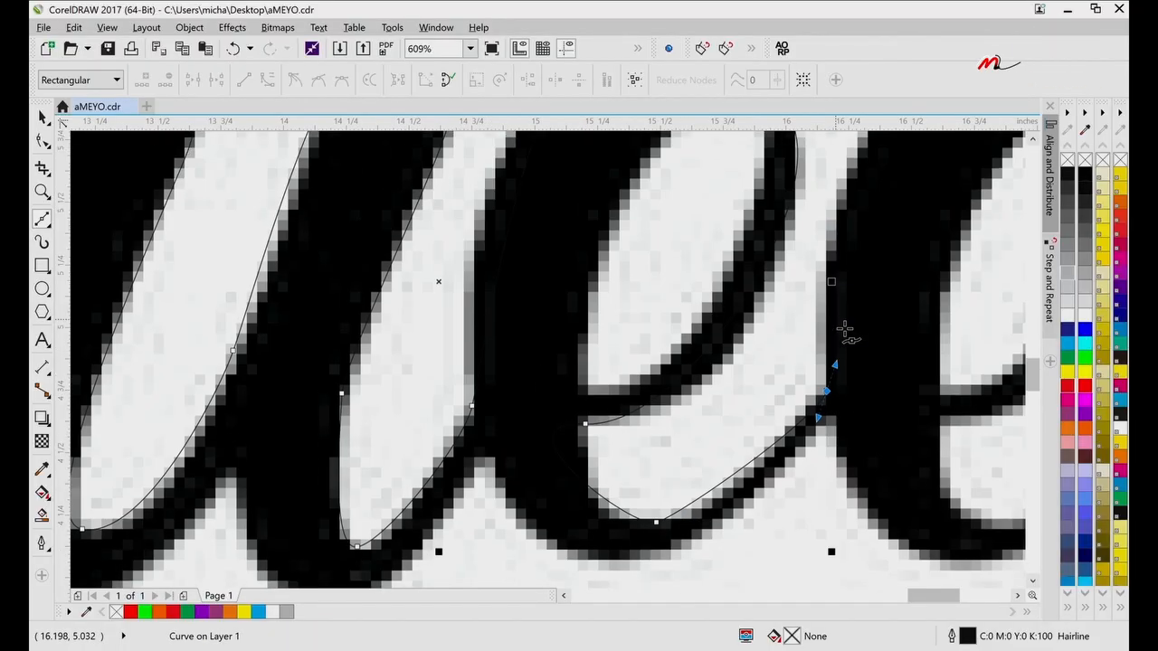
pyautogui.hscroll(4, 844, 329)
pyautogui.moveTo(532, 176); pyautogui.dragTo(605, 143)
pyautogui.moveTo(712, 341); pyautogui.dragTo(697, 461)
pyautogui.scroll(-3, 700, 461)
pyautogui.moveTo(501, 408); pyautogui.dragTo(445, 408)
pyautogui.moveTo(565, 514); pyautogui.dragTo(608, 505)
pyautogui.moveTo(757, 371); pyautogui.dragTo(755, 344)
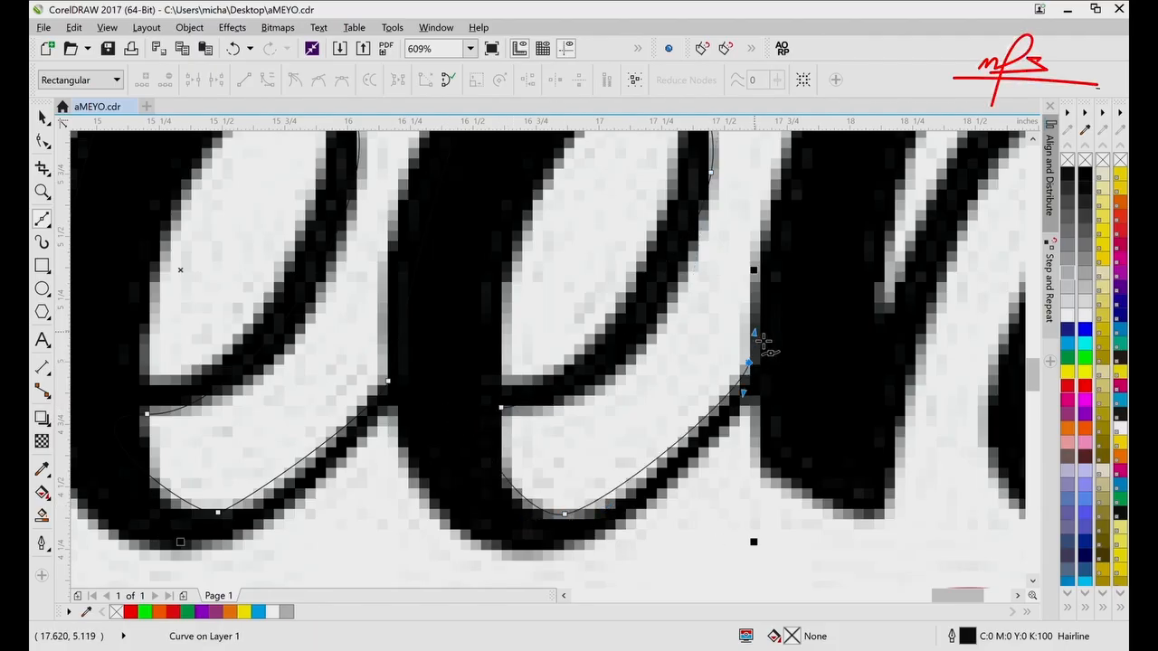
# - Extend the outline across the n's stem top, into its notch, over its arch and down to the base of the swash
pyautogui.scroll(3, 760, 344)
pyautogui.hscroll(3, 764, 342)
pyautogui.click(608, 208)
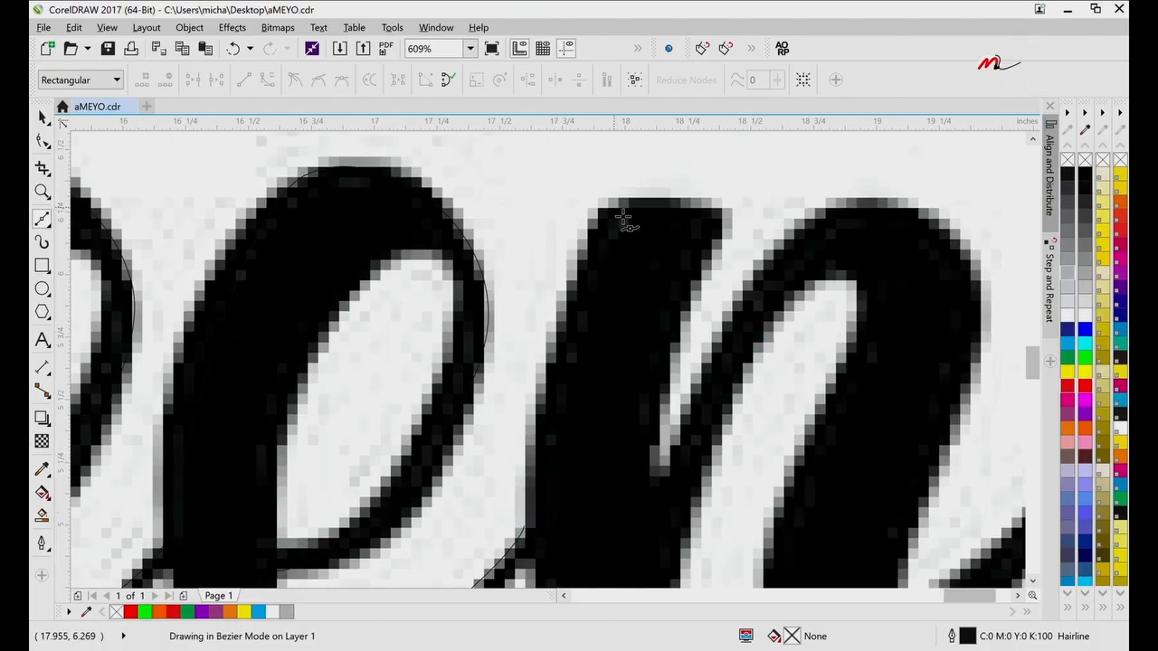
pyautogui.click(724, 218)
pyautogui.click(659, 473)
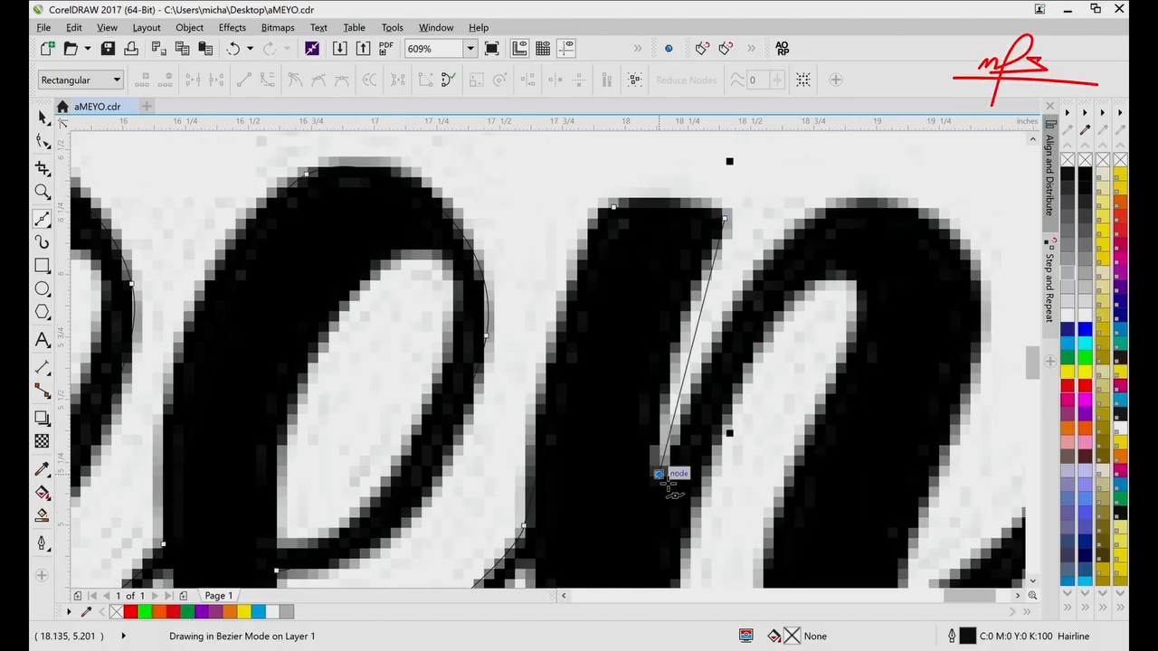
pyautogui.hscroll(3, 861, 213)
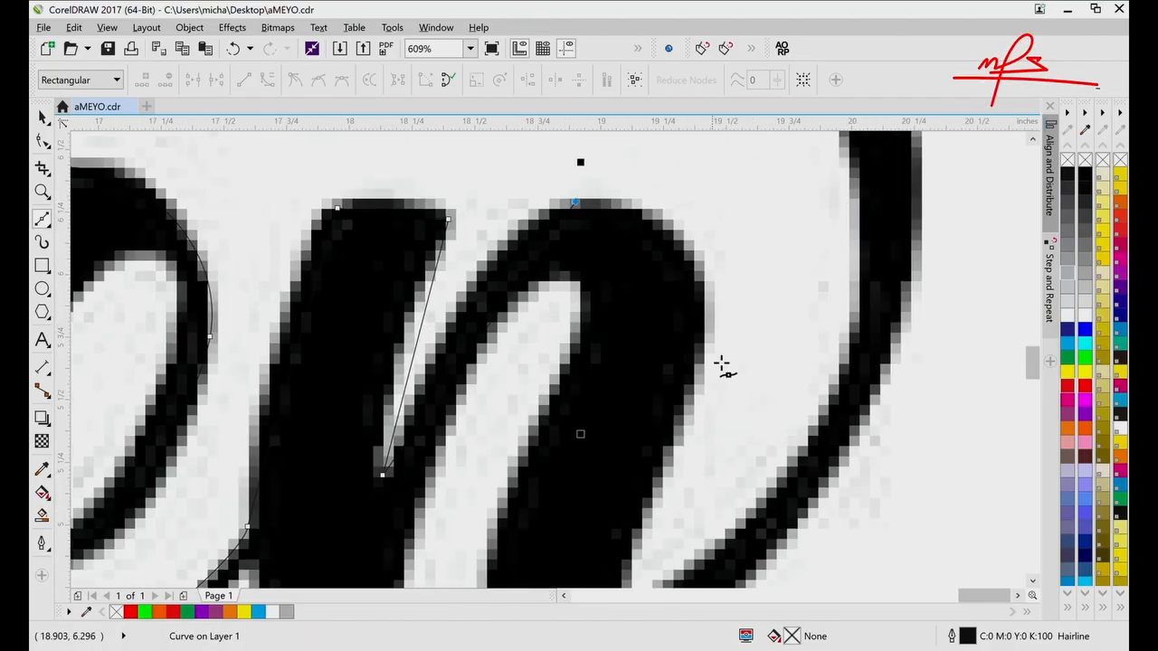
pyautogui.scroll(-3, 715, 370)
pyautogui.click(644, 333)
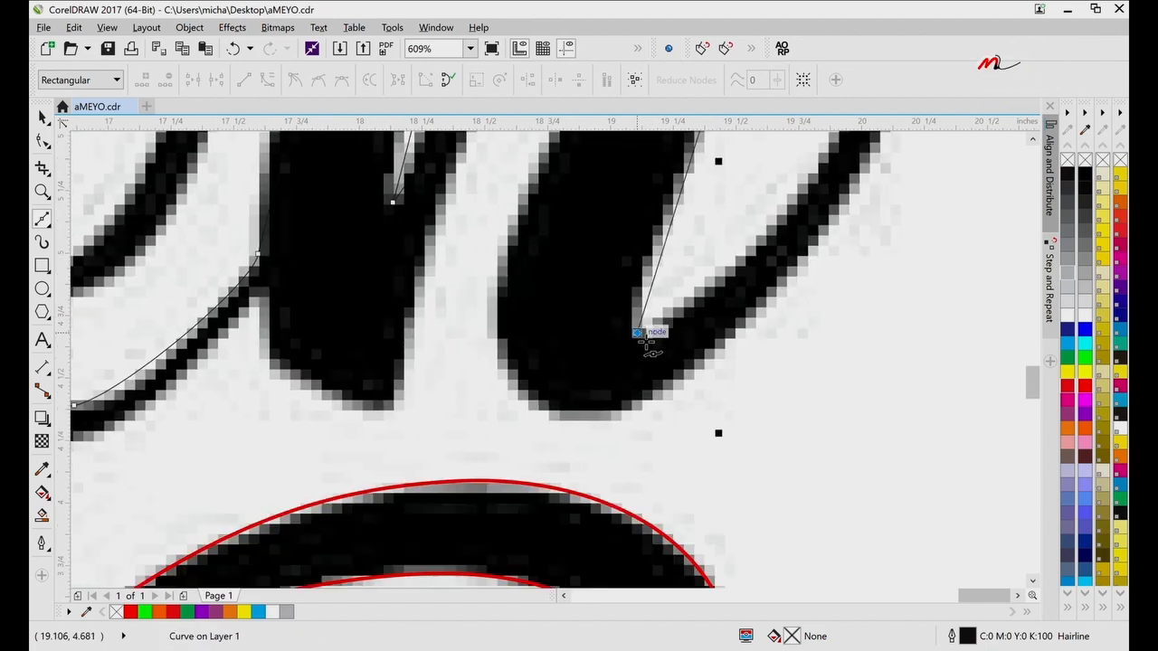
# - Extend the outline with nodes up the inner edge of the n's long swash to the notch above its loop
pyautogui.scroll(3, 646, 340)
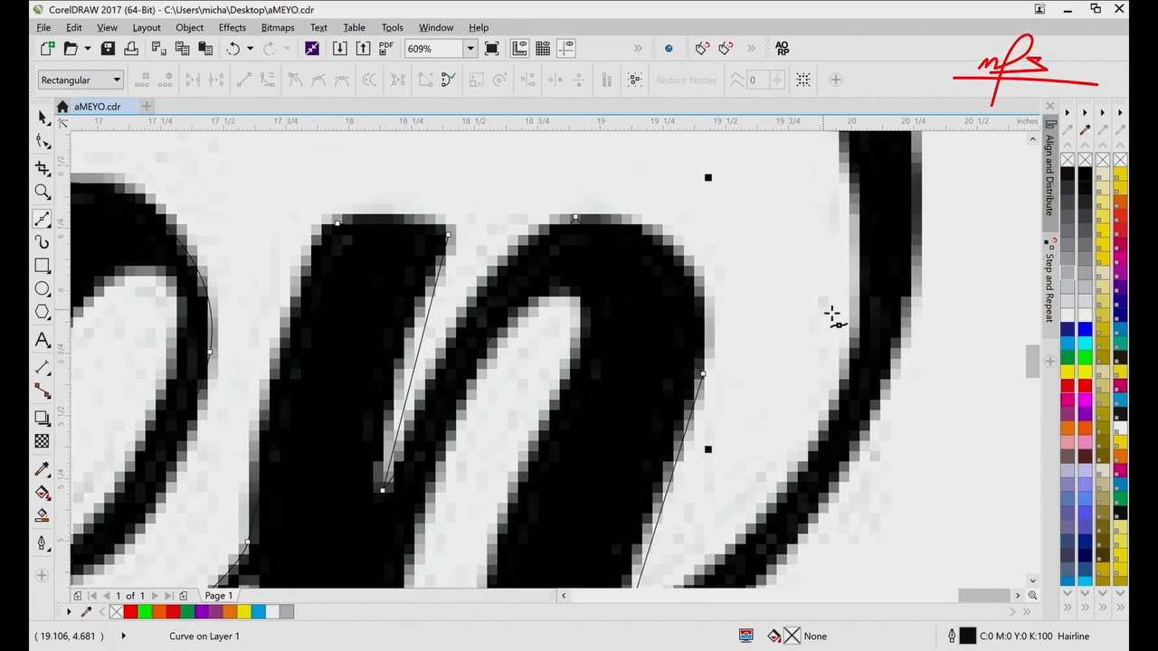
pyautogui.click(857, 268)
pyautogui.scroll(3, 859, 361)
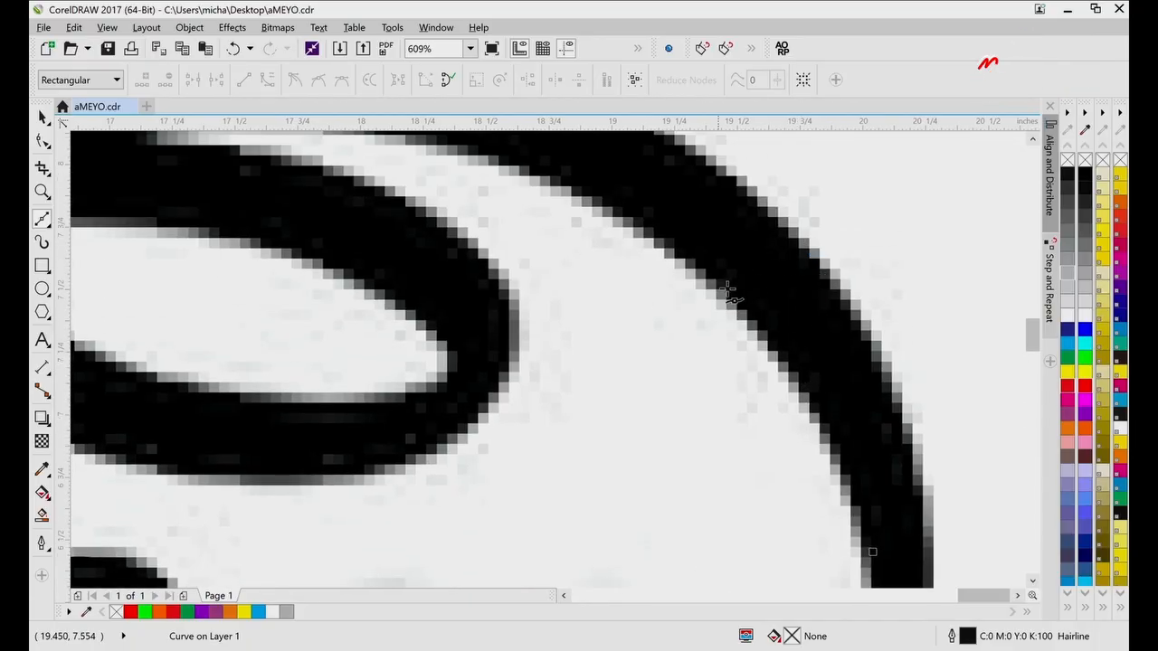
pyautogui.click(714, 283)
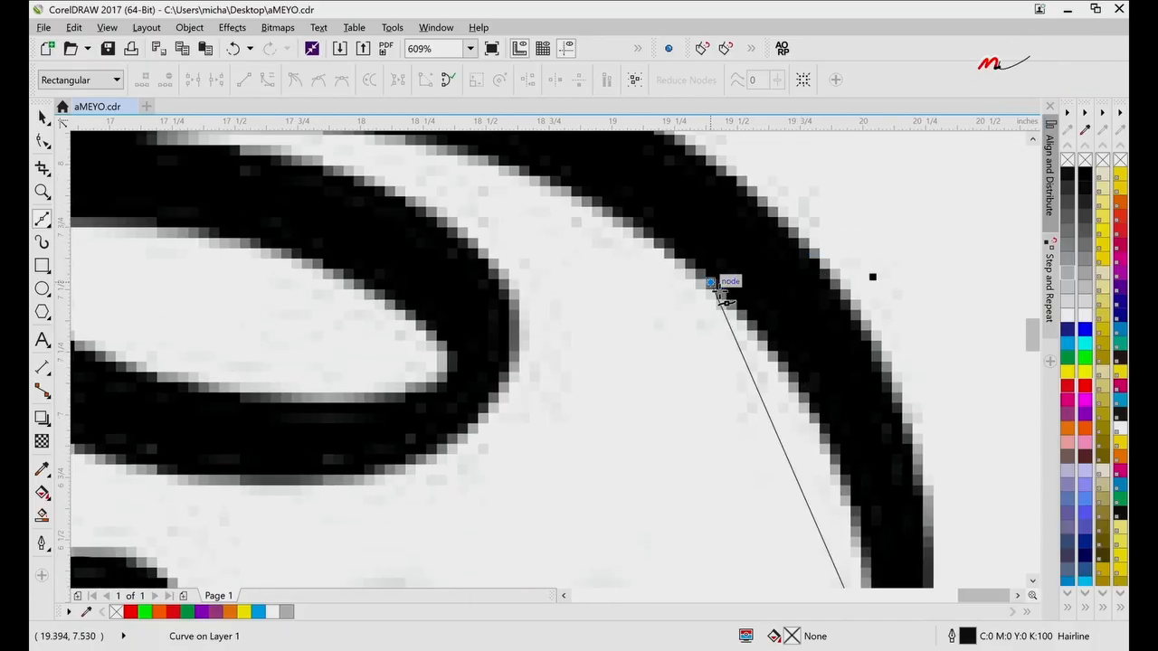
pyautogui.hscroll(-3, 720, 286)
pyautogui.scroll(5, 721, 293)
pyautogui.scroll(-2, 715, 293)
pyautogui.click(483, 238)
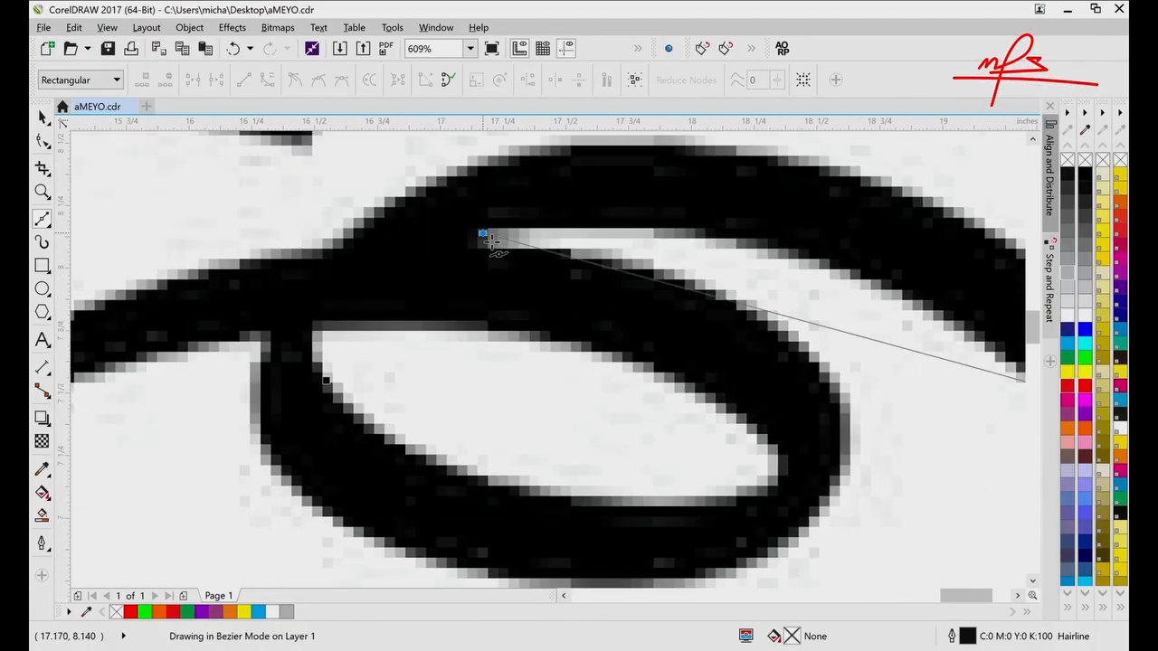
# - Place outline nodes around the outer edge of the swash's loop, ending where the loop meets the tapered tail
pyautogui.scroll(-3, 747, 410)
pyautogui.click(817, 321)
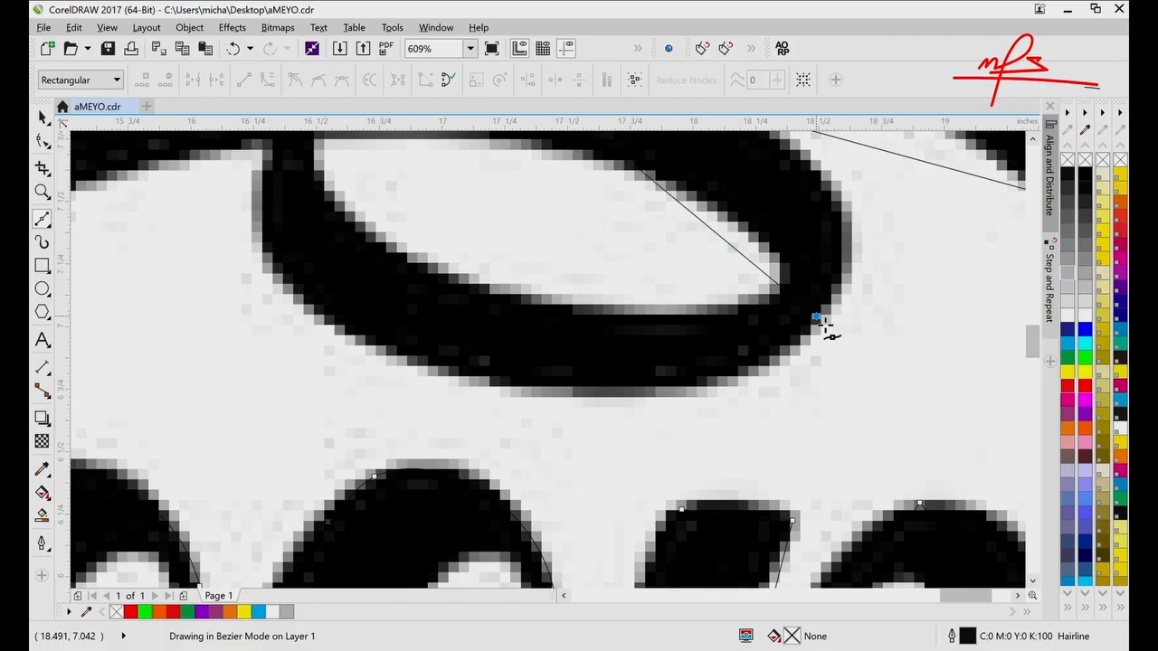
pyautogui.click(465, 378)
pyautogui.hscroll(-3, 467, 378)
pyautogui.hscroll(-4, 473, 389)
pyautogui.scroll(2, 474, 389)
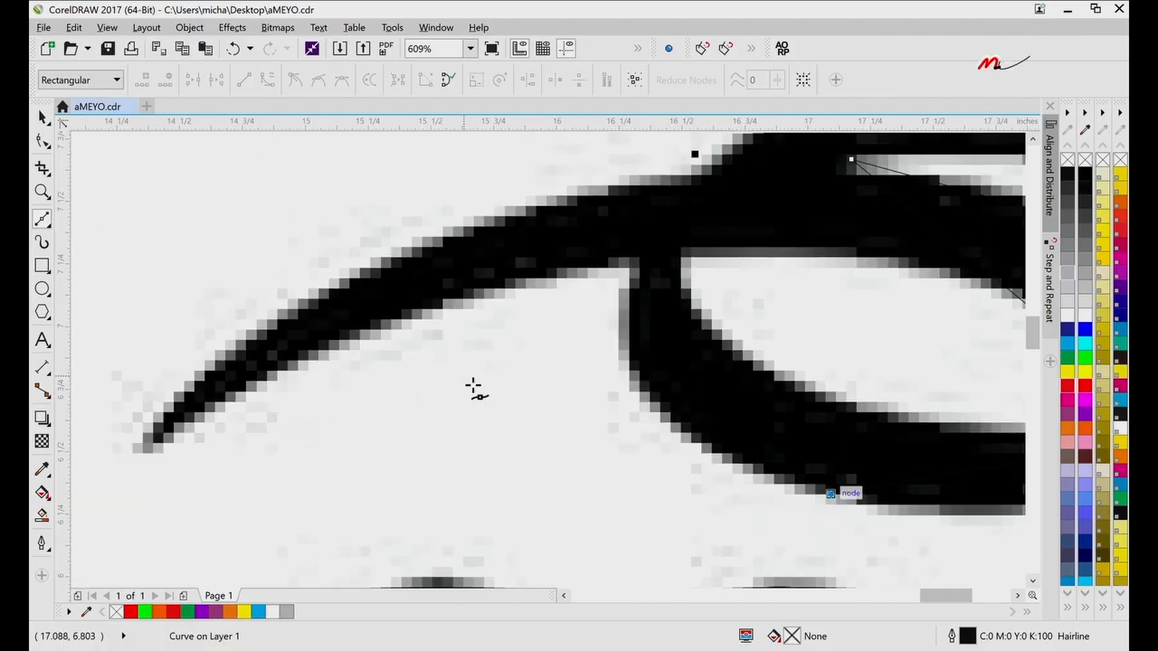
pyautogui.click(635, 270)
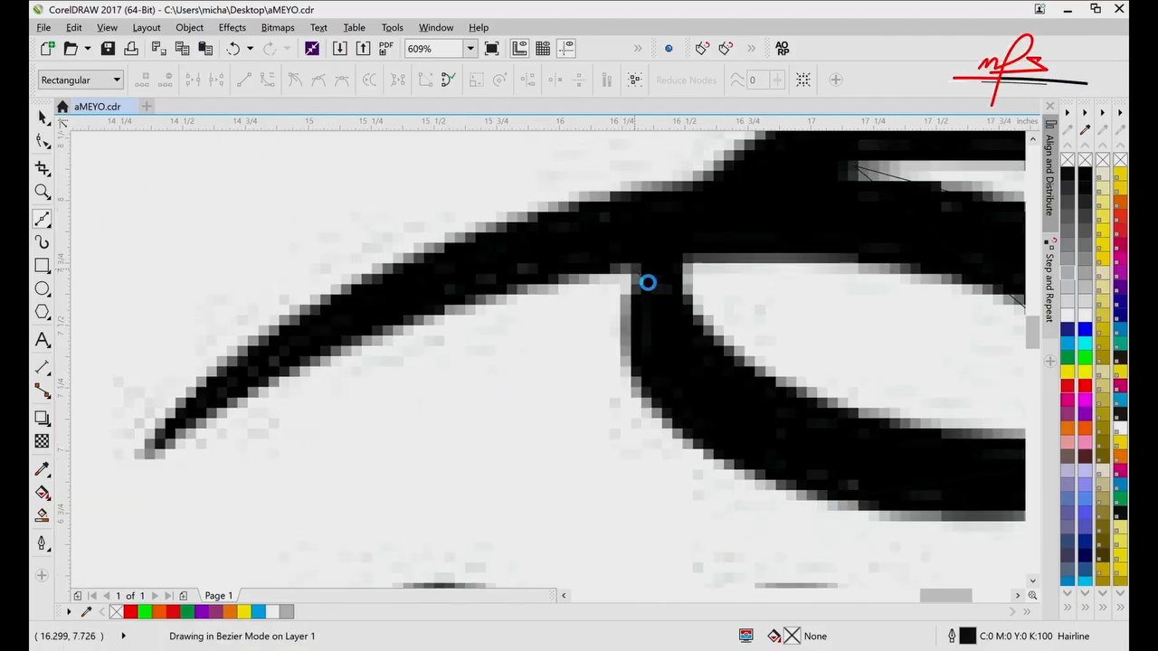
# - Carry the outline to the tail's pointed tip and back along its upper edge to the junction with the swash
pyautogui.click(142, 457)
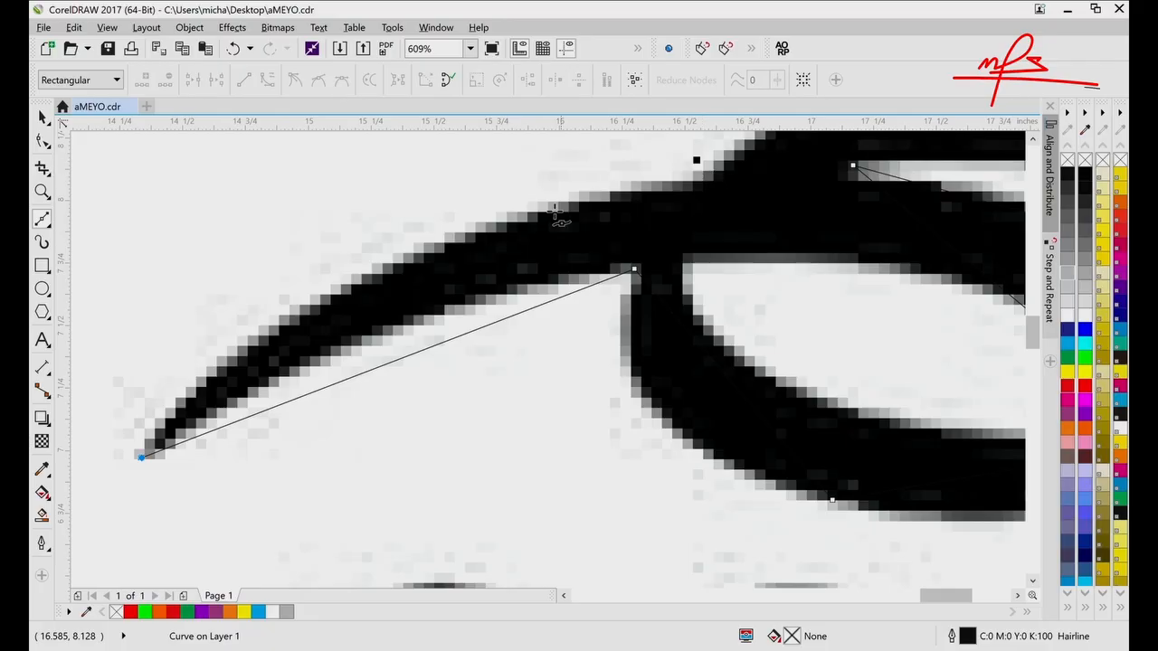
pyautogui.click(440, 250)
pyautogui.click(715, 194)
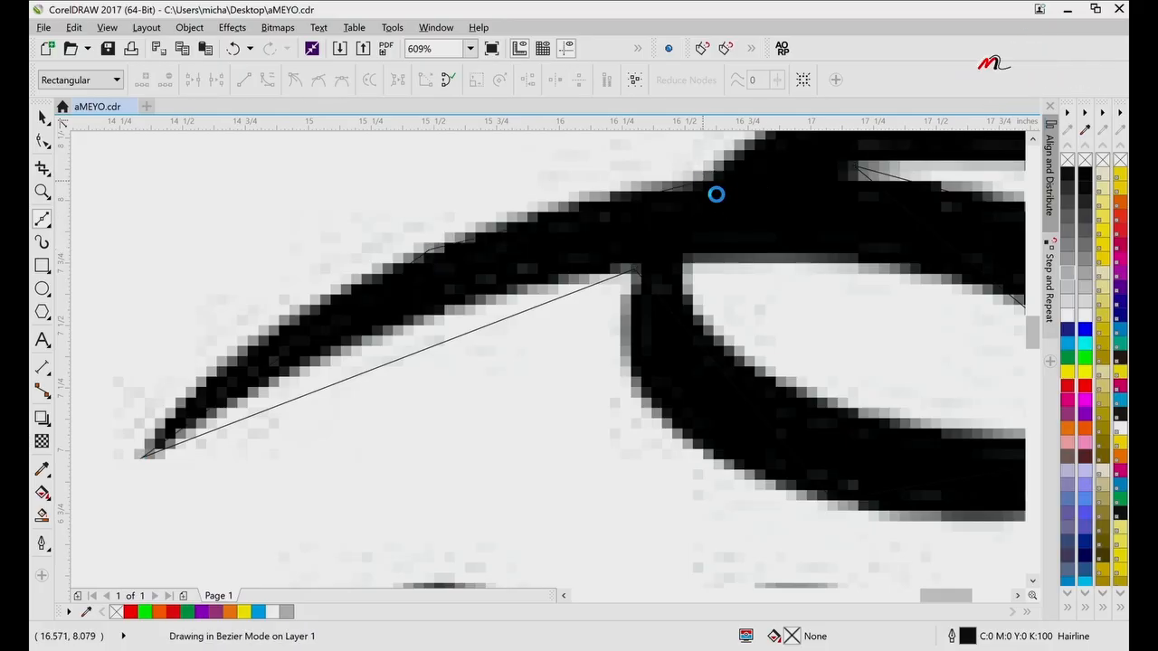
# - Continue the Bezier outline along the swash's outer upper edge with nodes over its crest and down its far side
pyautogui.hscroll(4, 714, 192)
pyautogui.scroll(3, 714, 191)
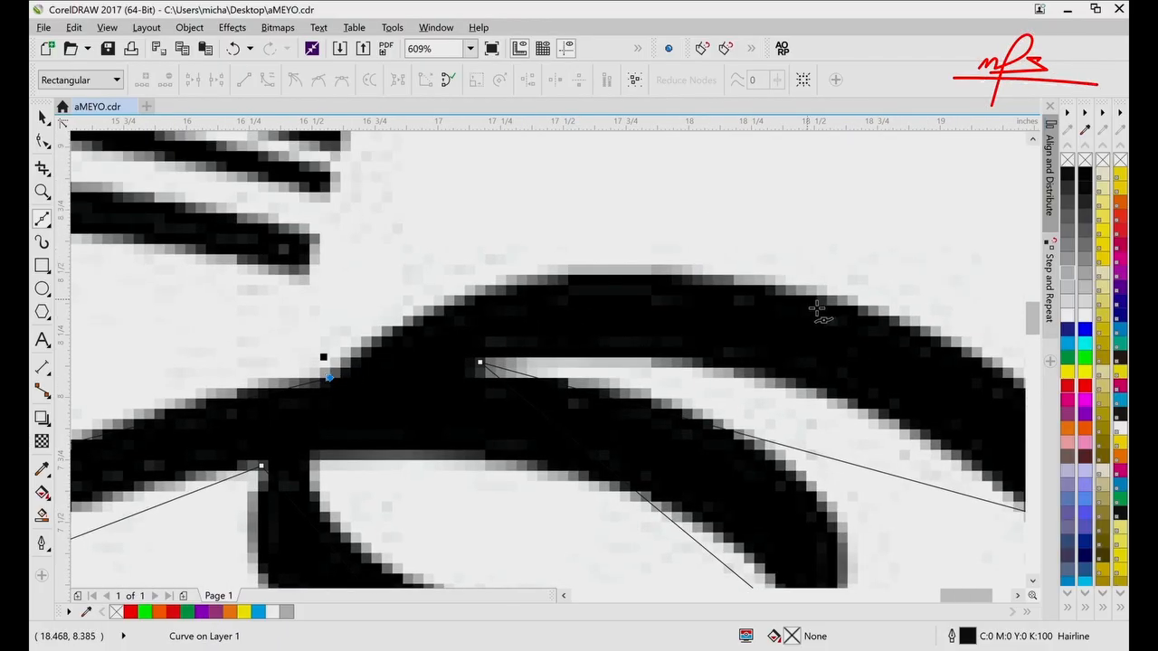
pyautogui.click(817, 308)
pyautogui.hscroll(4, 822, 306)
pyautogui.scroll(-2, 825, 307)
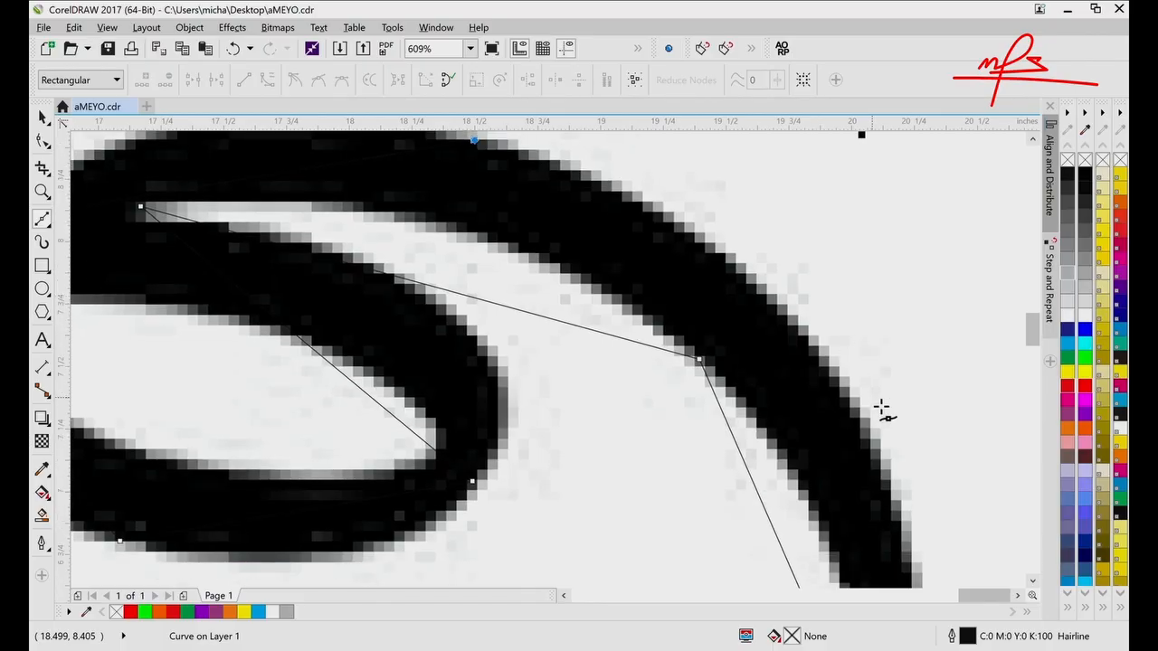
pyautogui.click(854, 391)
pyautogui.scroll(-5, 853, 398)
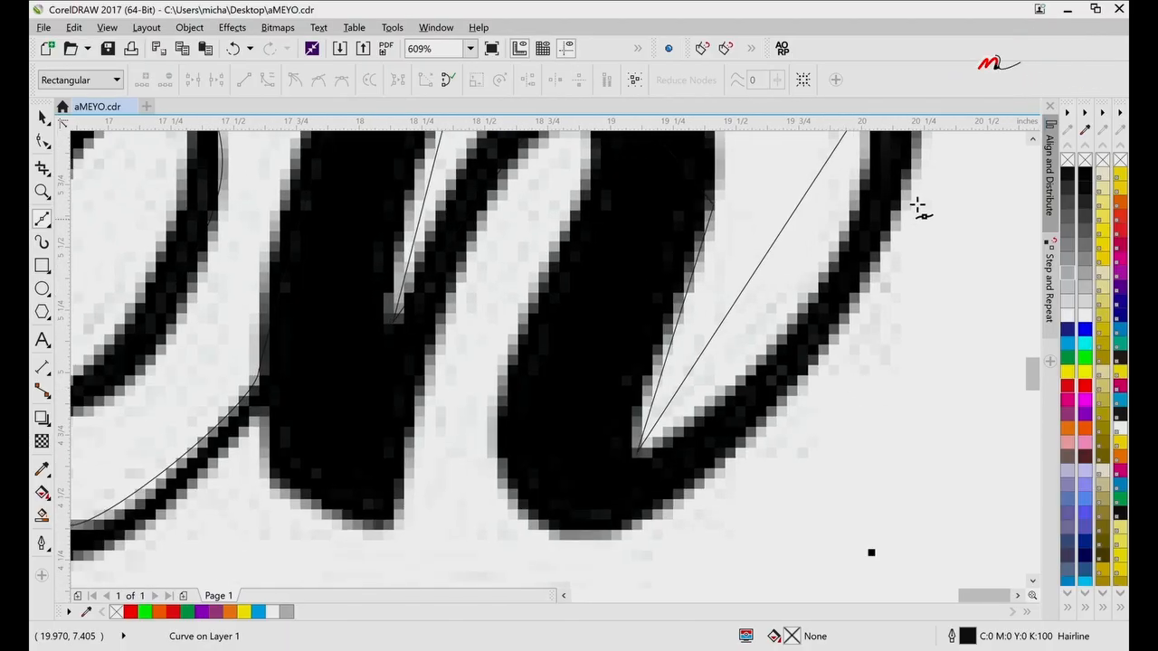
# - Curve the outline around the base of the n's last stroke and up its inner edge to the top of the gap between the strokes
pyautogui.click(596, 537)
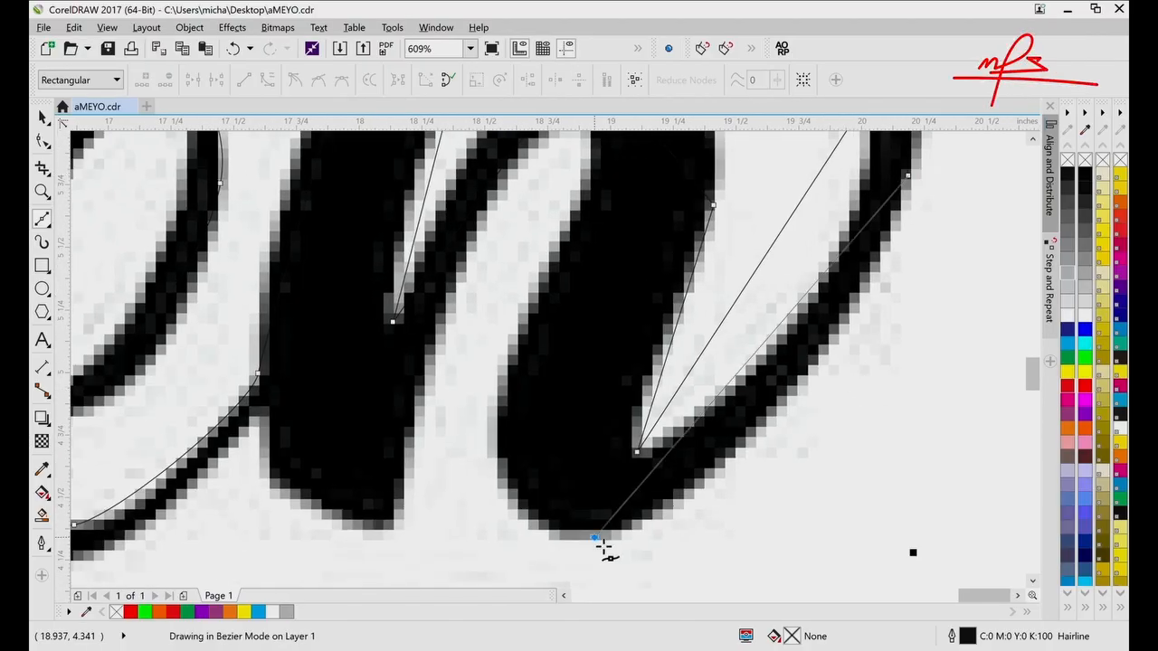
pyautogui.moveTo(601, 547); pyautogui.dragTo(491, 559)
pyautogui.moveTo(513, 369); pyautogui.dragTo(539, 321)
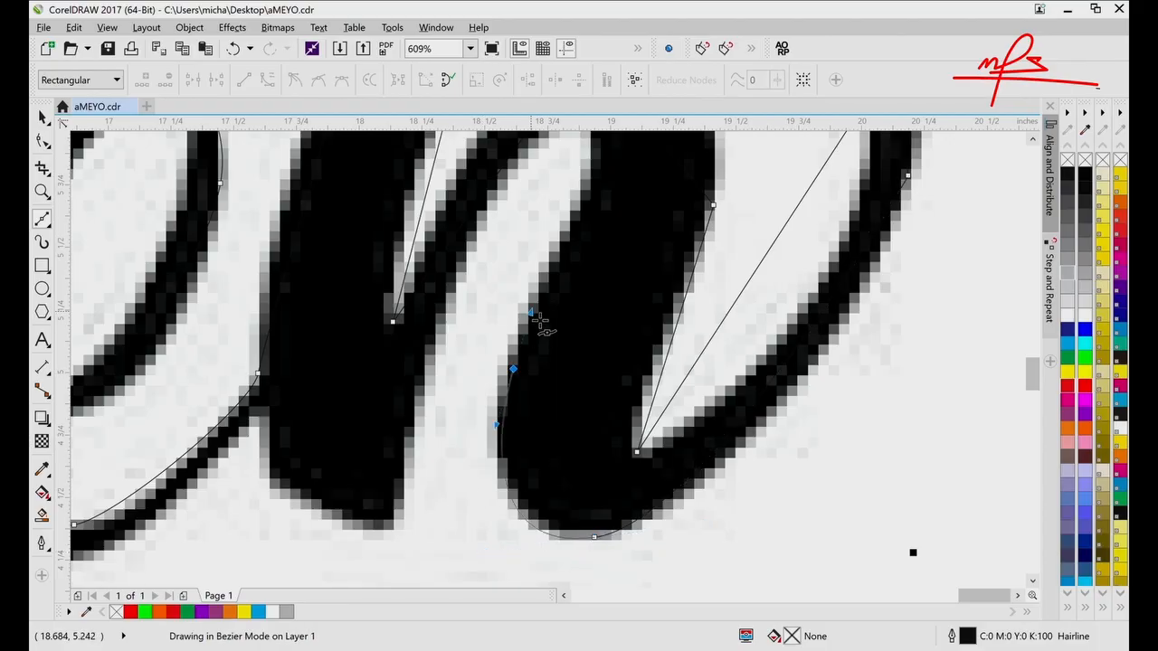
pyautogui.scroll(3, 543, 312)
pyautogui.moveTo(565, 257); pyautogui.dragTo(497, 268)
pyautogui.scroll(-5, 507, 279)
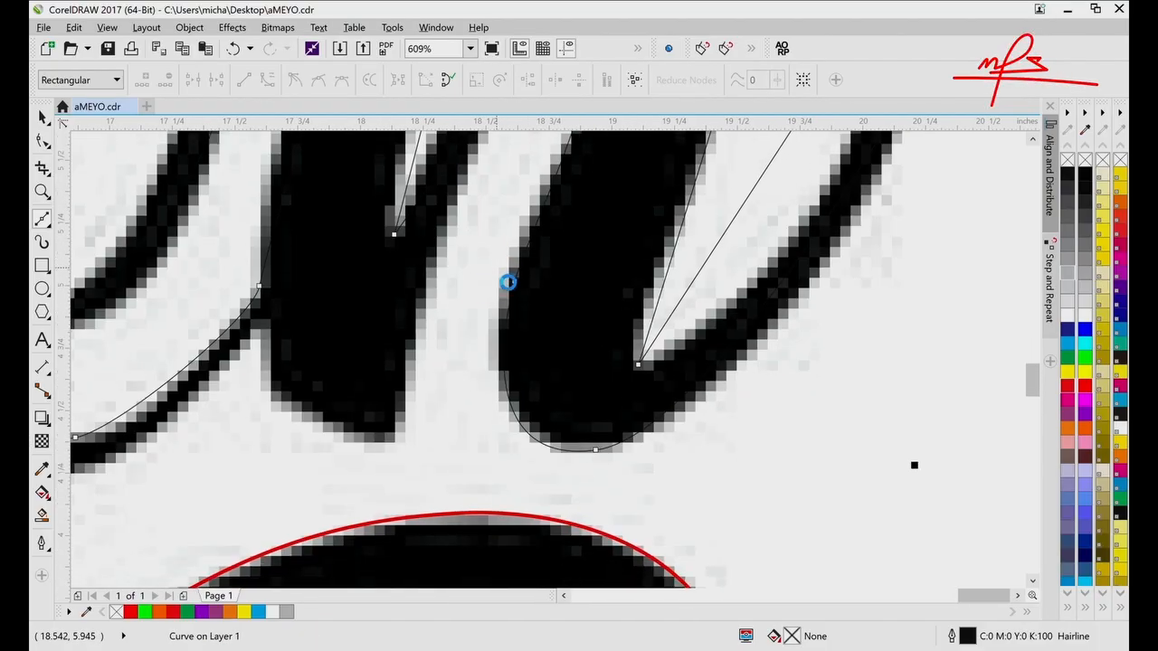
# - Outline the n's first stem down its edge, across both base corners and up to the junction with the second e
pyautogui.click(421, 284)
pyautogui.click(395, 441)
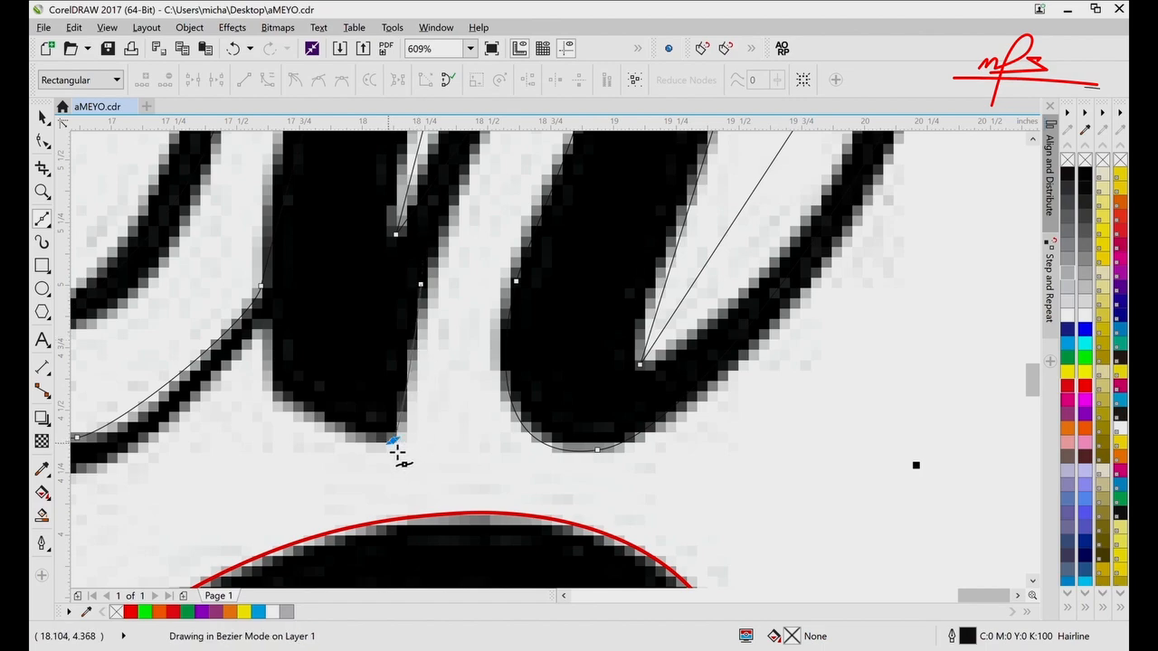
pyautogui.moveTo(270, 384); pyautogui.dragTo(276, 393)
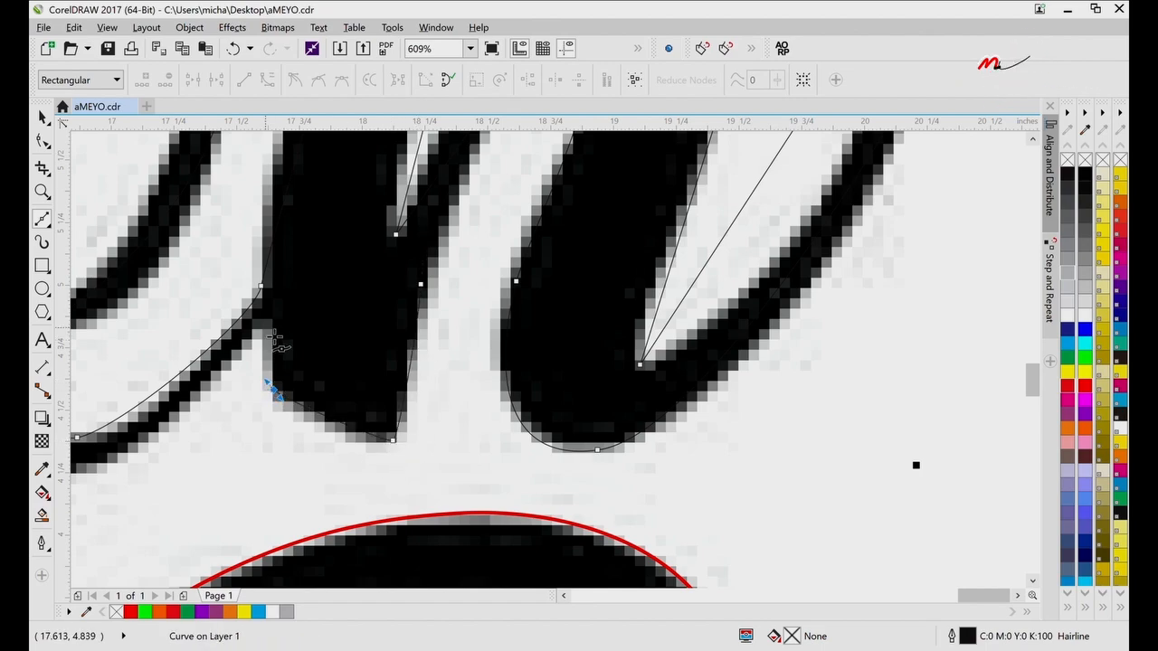
pyautogui.hscroll(-5, 274, 336)
pyautogui.scroll(-4, 274, 336)
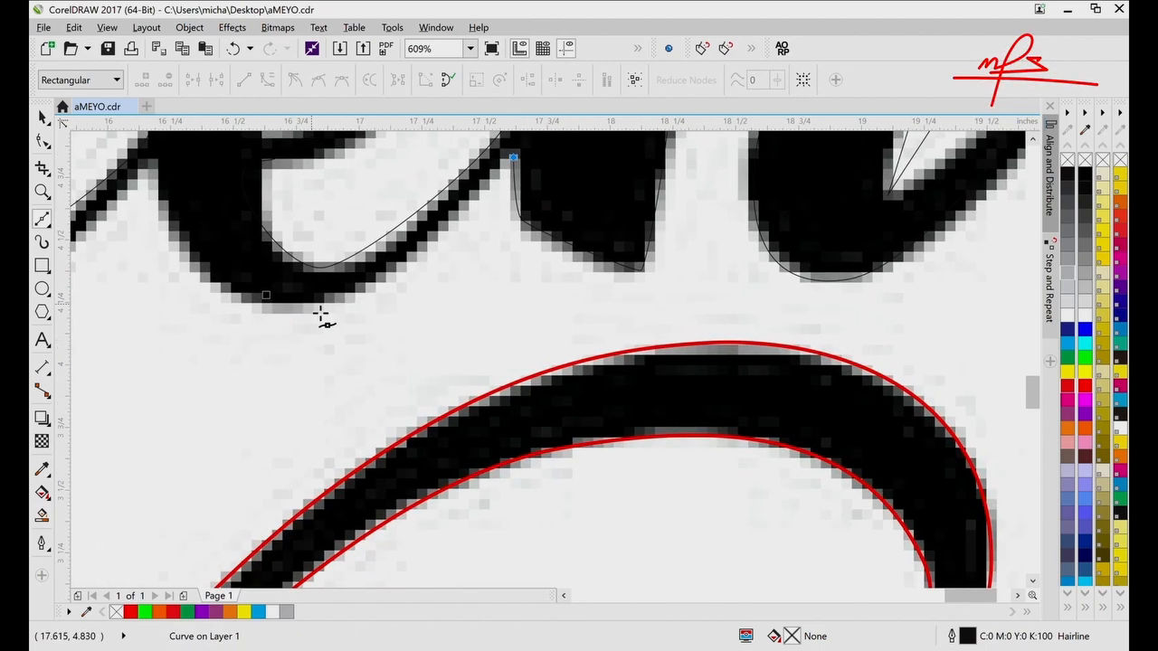
# - Trace the lower curves of both e's with nodes at each base and junction, ending where the first e meets the u
pyautogui.moveTo(319, 313); pyautogui.dragTo(239, 327)
pyautogui.hscroll(-3, 241, 333)
pyautogui.scroll(2, 243, 338)
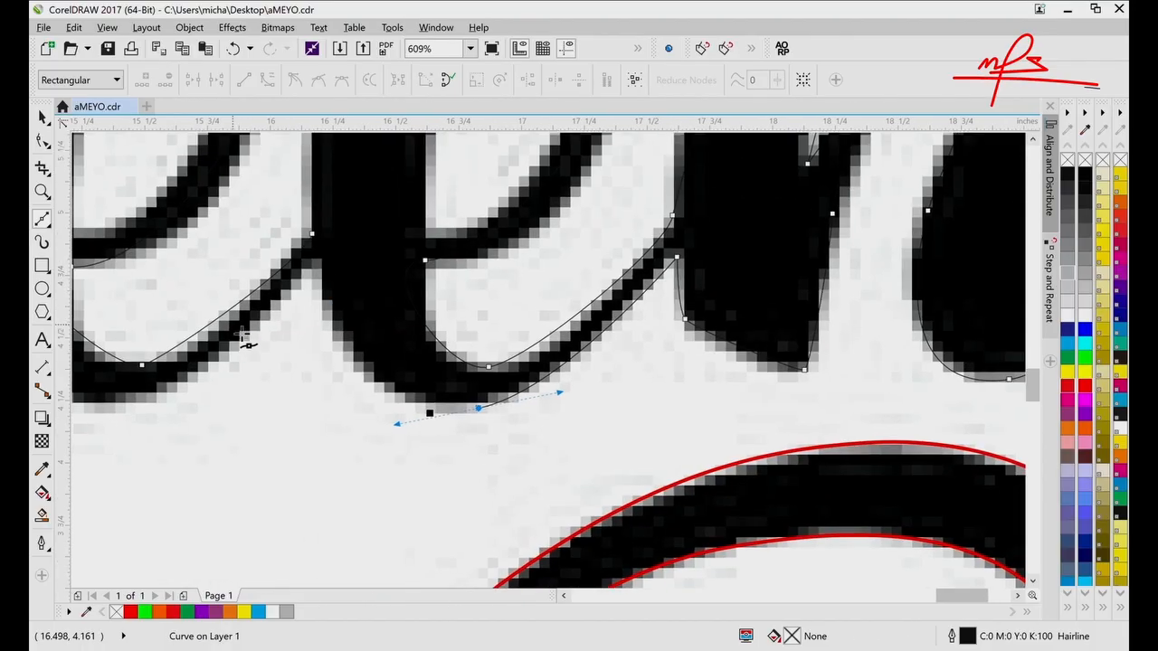
pyautogui.moveTo(316, 268); pyautogui.dragTo(311, 256)
pyautogui.hscroll(-7, 317, 264)
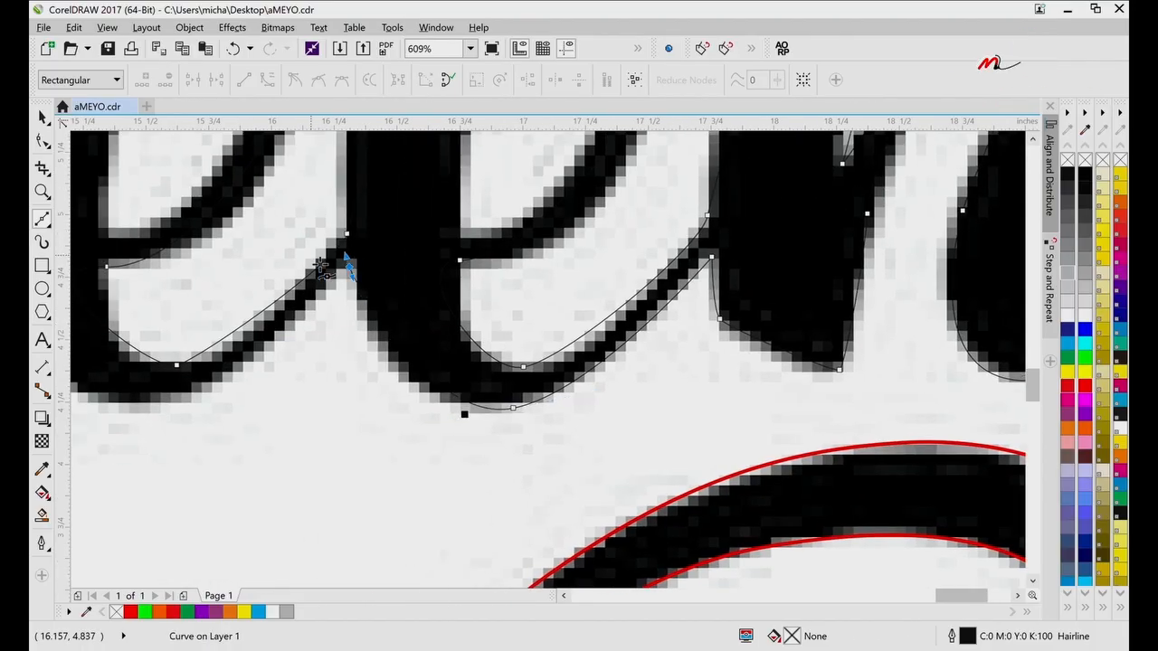
pyautogui.moveTo(493, 407); pyautogui.dragTo(390, 402)
pyautogui.moveTo(352, 298); pyautogui.dragTo(335, 271)
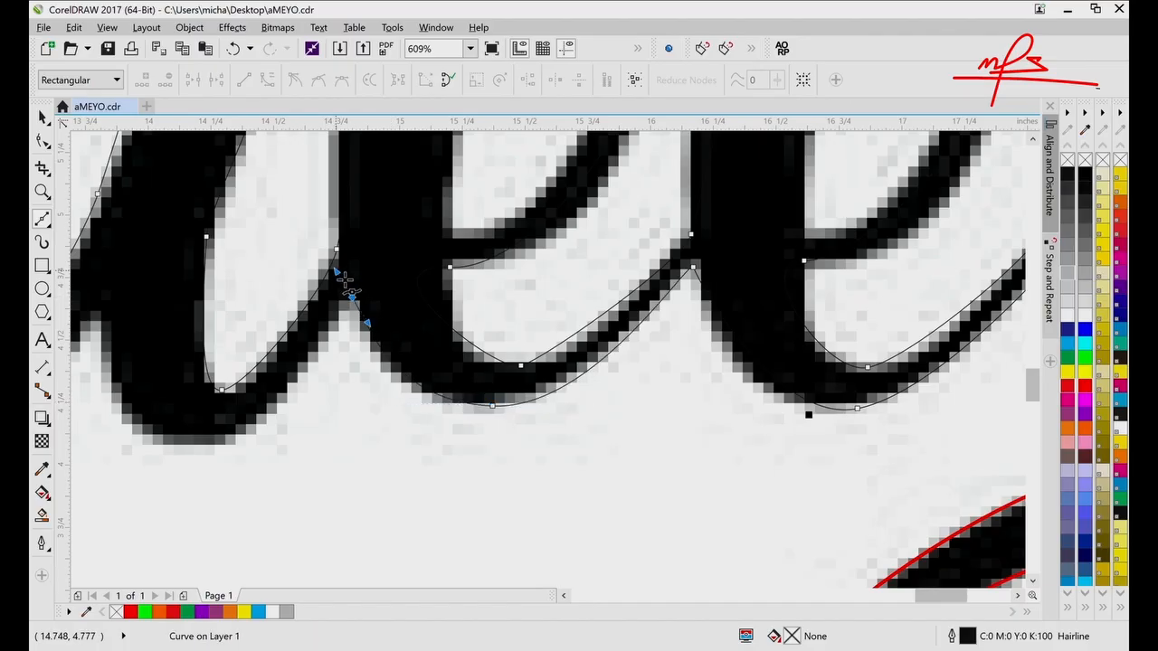
# - Trace the u's two rounded bases and the notch between them, ending with a curved node on the u's outer edge
pyautogui.hscroll(-4, 398, 435)
pyautogui.moveTo(387, 447); pyautogui.dragTo(310, 447)
pyautogui.moveTo(282, 318); pyautogui.dragTo(291, 330)
pyautogui.hscroll(-5, 290, 312)
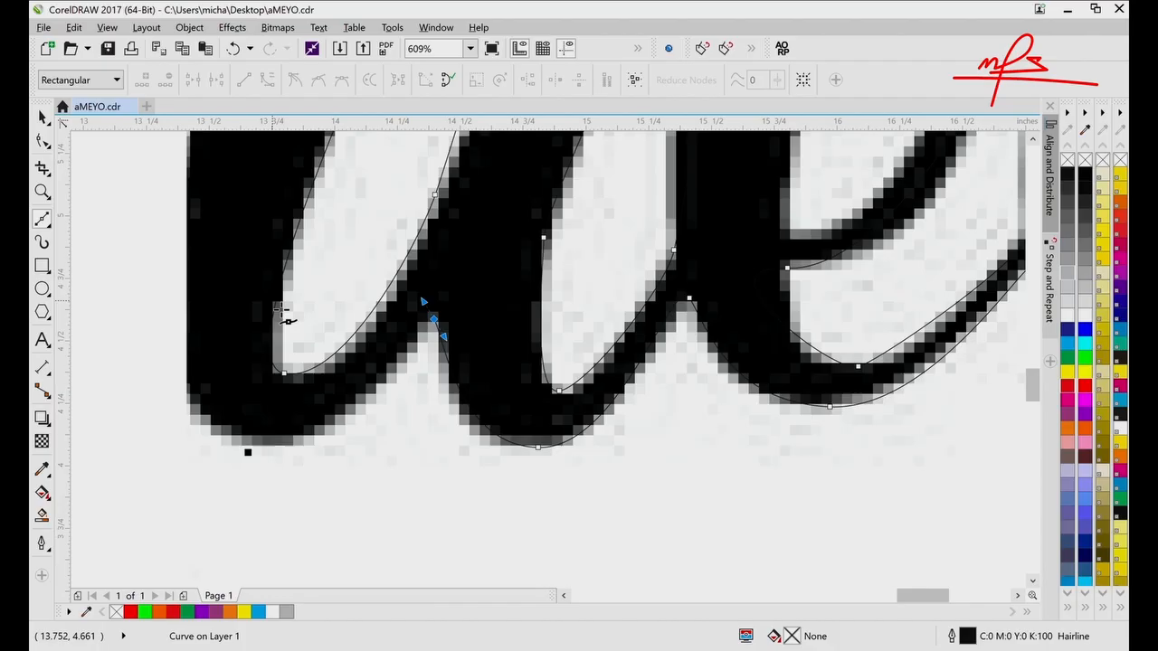
pyautogui.moveTo(350, 441); pyautogui.dragTo(276, 435)
pyautogui.moveTo(255, 254); pyautogui.dragTo(243, 206)
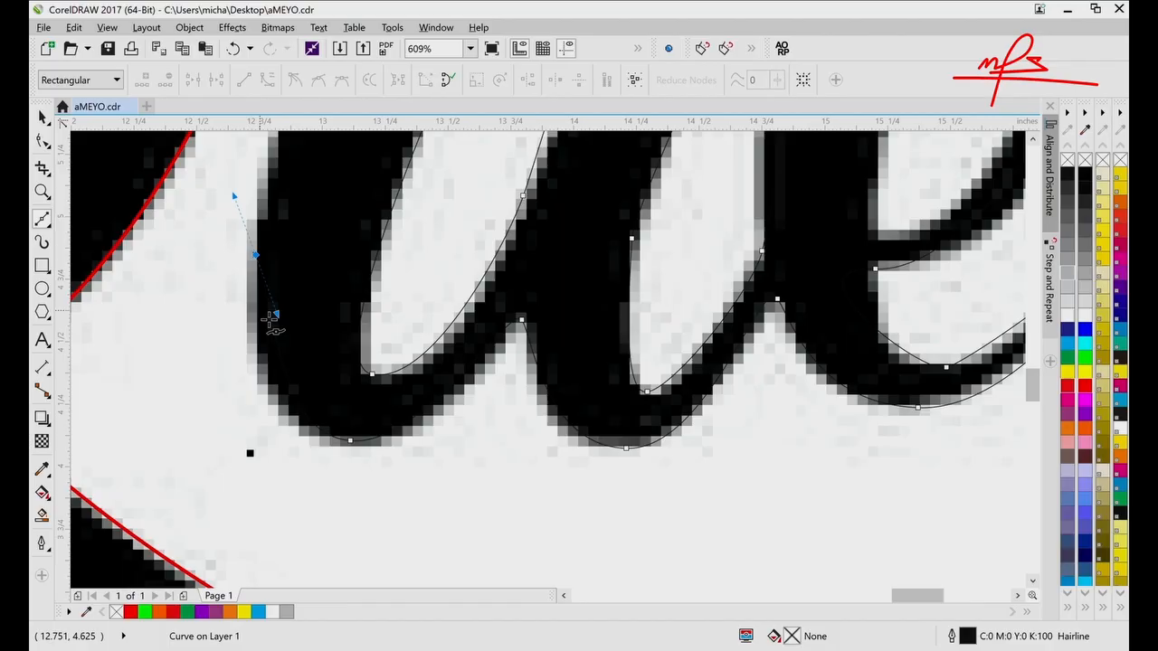
pyautogui.scroll(2, 334, 363)
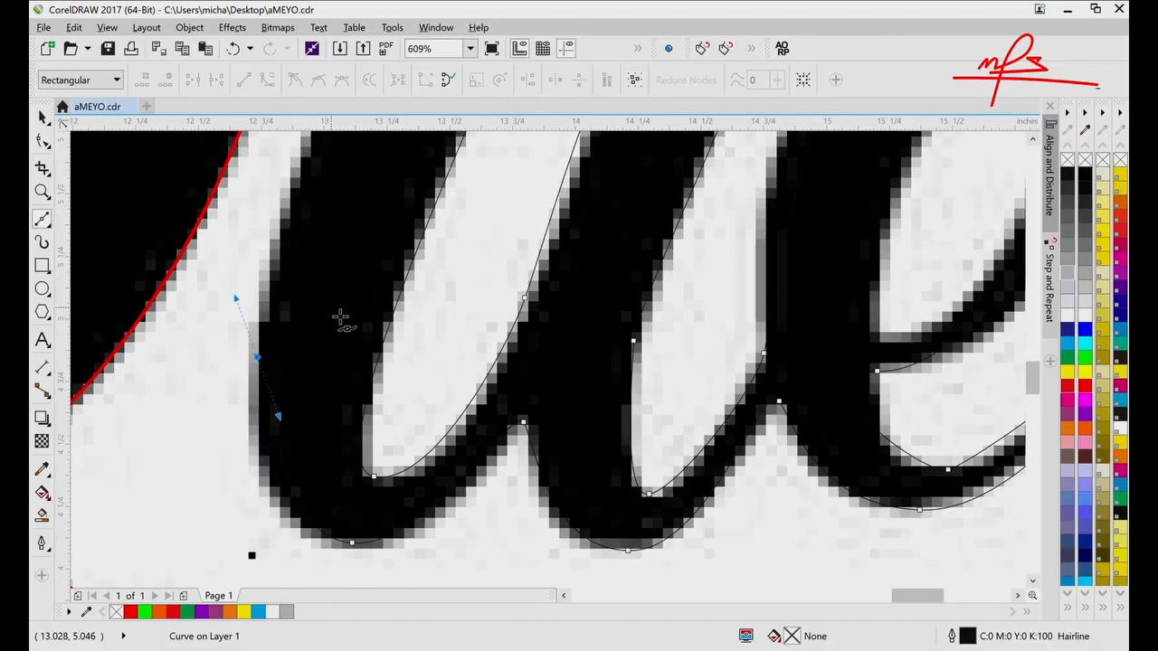
pyautogui.scroll(3, 338, 316)
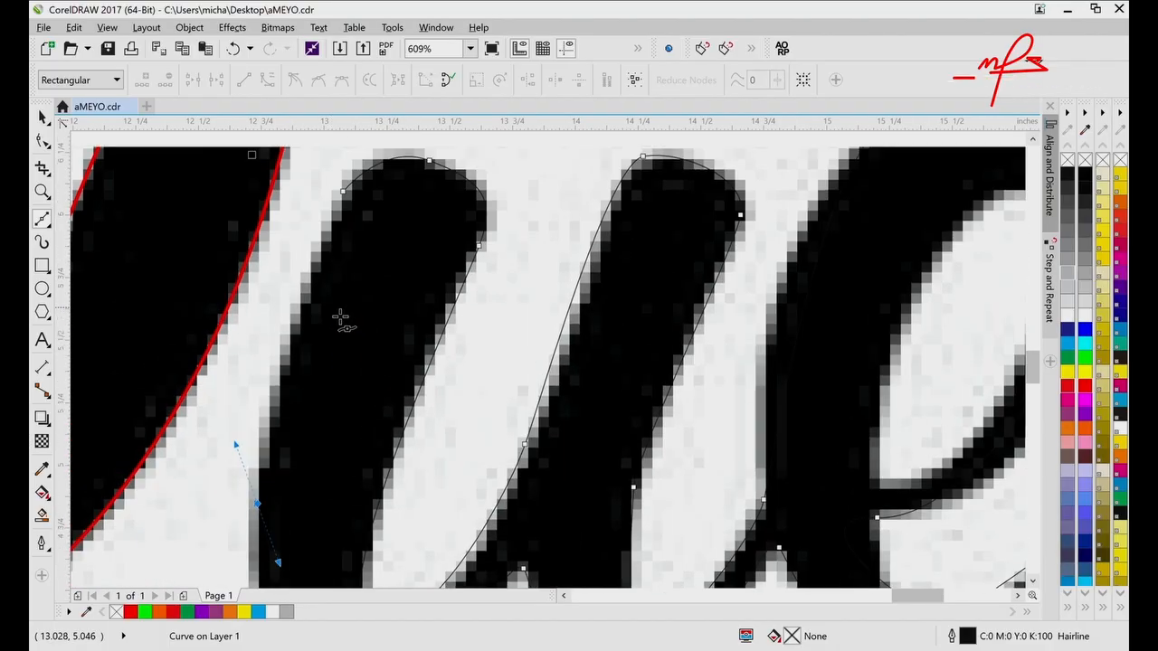
# - Carry the outline up the u's first stem, close it at its starting node, and color the outline red
pyautogui.click(294, 331)
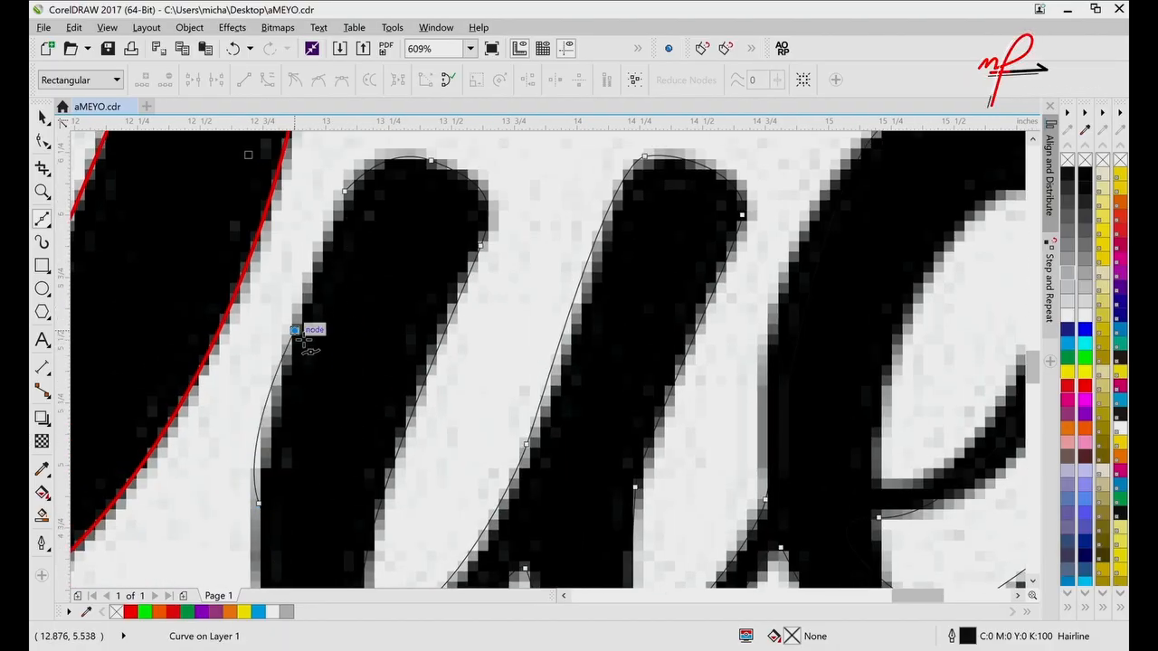
pyautogui.click(345, 191)
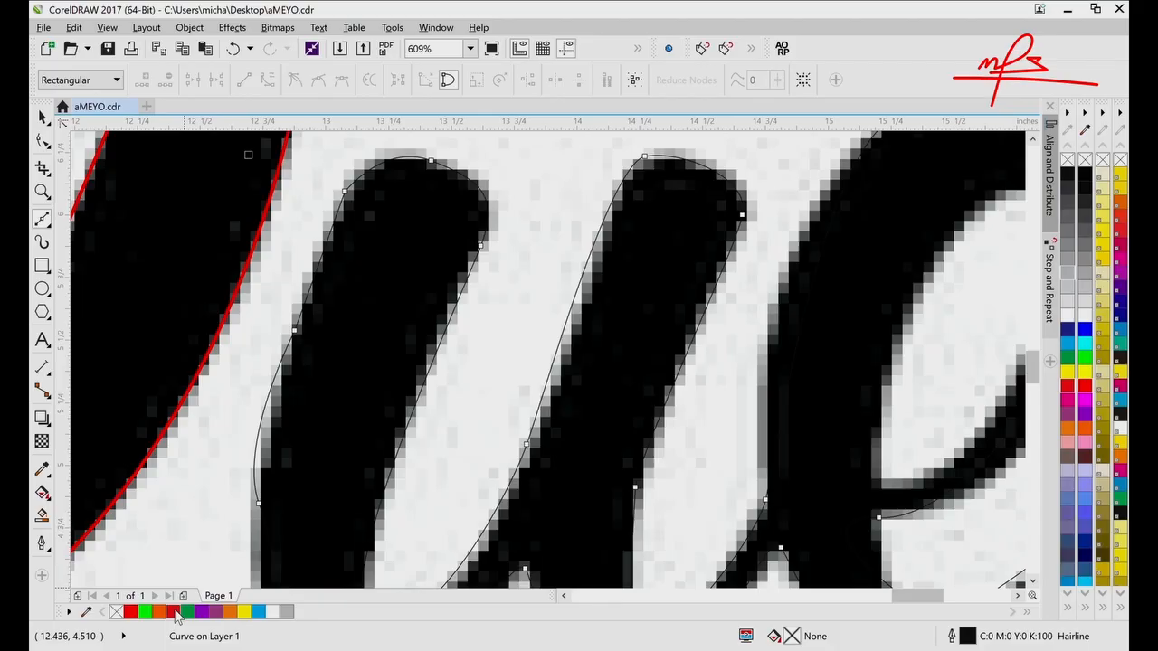
pyautogui.rightClick(177, 615)
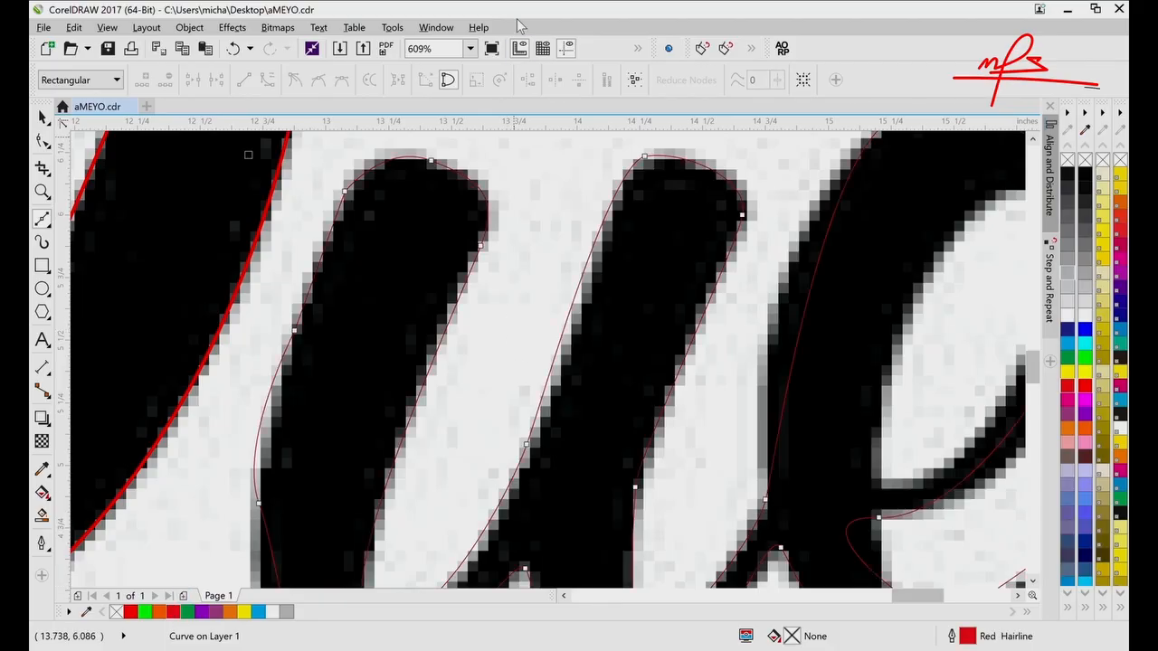
pyautogui.press('space')
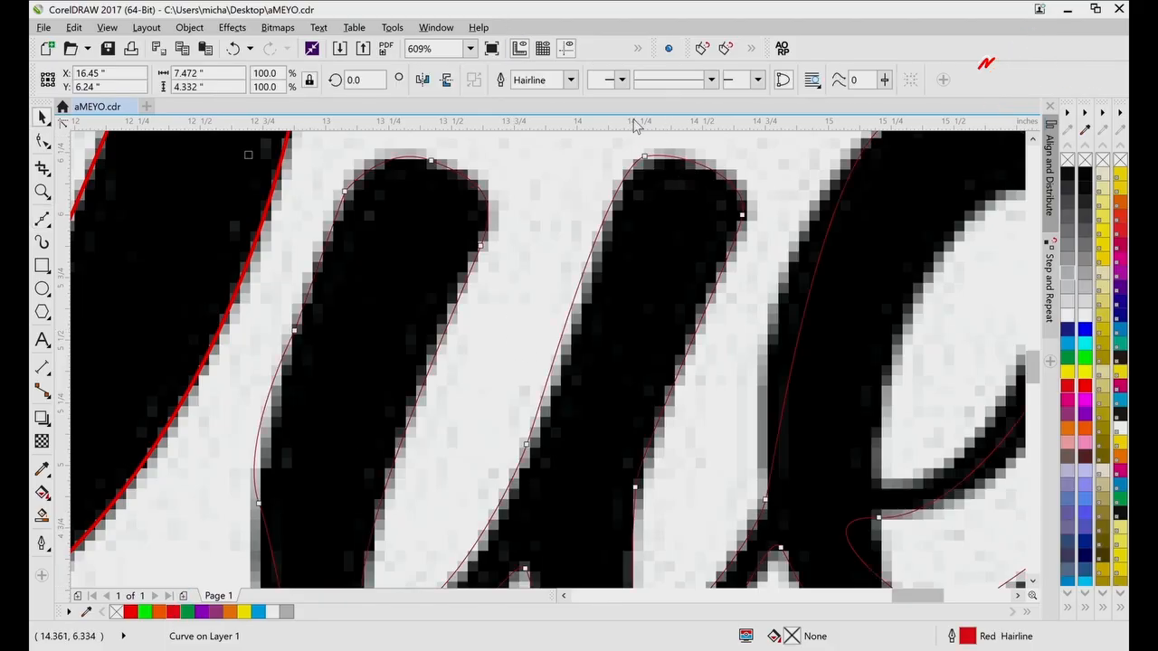
# - Set the traced curve's outline width to 1 pt
pyautogui.click(573, 82)
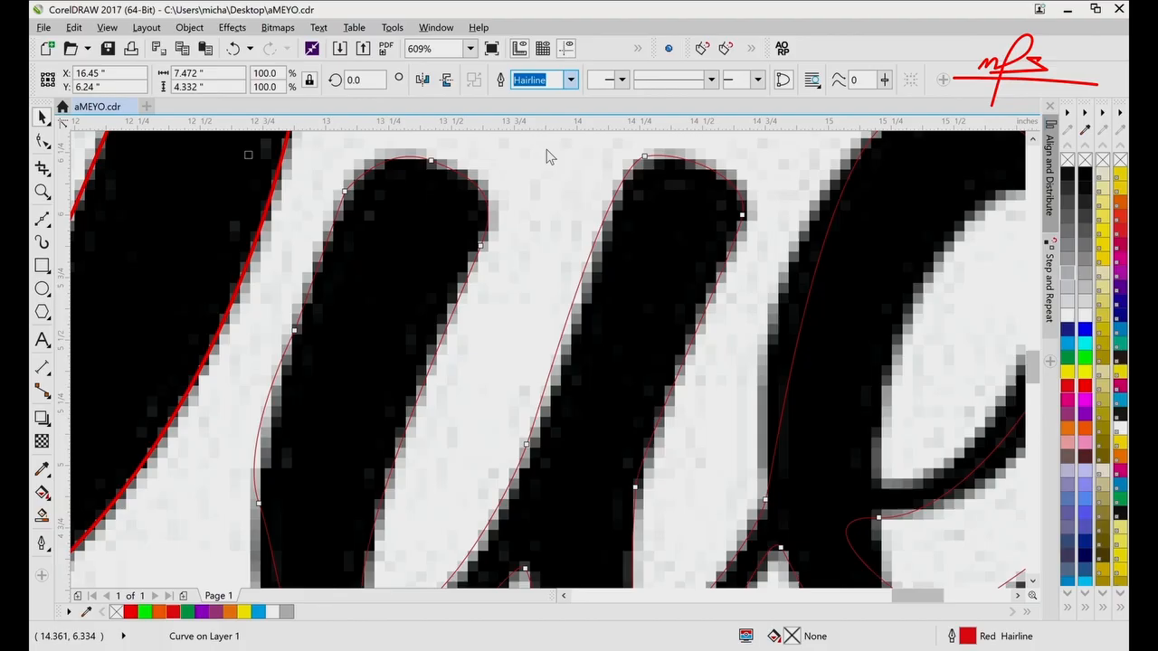
pyautogui.write('1')
pyautogui.press('Return')
pyautogui.scroll(-3, 570, 287)
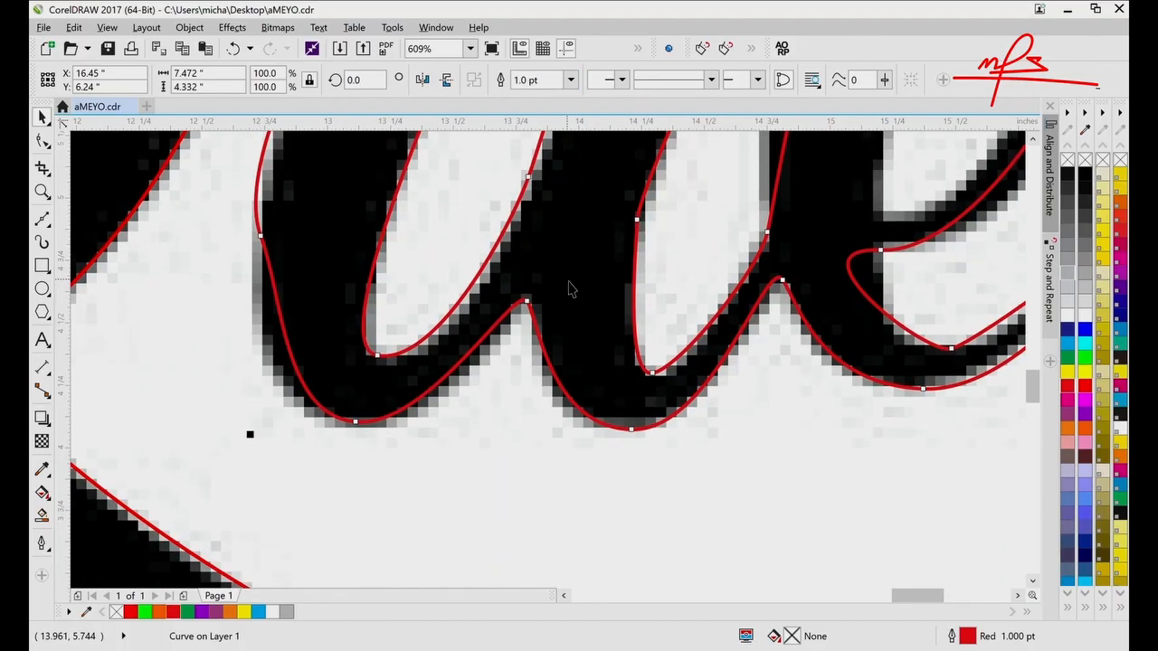
pyautogui.scroll(3, 570, 287)
# - Try a 0.75 pt outline width on the traced curve, and return it to hairline
pyautogui.click(573, 81)
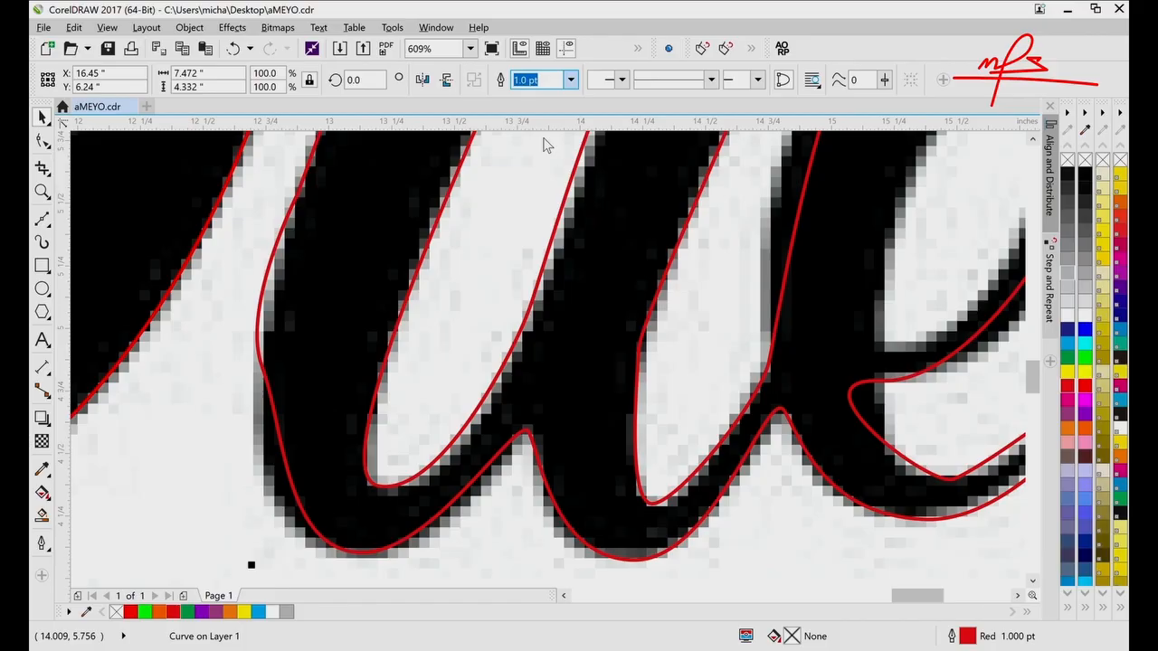
pyautogui.write('0.75')
pyautogui.press('Return')
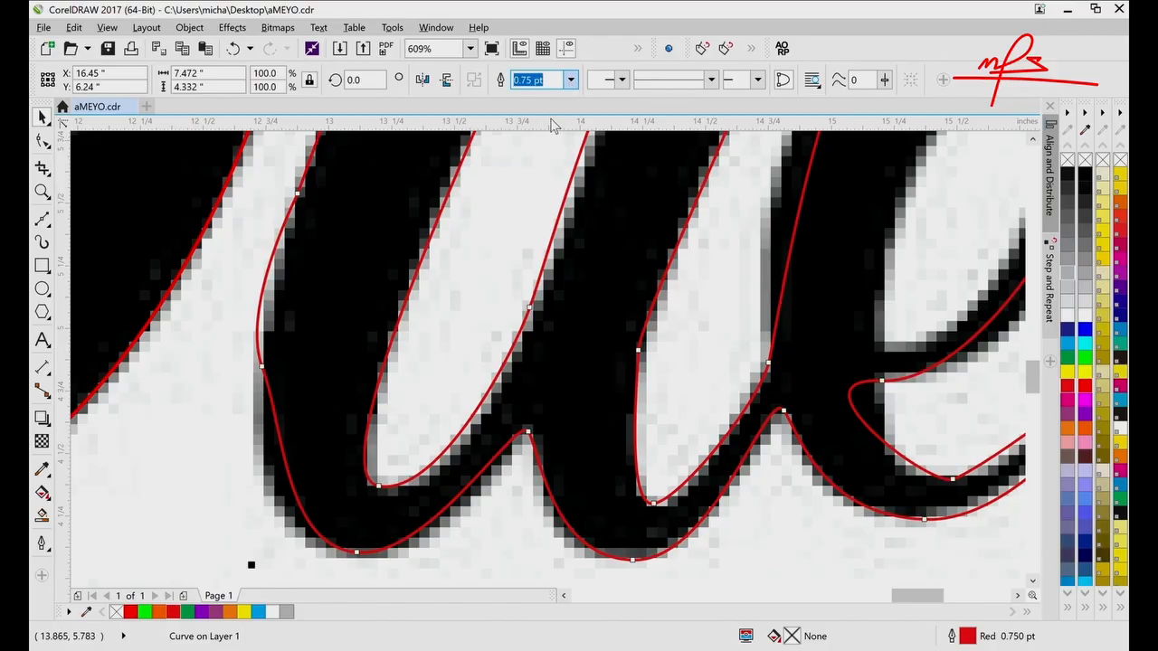
pyautogui.click(546, 113)
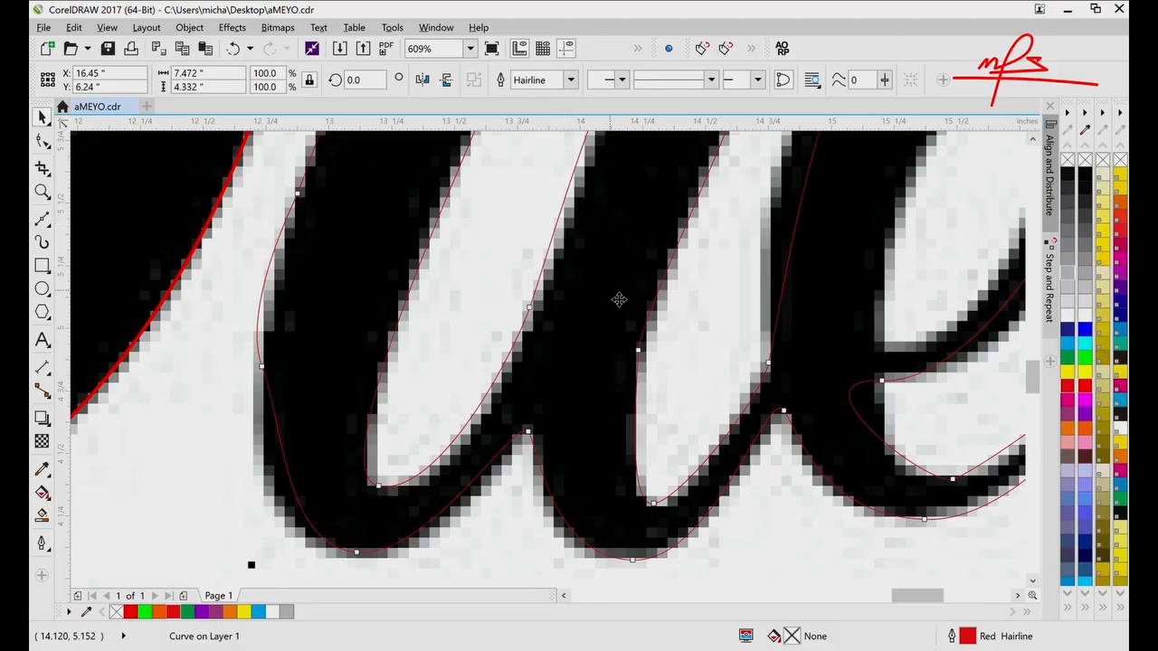
# - Open the traced curve for node editing and examine the nodes around the top of the u's first stem
pyautogui.scroll(5, 619, 300)
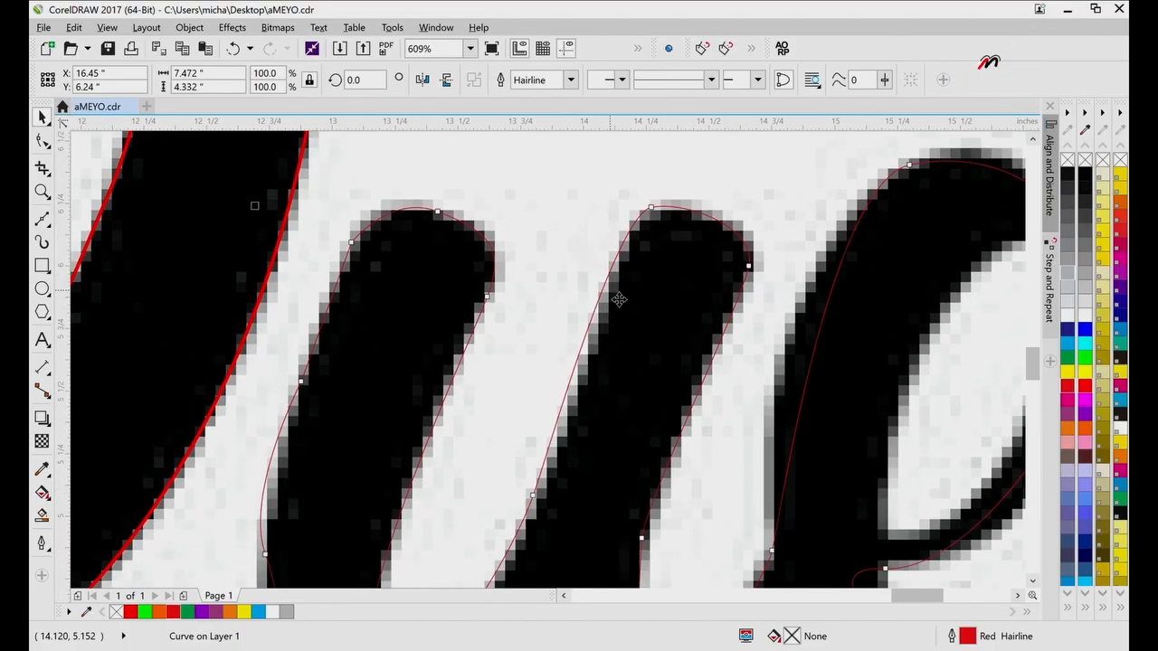
pyautogui.click(499, 323)
pyautogui.click(477, 323)
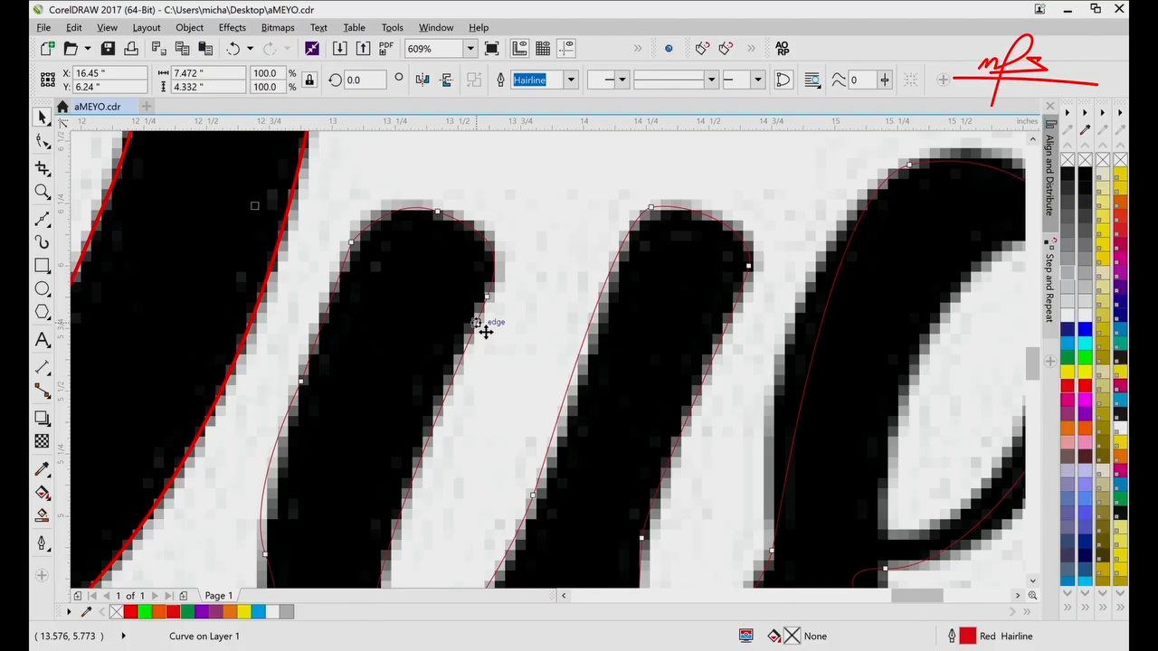
pyautogui.press('F10')
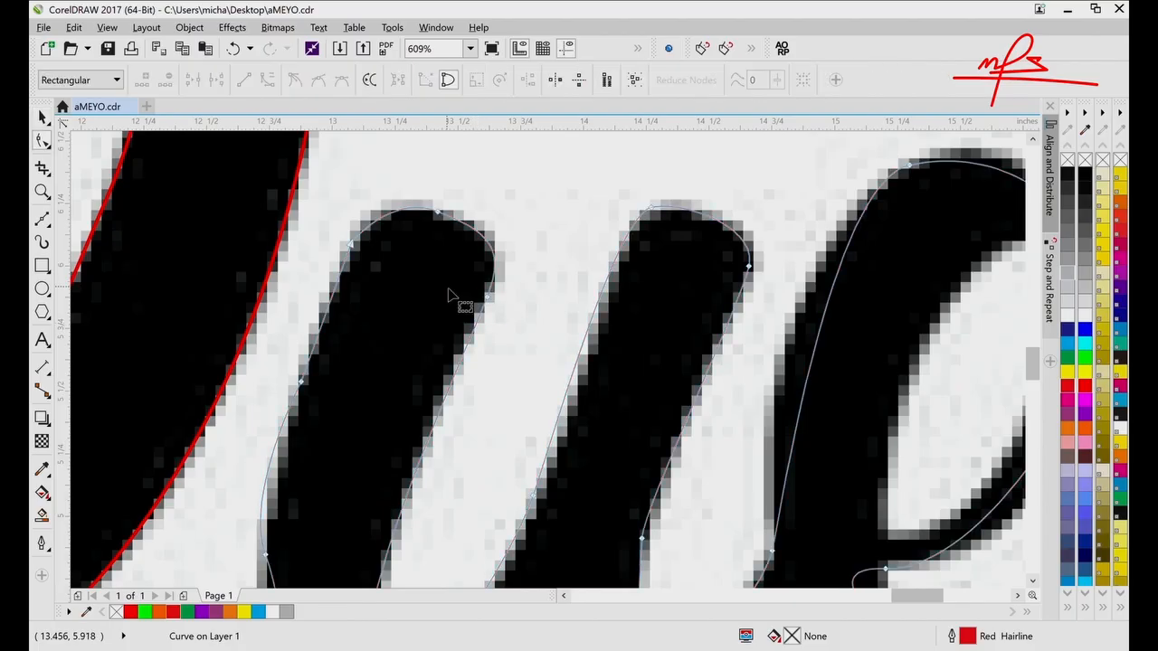
pyautogui.click(488, 298)
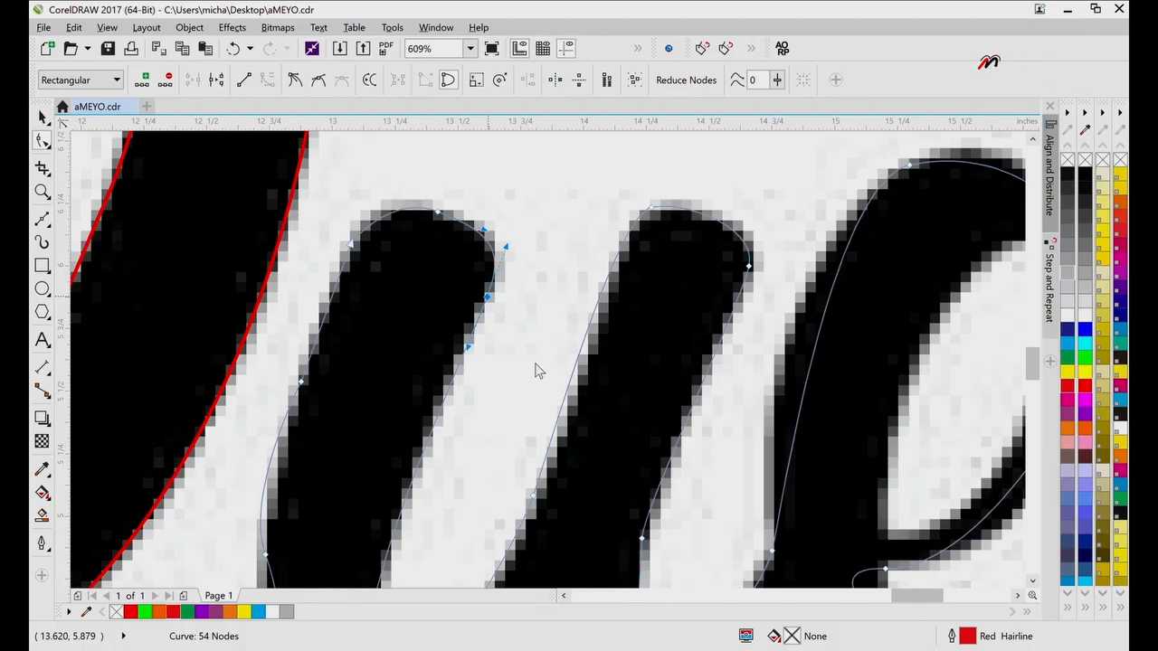
pyautogui.click(303, 383)
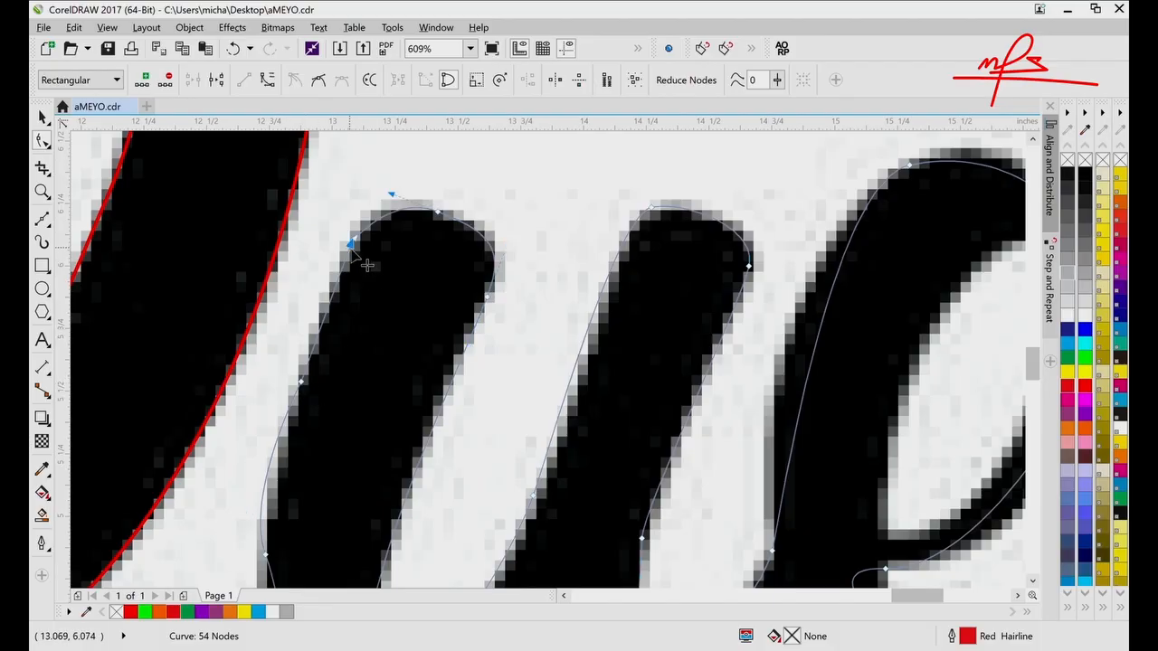
pyautogui.moveTo(357, 237); pyautogui.dragTo(443, 216)
# - Move the first node of the u's first stem down along its outer edge, and delete the extra node on the stem's rounded top
pyautogui.press('z')
pyautogui.click(492, 287)
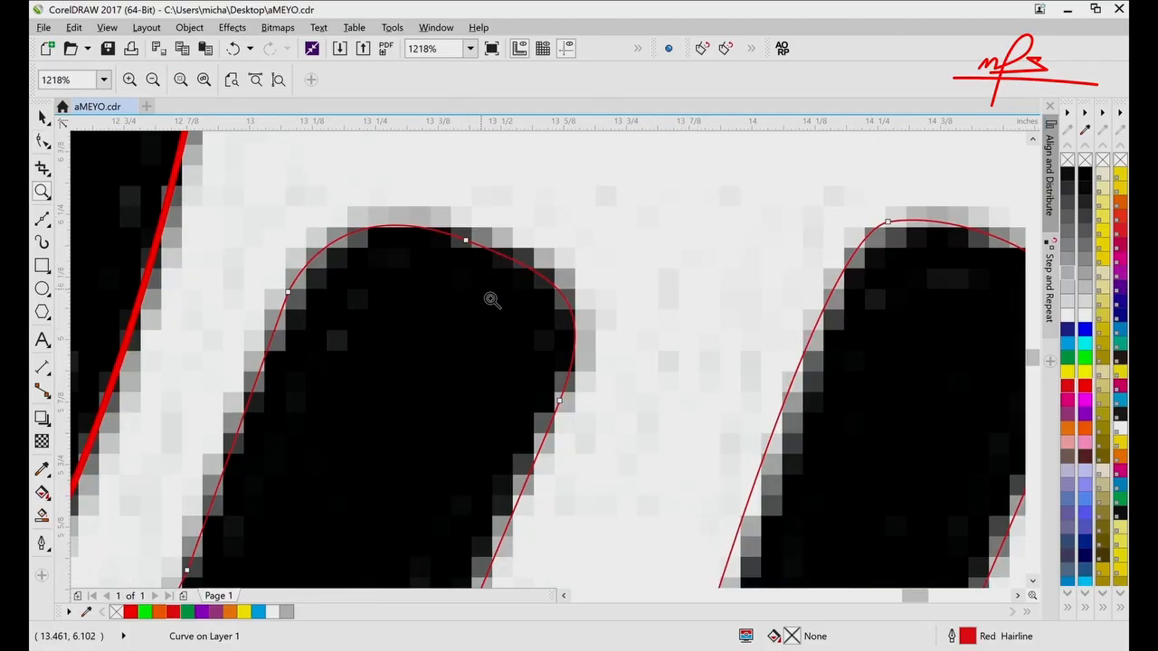
pyautogui.press('F10')
pyautogui.moveTo(288, 294); pyautogui.dragTo(315, 242)
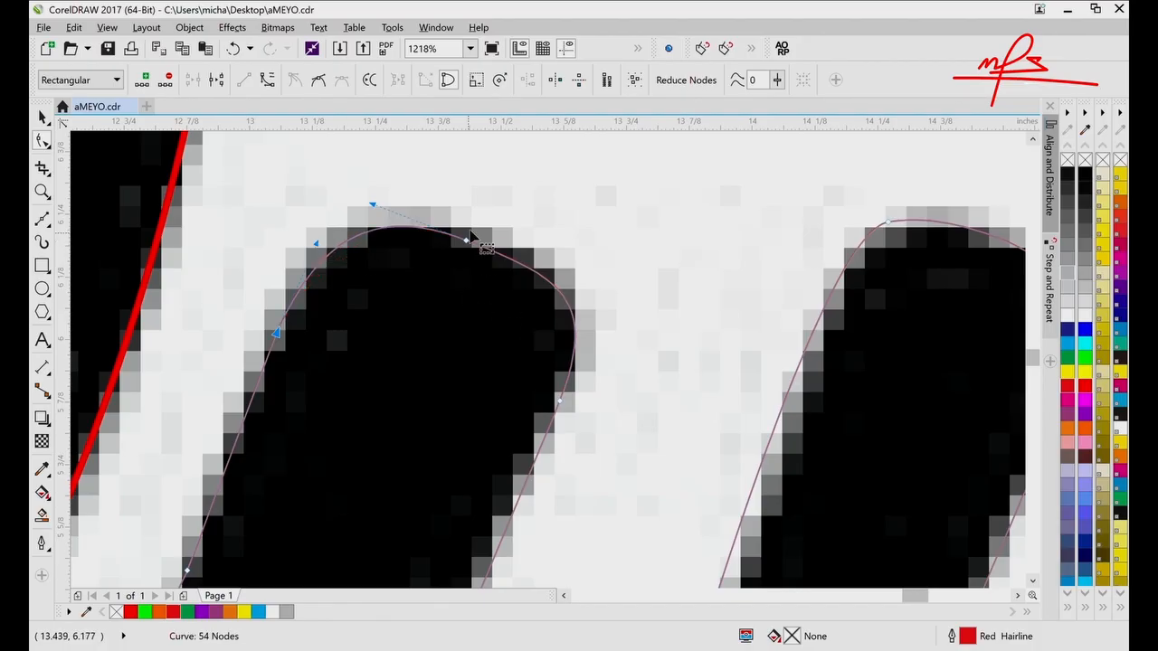
pyautogui.click(466, 240)
pyautogui.press('Delete')
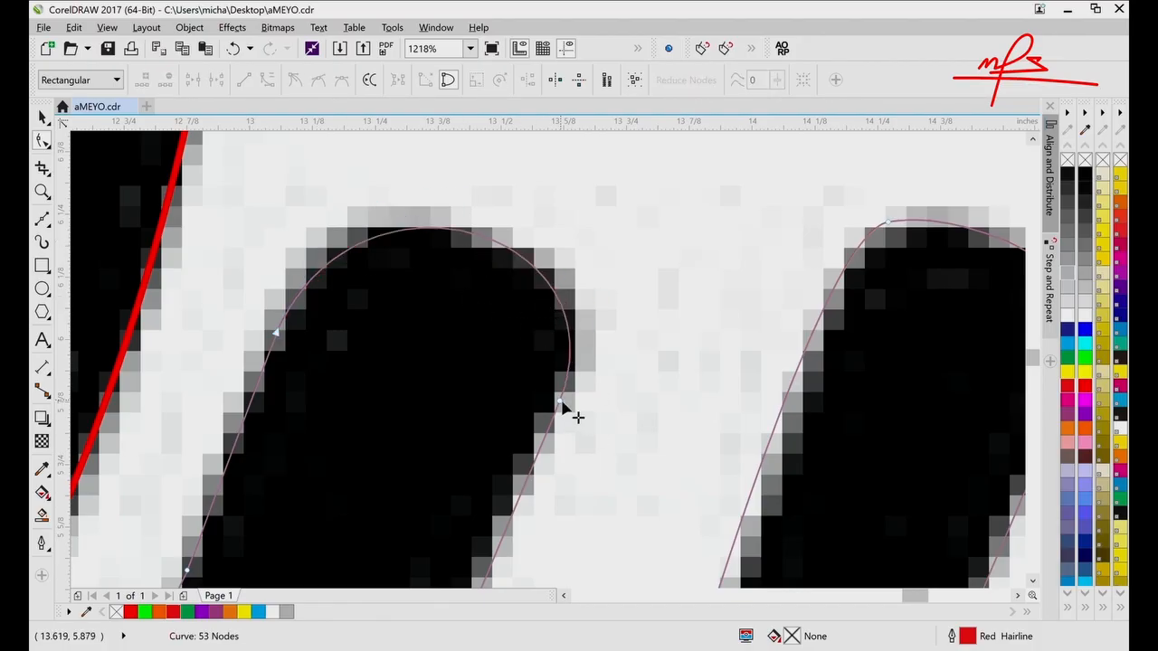
# - Move the node on the first stem's inner edge slightly up, and adjust the curve handles to fit the stem's rounded top
pyautogui.moveTo(562, 406); pyautogui.dragTo(573, 365)
pyautogui.moveTo(634, 191); pyautogui.dragTo(618, 237)
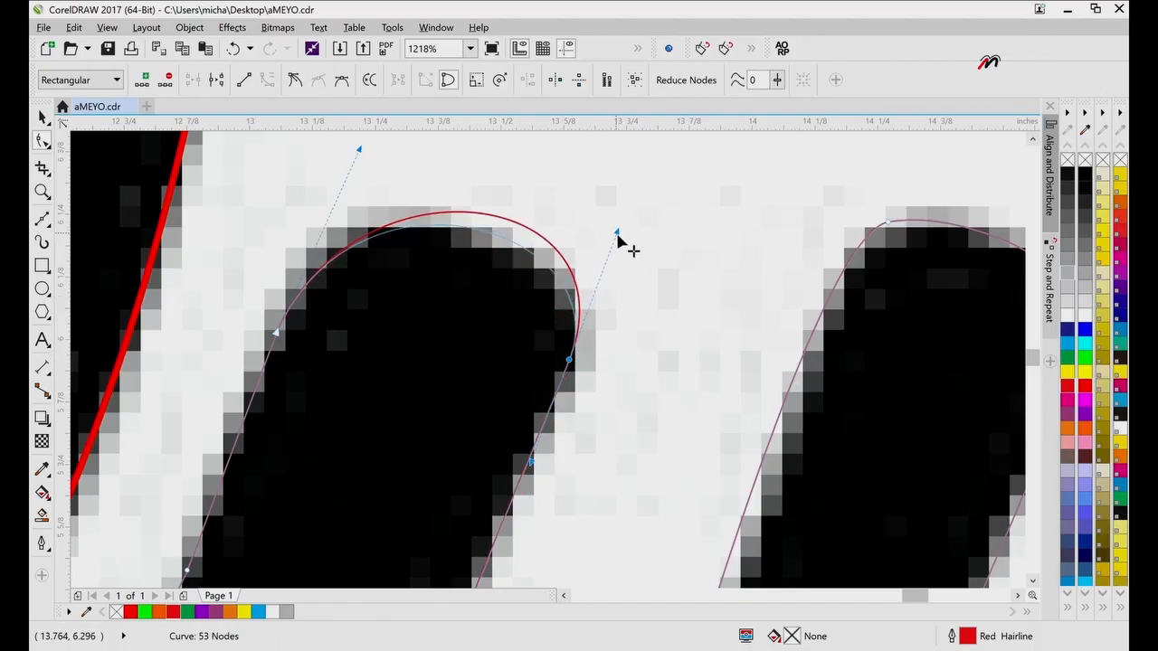
pyautogui.moveTo(359, 149); pyautogui.dragTo(345, 145)
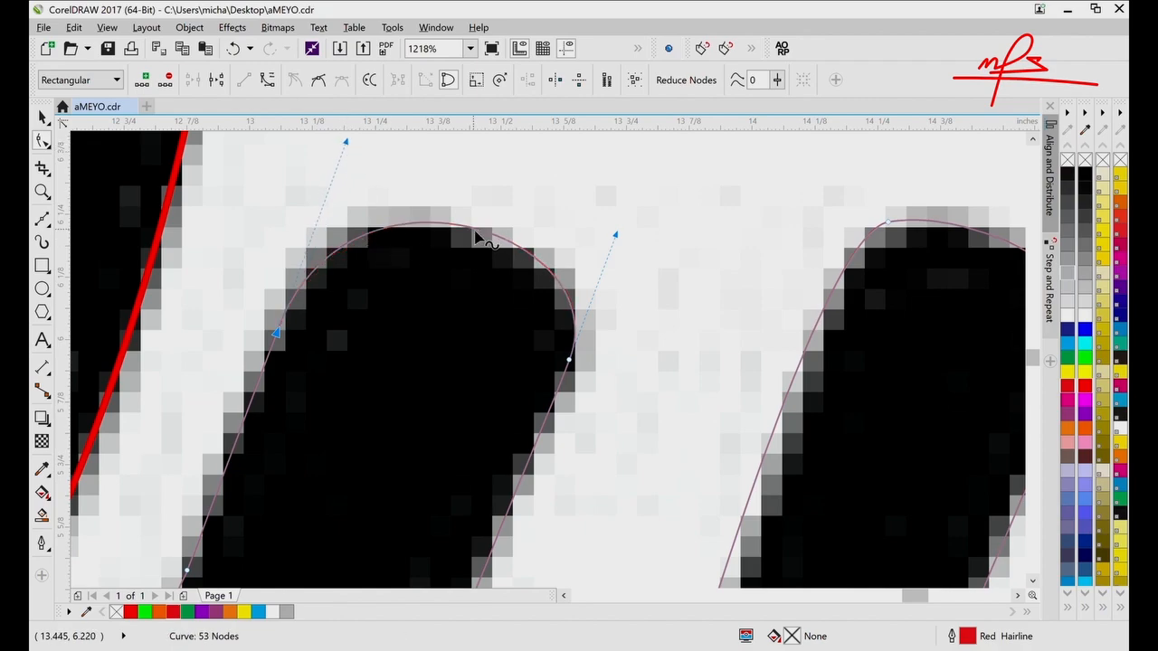
# - Add a node on the rounded top of the u's first stem, and shape the curve around it to follow the letter's edge
pyautogui.doubleClick(475, 229)
pyautogui.moveTo(475, 230); pyautogui.dragTo(465, 238)
pyautogui.click(375, 212)
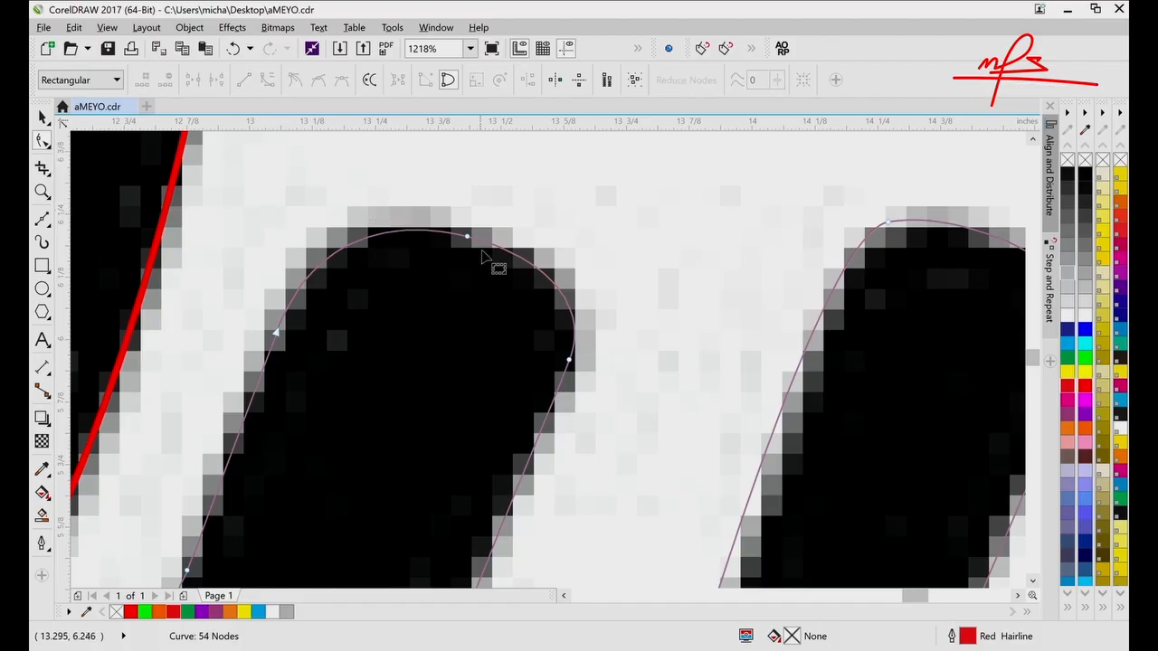
pyautogui.click(466, 237)
pyautogui.moveTo(398, 221); pyautogui.dragTo(378, 218)
# - Delete the extra node on the lower outer edge of the u's first stem, and level and lengthen the handles of the node at its base
pyautogui.scroll(-2, 439, 327)
pyautogui.scroll(-4, 436, 321)
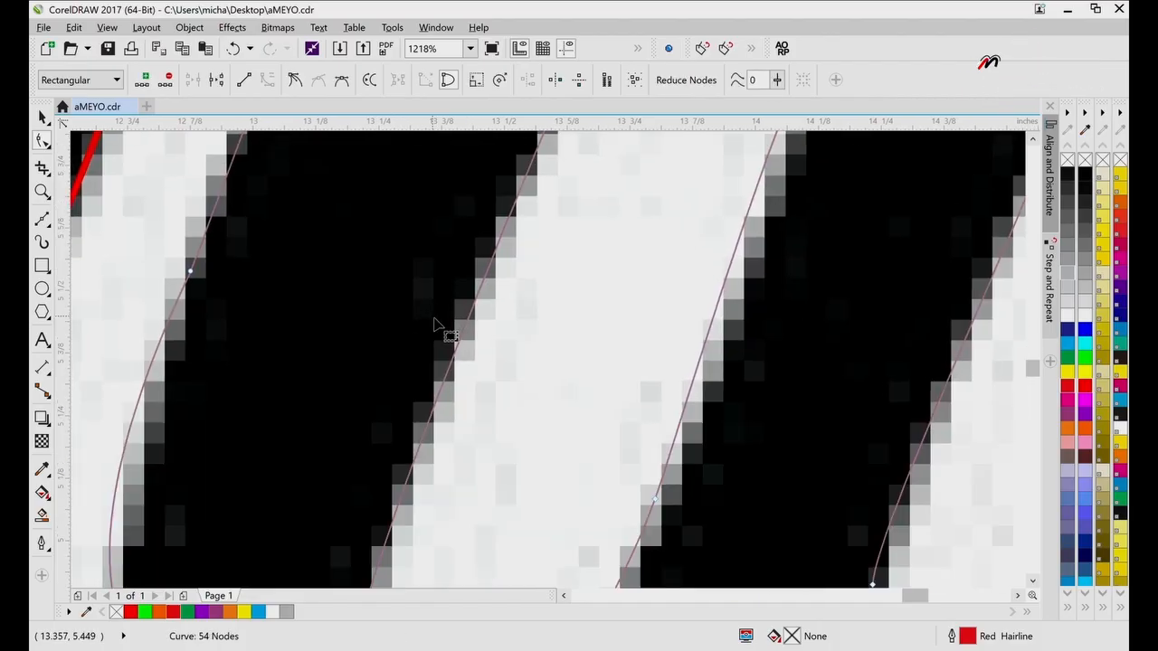
pyautogui.press('z')
pyautogui.click(440, 325)
pyautogui.rightClick(444, 326)
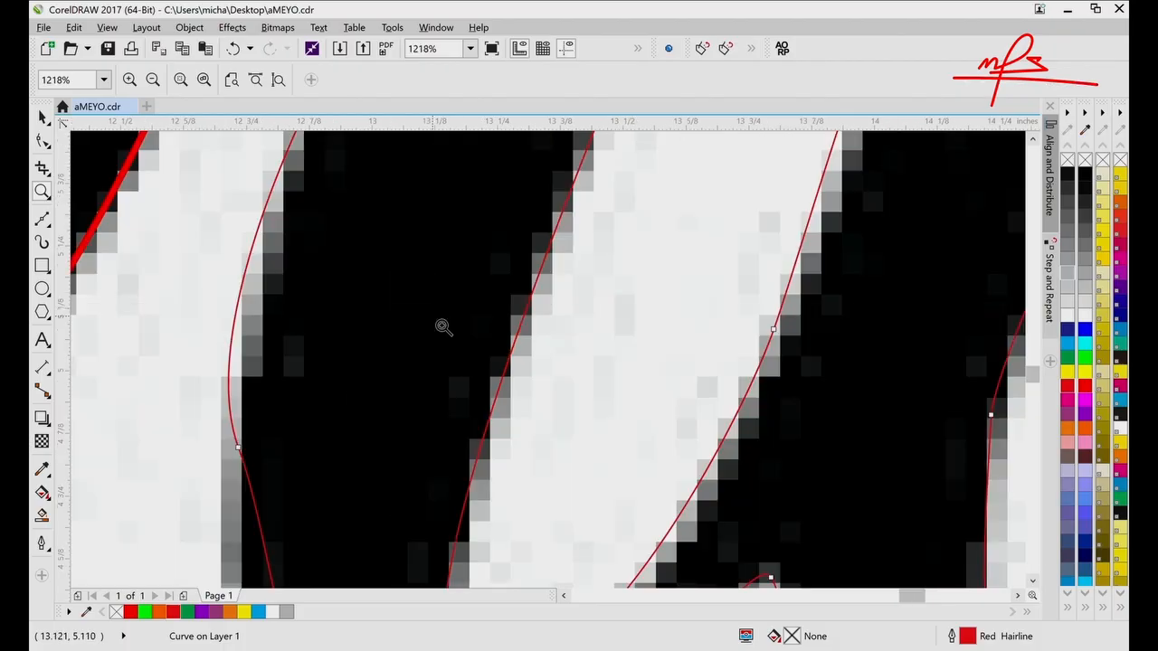
pyautogui.rightClick(444, 327)
pyautogui.rightClick(444, 328)
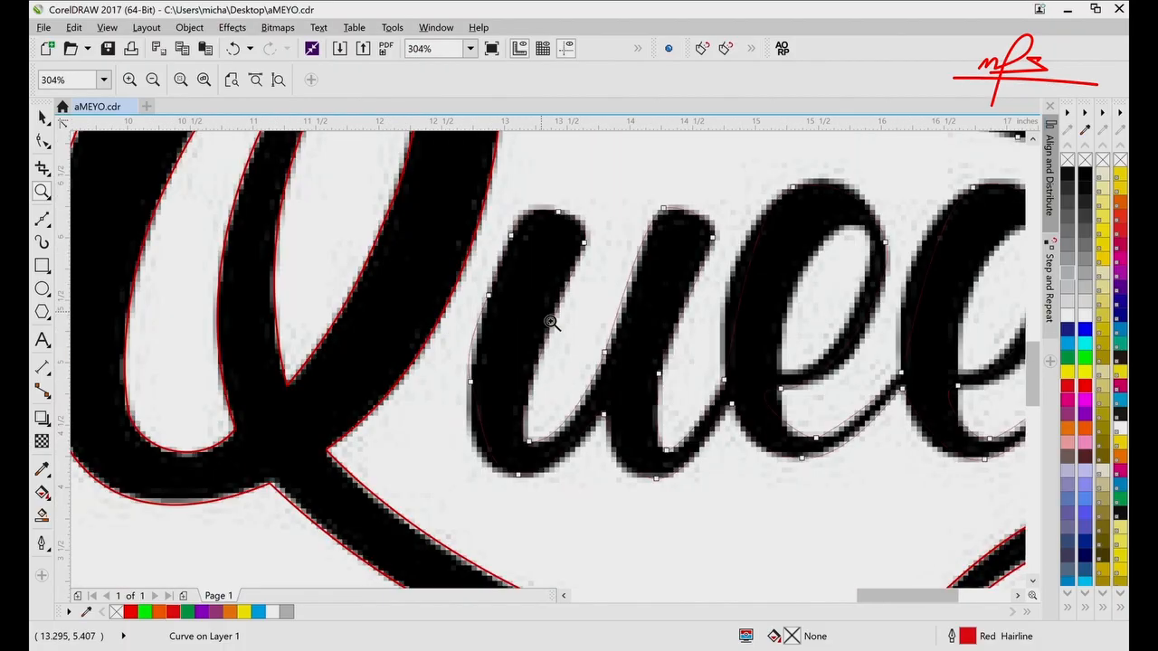
pyautogui.press('F10')
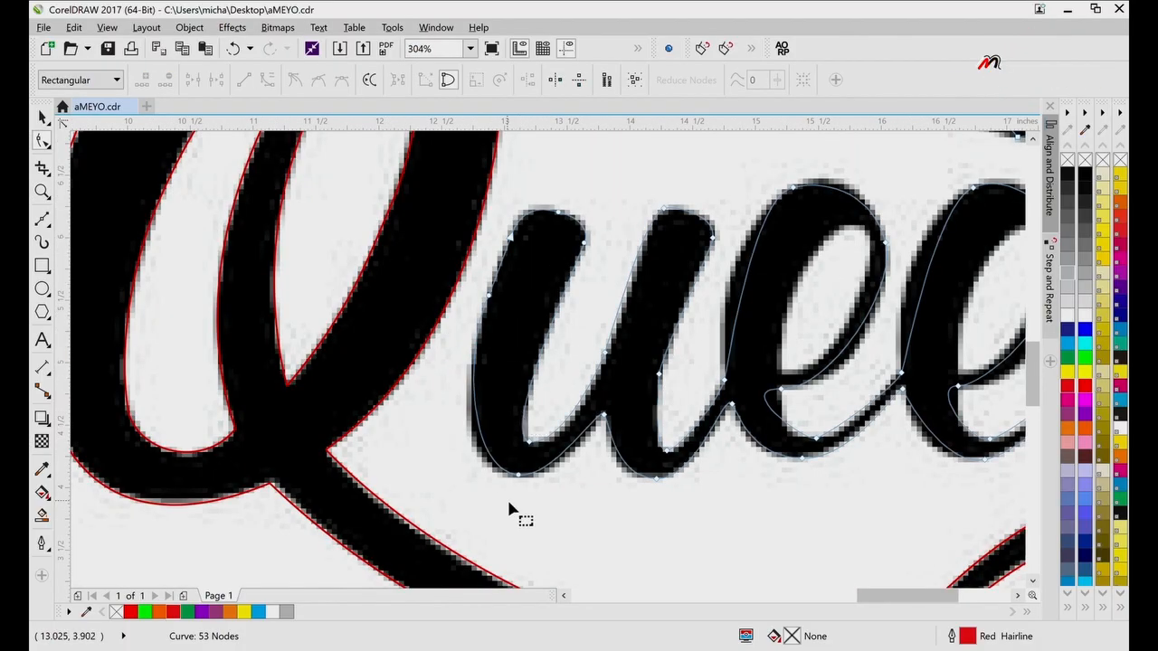
pyautogui.click(518, 475)
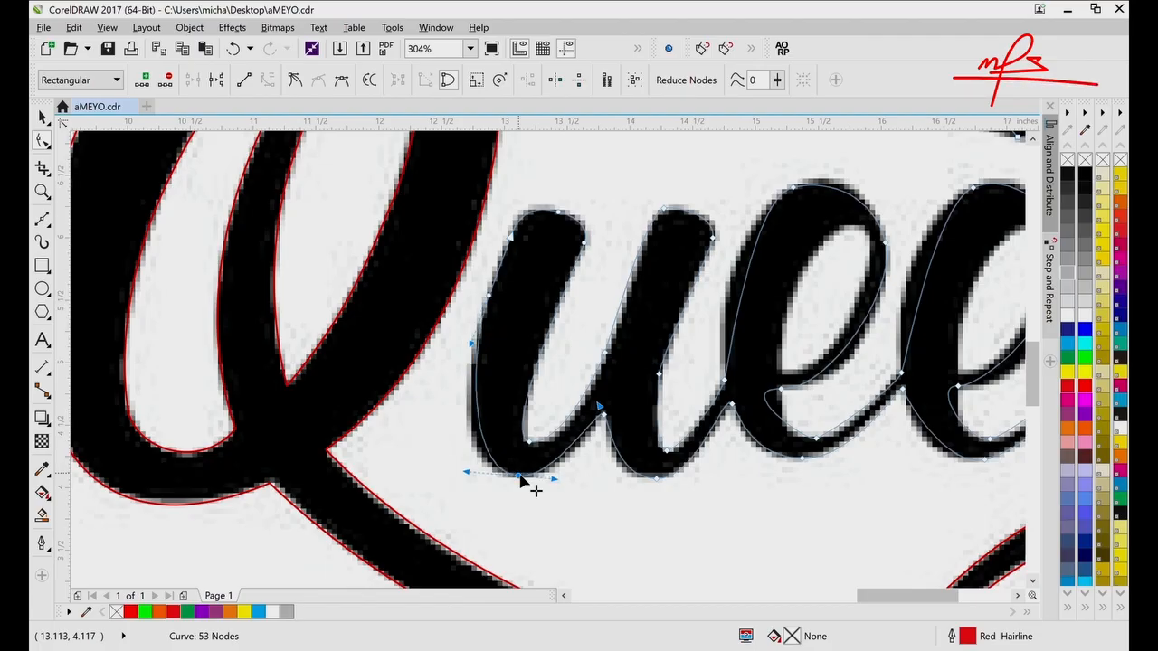
pyautogui.moveTo(467, 473); pyautogui.dragTo(442, 471)
pyautogui.moveTo(554, 480); pyautogui.dragTo(569, 477)
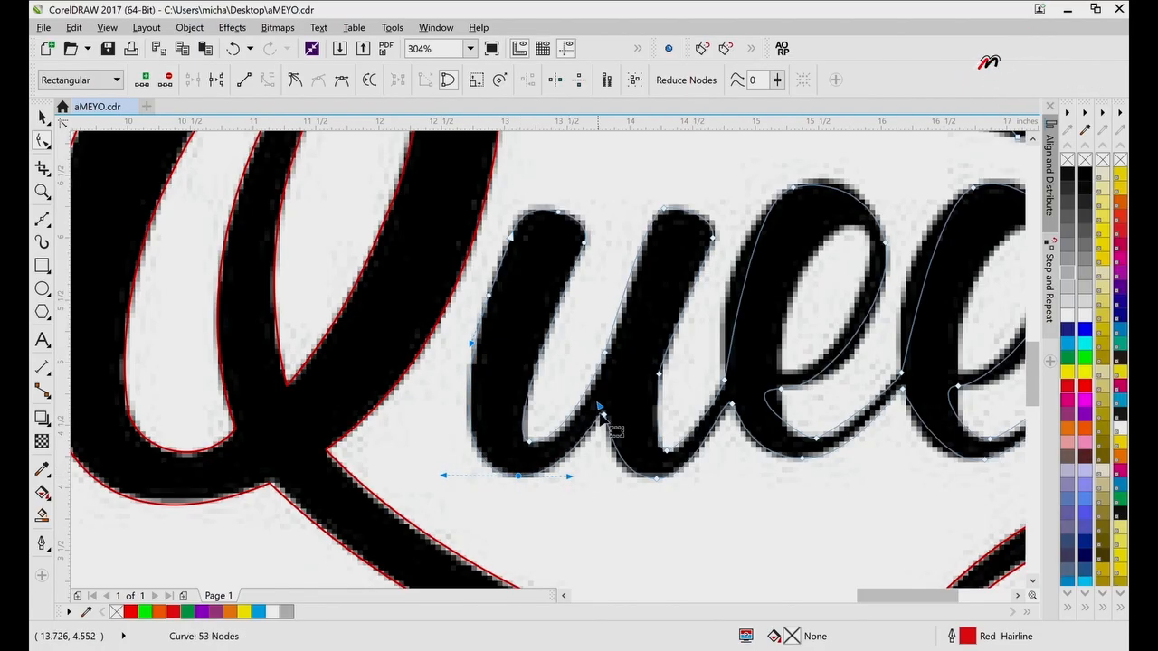
# - Make the node in the lower notch between the u's stems a cusp, and point its handles along the two adjoining edges
pyautogui.click(604, 416)
pyautogui.moveTo(599, 408); pyautogui.dragTo(580, 485)
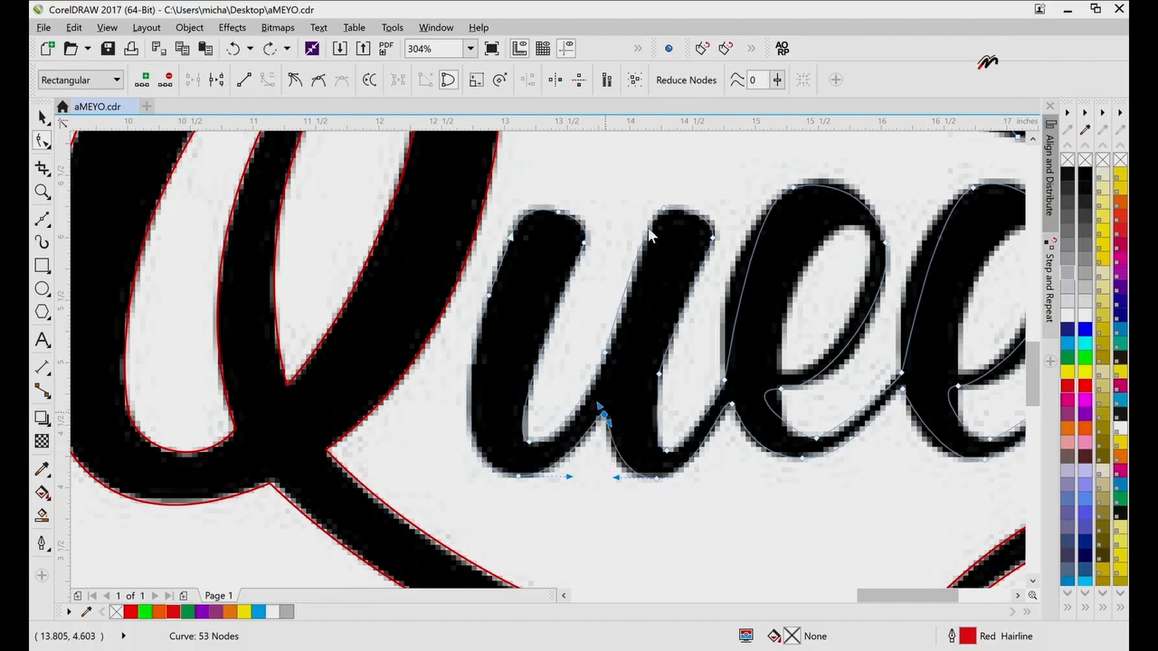
pyautogui.moveTo(601, 408); pyautogui.dragTo(604, 443)
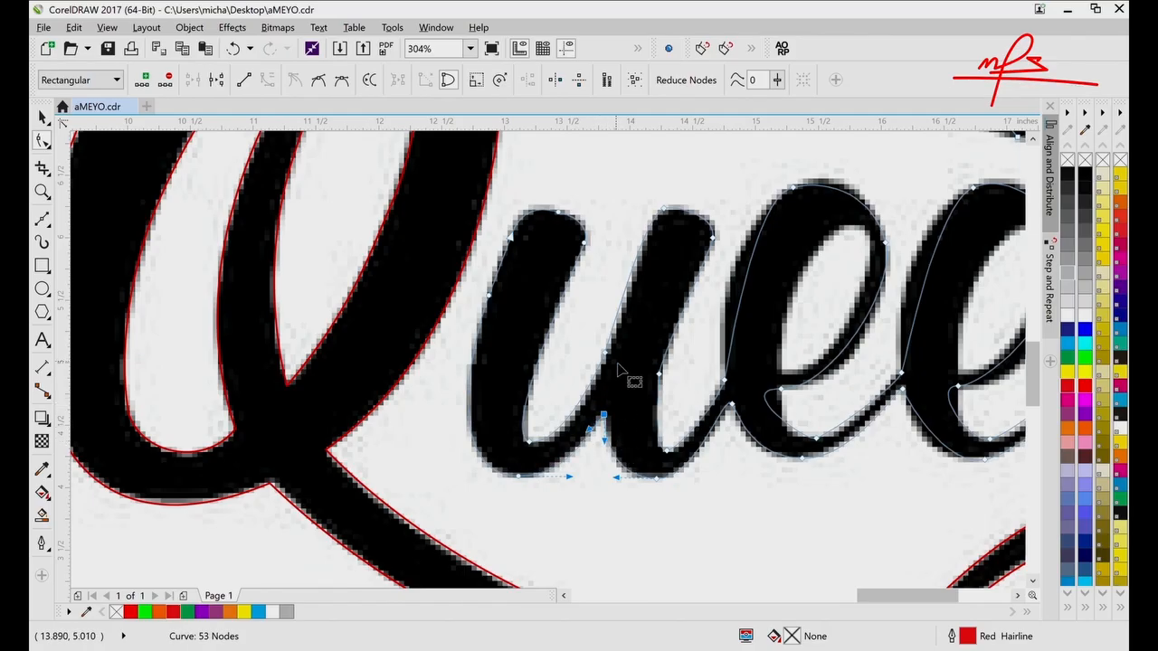
# - Move the node on the left edge of the u's second stem inward, and pull in the handle of the stem's top node
pyautogui.click(612, 364)
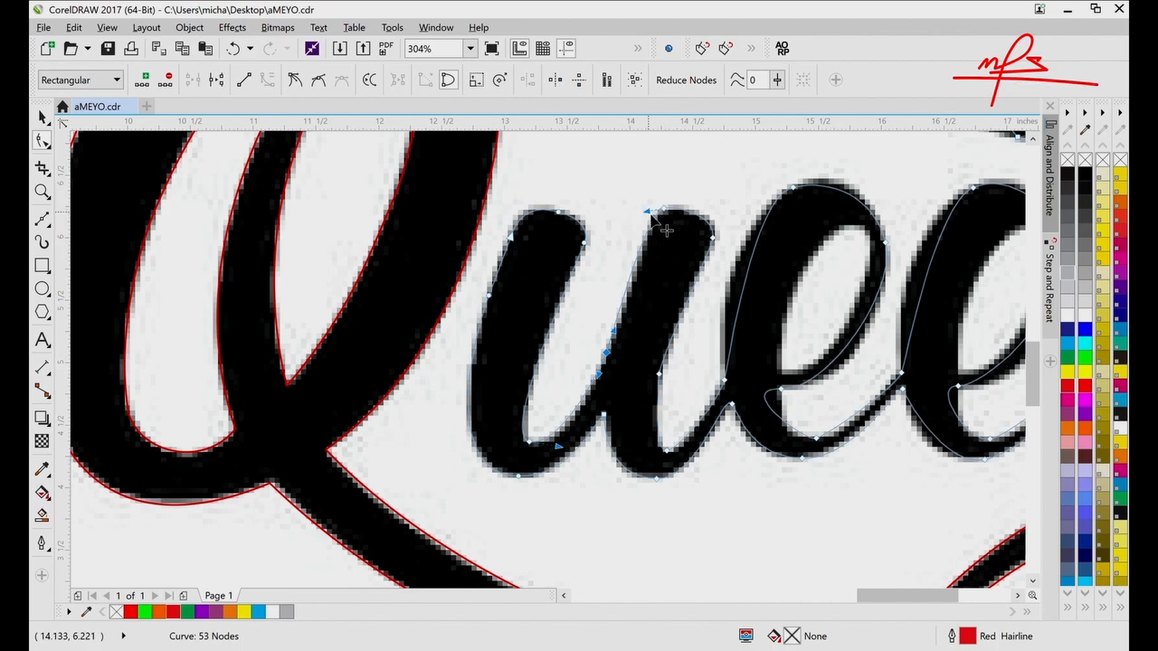
pyautogui.press('z')
pyautogui.click(708, 261)
pyautogui.scroll(-3, 597, 405)
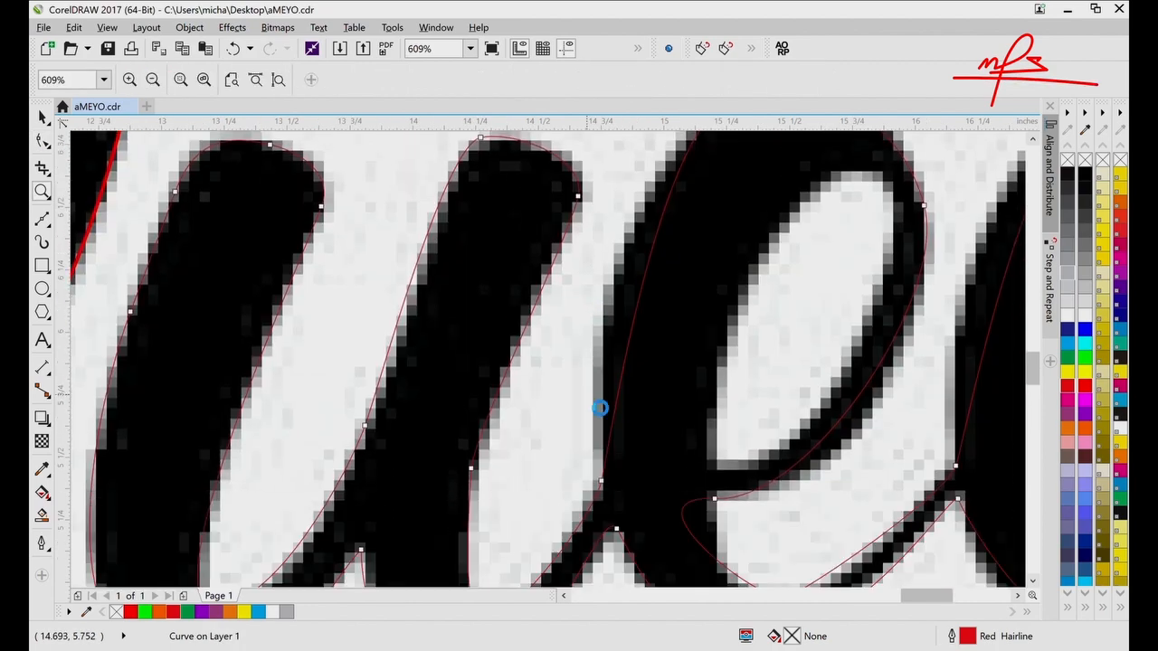
pyautogui.press('F10')
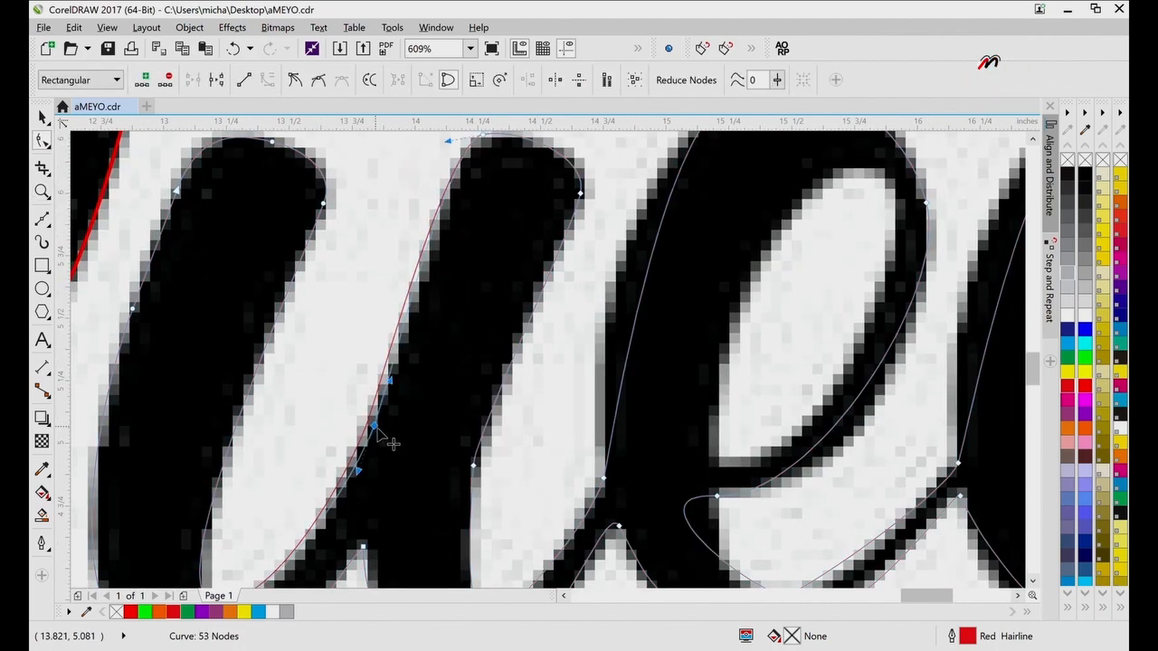
pyautogui.click(369, 423)
pyautogui.scroll(1, 479, 197)
pyautogui.scroll(1, 471, 192)
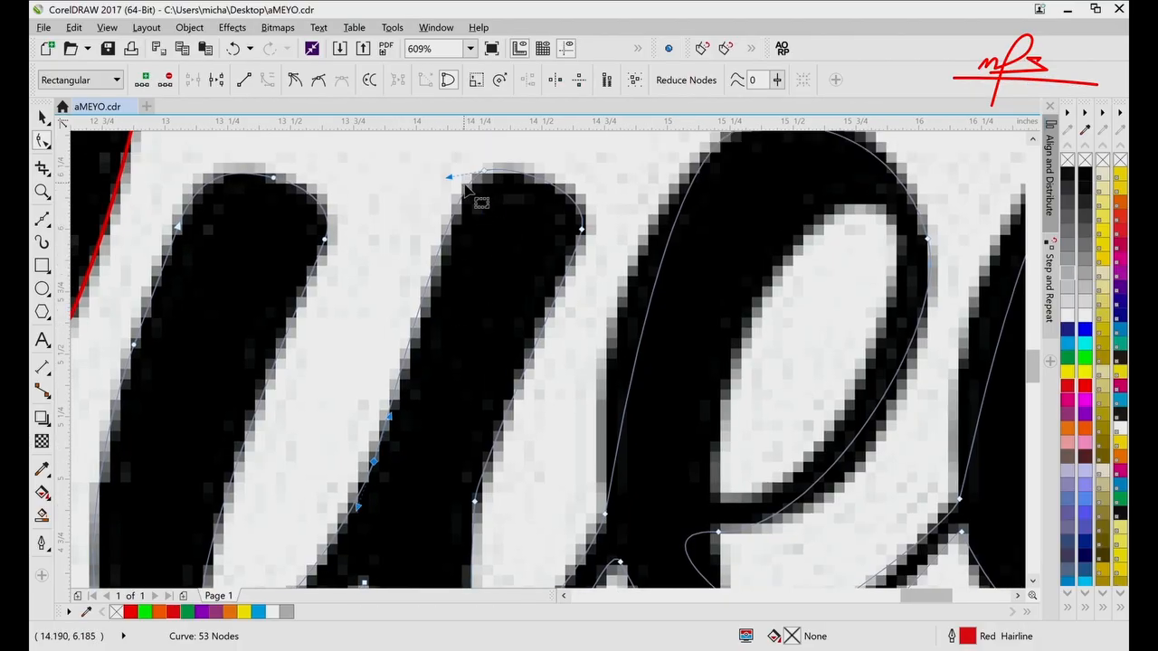
pyautogui.moveTo(452, 179); pyautogui.dragTo(483, 179)
# - Adjust the handles of the two nodes on the lower right edge of the u's second stem to fit its curve into the connecting stroke
pyautogui.scroll(-3, 591, 187)
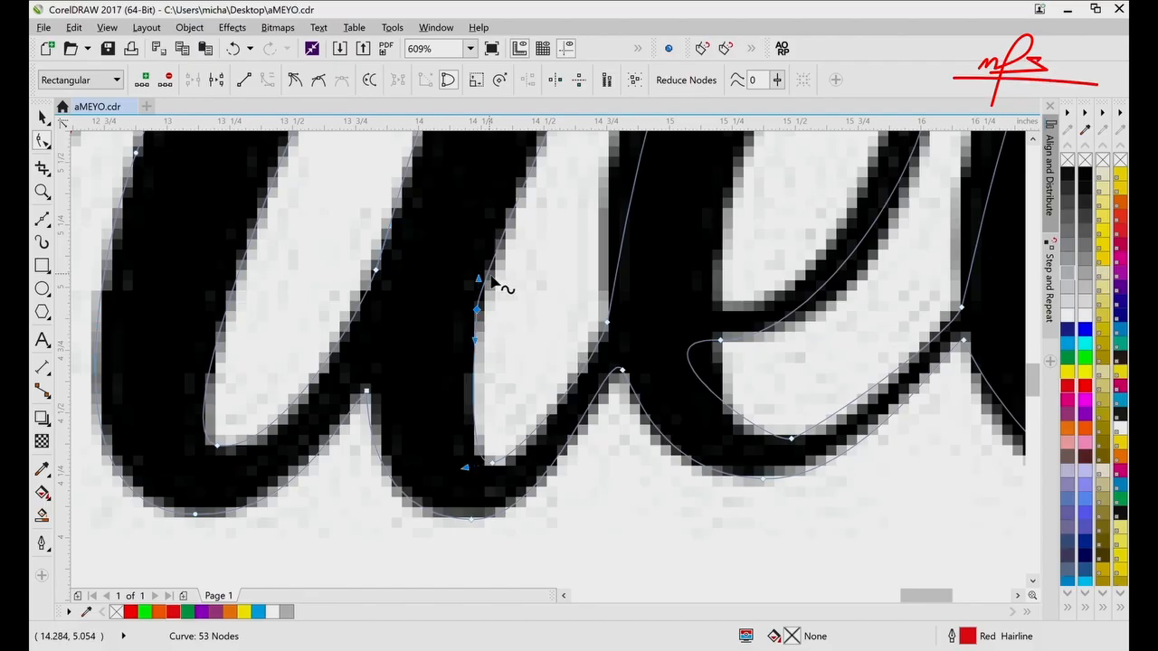
pyautogui.moveTo(479, 280); pyautogui.dragTo(489, 249)
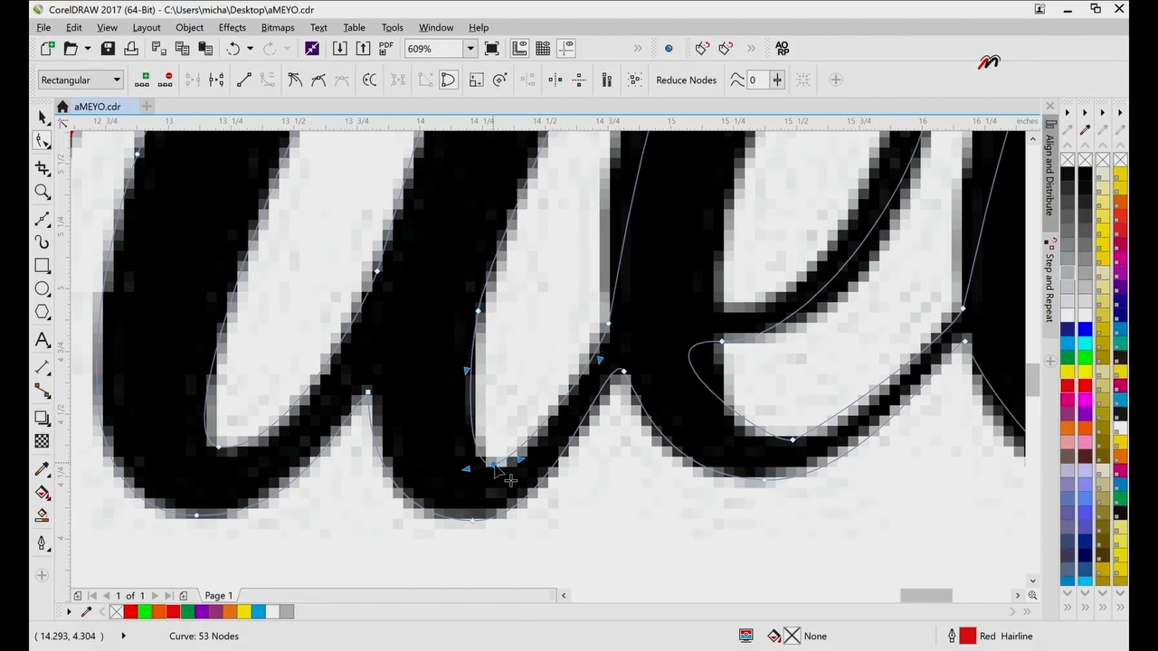
pyautogui.moveTo(521, 459); pyautogui.dragTo(526, 473)
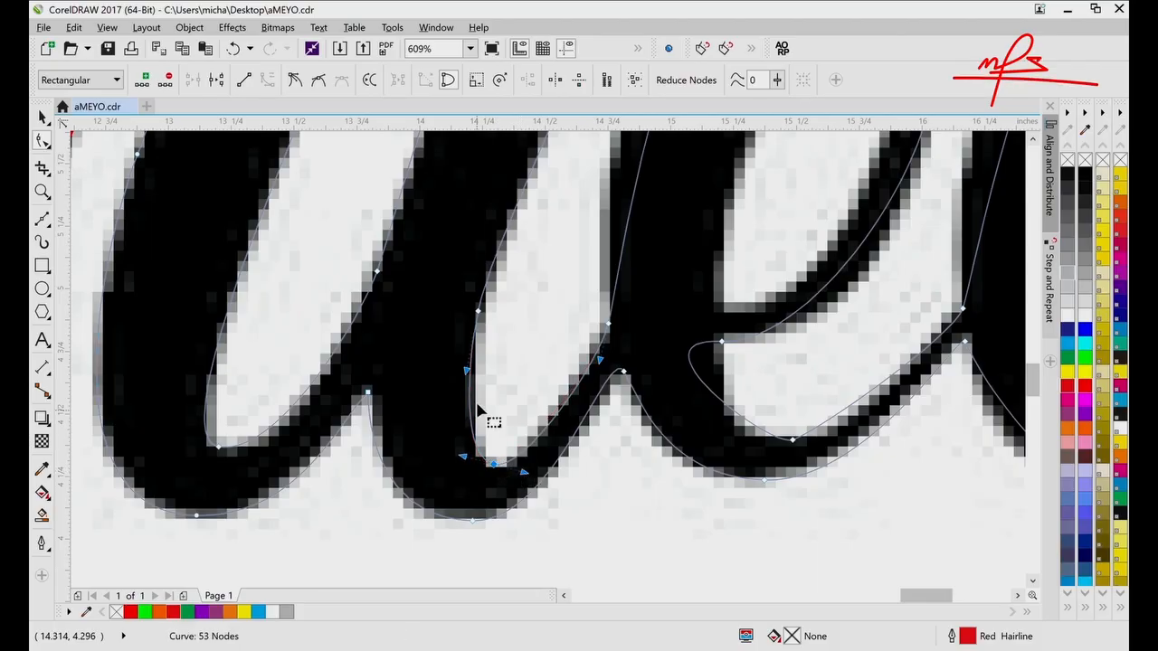
# - Make the node in the notch between the u and first e a cusp, and fit the connecting stroke's lower edge with its handles
pyautogui.click(624, 371)
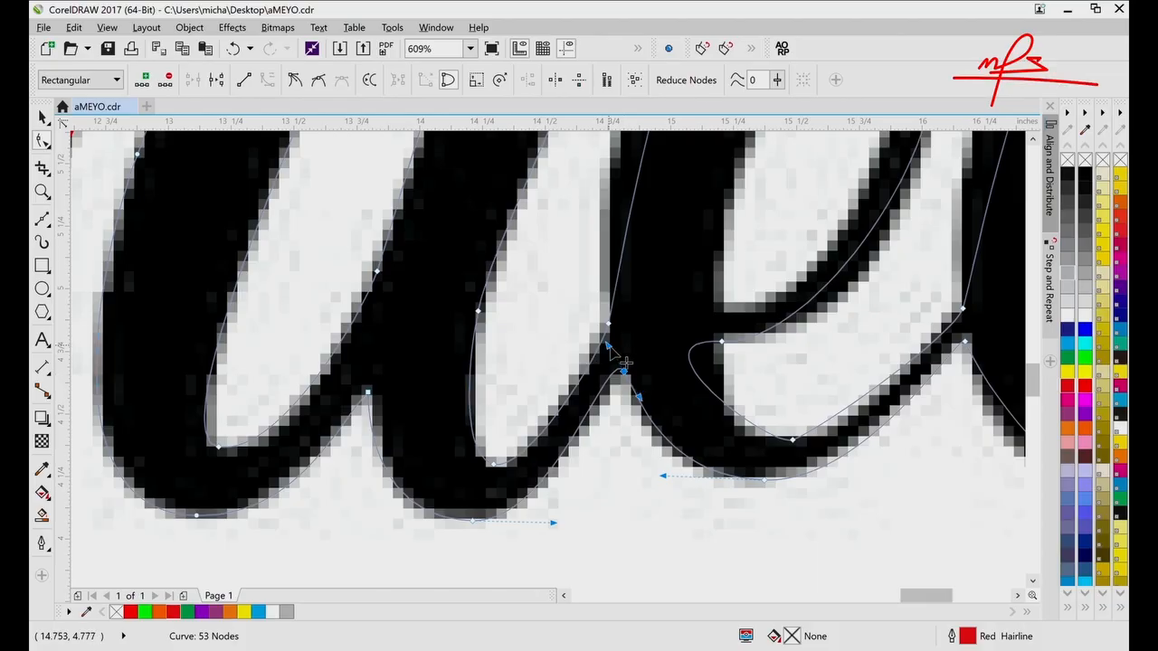
pyautogui.moveTo(624, 362); pyautogui.dragTo(646, 387)
pyautogui.moveTo(607, 346); pyautogui.dragTo(596, 407)
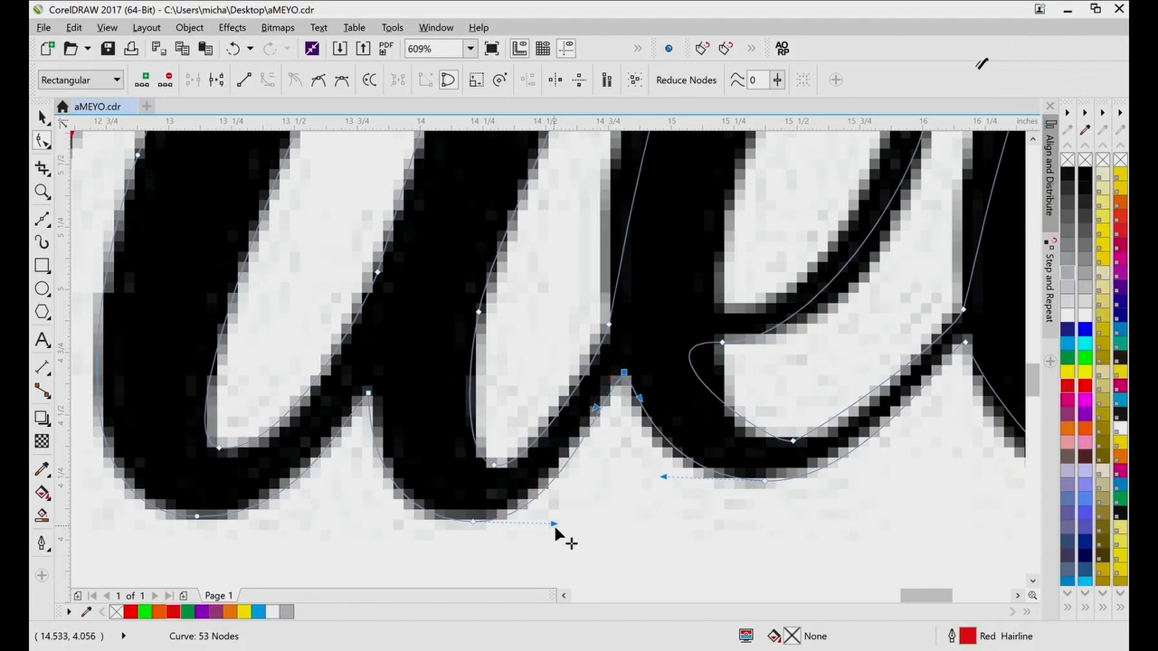
pyautogui.moveTo(542, 534); pyautogui.dragTo(541, 534)
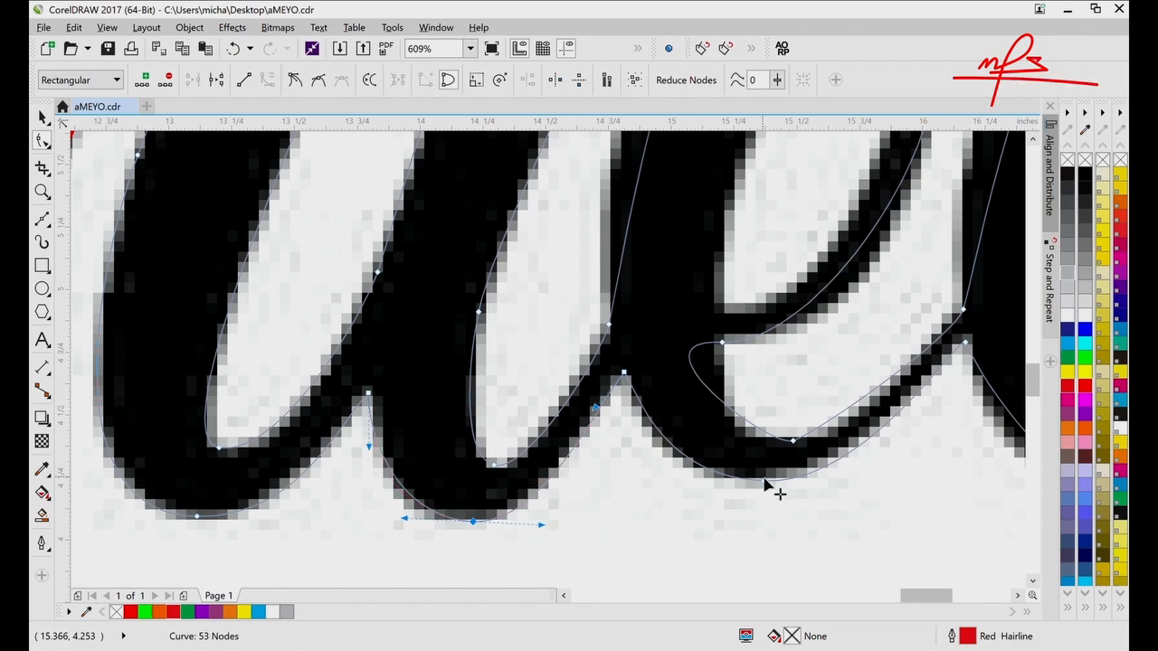
# - Reshape both handles of the first e's top node so the curve follows the letter's outer left side and crown
pyautogui.moveTo(763, 331); pyautogui.dragTo(766, 498)
pyautogui.press('z')
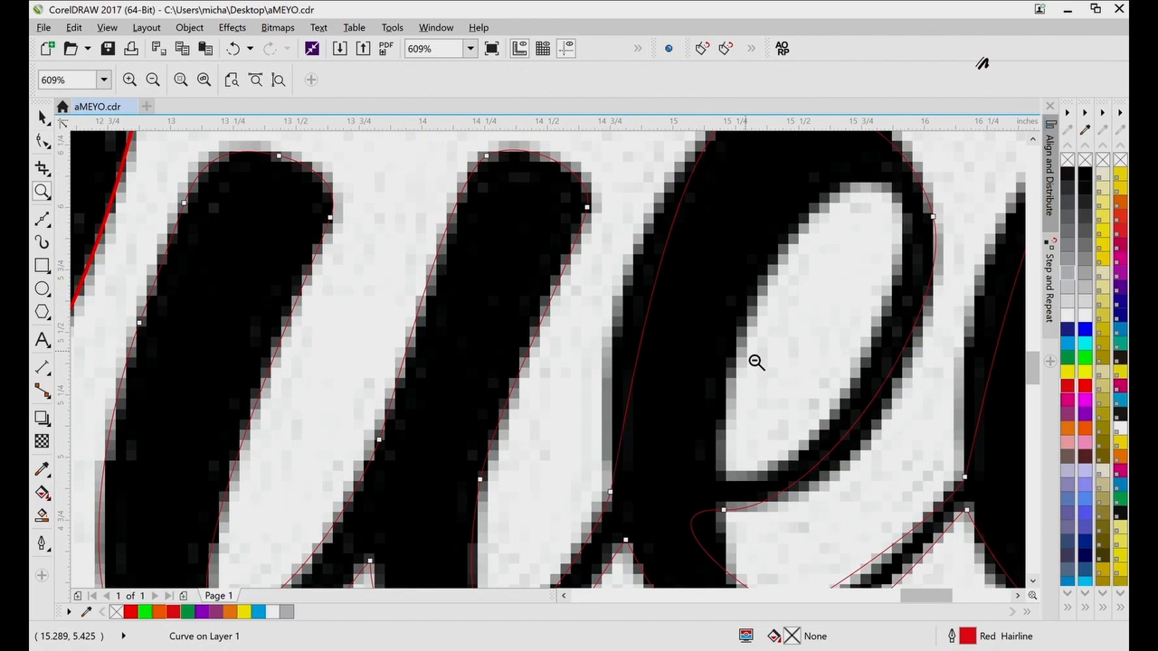
pyautogui.rightClick(754, 362)
pyautogui.press('F10')
pyautogui.click(649, 235)
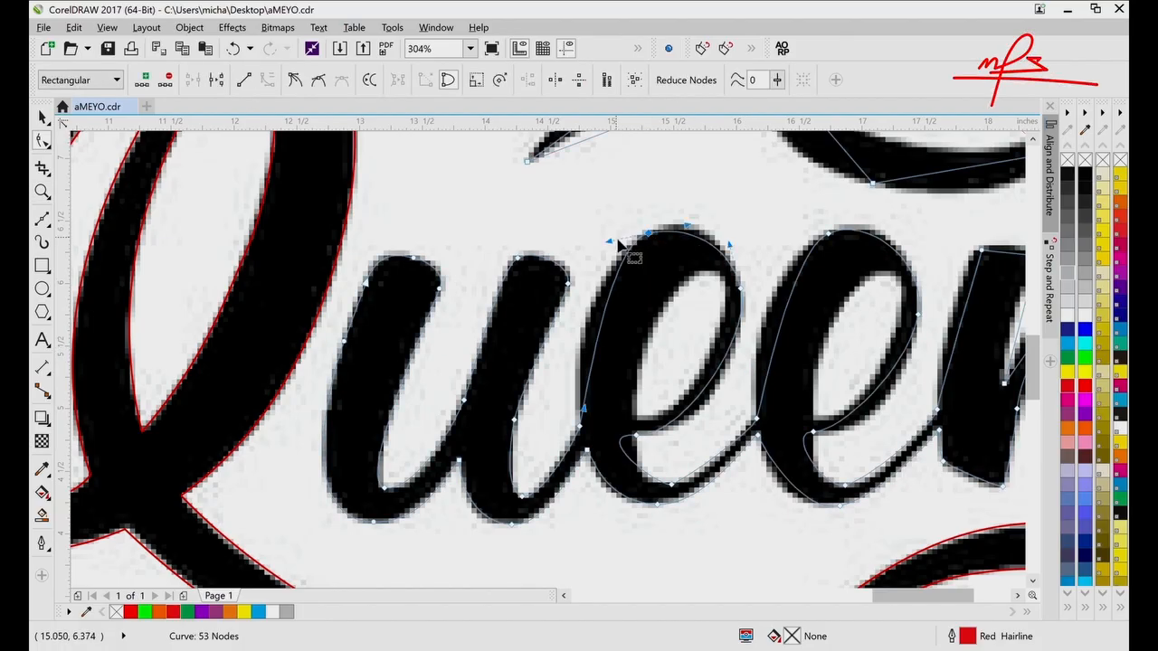
pyautogui.moveTo(618, 242); pyautogui.dragTo(570, 277)
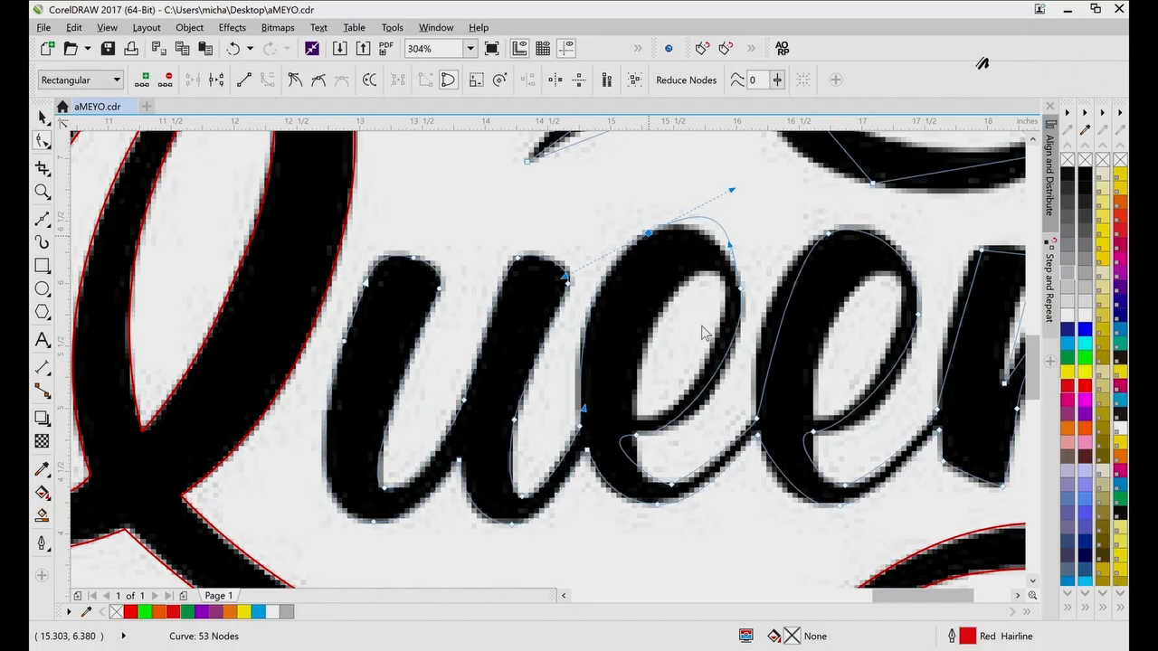
pyautogui.moveTo(732, 191); pyautogui.dragTo(703, 216)
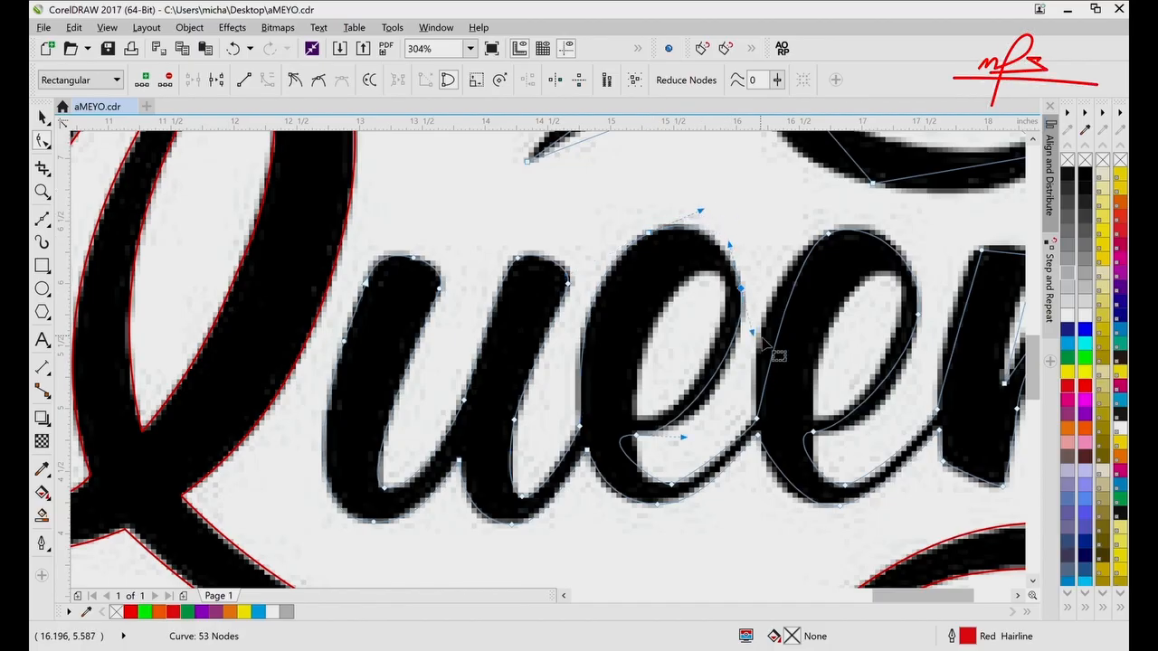
# - Lower the node on the first e's outer right side slightly, make it a cusp, and adjust its handles to fit the bowl
pyautogui.moveTo(753, 333); pyautogui.dragTo(746, 375)
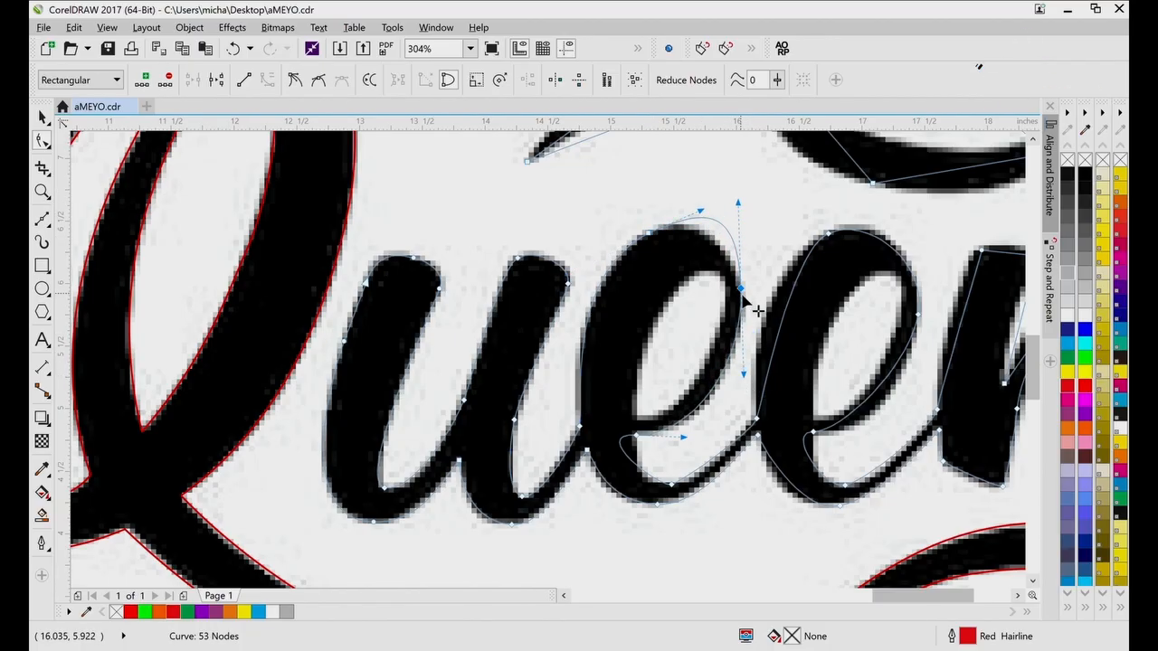
pyautogui.moveTo(756, 308); pyautogui.dragTo(757, 314)
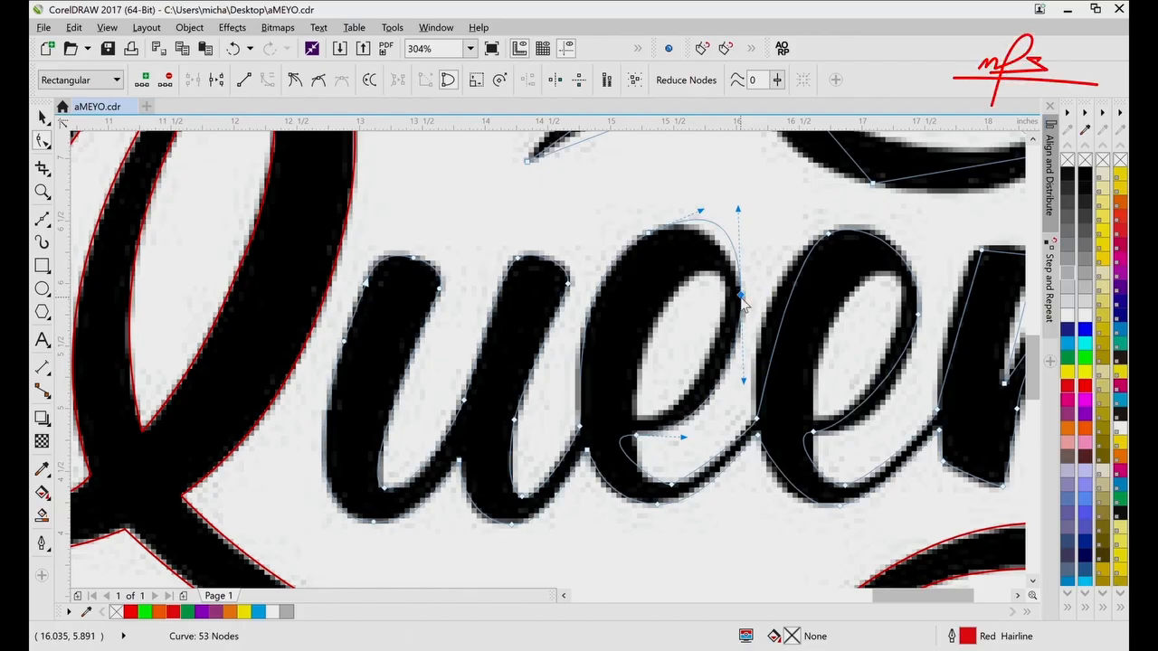
pyautogui.press('c')
pyautogui.moveTo(735, 242)
pyautogui.mouseDown()
pyautogui.moveTo(740, 234)
pyautogui.moveTo(738, 249)
pyautogui.mouseUp()
pyautogui.click(741, 294)
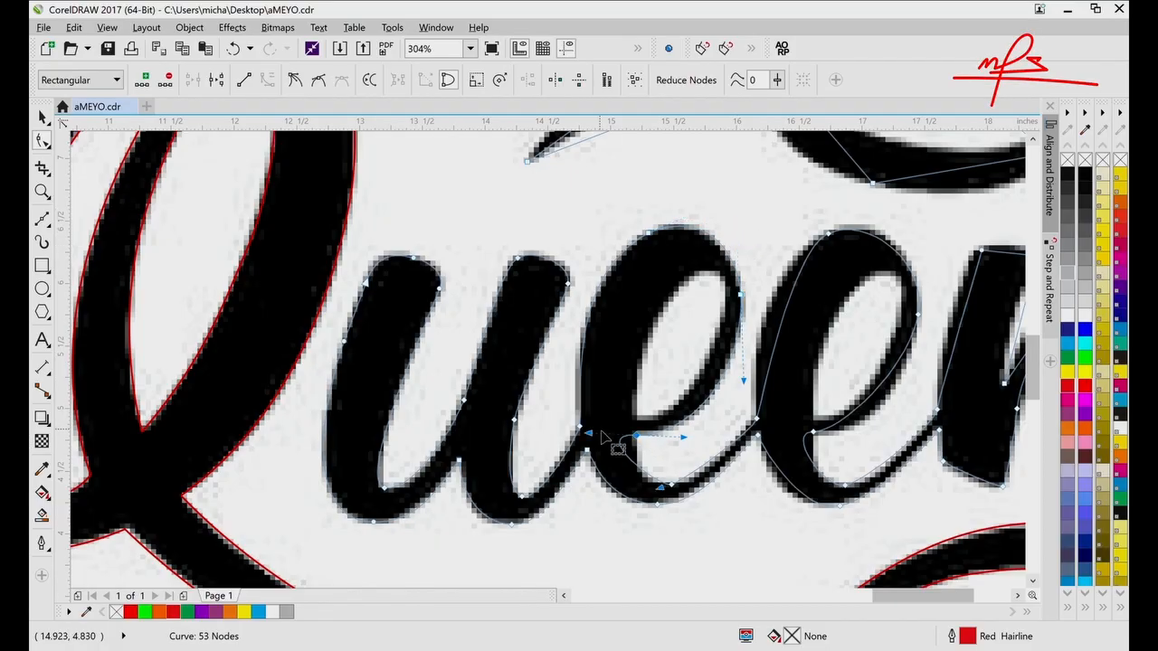
# - Convert all nodes of the traced curve to cusps, and pull the inner junction node's handle down to fit the first e's lower opening
pyautogui.moveTo(590, 434); pyautogui.dragTo(621, 461)
pyautogui.hotkey('ctrl', 'z')
pyautogui.press('c')
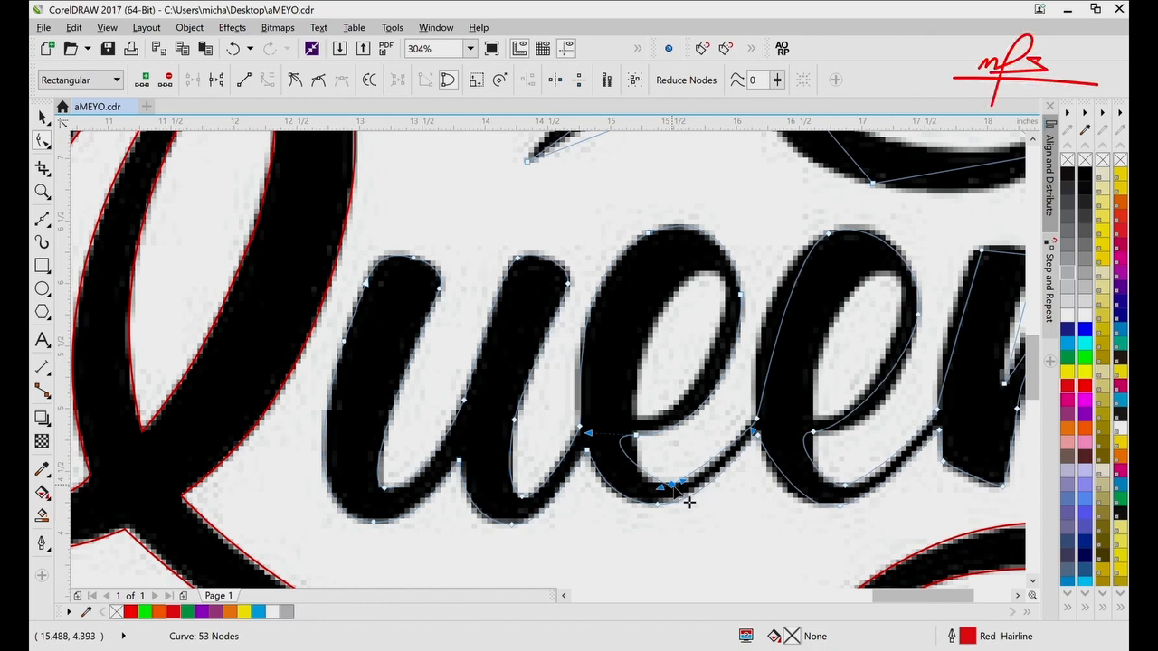
pyautogui.hotkey('ctrl', 'a')
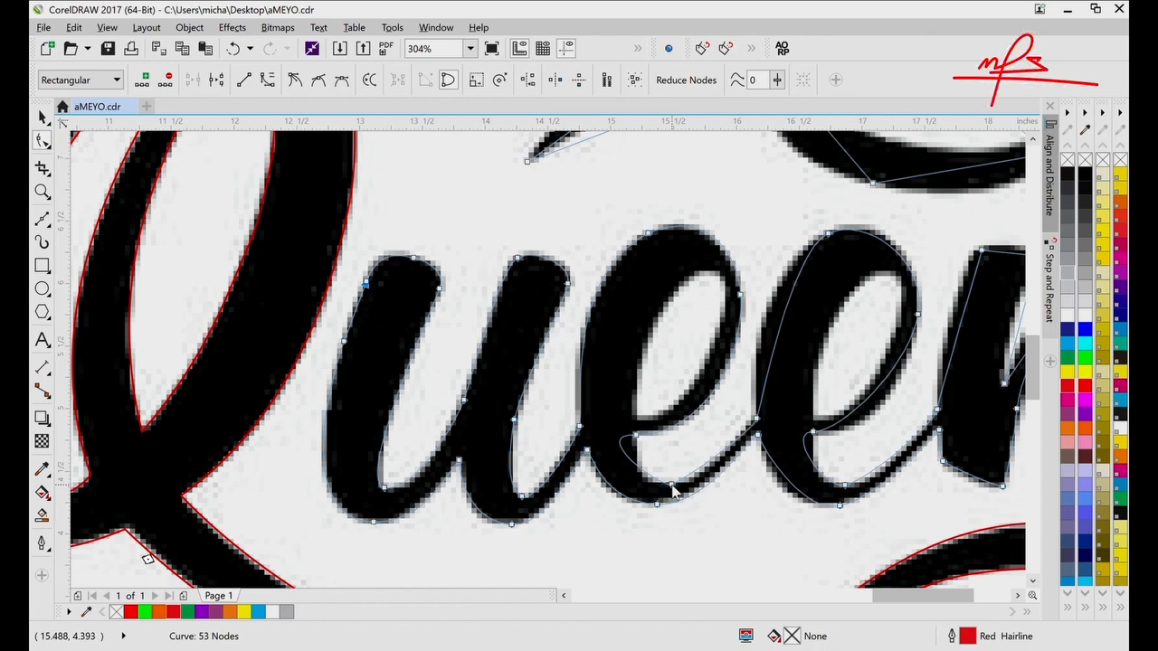
pyautogui.hotkey('ctrl', 'a')
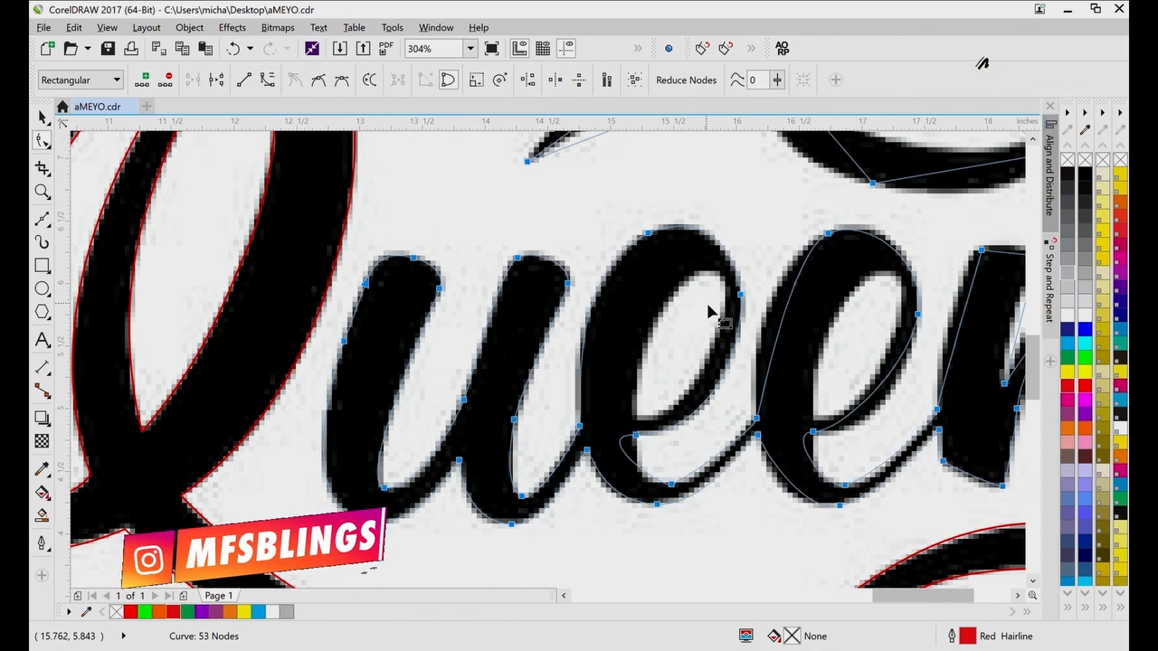
pyautogui.click(636, 436)
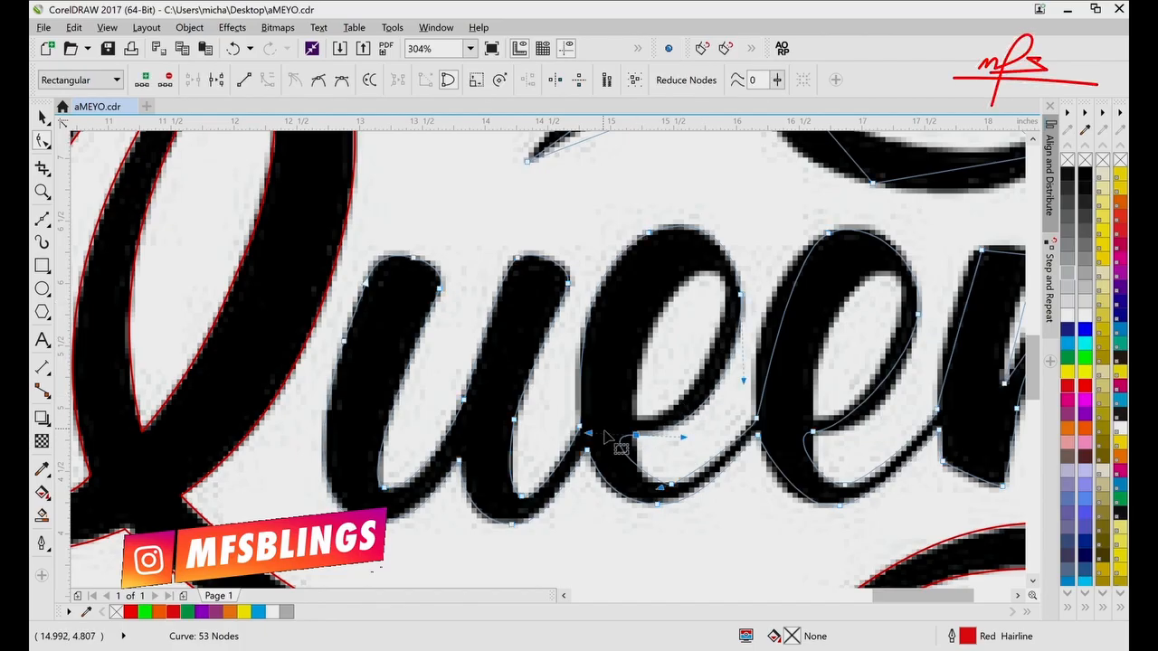
pyautogui.moveTo(589, 434); pyautogui.dragTo(702, 481)
# - Adjust the curve handles on the second e's left side, crown and right side, and fit its lower inner opening
pyautogui.click(757, 418)
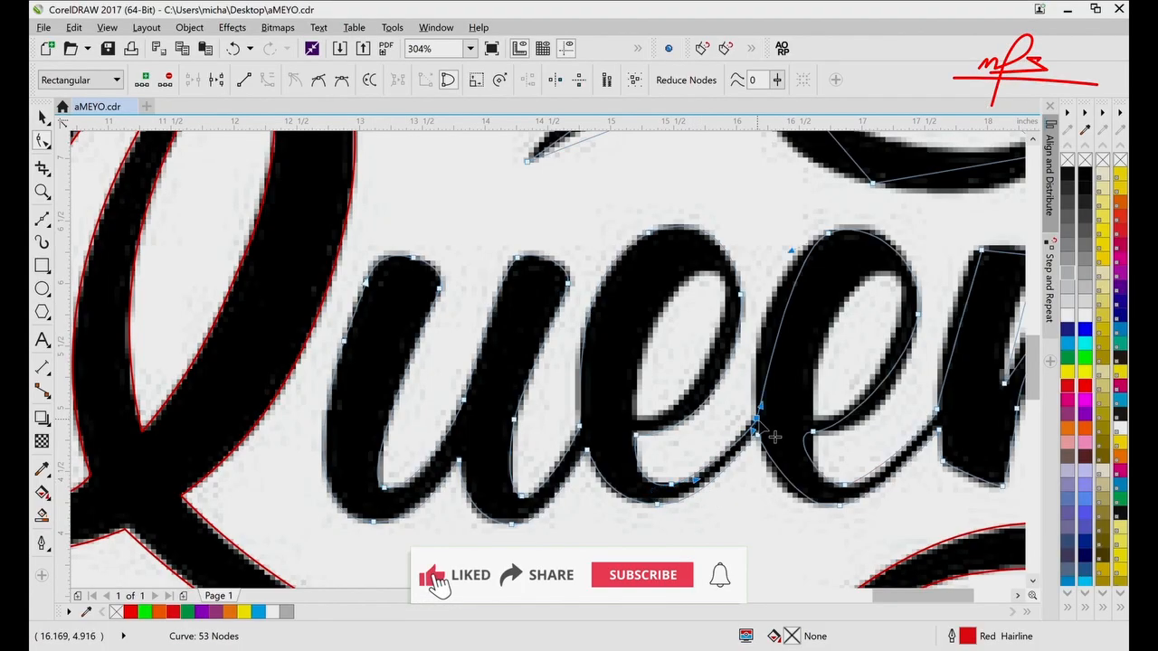
pyautogui.moveTo(757, 419); pyautogui.dragTo(751, 314)
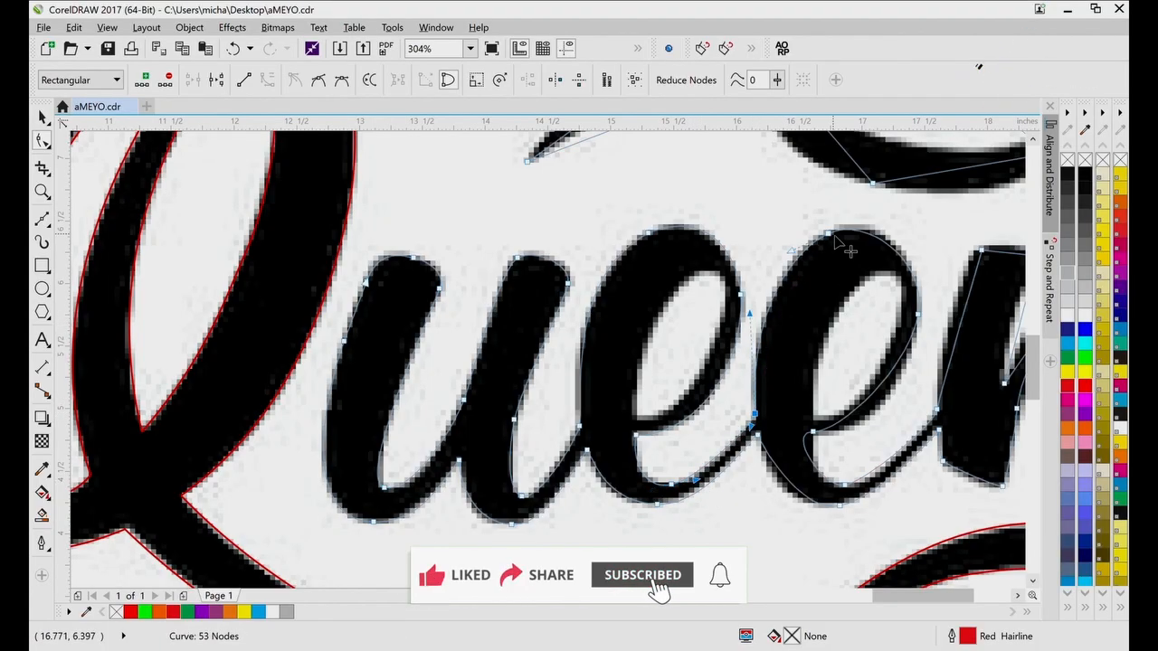
pyautogui.moveTo(879, 229); pyautogui.dragTo(893, 223)
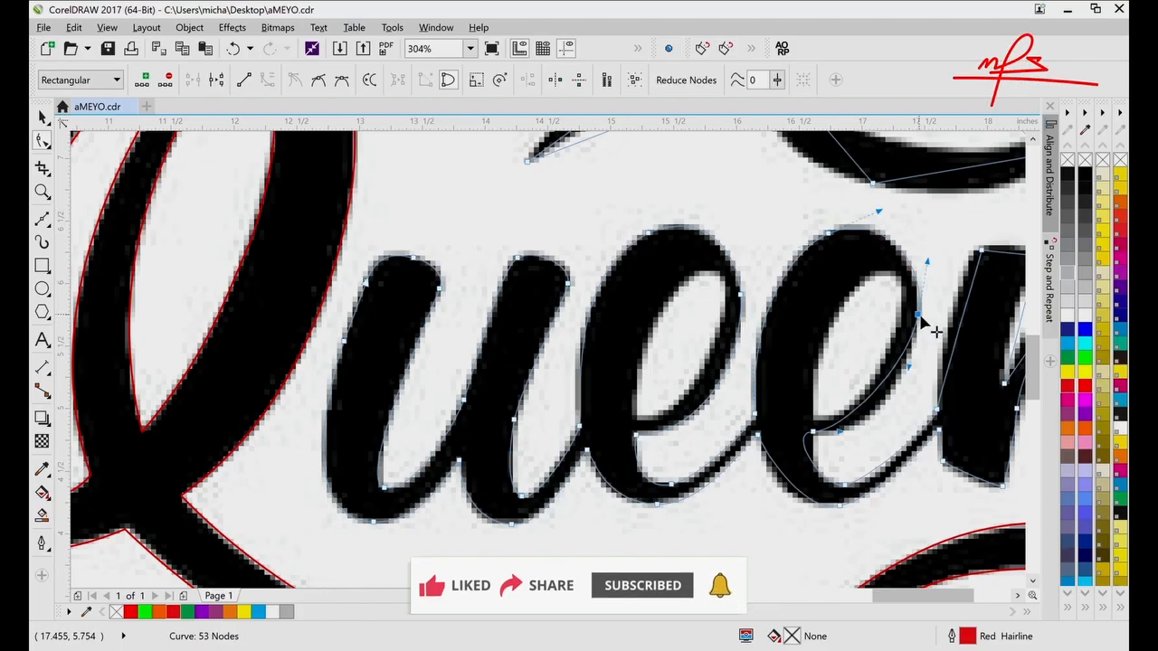
pyautogui.moveTo(916, 377); pyautogui.dragTo(912, 425)
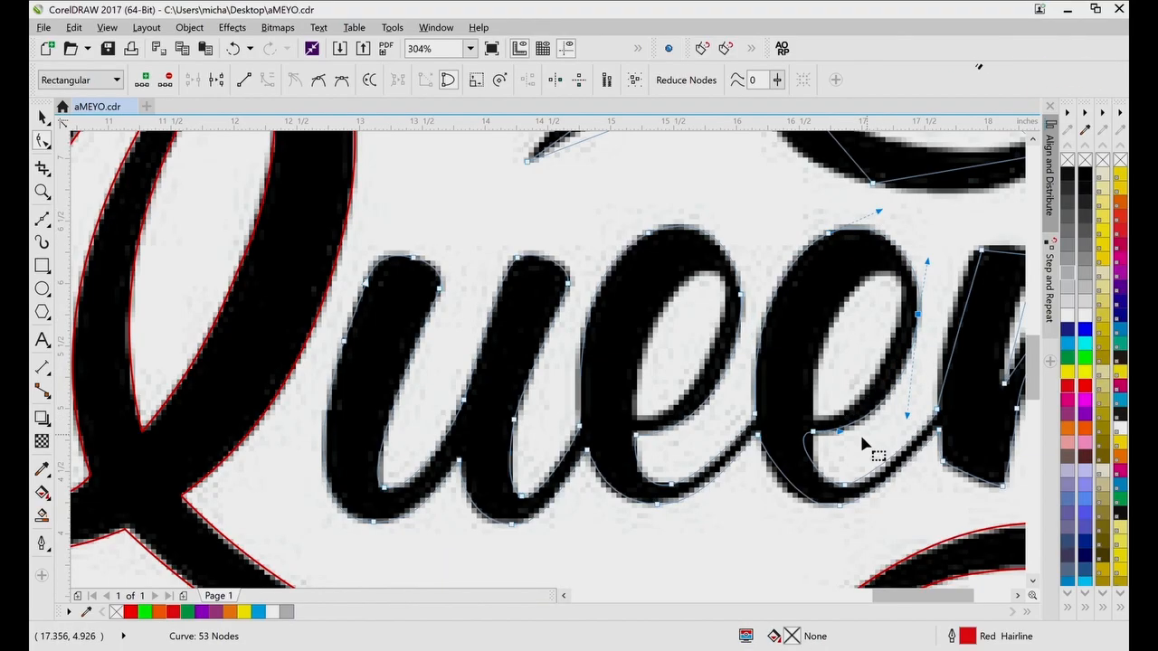
pyautogui.click(797, 453)
pyautogui.moveTo(798, 452); pyautogui.dragTo(805, 465)
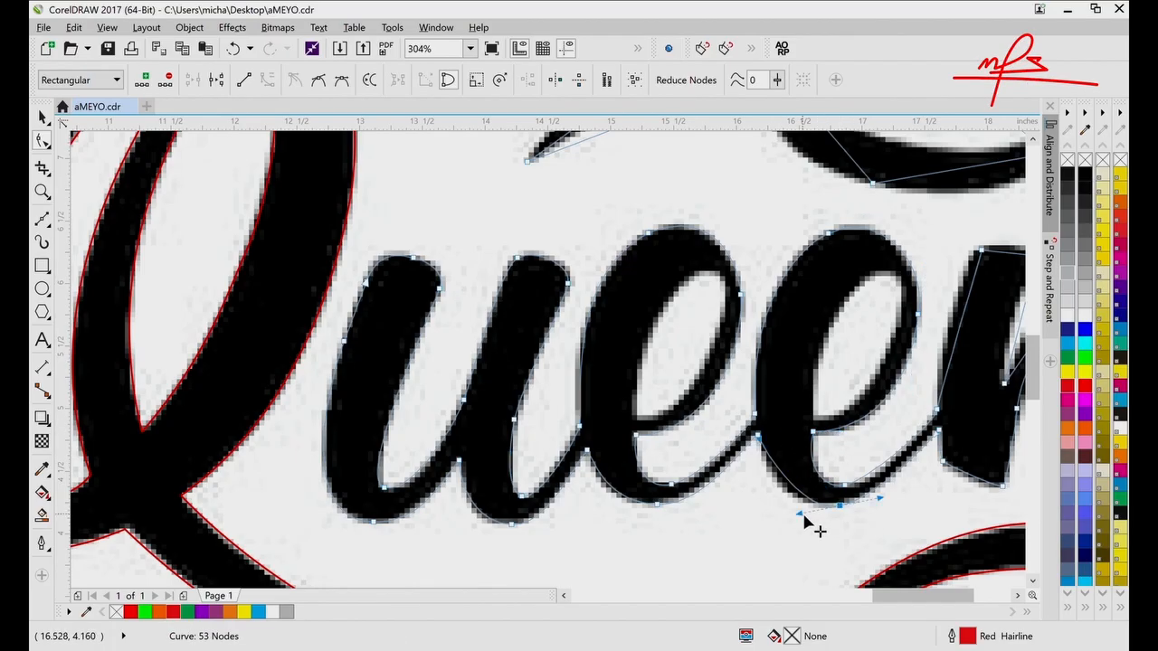
# - Lengthen the handle of the second e's outer bottom node and raise its inner bottom node slightly to fit the stroke
pyautogui.moveTo(804, 516); pyautogui.dragTo(771, 514)
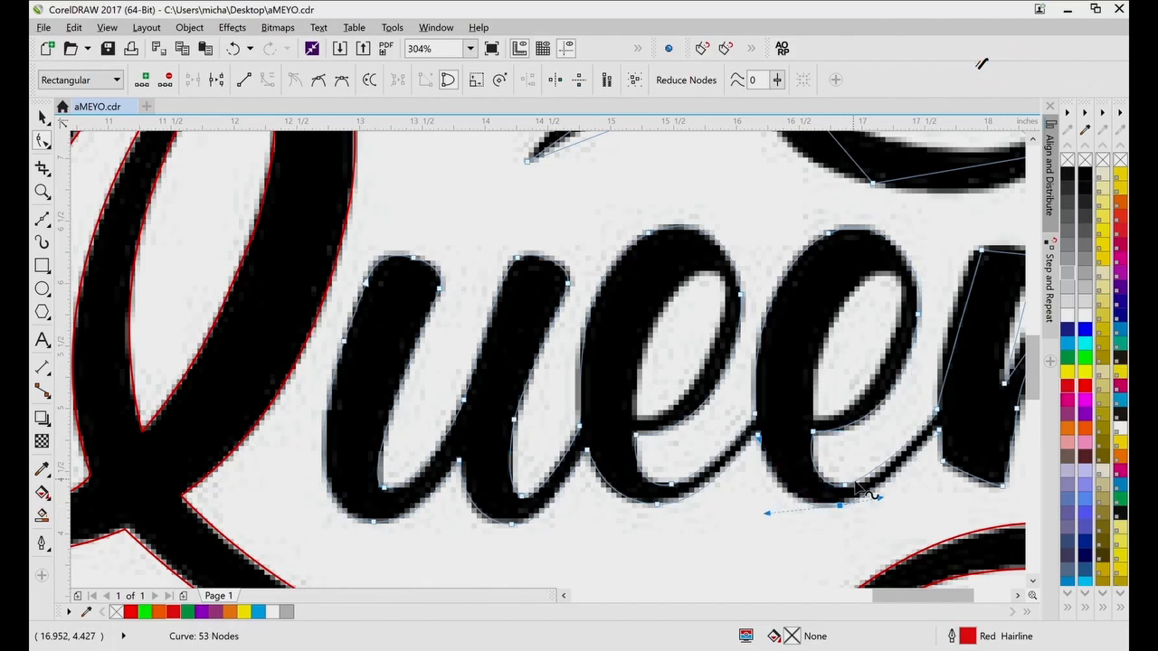
pyautogui.moveTo(846, 486); pyautogui.dragTo(848, 484)
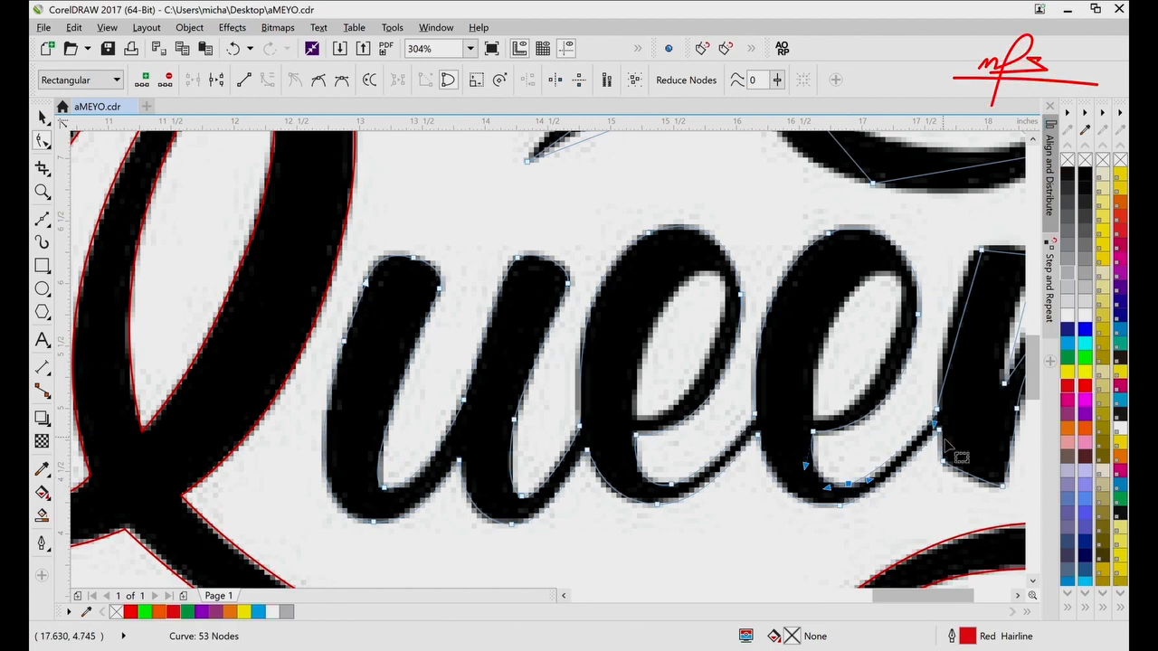
# - Shift the upper-left node of the n's first stem and curve the stem's left and top edges to fit the letter
pyautogui.hscroll(3, 958, 450)
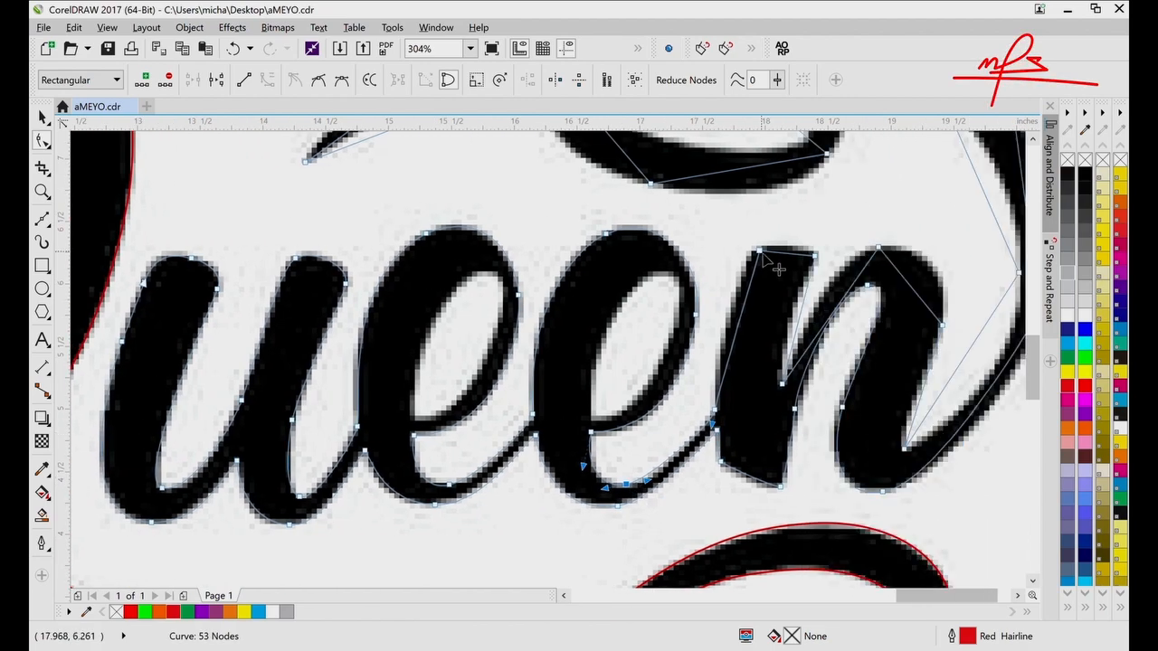
pyautogui.moveTo(760, 252); pyautogui.dragTo(737, 331)
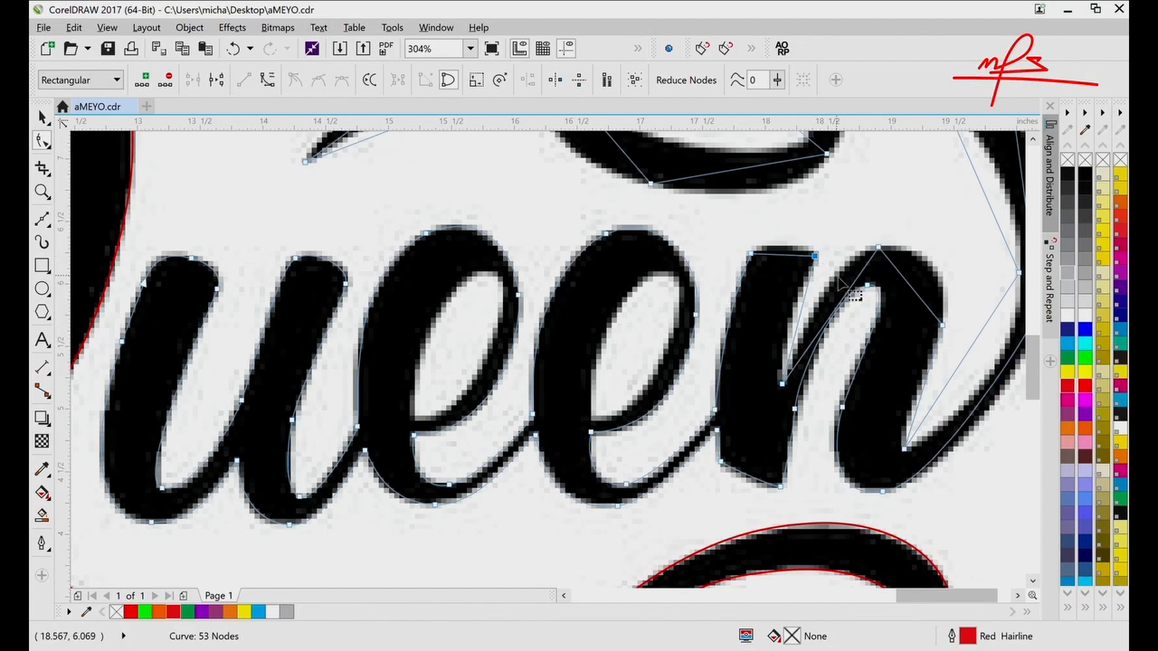
pyautogui.click(815, 256)
pyautogui.click(817, 276)
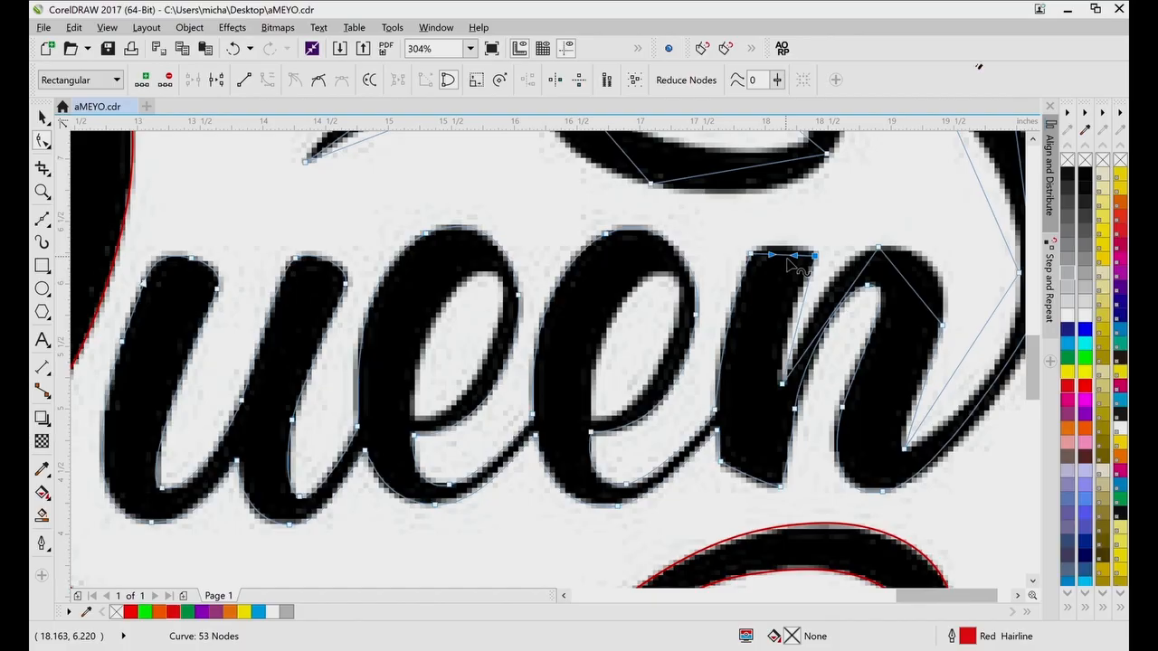
pyautogui.moveTo(786, 259)
pyautogui.mouseDown()
pyautogui.moveTo(778, 247)
pyautogui.moveTo(816, 250)
pyautogui.moveTo(803, 239)
pyautogui.moveTo(758, 241)
pyautogui.moveTo(812, 243)
pyautogui.mouseUp()
pyautogui.click(815, 257)
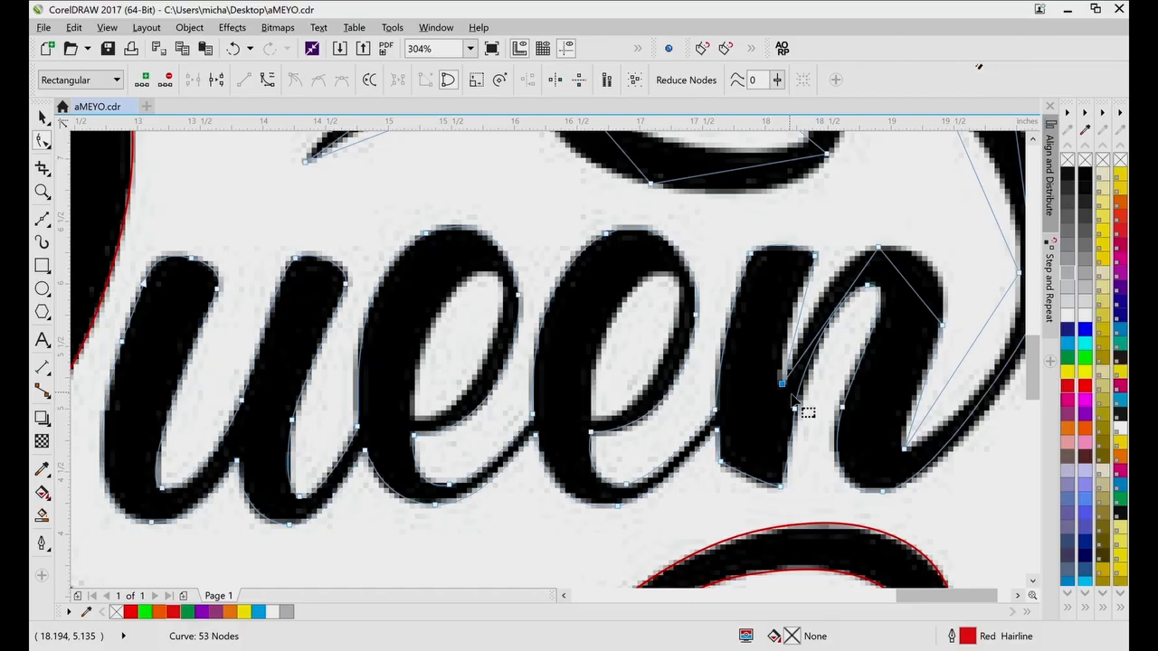
# - Curve the right edge of the n's first stem down to the notch, and bend the arch's outer edge rising from it
pyautogui.hscroll(2, 791, 401)
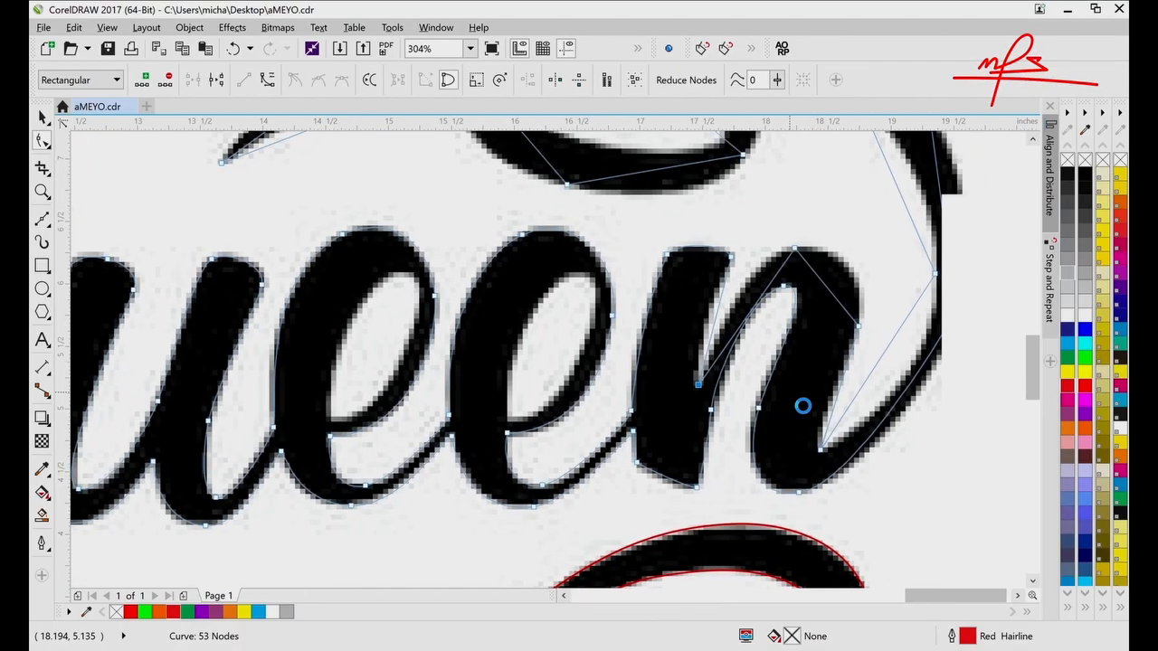
pyautogui.scroll(1, 791, 401)
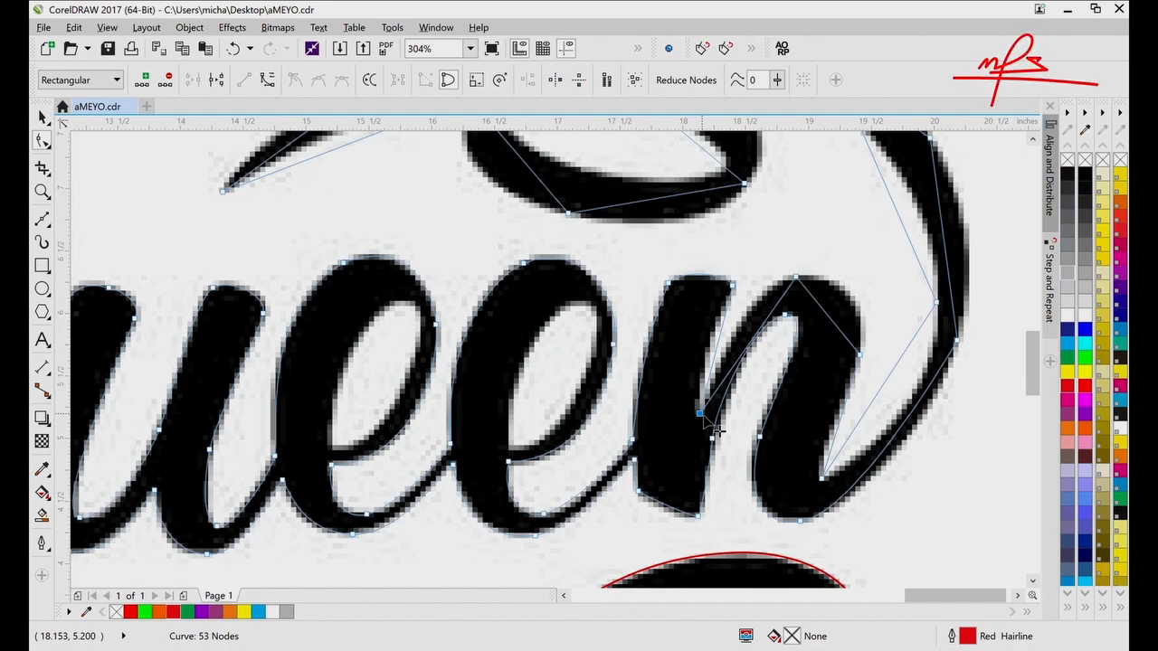
pyautogui.hotkey('ctrl', 'a')
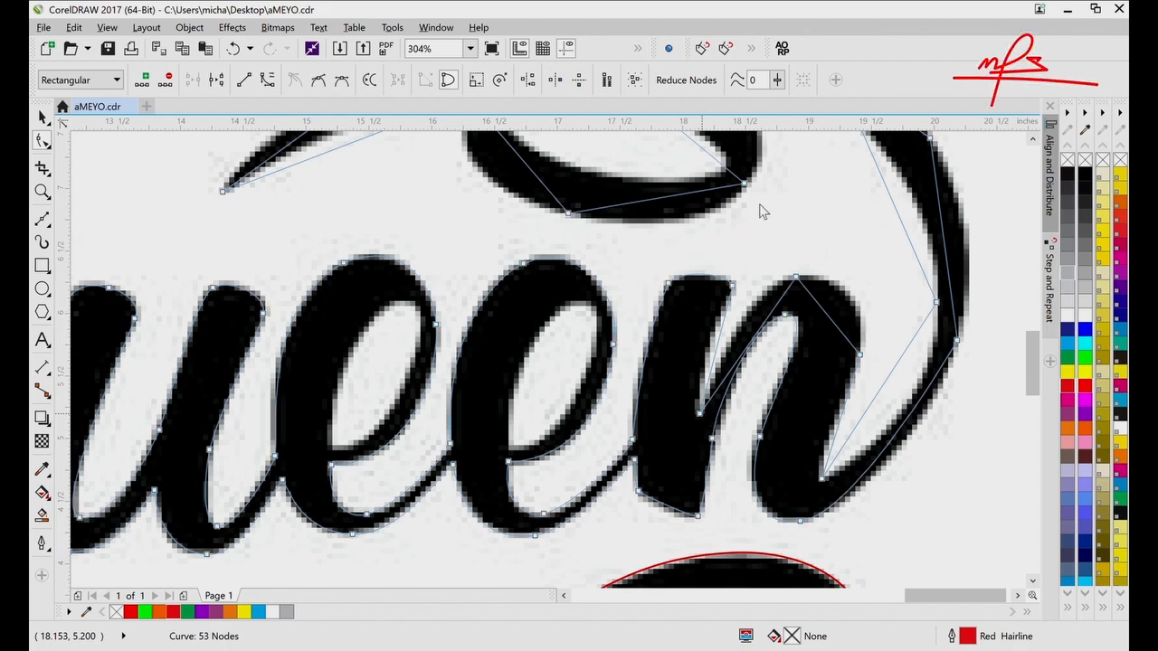
pyautogui.click(755, 310)
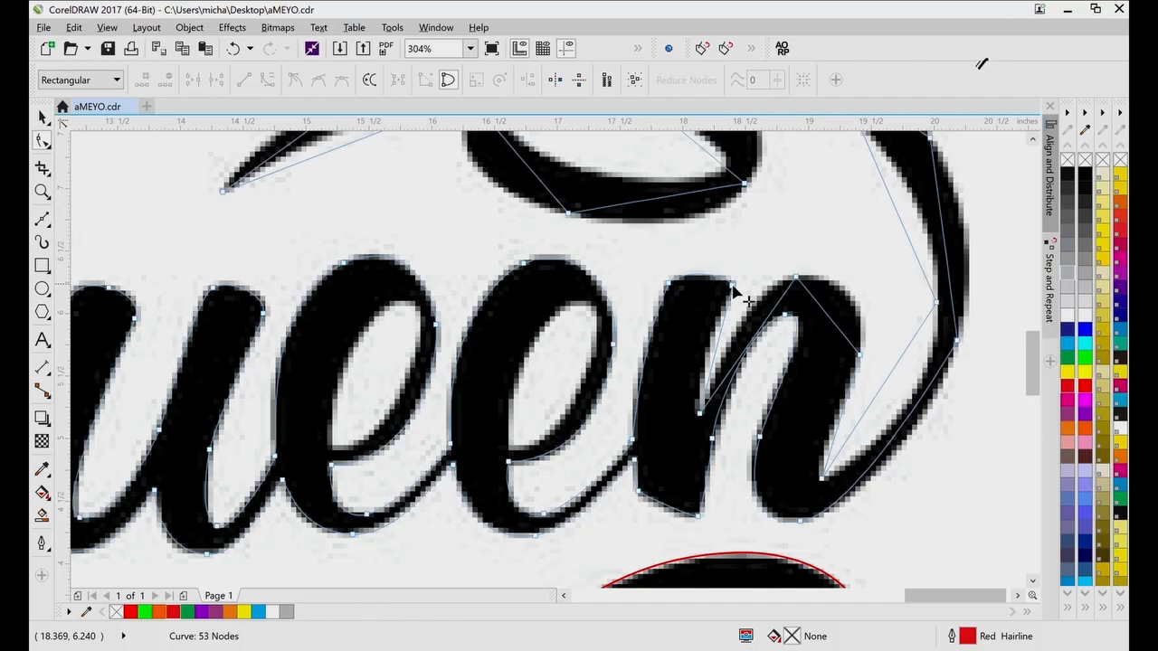
pyautogui.moveTo(733, 286); pyautogui.dragTo(695, 384)
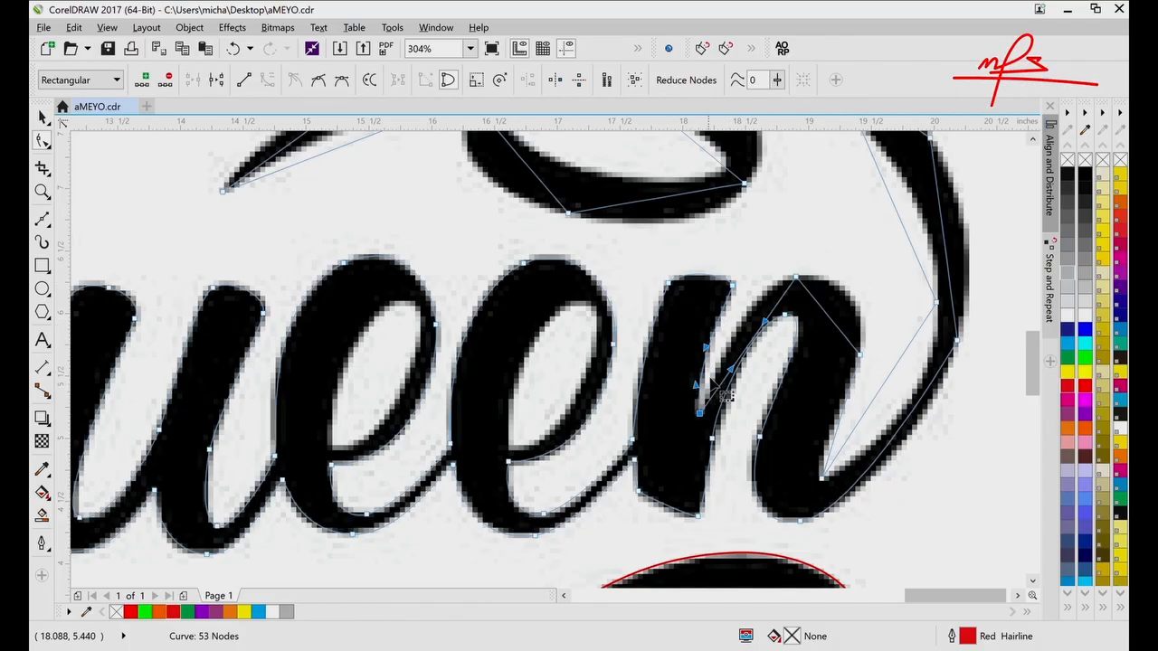
pyautogui.moveTo(748, 355); pyautogui.dragTo(734, 332)
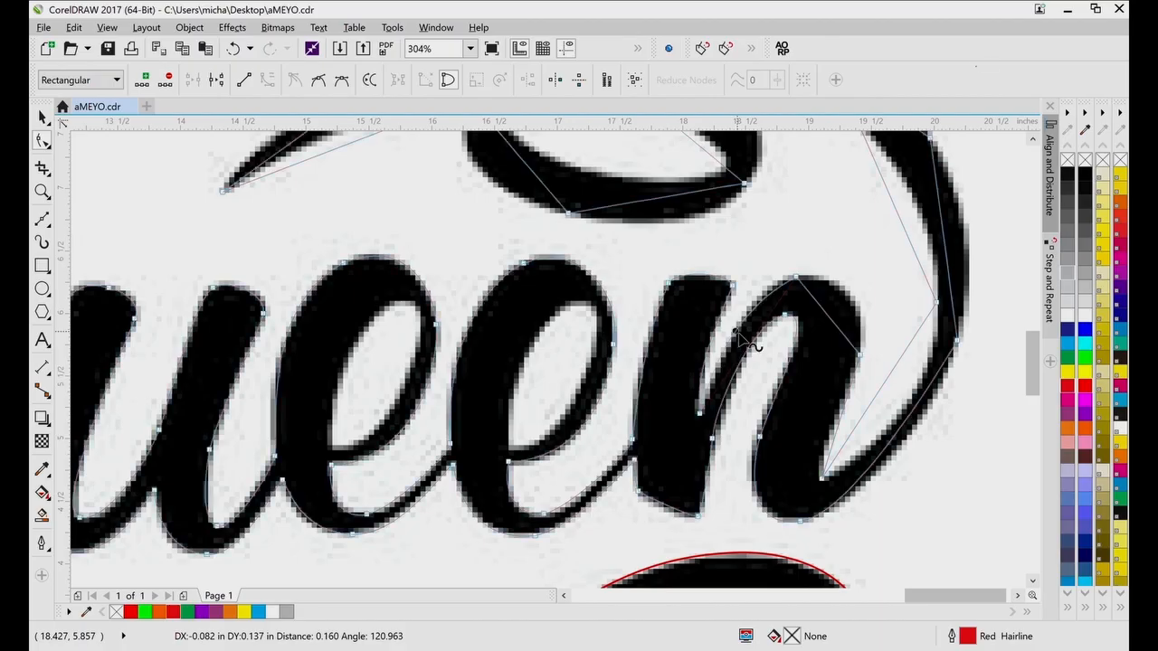
# - Move the n's top arch node to the left and adjust the curves on both sides of it to fit the rounded shoulder
pyautogui.moveTo(833, 319); pyautogui.dragTo(854, 288)
pyautogui.moveTo(846, 330); pyautogui.dragTo(828, 263)
pyautogui.moveTo(763, 315); pyautogui.dragTo(779, 283)
pyautogui.moveTo(727, 353); pyautogui.dragTo(735, 375)
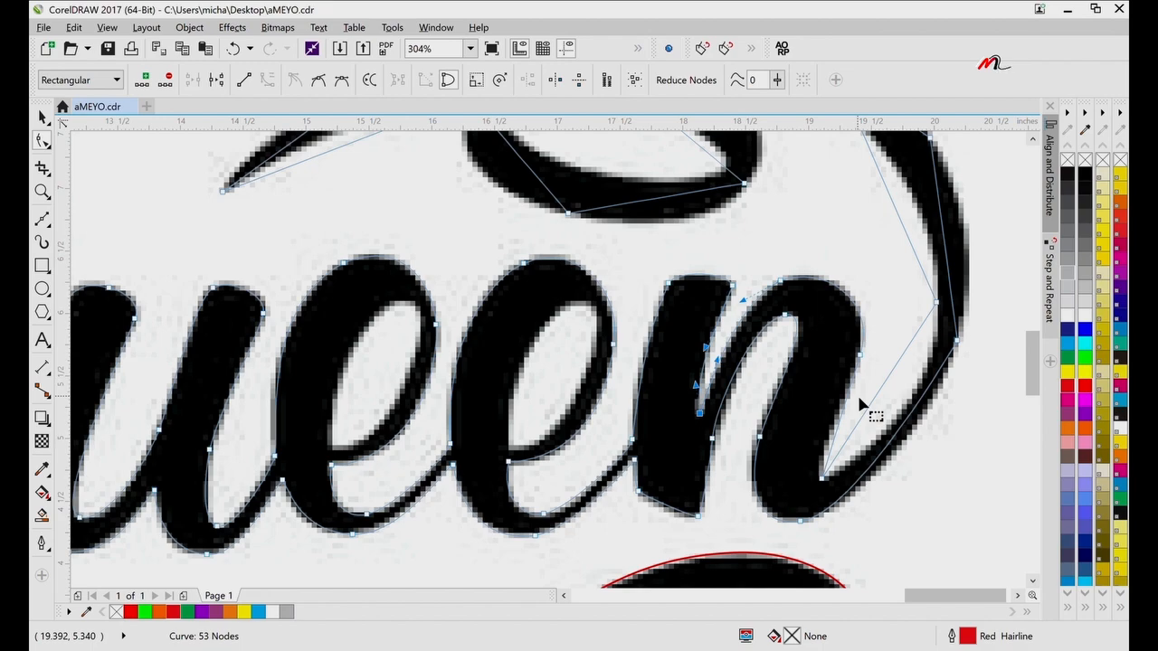
# - Bend the inner and outer edges of the n's tail so they follow the stroke sweeping up into the flourish
pyautogui.click(822, 479)
pyautogui.moveTo(834, 441); pyautogui.dragTo(871, 488)
pyautogui.moveTo(919, 376); pyautogui.dragTo(942, 422)
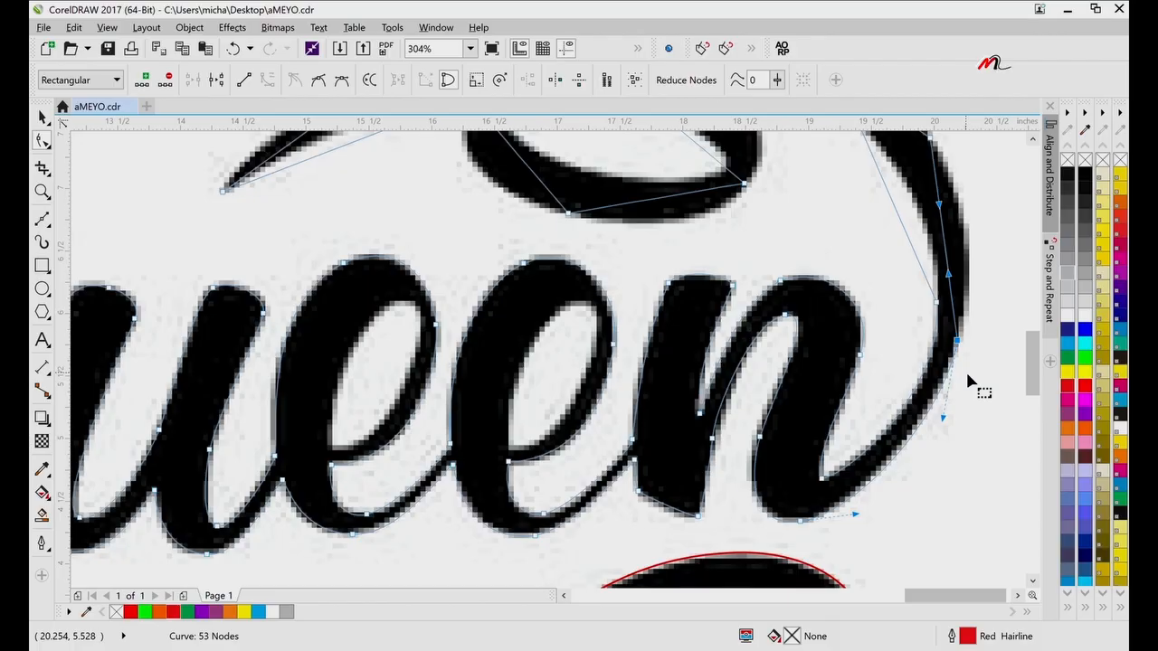
# - Curve the outer and inner edges of the flourish's right side above the n's tail to match the bitmap
pyautogui.scroll(3, 967, 375)
pyautogui.moveTo(947, 330); pyautogui.dragTo(968, 324)
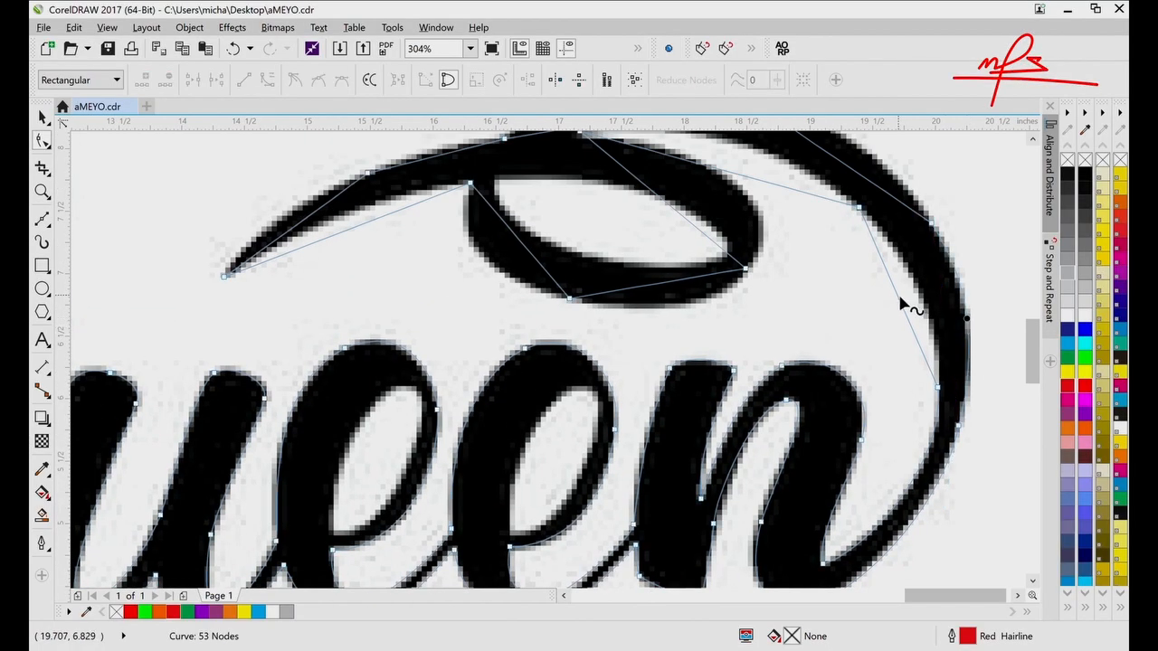
pyautogui.click(898, 297)
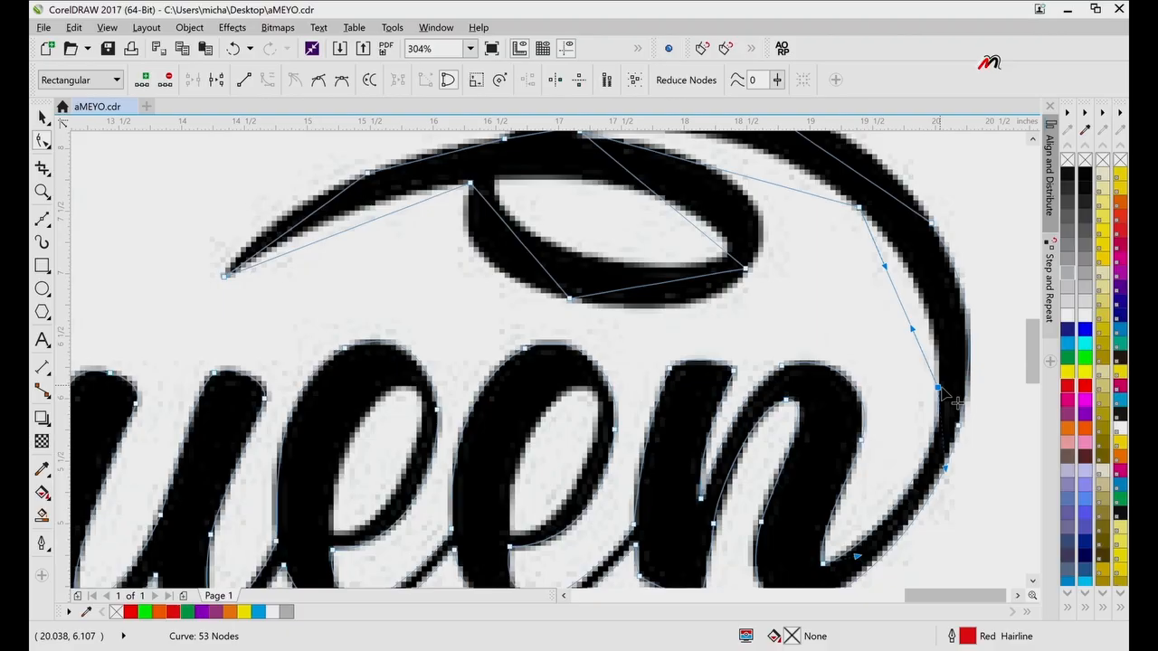
pyautogui.moveTo(903, 305); pyautogui.dragTo(939, 299)
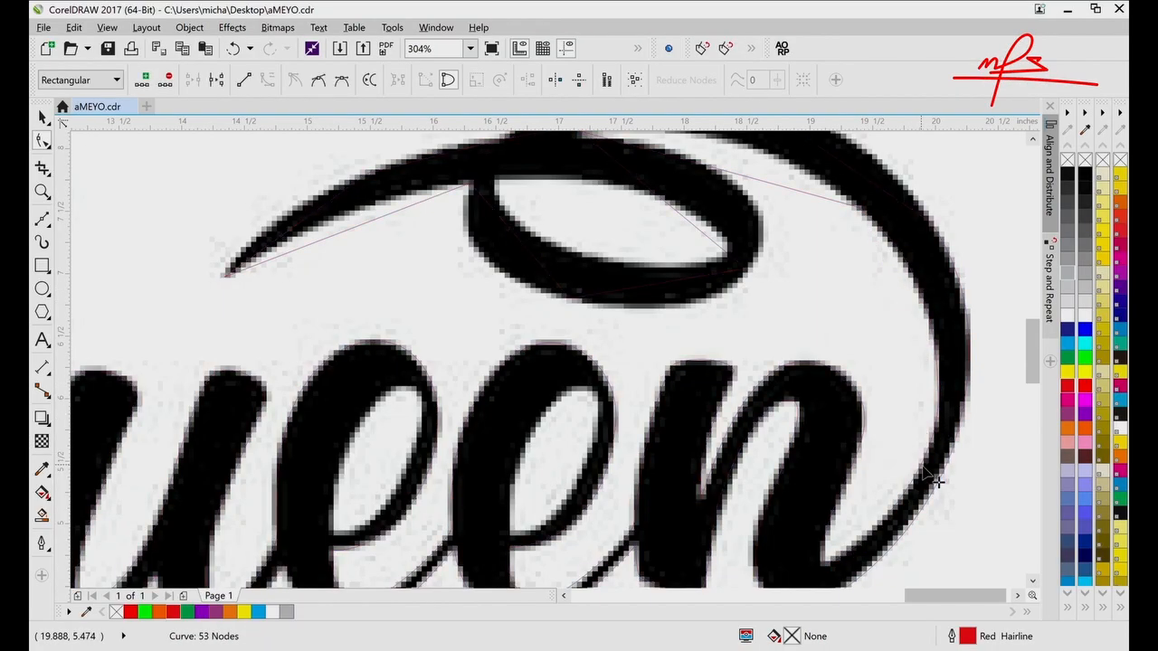
# - Add nodes above and below the flourish's inner right node, and delete that node between them
pyautogui.doubleClick(928, 313)
pyautogui.moveTo(900, 349); pyautogui.dragTo(954, 407)
pyautogui.press('Delete')
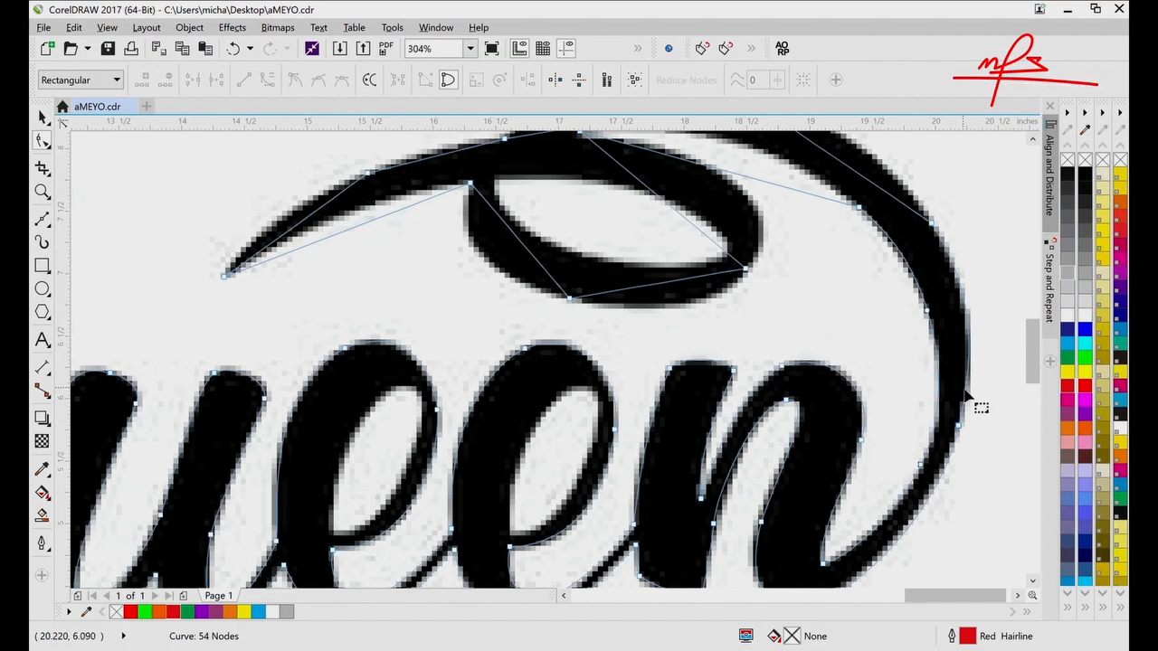
# - Curve the flourish's inner edge from the sharp tip of the crescent gap to the next node on its right
pyautogui.press('z')
pyautogui.click(910, 305)
pyautogui.hotkey('alt', 'Left')
pyautogui.hotkey('alt', 'Left')
pyautogui.hotkey('alt', 'Left')
pyautogui.hotkey('alt', 'Left')
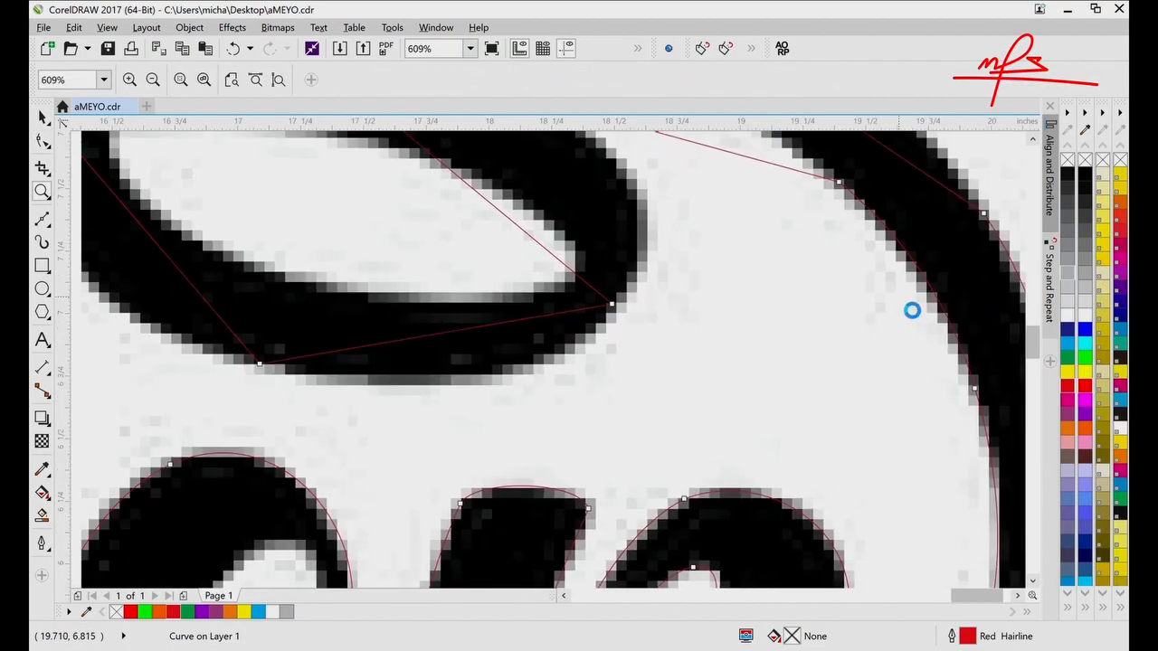
pyautogui.hotkey('alt', 'Up')
pyautogui.hotkey('alt', 'Up')
pyautogui.hotkey('alt', 'Up')
pyautogui.hotkey('alt', 'Up')
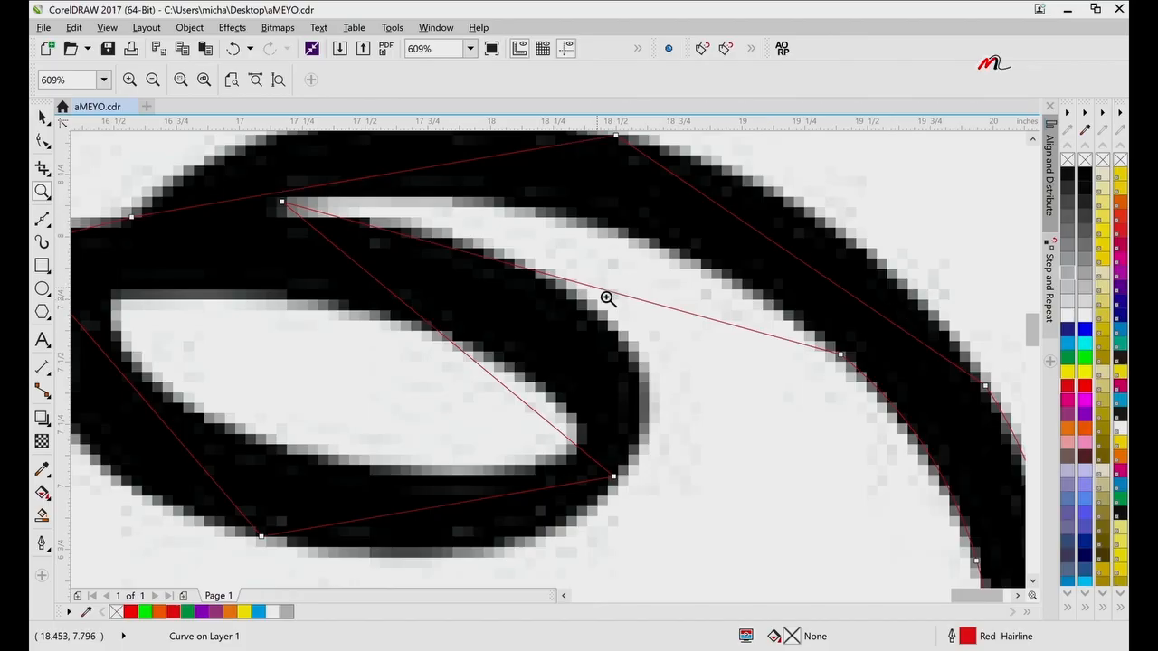
pyautogui.press('F10')
pyautogui.click(283, 201)
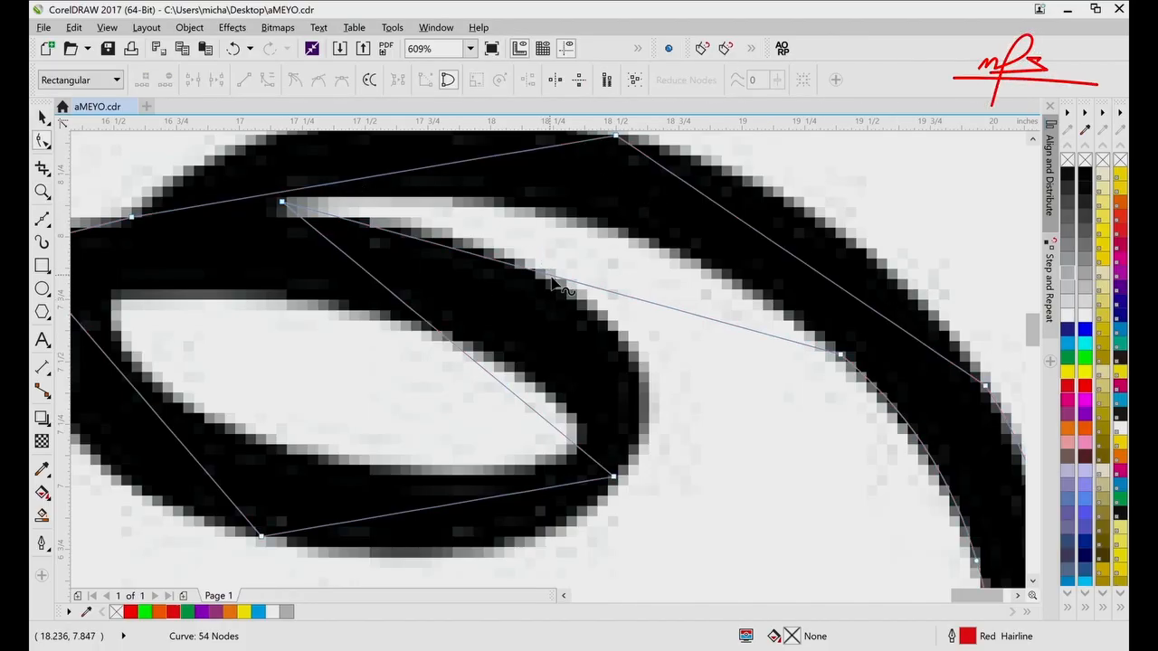
pyautogui.moveTo(561, 277); pyautogui.dragTo(571, 219)
# - Curve the loop's outer edge from the crescent tip around its right side, and move the lower-right node slightly outward
pyautogui.click(284, 203)
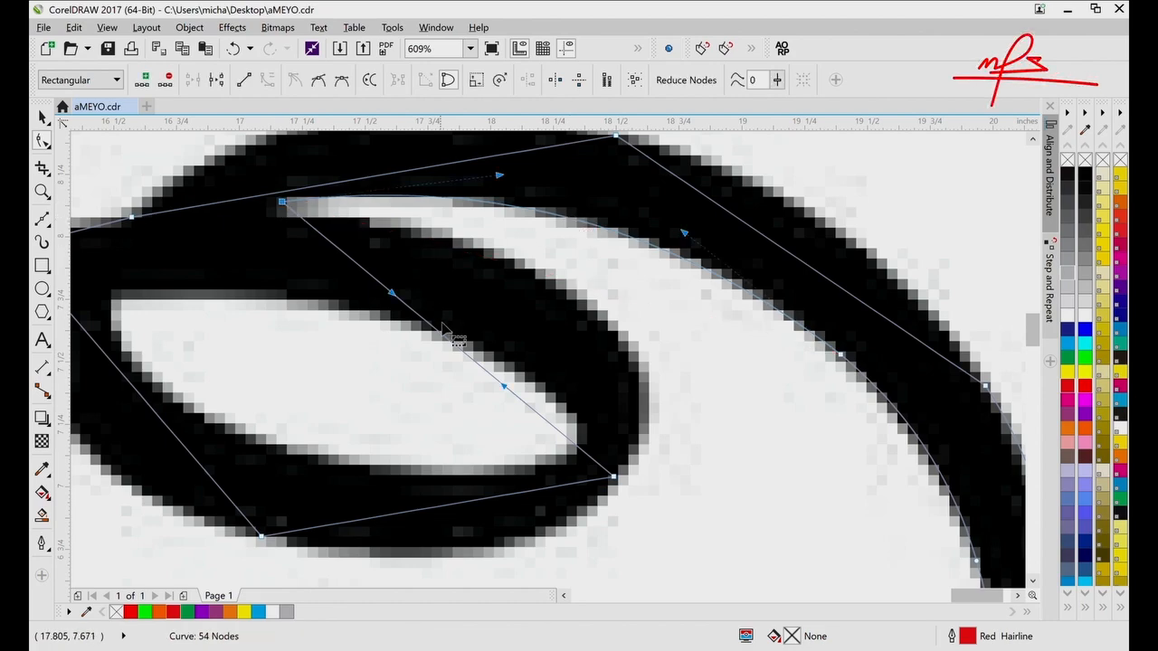
pyautogui.moveTo(450, 344); pyautogui.dragTo(568, 297)
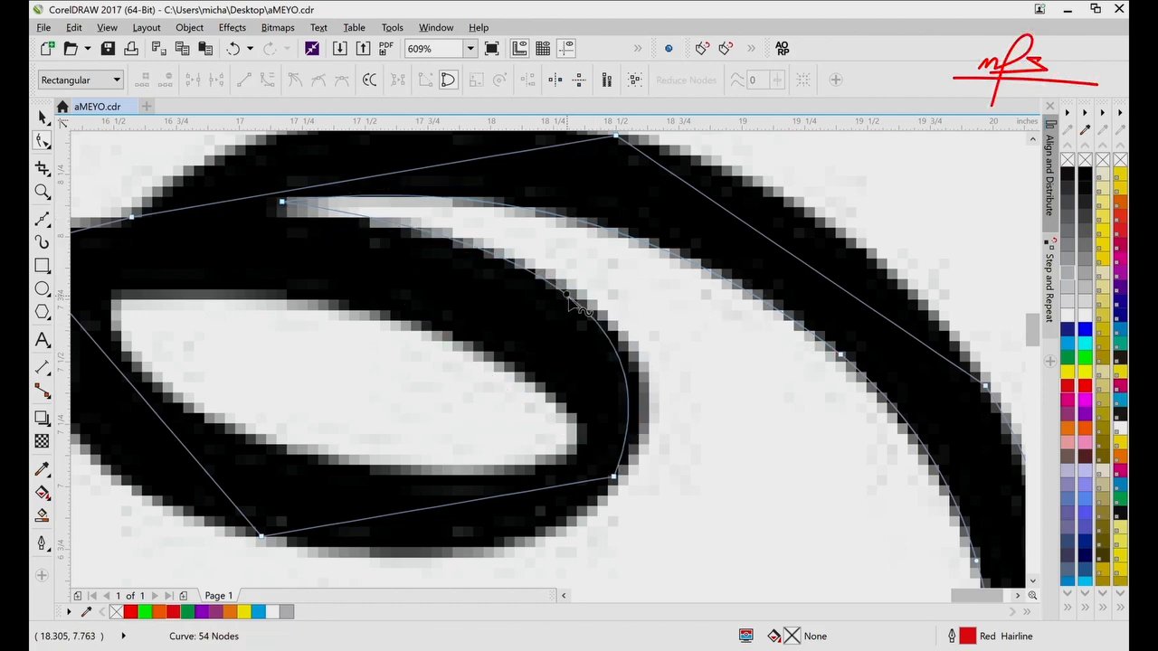
pyautogui.moveTo(614, 477); pyautogui.dragTo(625, 481)
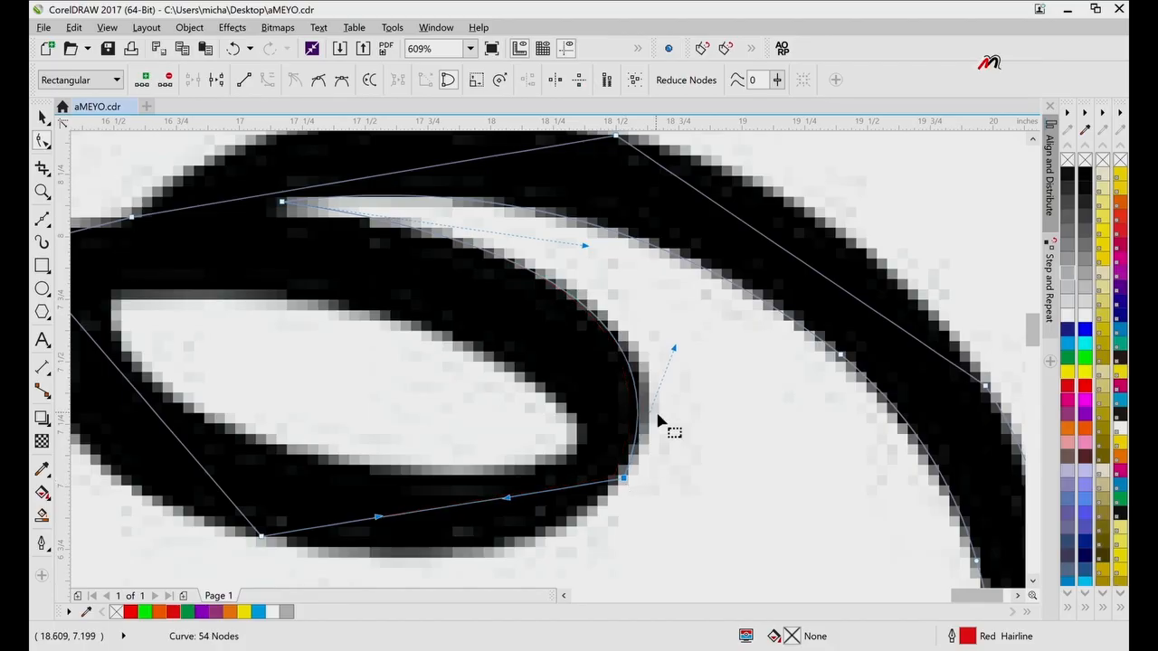
# - Curve the loop's bottom edge to fit the stroke, and add nodes at its lowest point and on its upper-right shoulder
pyautogui.scroll(-2, 615, 461)
pyautogui.moveTo(479, 408); pyautogui.dragTo(506, 460)
pyautogui.hscroll(-3, 516, 467)
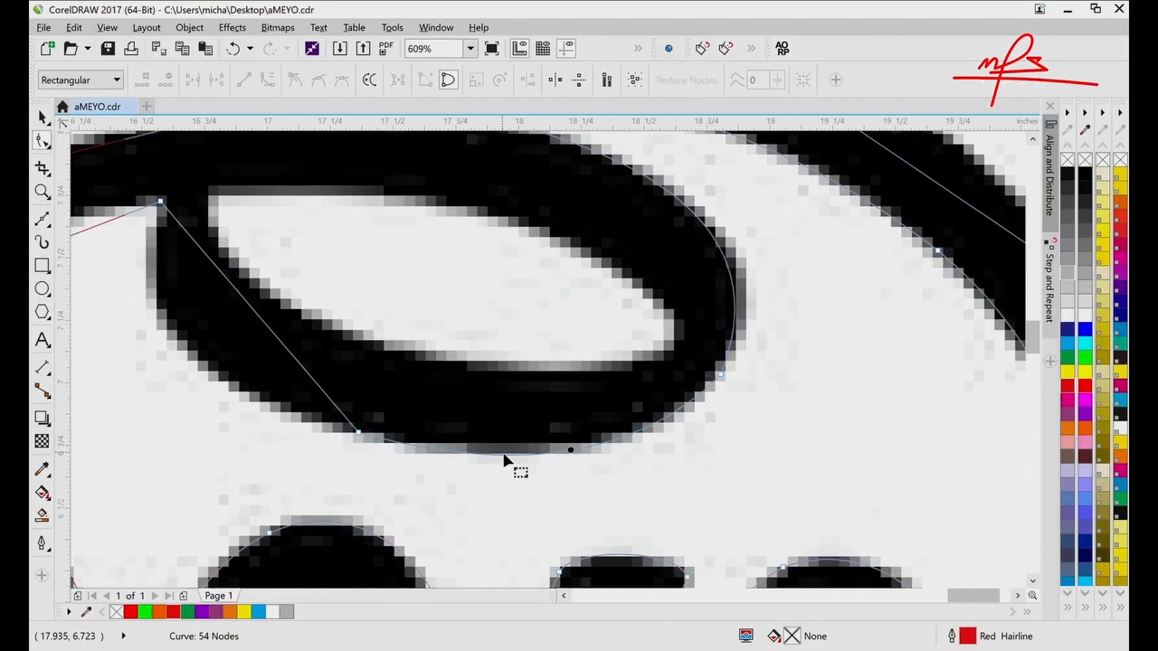
pyautogui.doubleClick(546, 459)
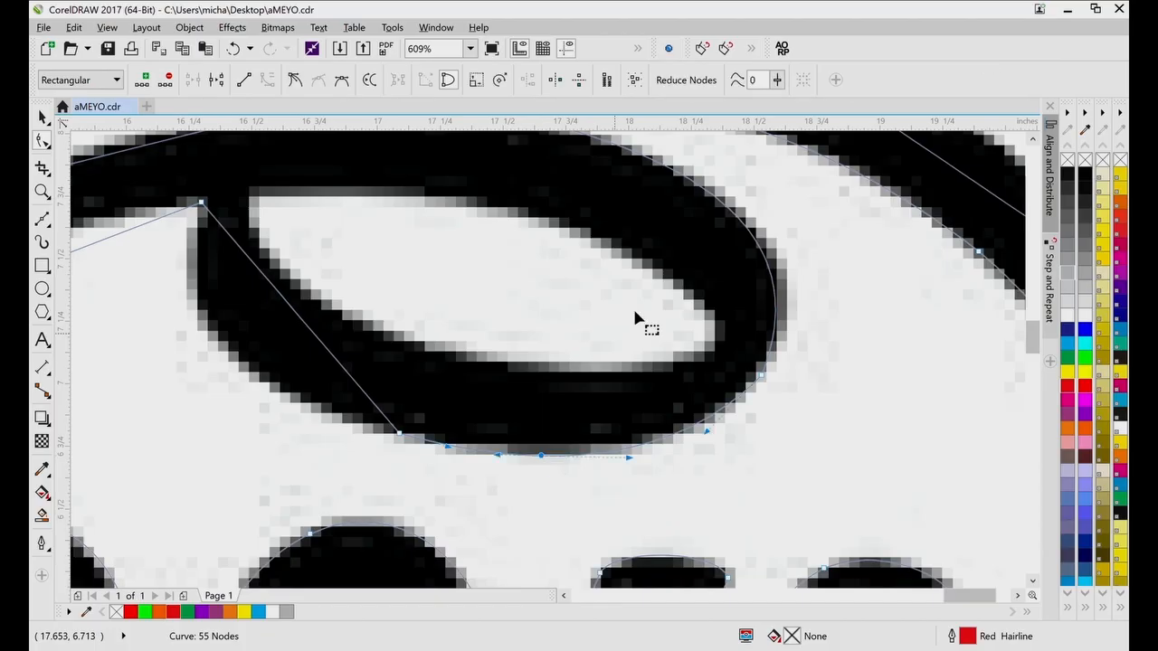
pyautogui.click(728, 211)
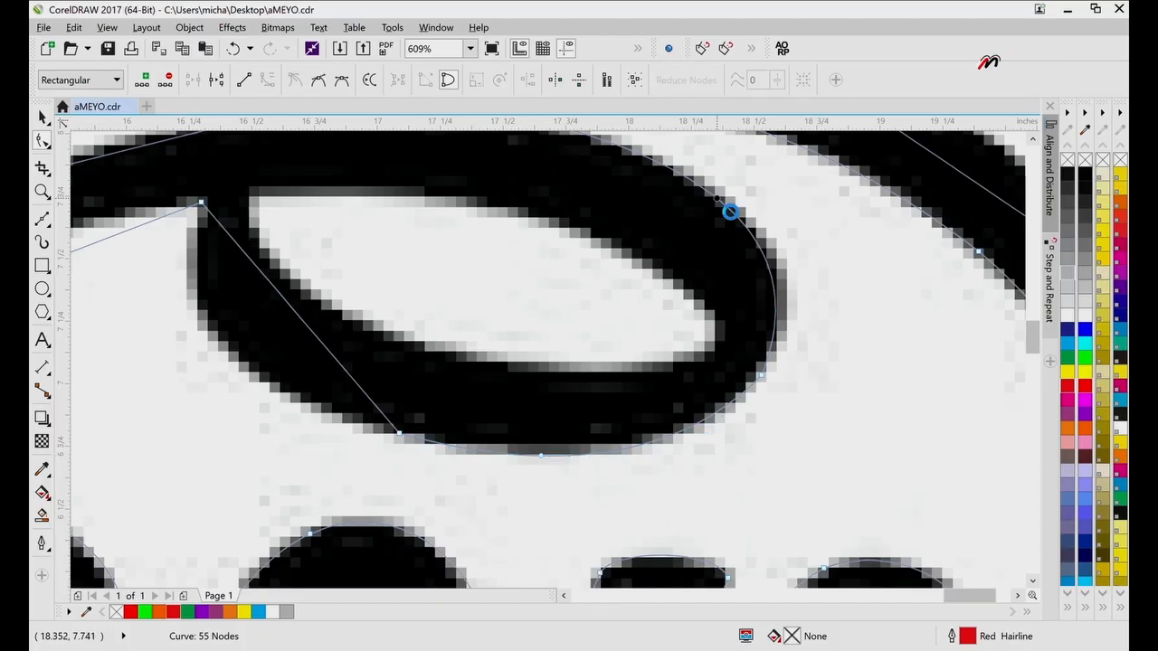
pyautogui.click(834, 419)
# - Curve the loop's lower-left outer edge, adjust its handle to fit the stroke, and delete the surplus lower-left node
pyautogui.hscroll(-5, 597, 430)
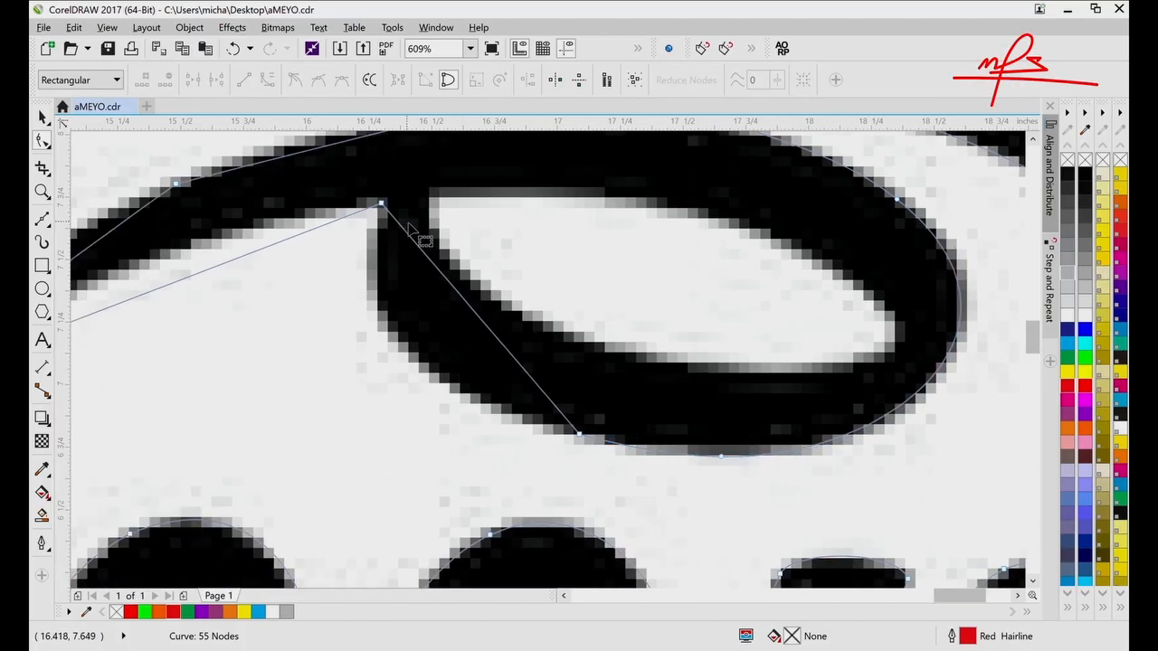
pyautogui.moveTo(488, 324); pyautogui.dragTo(412, 343)
pyautogui.click(579, 434)
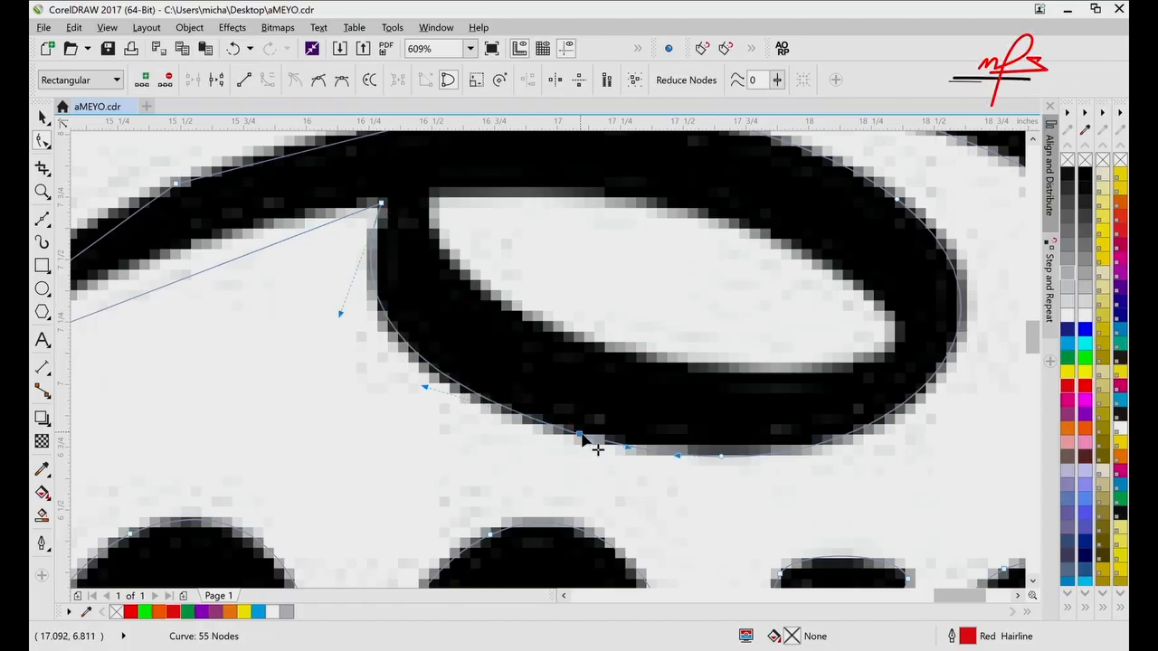
pyautogui.moveTo(428, 393); pyautogui.dragTo(448, 412)
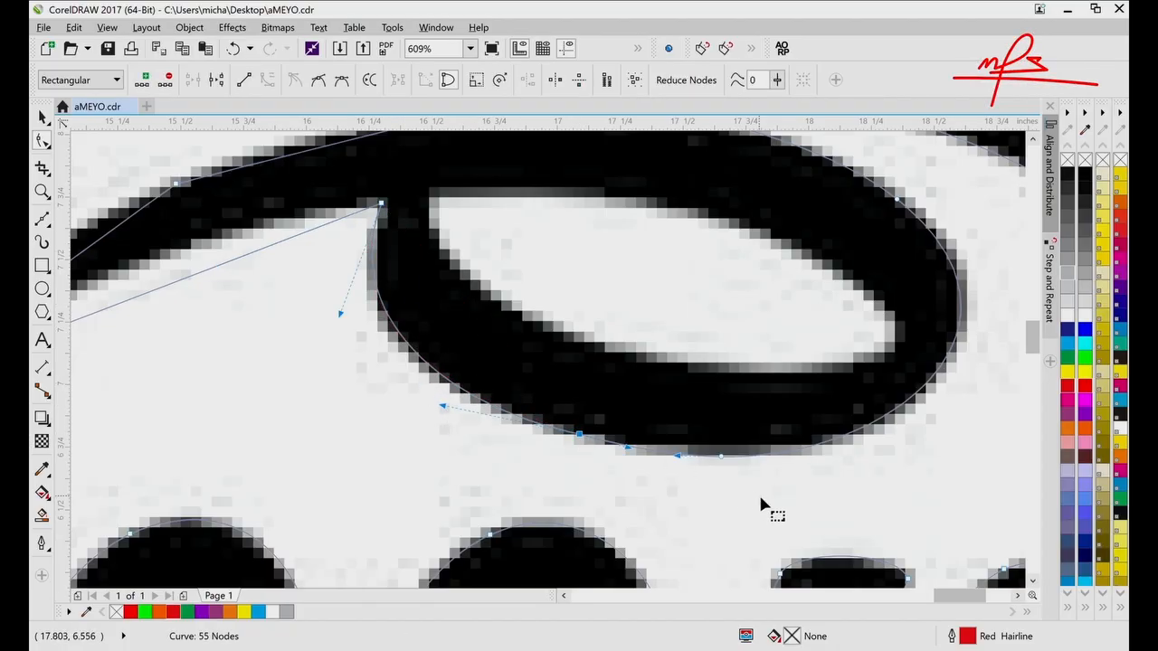
pyautogui.click(612, 481)
pyautogui.press('Delete')
# - Bend the upper and lower edges of the flourish's pointed left end to follow the tapered stroke
pyautogui.hscroll(-5, 720, 454)
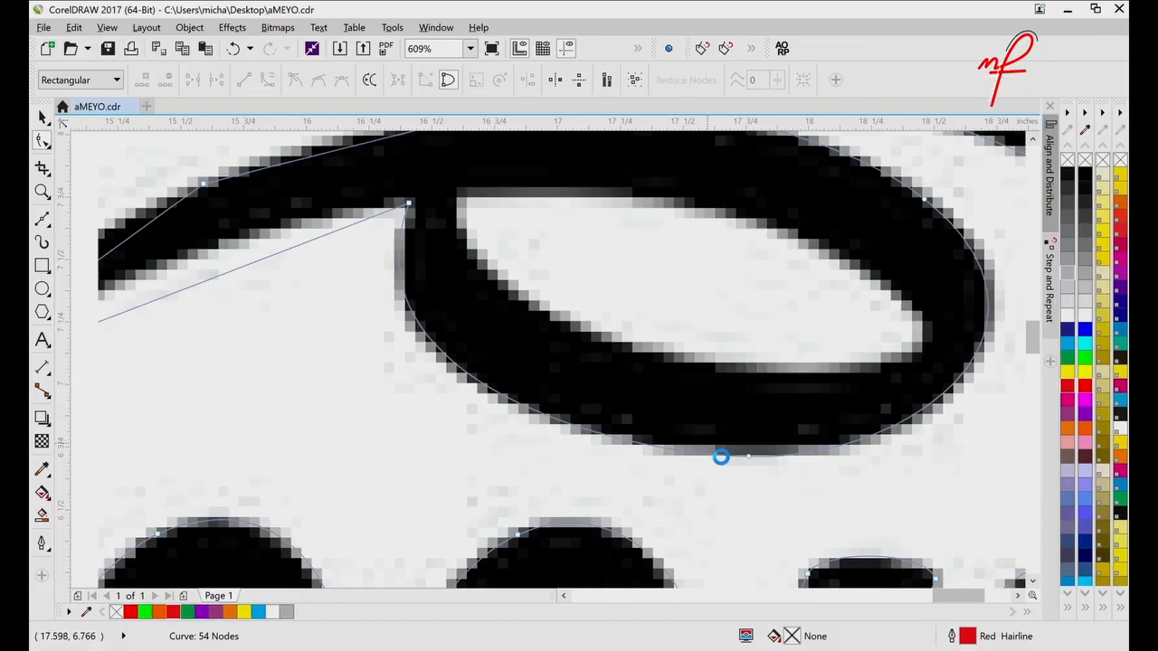
pyautogui.click(345, 391)
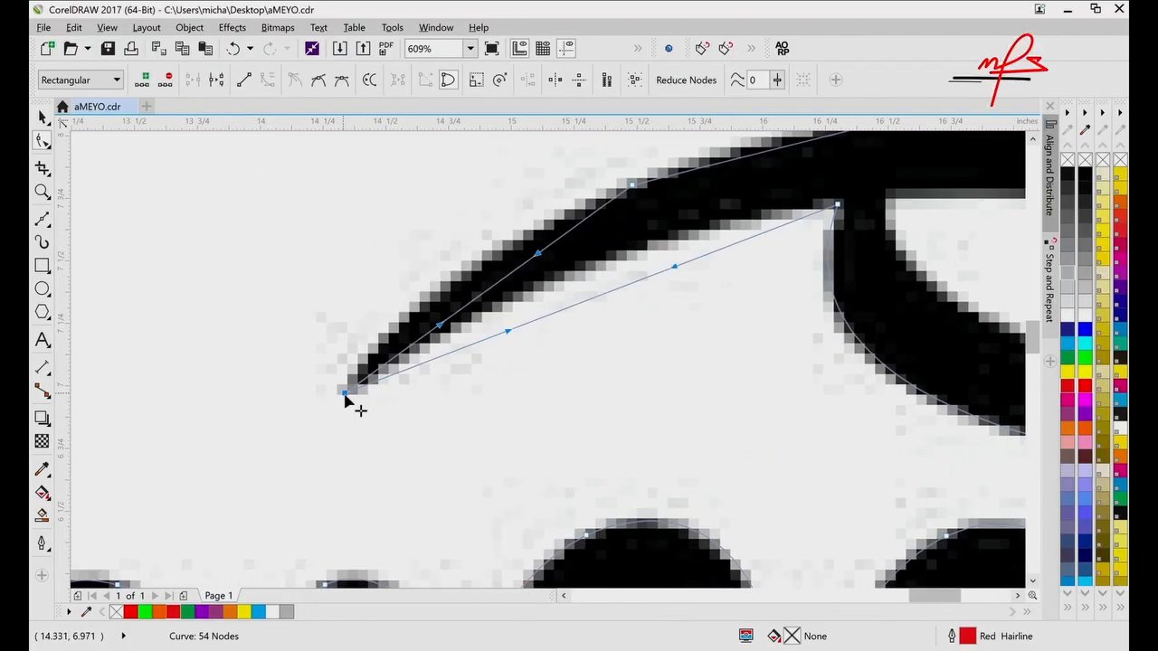
pyautogui.moveTo(497, 287)
pyautogui.mouseDown()
pyautogui.moveTo(455, 266)
pyautogui.moveTo(465, 272)
pyautogui.mouseUp()
pyautogui.moveTo(616, 289)
pyautogui.mouseDown()
pyautogui.moveTo(609, 266)
pyautogui.moveTo(621, 271)
pyautogui.moveTo(607, 268)
pyautogui.mouseUp()
pyautogui.hscroll(2, 607, 264)
pyautogui.scroll(1, 607, 264)
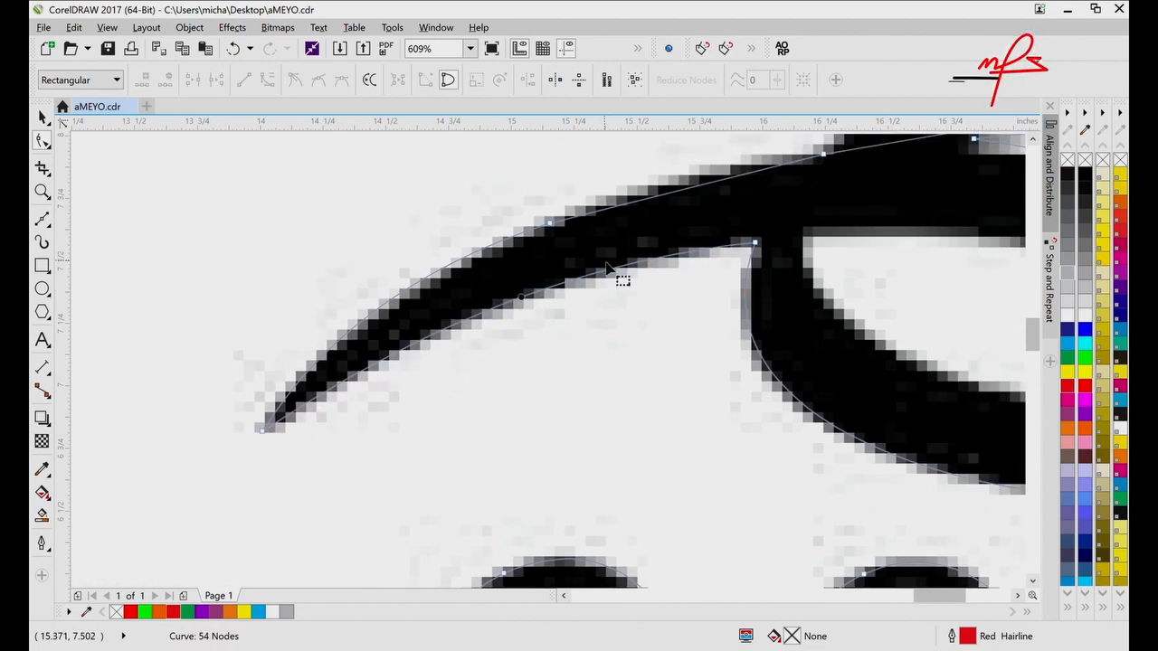
# - Bend the flourish's upper edge before the stroke junction and delete the surplus node on the left part of that edge
pyautogui.click(549, 230)
pyautogui.hscroll(2, 697, 212)
pyautogui.scroll(4, 697, 211)
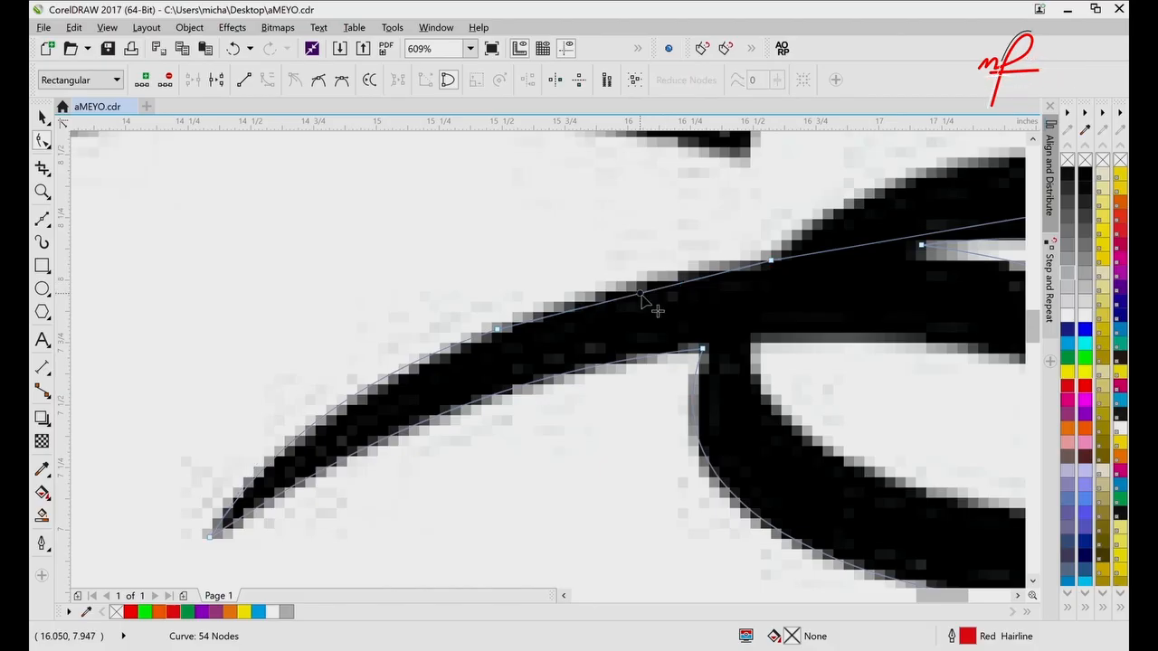
pyautogui.moveTo(641, 294); pyautogui.dragTo(637, 284)
pyautogui.moveTo(481, 309); pyautogui.dragTo(522, 352)
pyautogui.press('Delete')
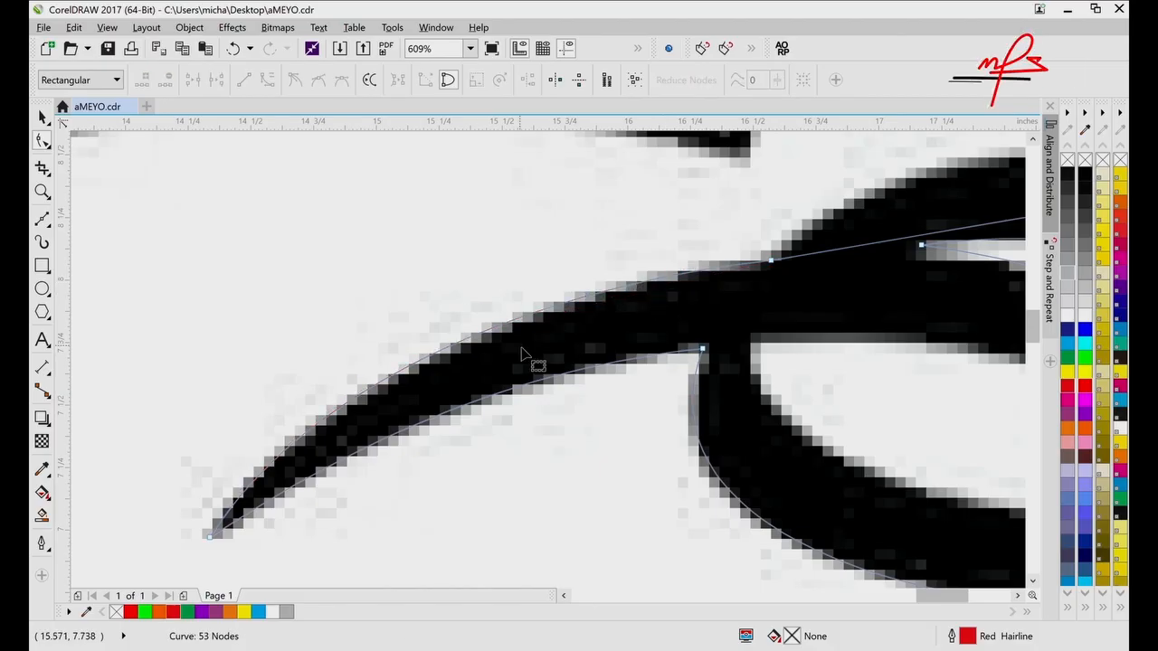
# - Curve the flourish's upper edge between the stroke junction and the next node so it follows the top of the arch
pyautogui.hscroll(5, 667, 387)
pyautogui.scroll(3, 680, 399)
pyautogui.hscroll(8, 674, 395)
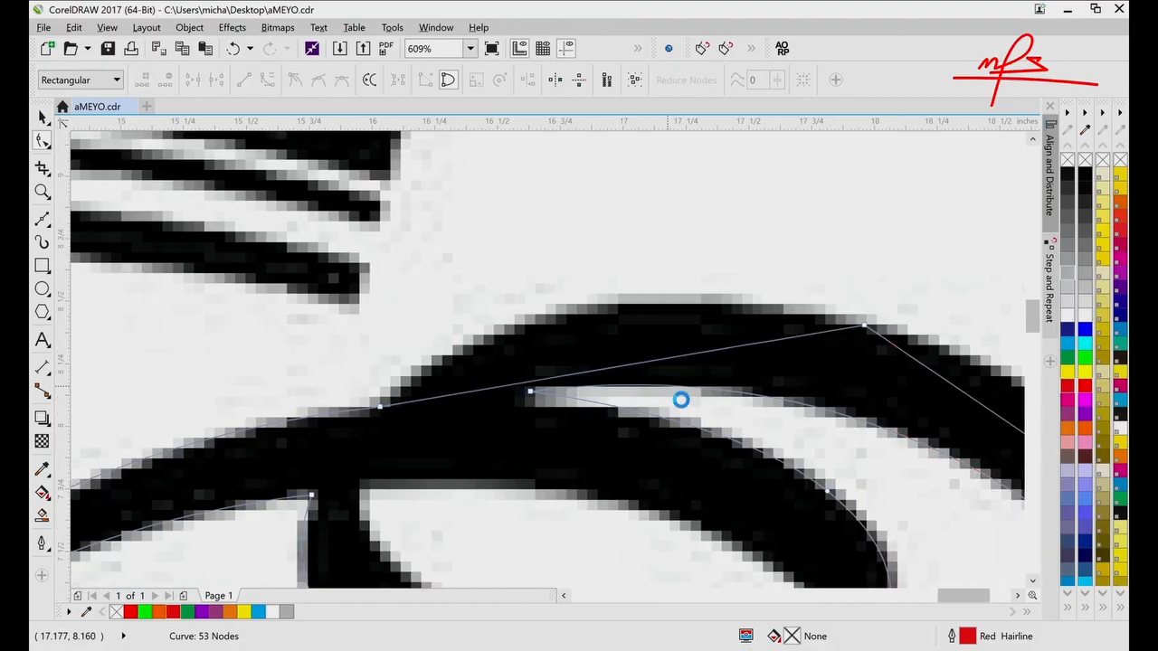
pyautogui.click(864, 326)
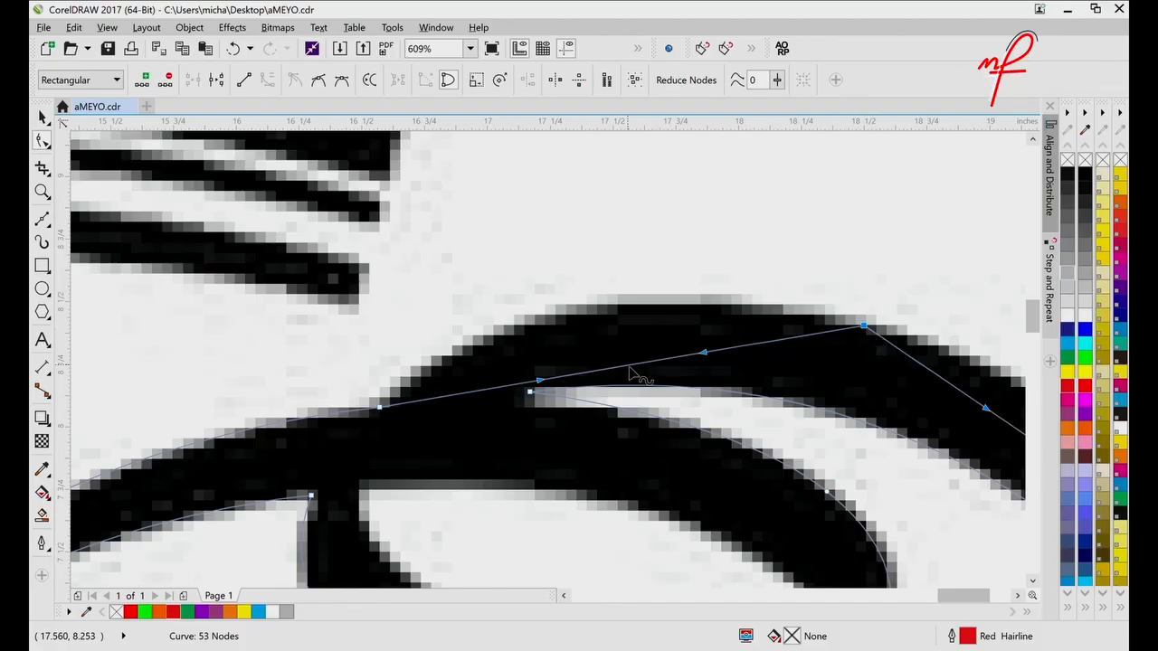
pyautogui.moveTo(624, 366); pyautogui.dragTo(615, 316)
pyautogui.hscroll(8, 622, 325)
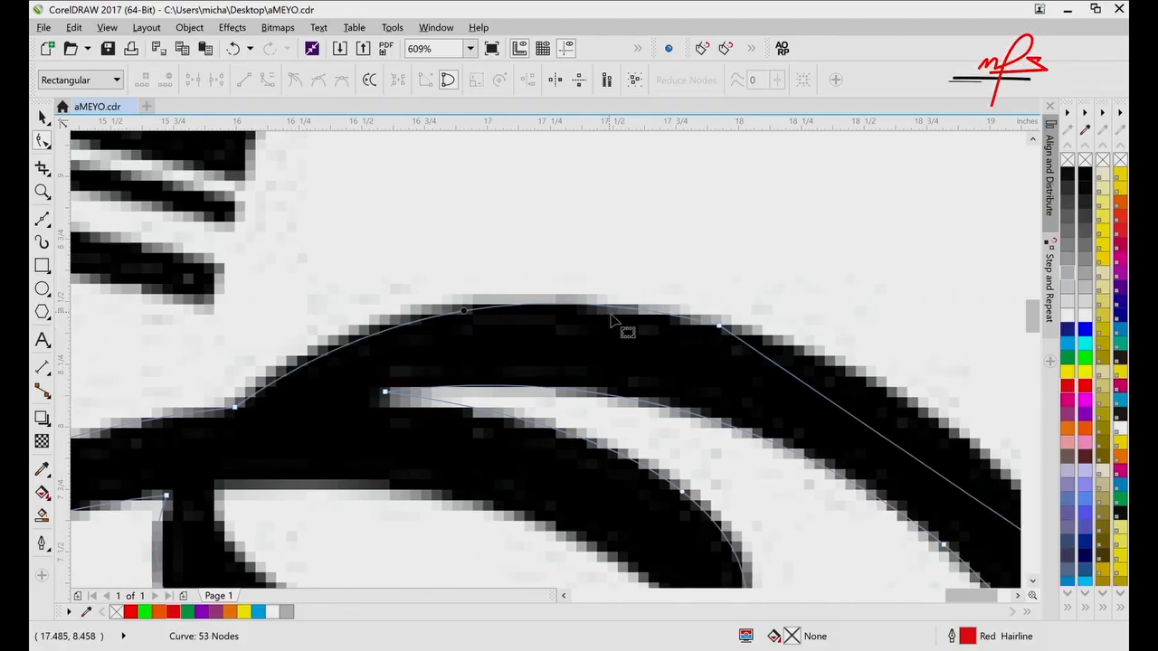
# - Delete the surplus node on the arch's upper edge and adjust the handles of the remaining segment to fit the stroke
pyautogui.moveTo(642, 444); pyautogui.dragTo(674, 413)
pyautogui.press('z')
pyautogui.press('F3')
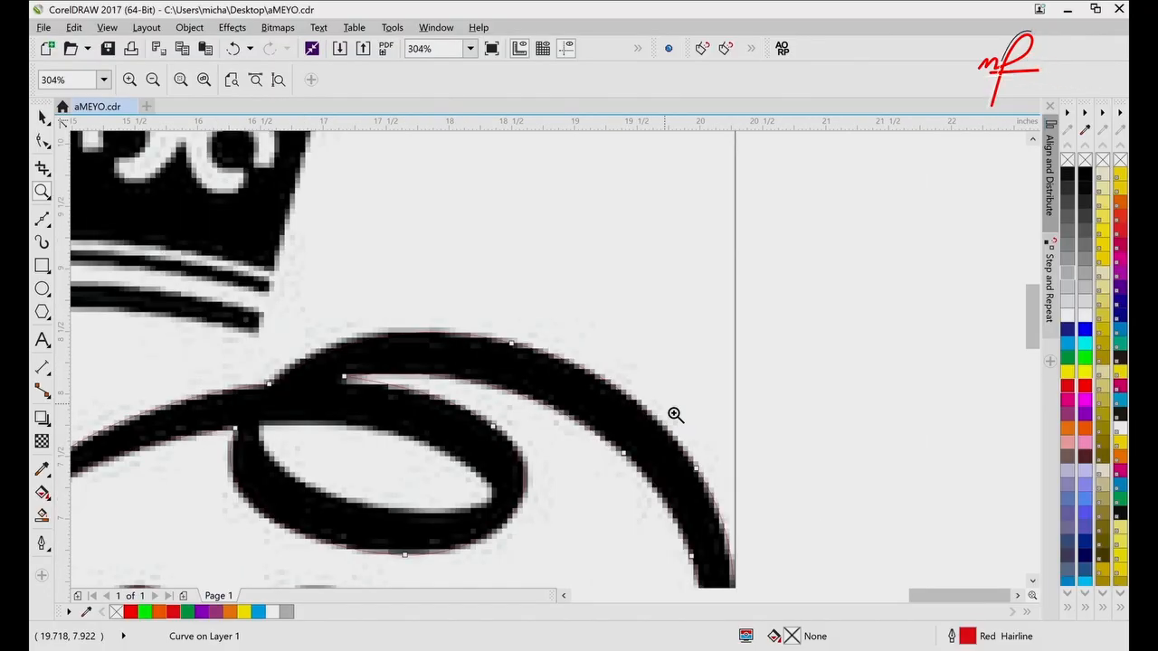
pyautogui.hotkey('alt', 'Down')
pyautogui.hotkey('alt', 'Left')
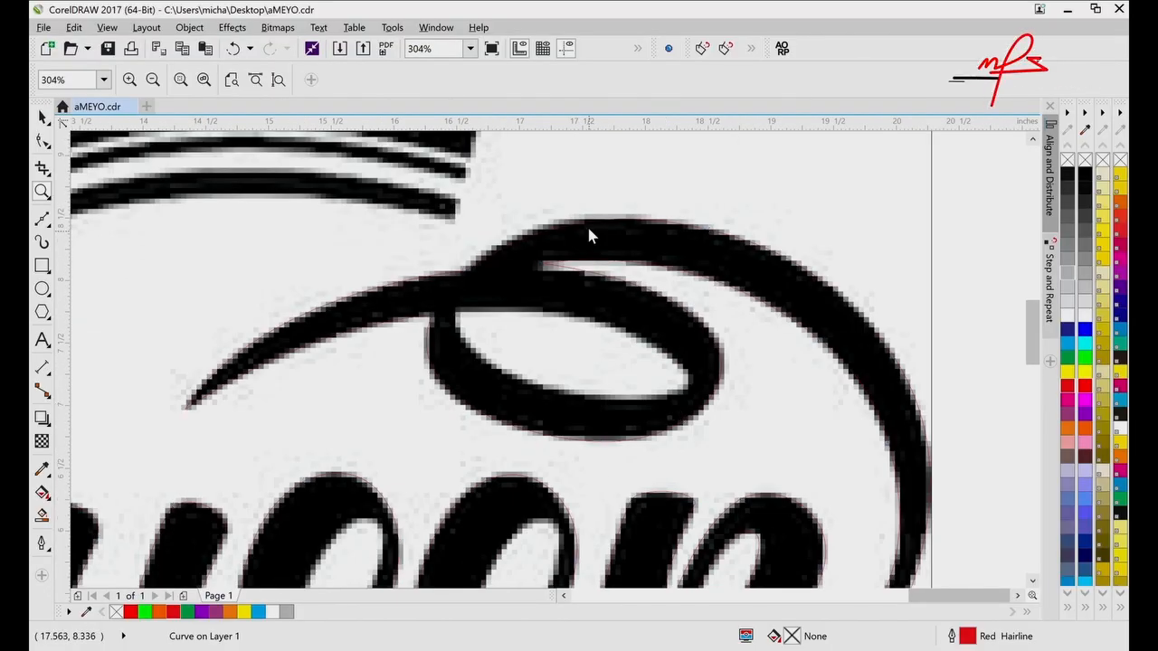
pyautogui.press('F10')
pyautogui.moveTo(685, 211); pyautogui.dragTo(757, 261)
pyautogui.press('Delete')
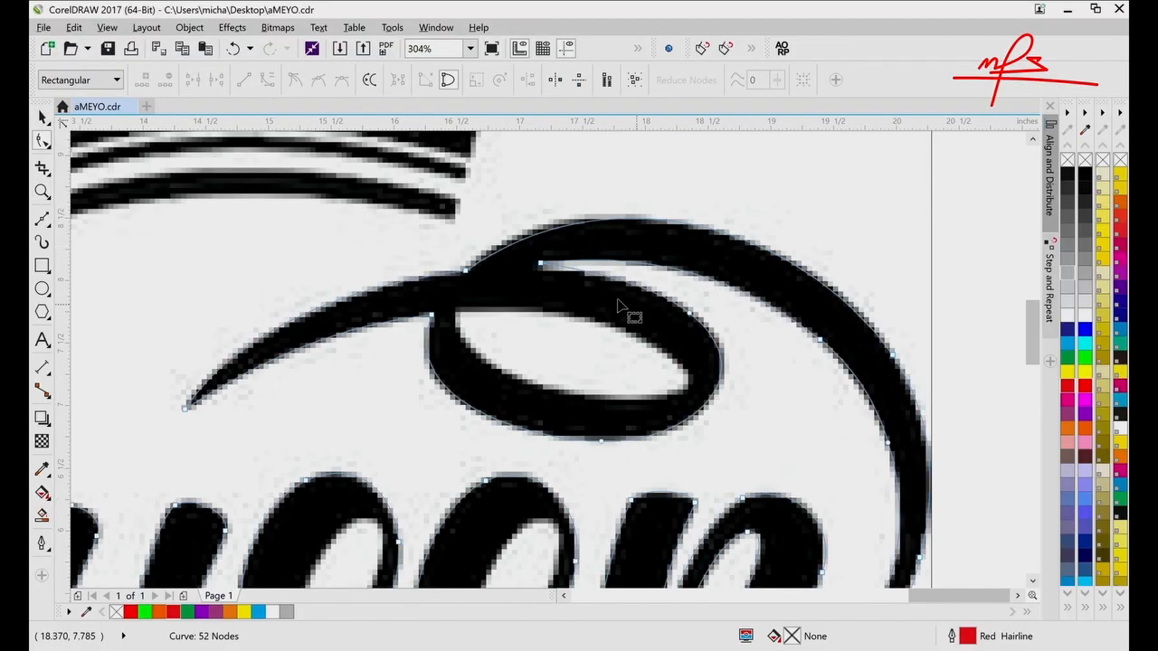
pyautogui.click(466, 271)
pyautogui.moveTo(605, 172); pyautogui.dragTo(575, 173)
pyautogui.moveTo(797, 221); pyautogui.dragTo(817, 219)
# - Delete the surplus node on the flourish's inner right edge and adjust the handle at the inner corner beside the n's foot
pyautogui.scroll(-3, 818, 221)
pyautogui.press('Delete')
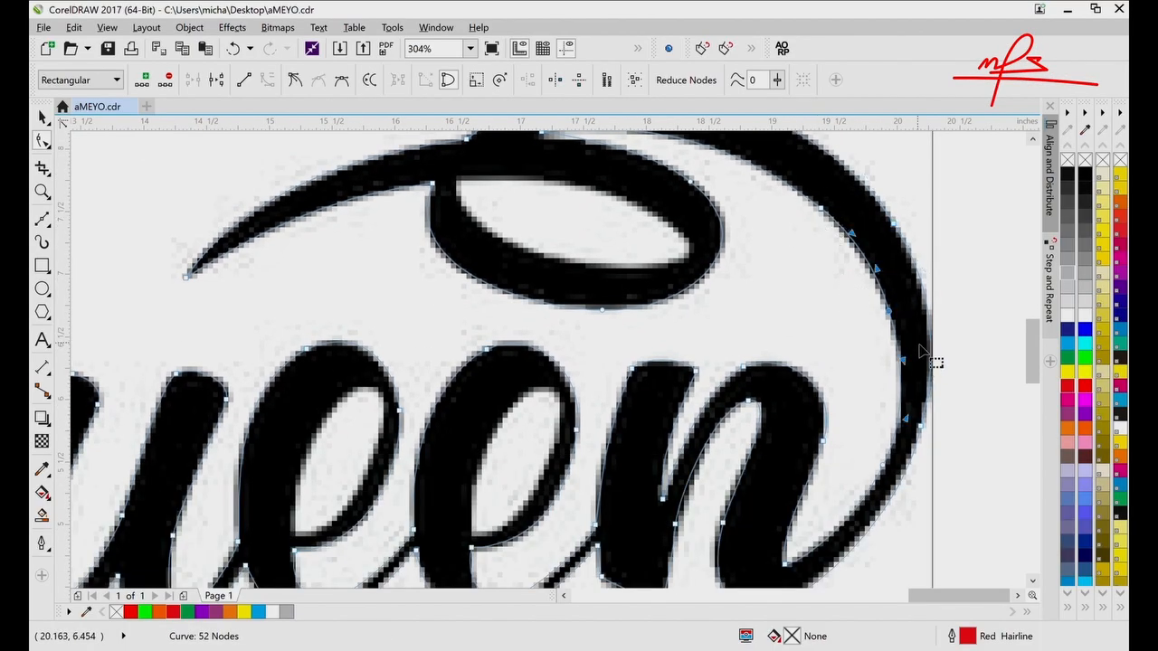
pyautogui.scroll(-3, 925, 457)
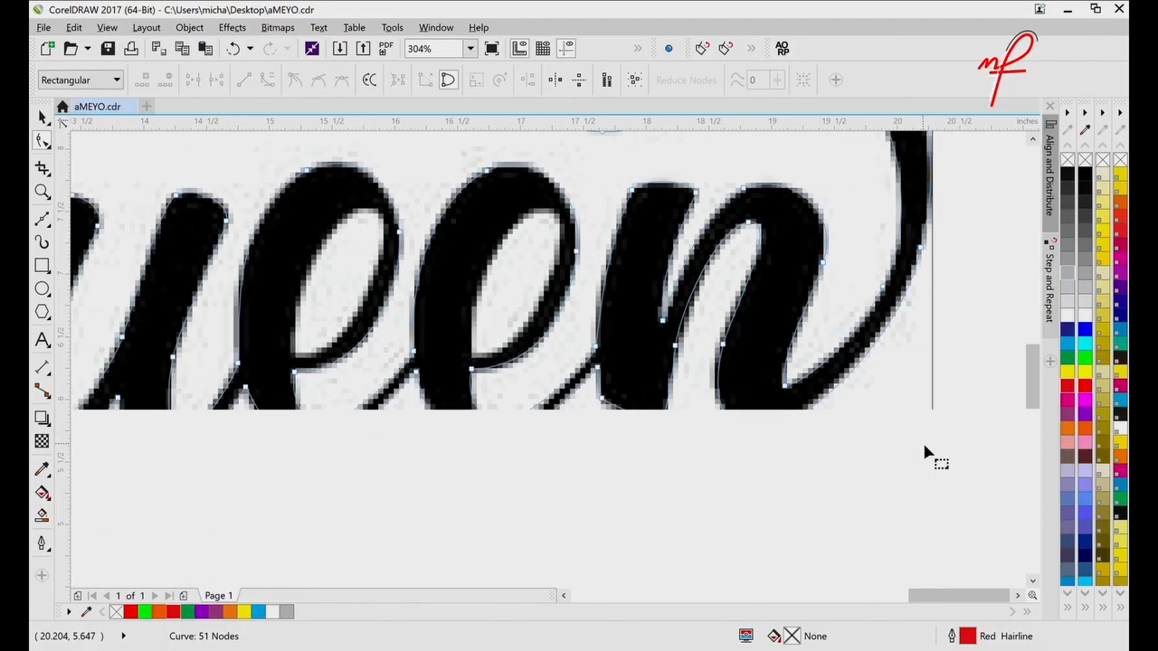
pyautogui.click(786, 386)
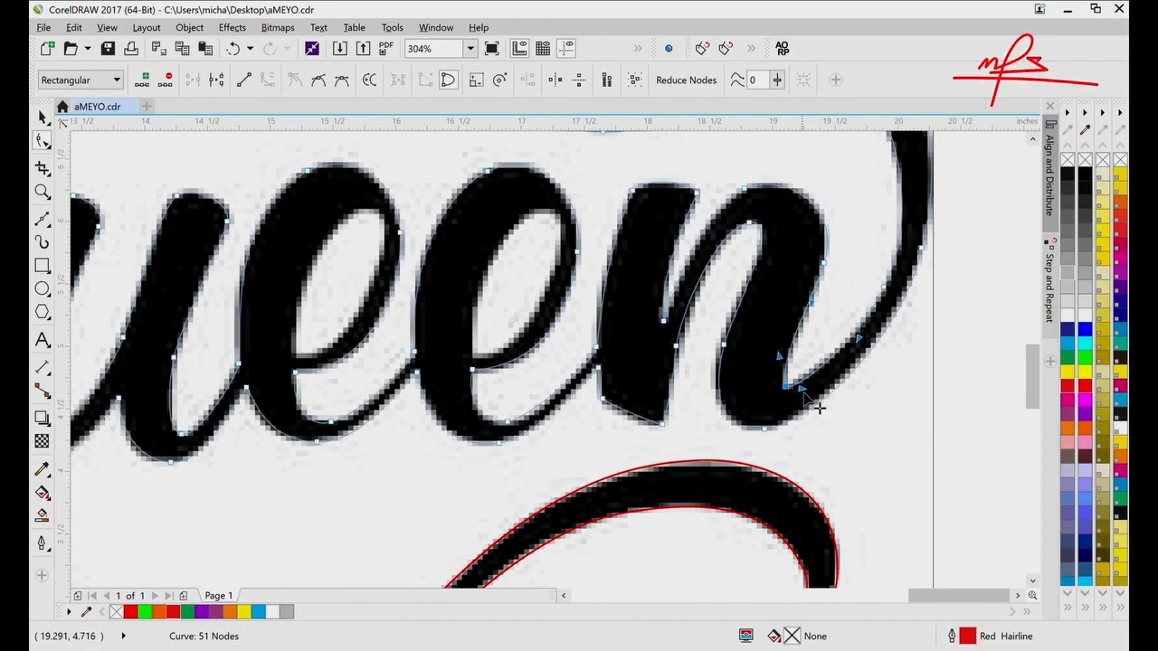
pyautogui.moveTo(812, 387); pyautogui.dragTo(796, 389)
# - Trace the opening inside the first e as a closed Bezier curve
pyautogui.press('z')
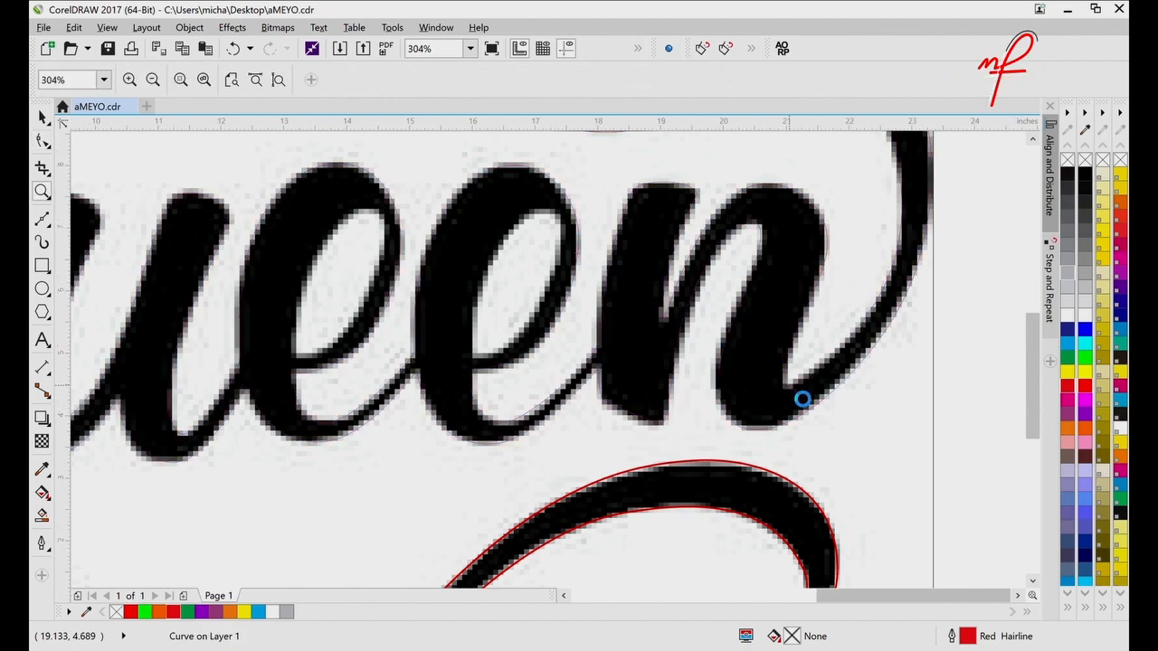
pyautogui.press('F3')
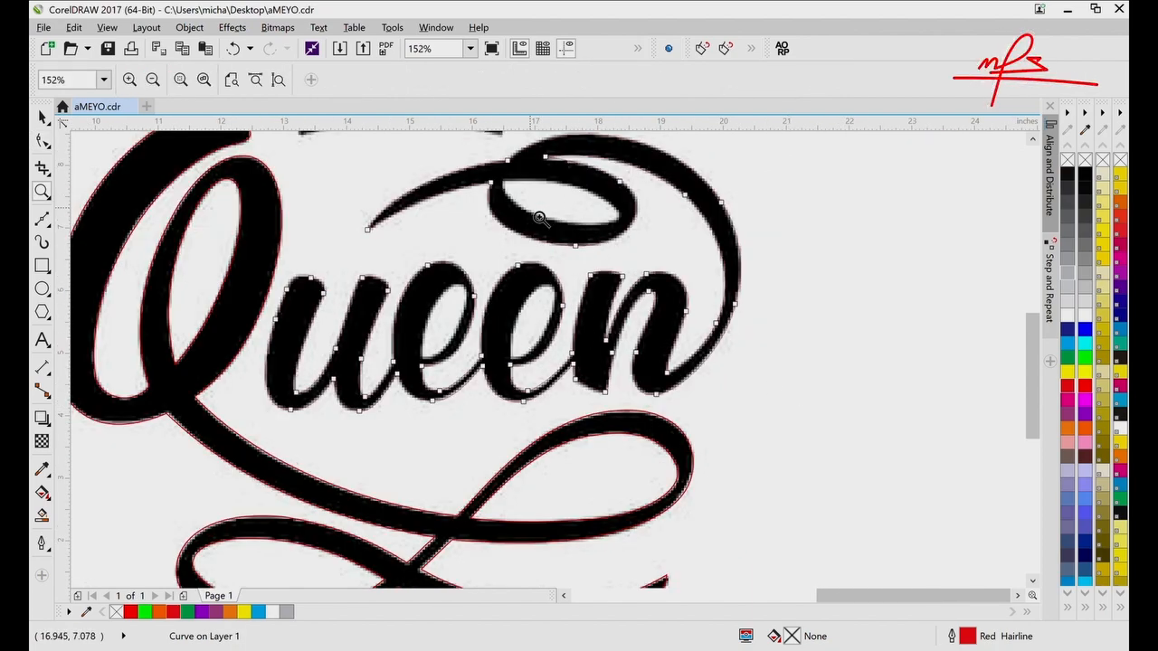
pyautogui.click(543, 340)
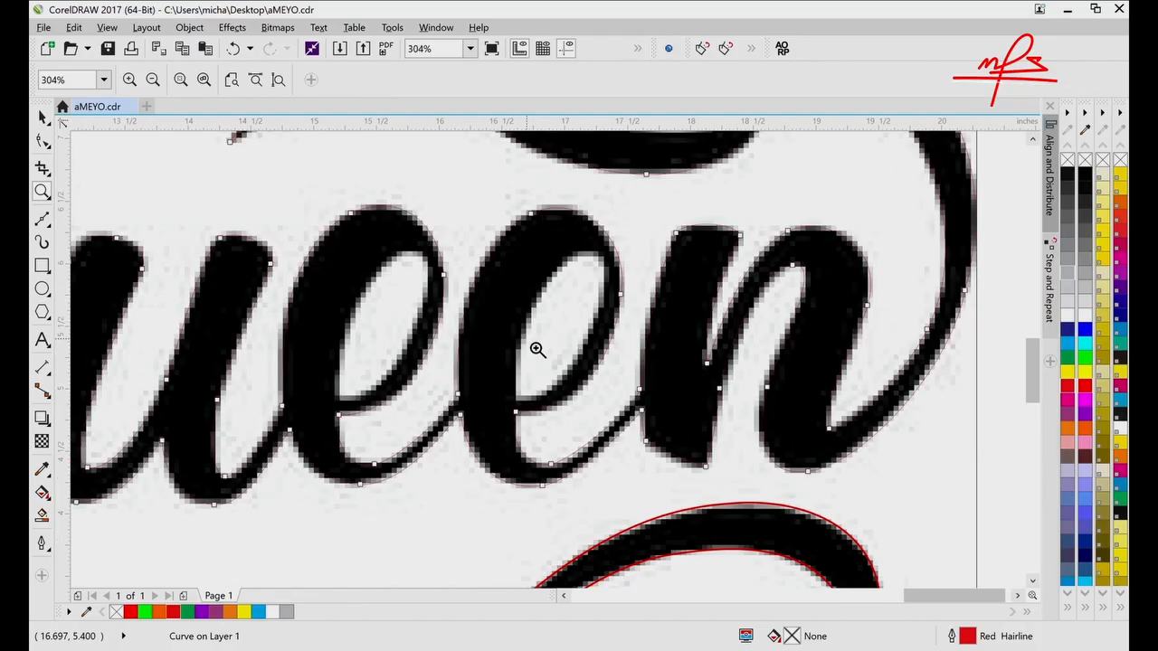
pyautogui.click(443, 352)
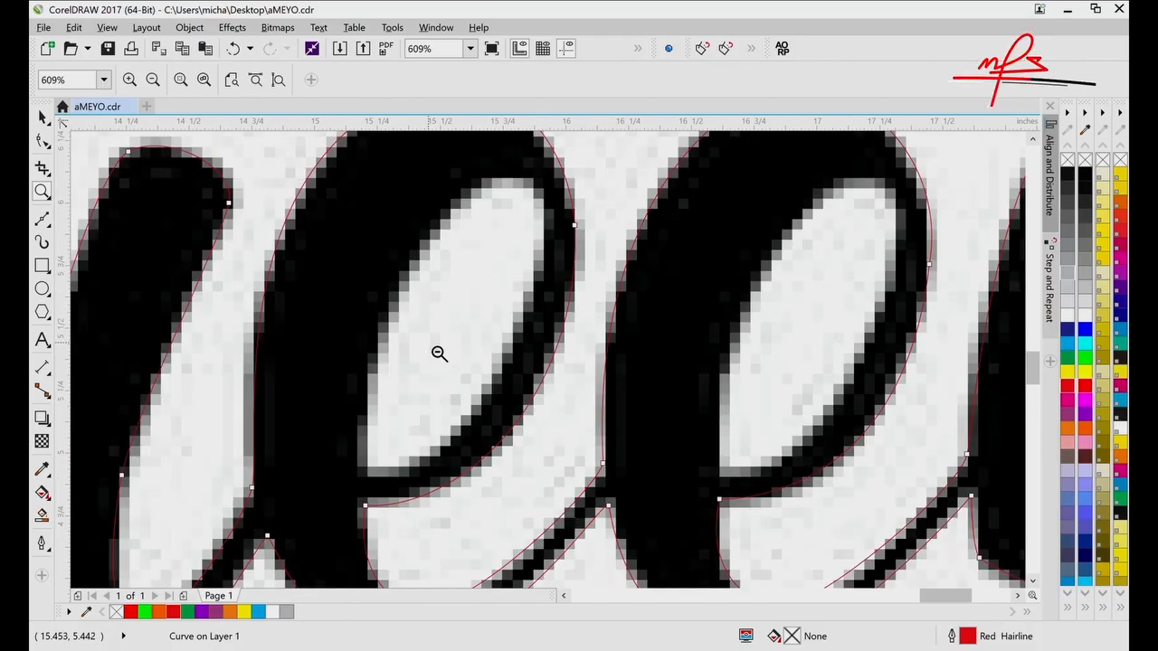
pyautogui.press('F10')
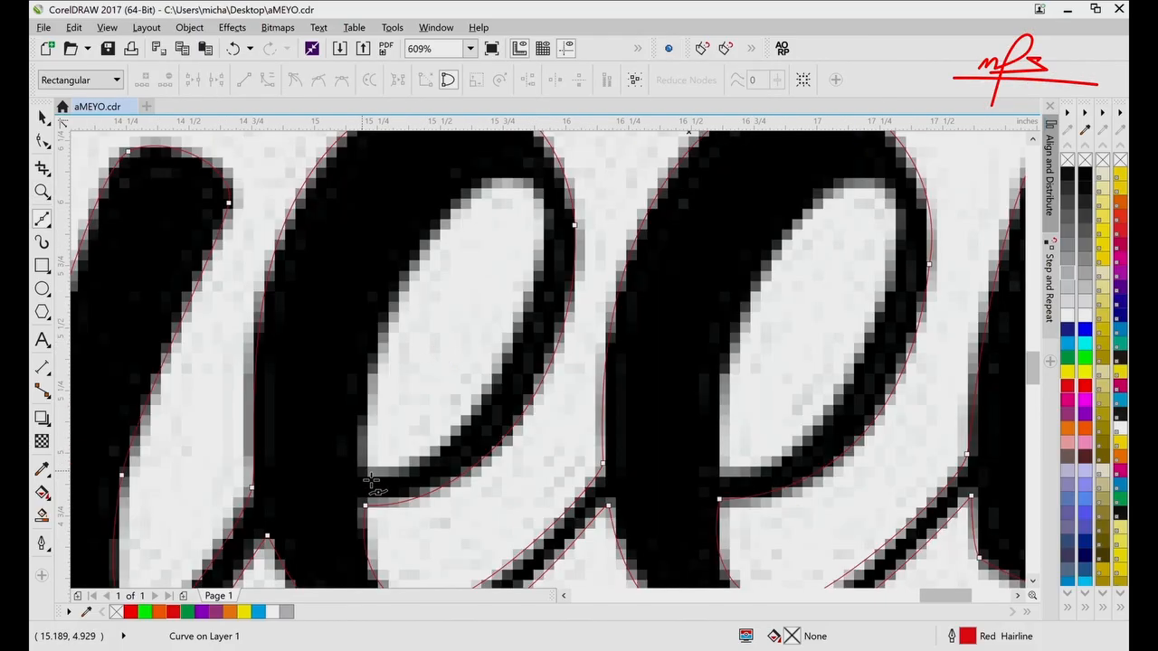
pyautogui.click(364, 473)
pyautogui.moveTo(432, 257)
pyautogui.mouseDown()
pyautogui.moveTo(489, 206)
pyautogui.moveTo(483, 199)
pyautogui.moveTo(539, 191)
pyautogui.mouseUp()
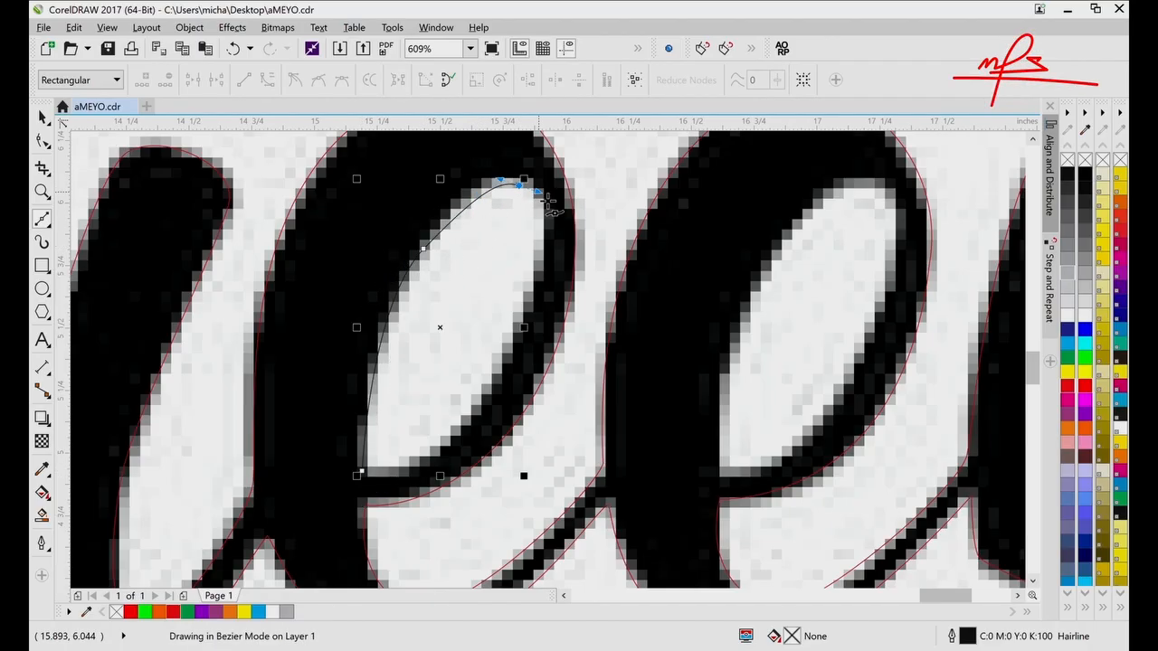
pyautogui.moveTo(362, 472)
pyautogui.mouseDown()
pyautogui.moveTo(539, 462)
pyautogui.moveTo(535, 477)
pyautogui.mouseUp()
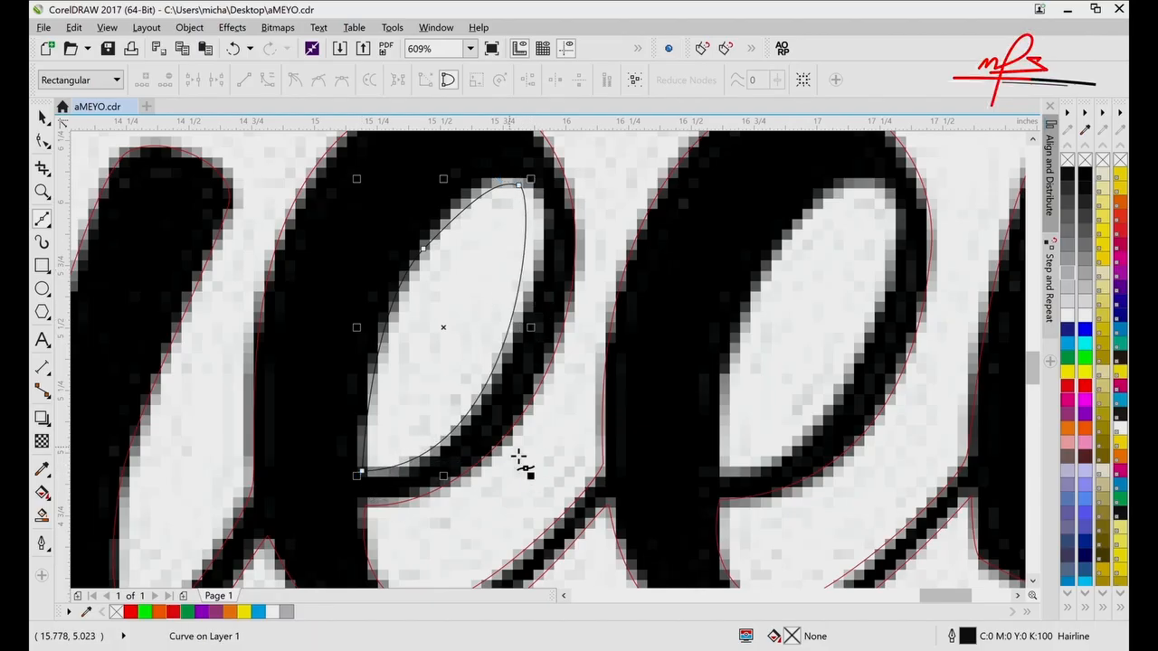
# - Set the outline colour of the first e's inner curve to red
pyautogui.press('space')
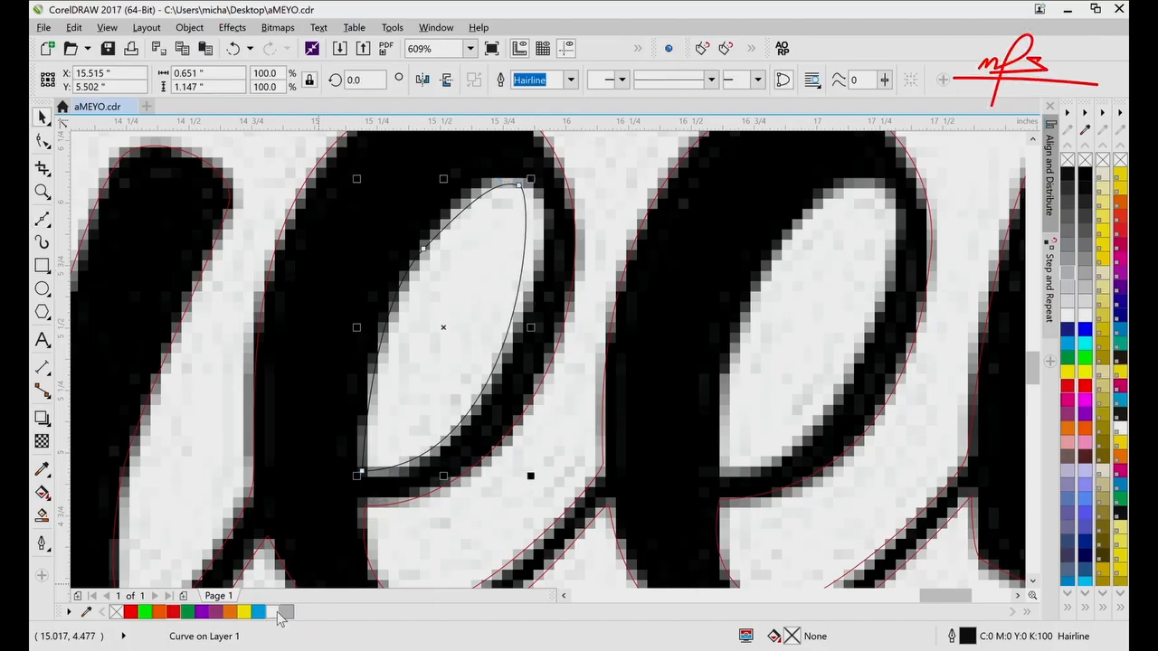
pyautogui.rightClick(178, 615)
pyautogui.click(561, 158)
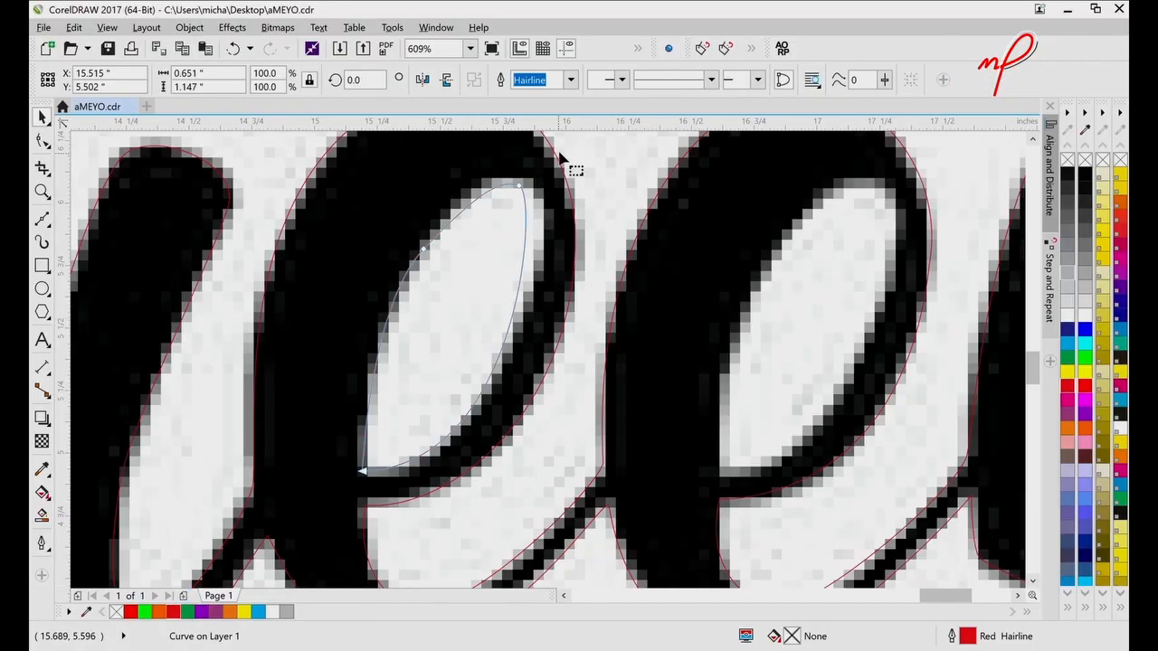
# - Raise the inner curve's top node, then add a node on its right side and shape it to the opening's right edge
pyautogui.press('F10')
pyautogui.click(521, 187)
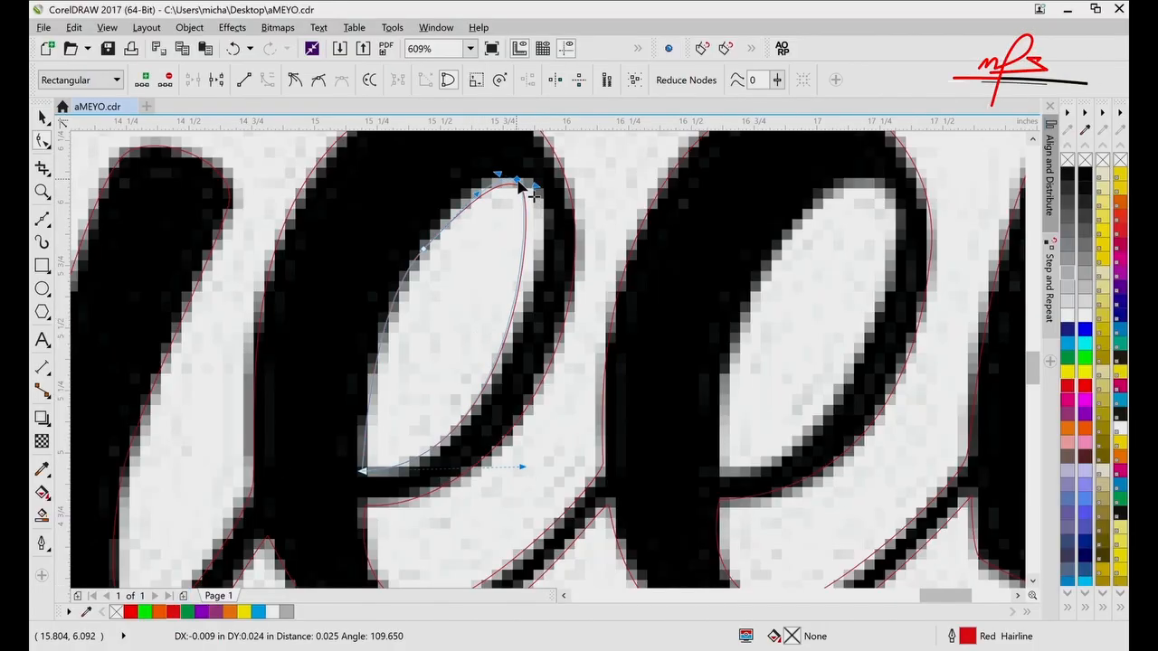
pyautogui.doubleClick(519, 292)
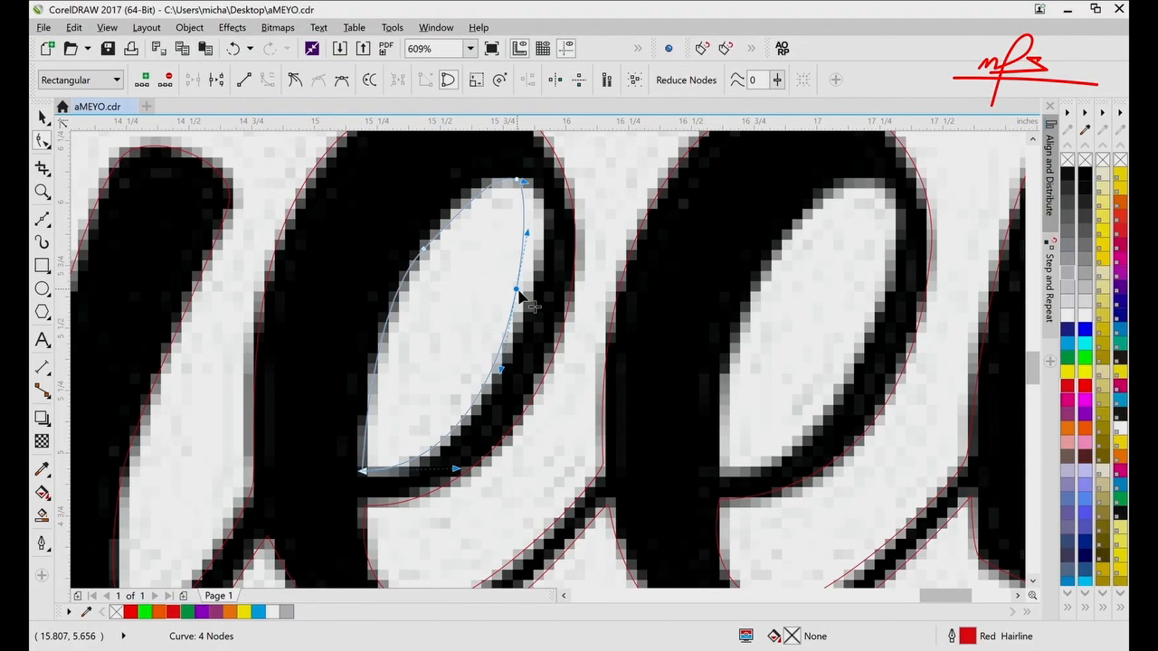
pyautogui.moveTo(519, 291); pyautogui.dragTo(538, 286)
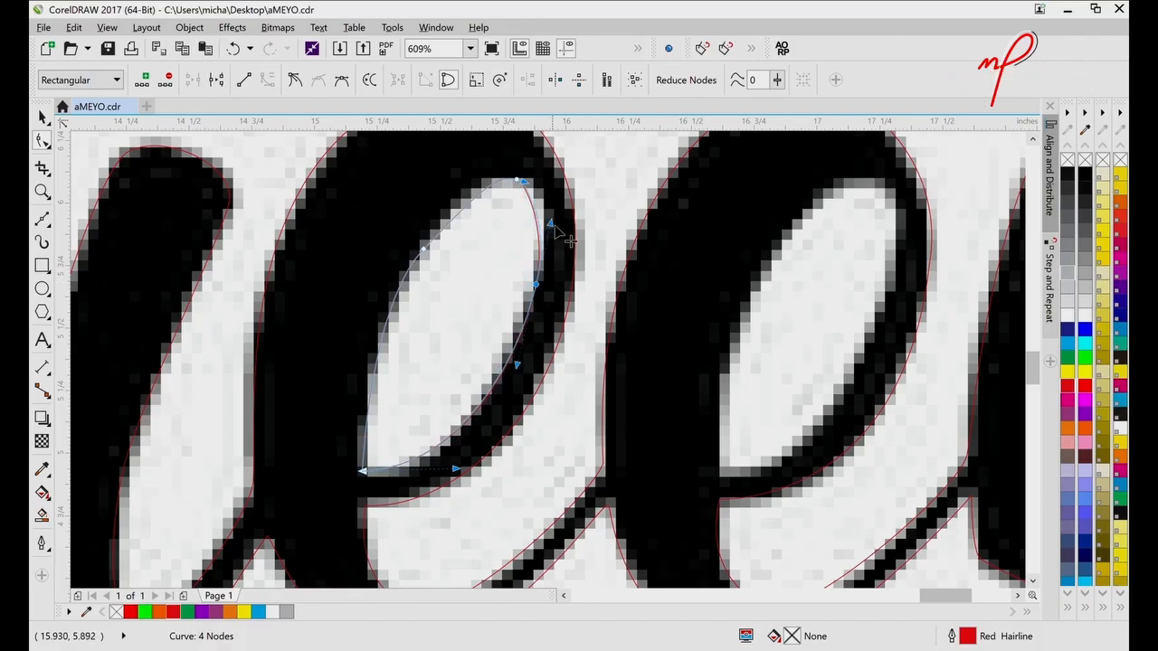
pyautogui.moveTo(546, 227); pyautogui.dragTo(552, 209)
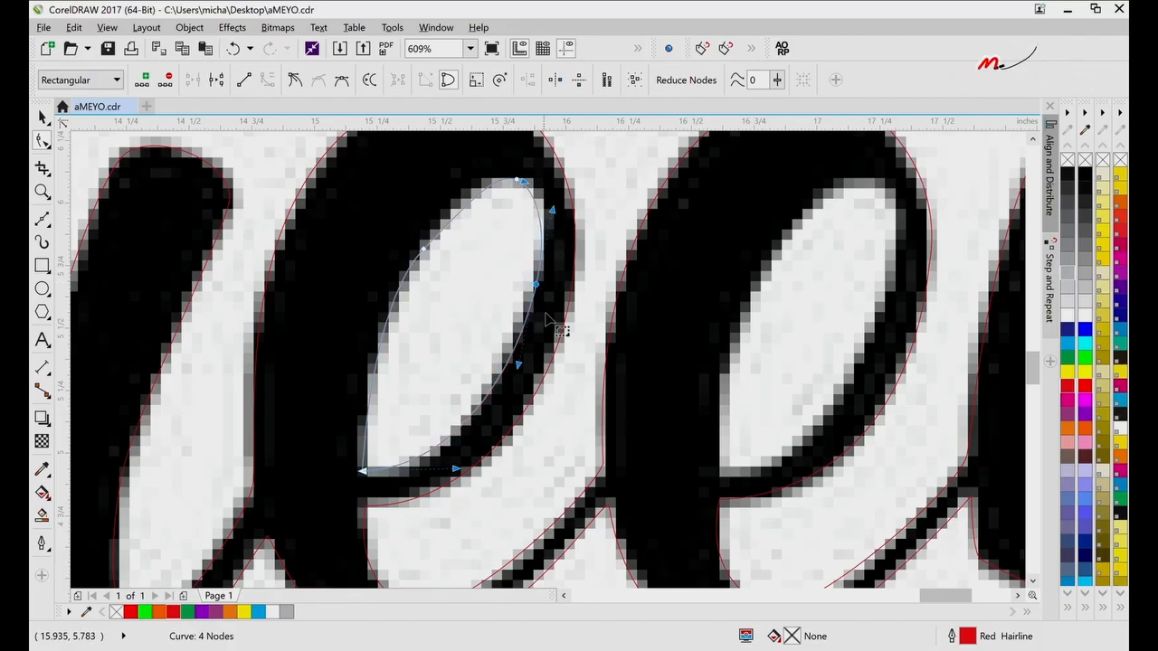
# - Reshape the left side of the first e's inner curve by adjusting its left node and the handle at the lower-left corner
pyautogui.click(424, 248)
pyautogui.moveTo(478, 200); pyautogui.dragTo(472, 183)
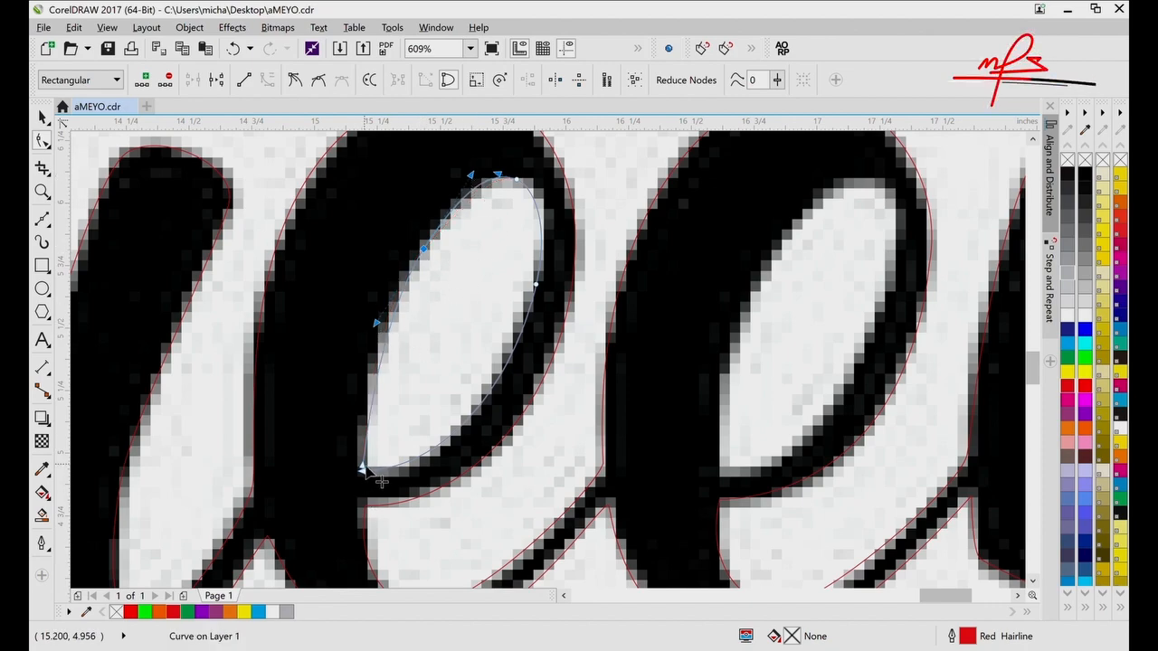
pyautogui.moveTo(363, 466); pyautogui.dragTo(359, 412)
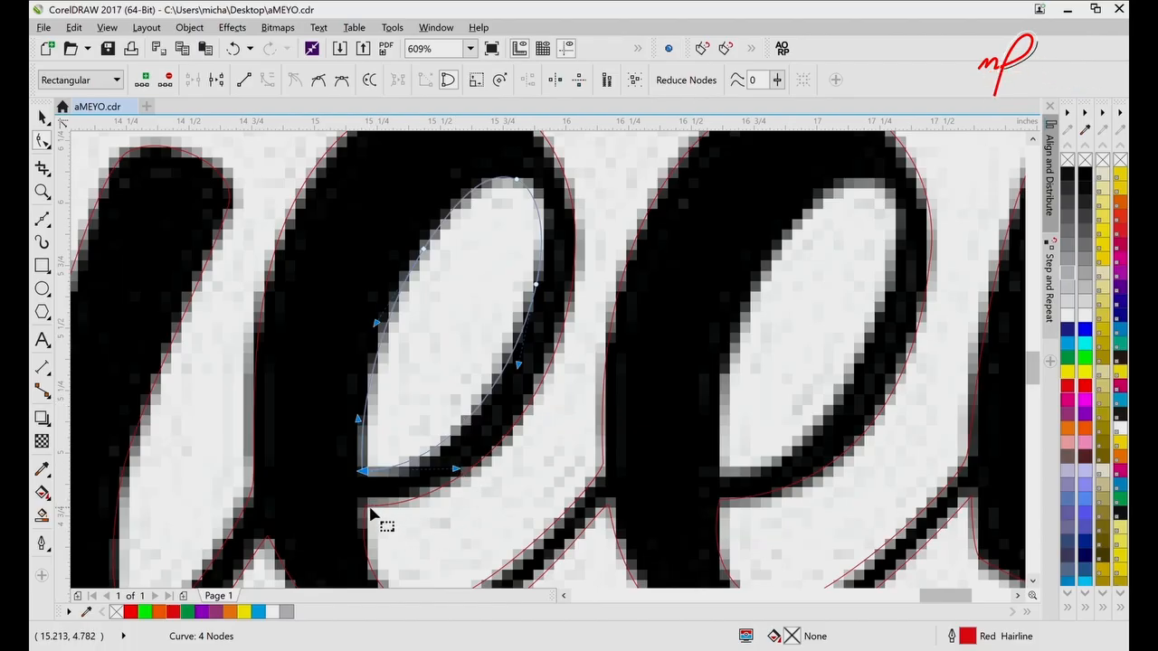
pyautogui.scroll(-1, 396, 479)
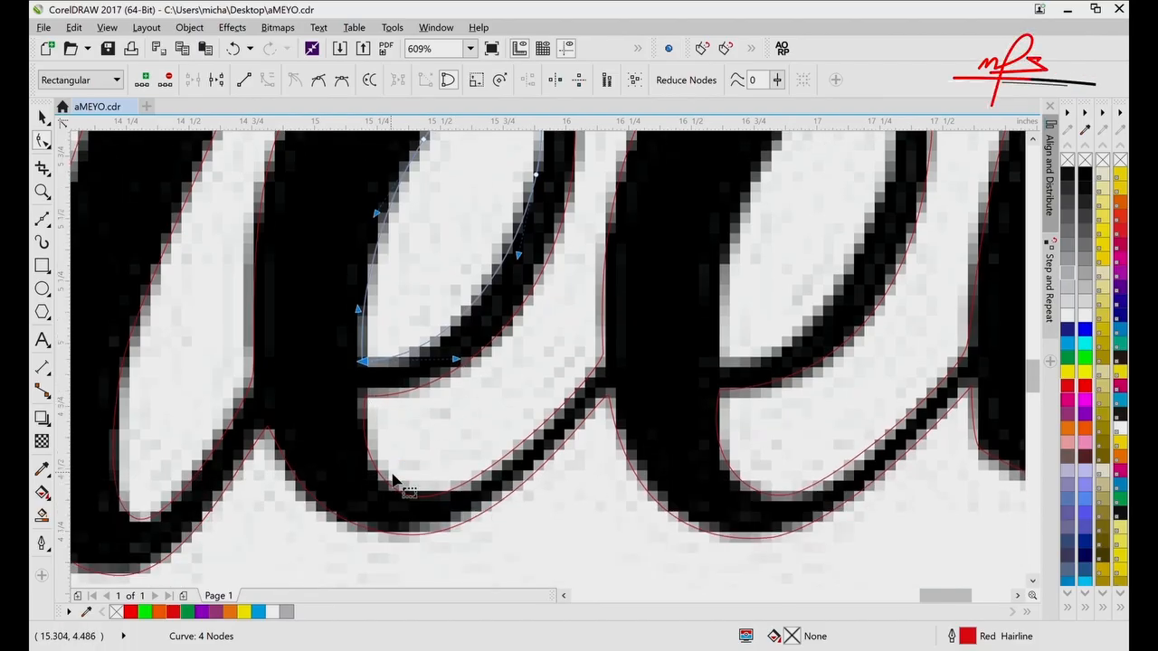
pyautogui.scroll(1, 395, 480)
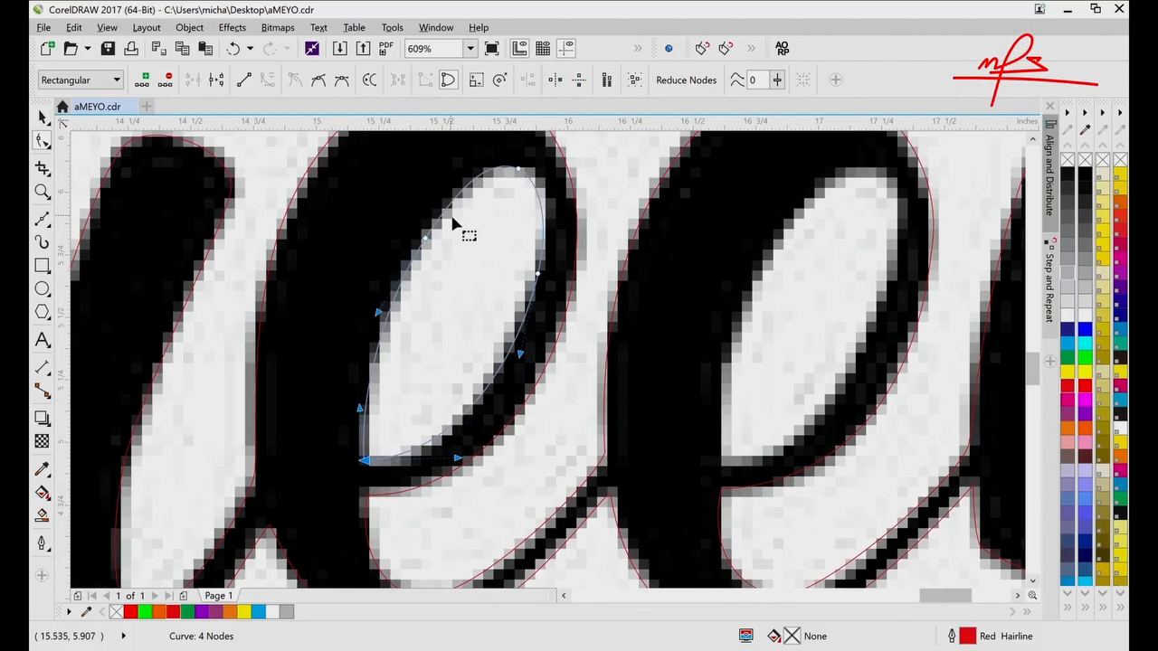
pyautogui.moveTo(426, 238); pyautogui.dragTo(419, 242)
# - Place a copy of the first e's inner curve over the opening of the second e
pyautogui.press('space')
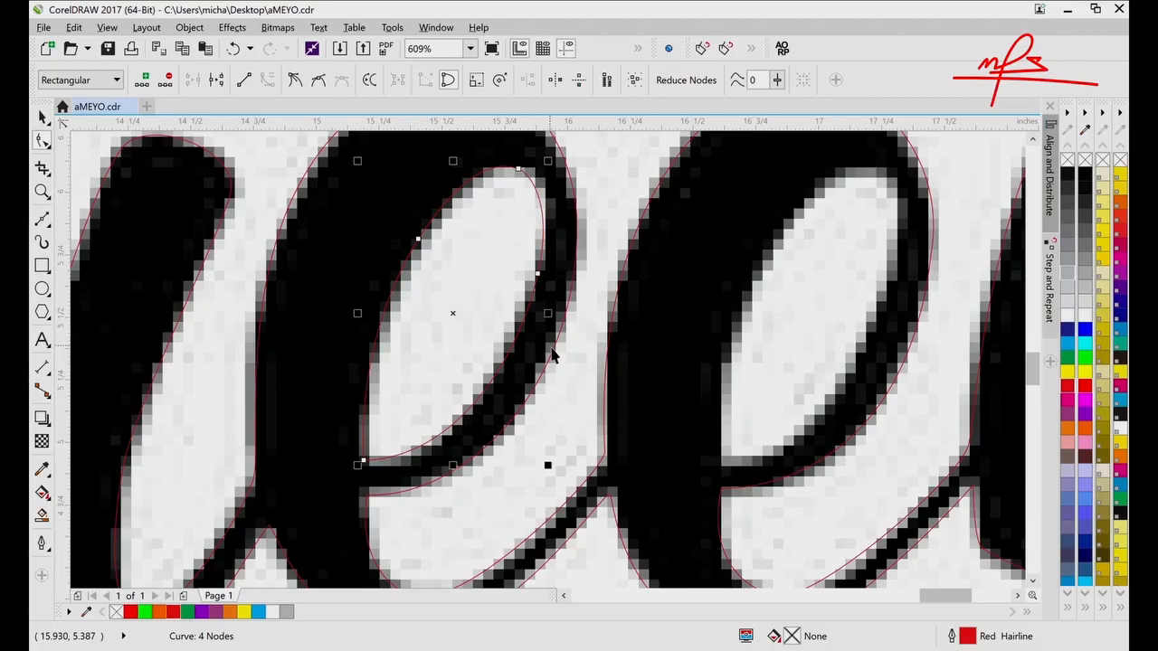
pyautogui.moveTo(460, 320); pyautogui.dragTo(810, 316)
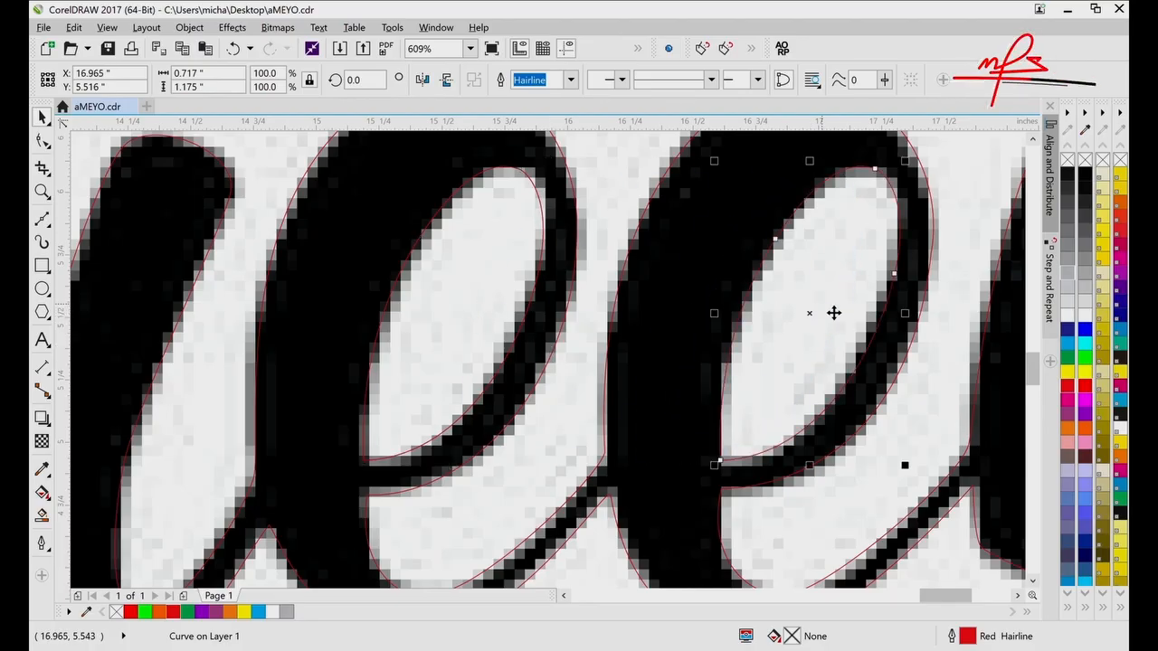
# - Trace the opening of the upper flourish loop with a closed Bezier curve about 1.82 by 0.64 in and colour its outline red
pyautogui.press('z')
pyautogui.click(845, 316)
pyautogui.rightClick(845, 318)
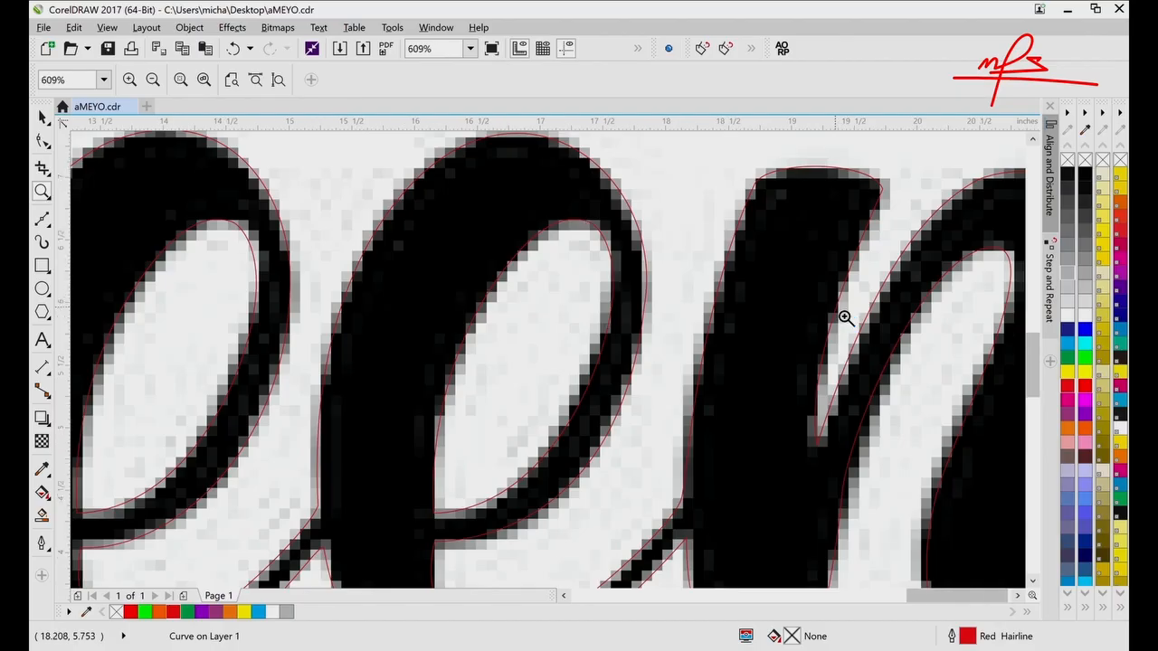
pyautogui.rightClick(845, 318)
pyautogui.scroll(3, 784, 292)
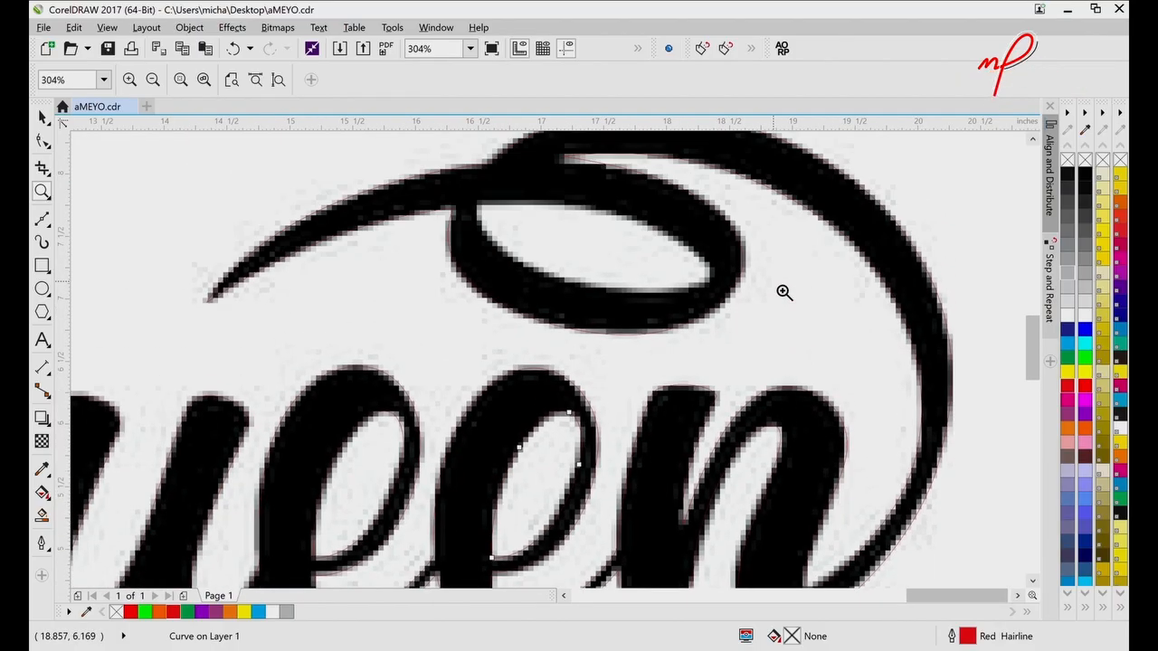
pyautogui.click(647, 232)
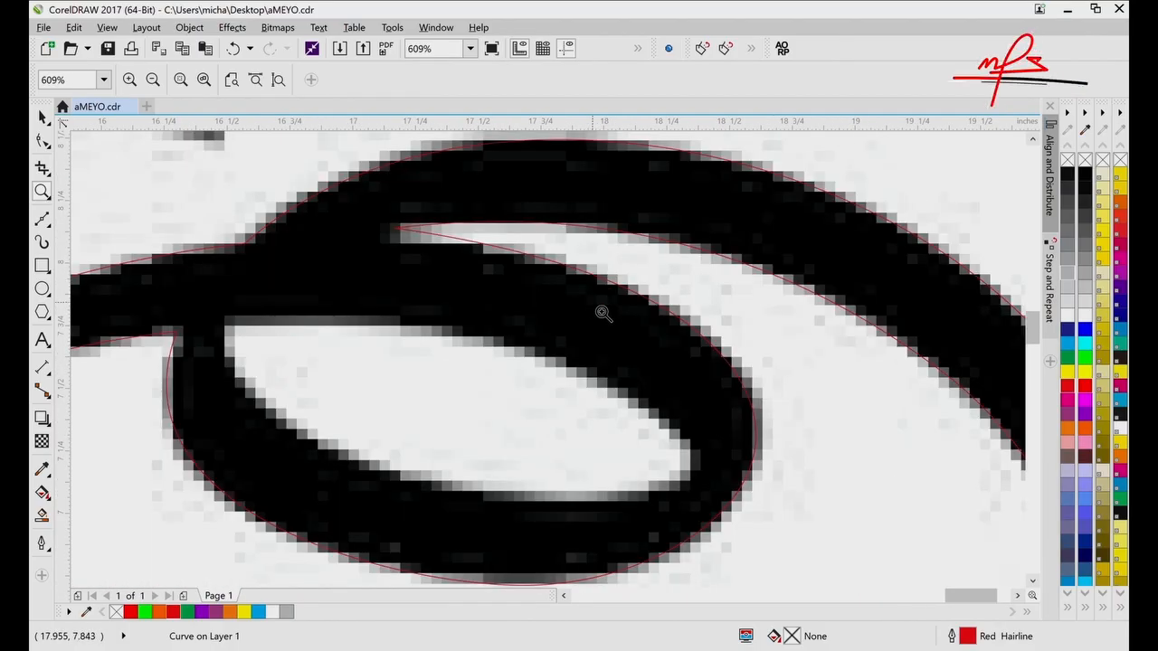
pyautogui.press('F5')
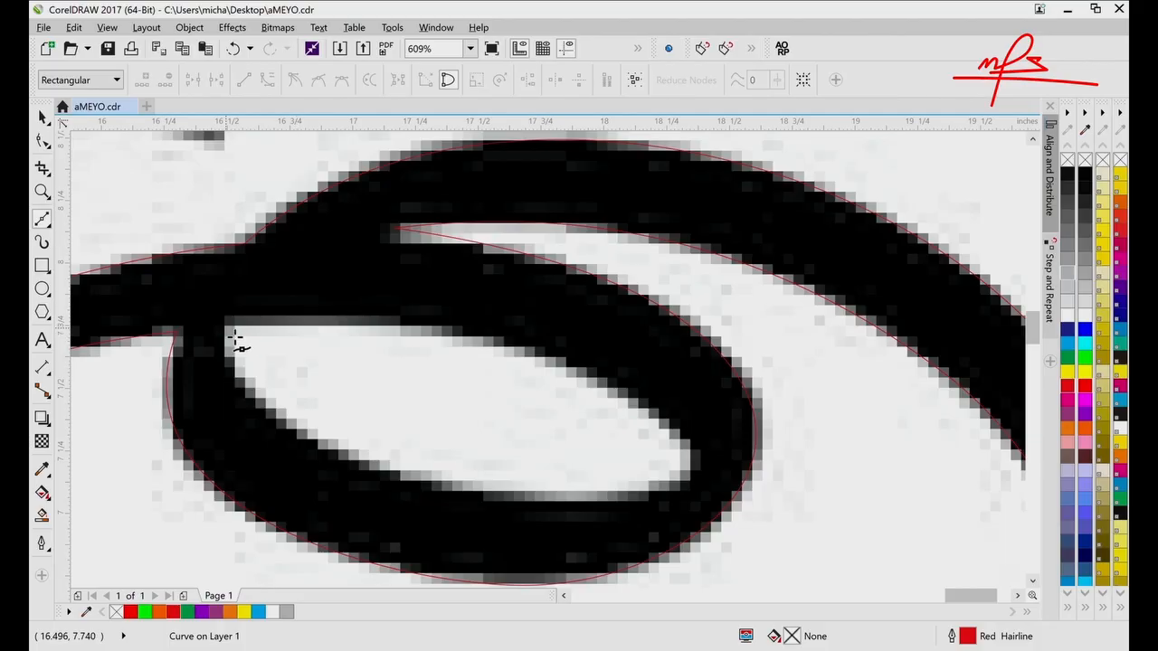
pyautogui.click(228, 332)
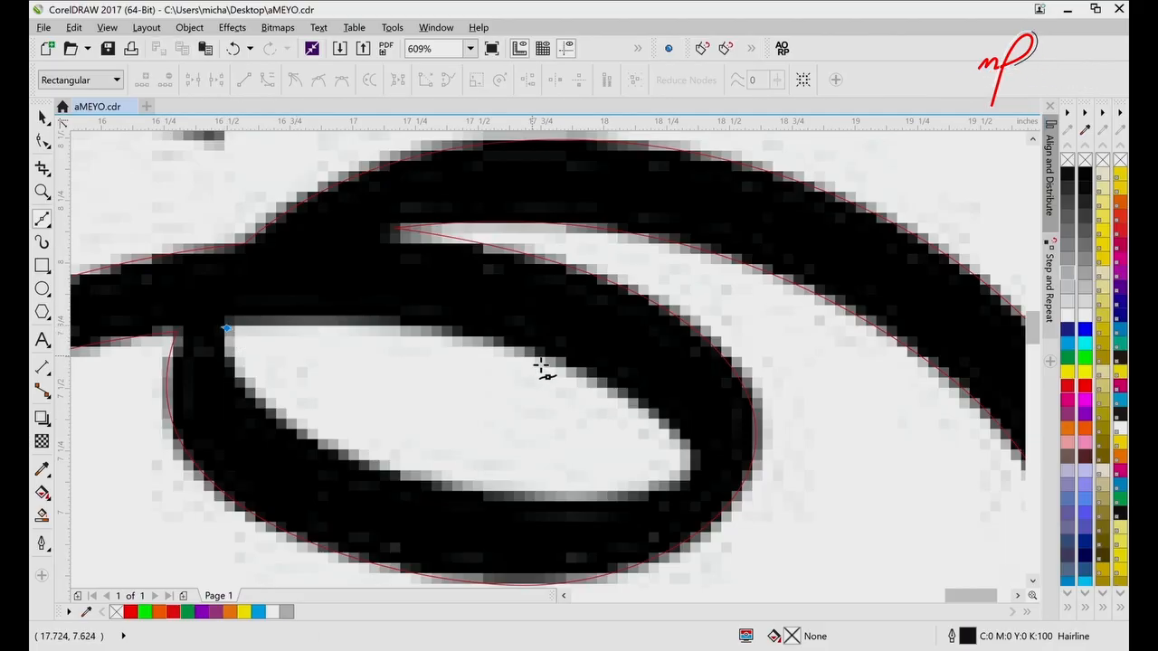
pyautogui.moveTo(537, 361); pyautogui.dragTo(676, 407)
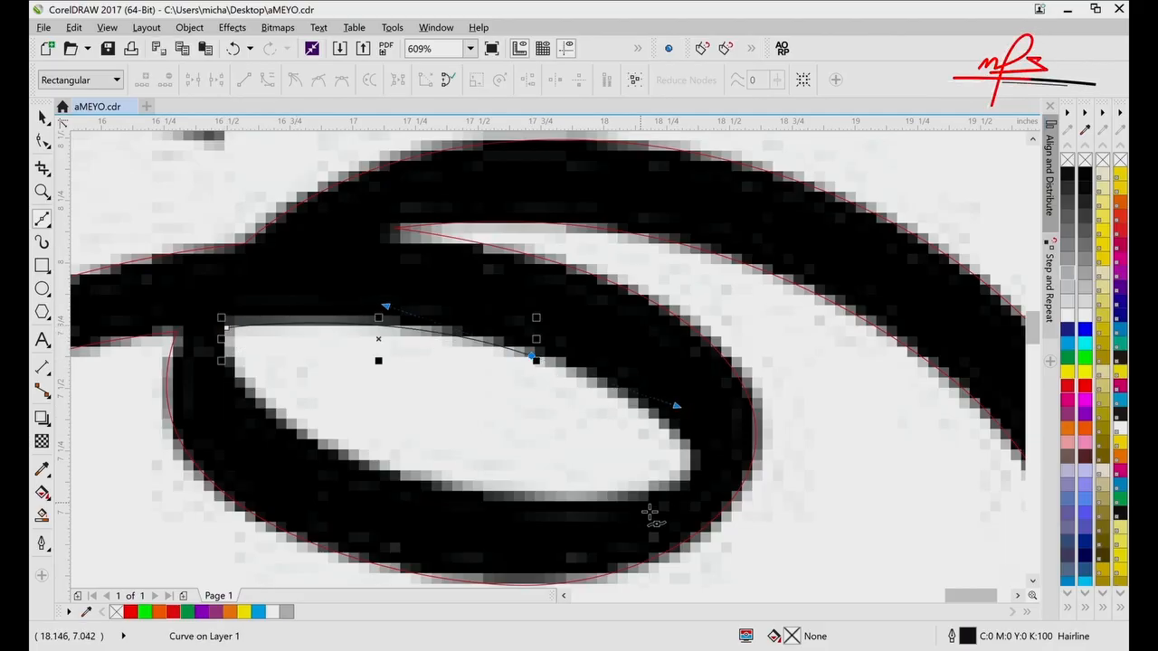
pyautogui.moveTo(676, 477); pyautogui.dragTo(661, 494)
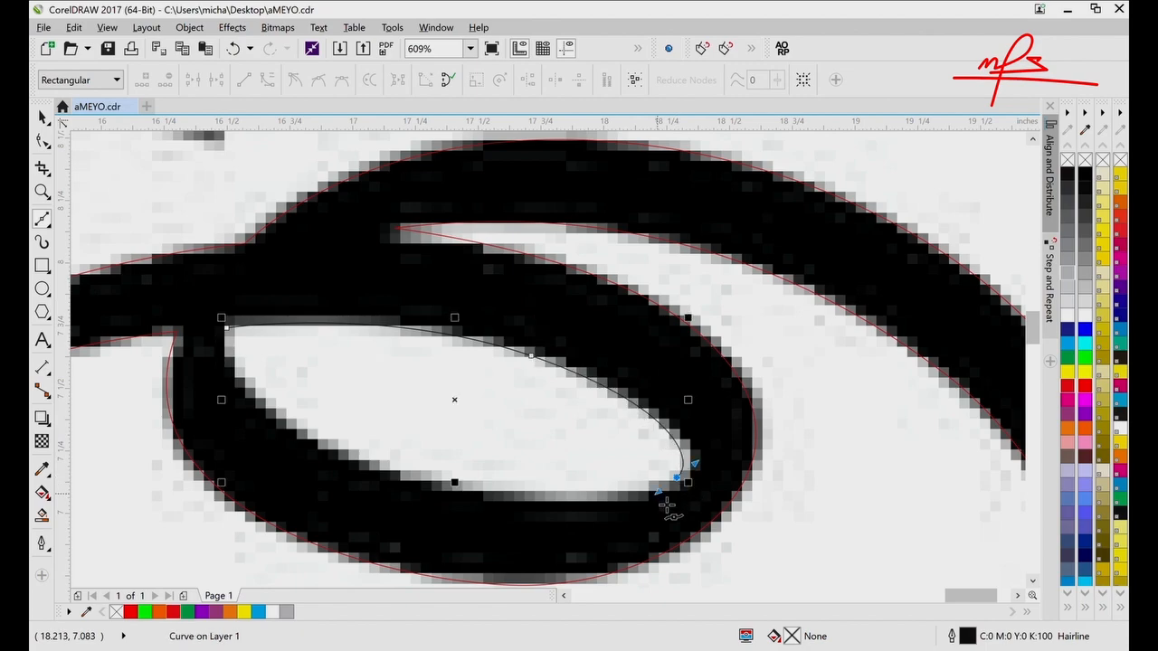
pyautogui.moveTo(239, 337); pyautogui.dragTo(266, 503)
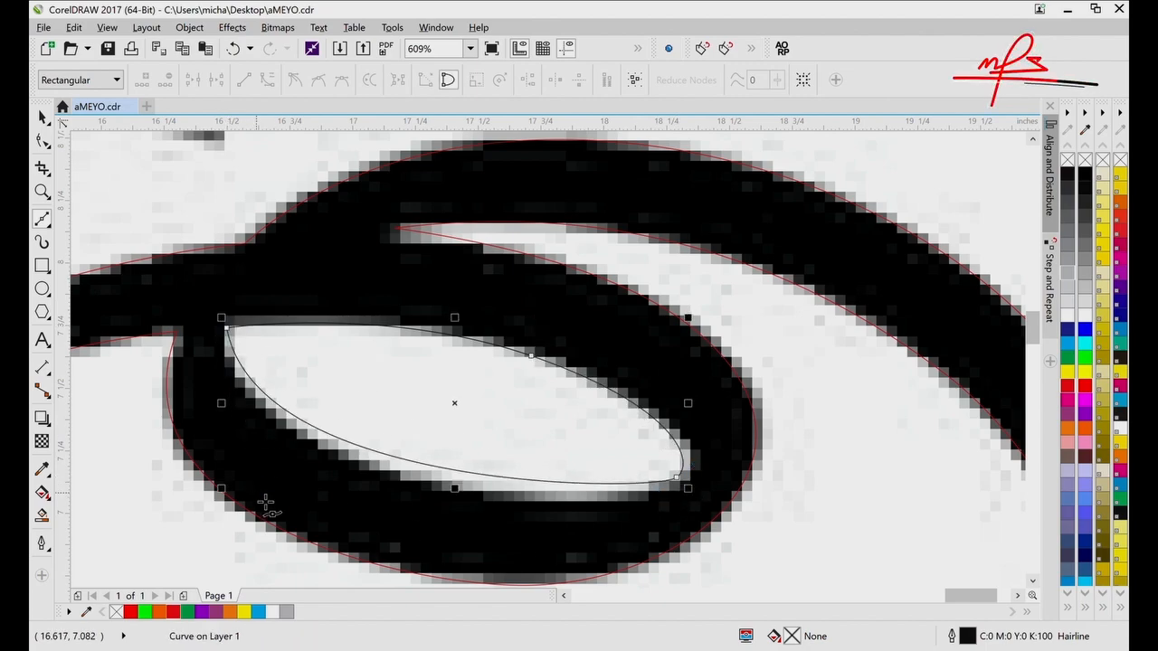
pyautogui.press('space')
pyautogui.rightClick(130, 613)
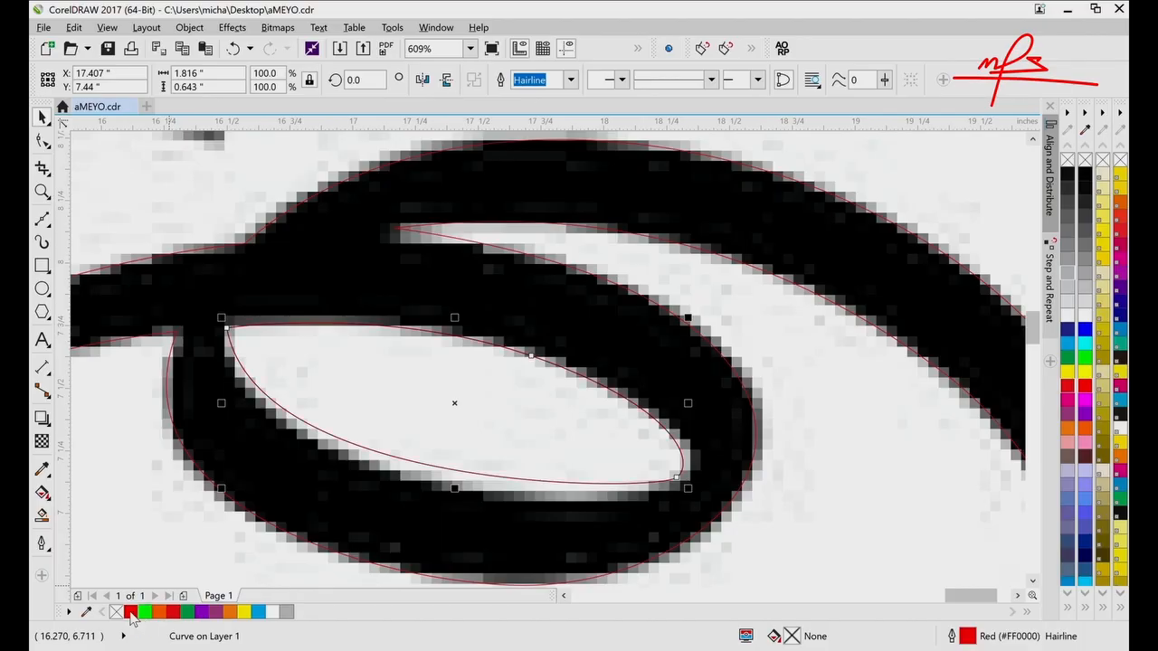
# - Reshape the loop's inner curve by adjusting its nodes and handles at the left corner, right end and upper edge to match the opening
pyautogui.press('F10')
pyautogui.click(228, 331)
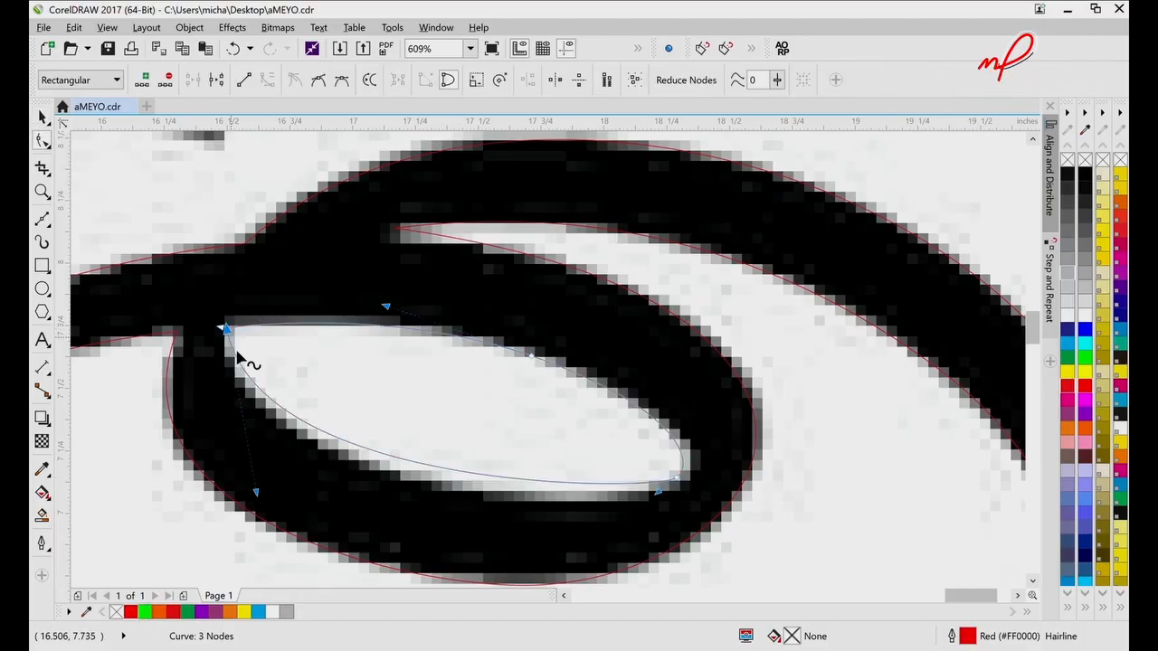
pyautogui.moveTo(259, 494); pyautogui.dragTo(247, 515)
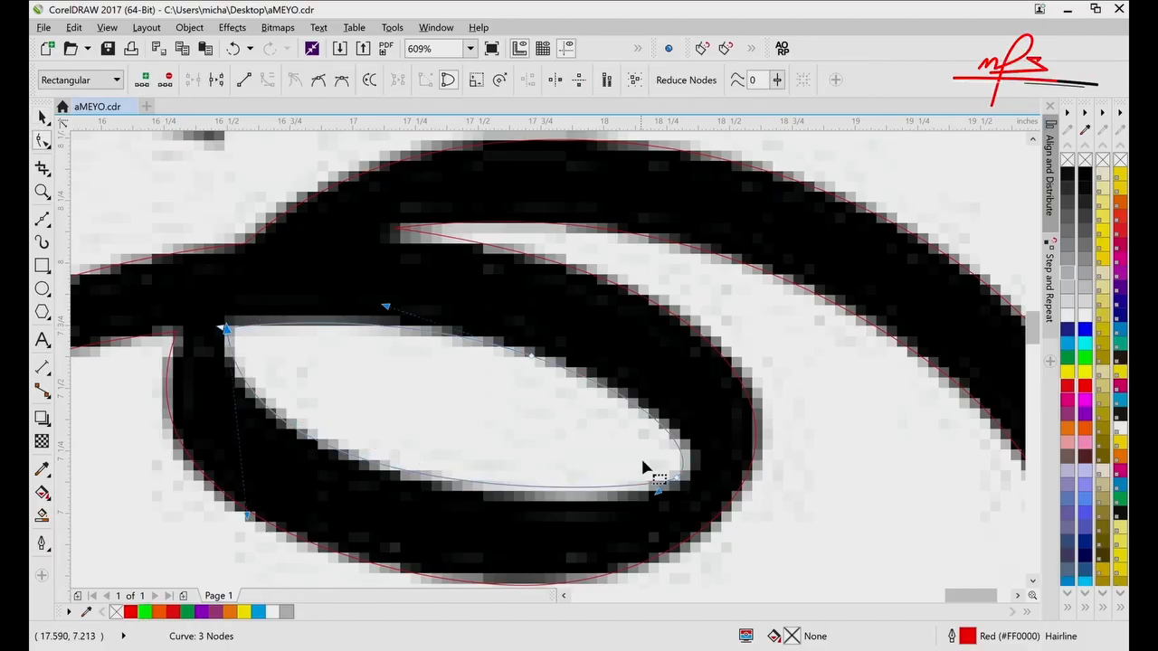
pyautogui.moveTo(696, 493); pyautogui.dragTo(640, 514)
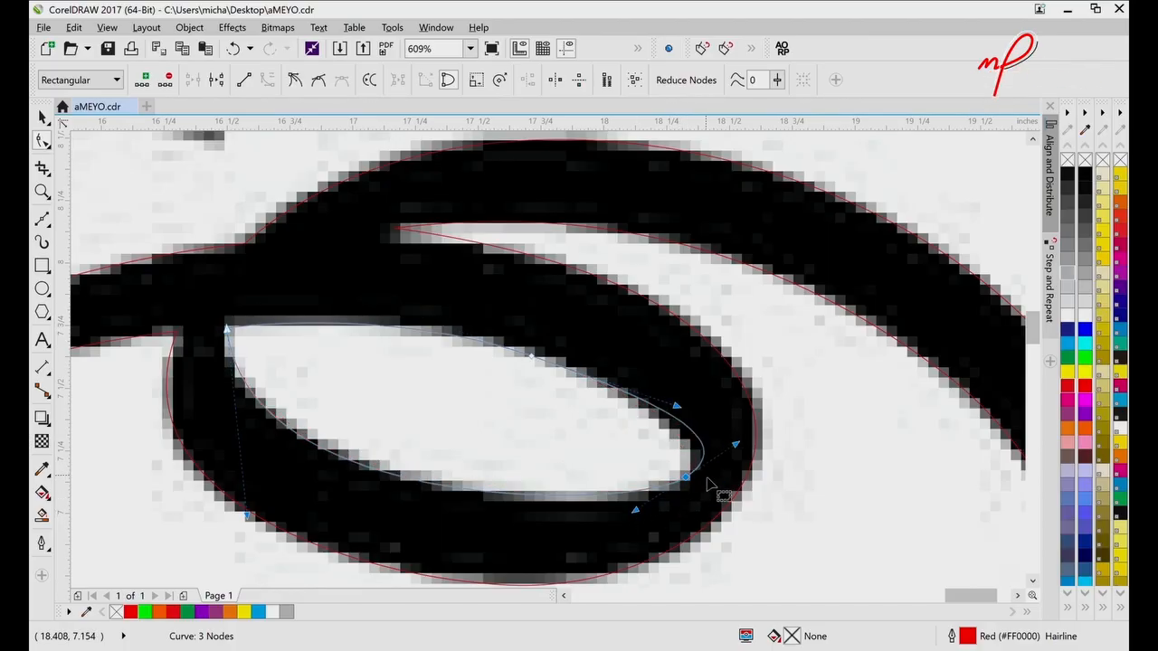
pyautogui.hotkey('ctrl', 'z')
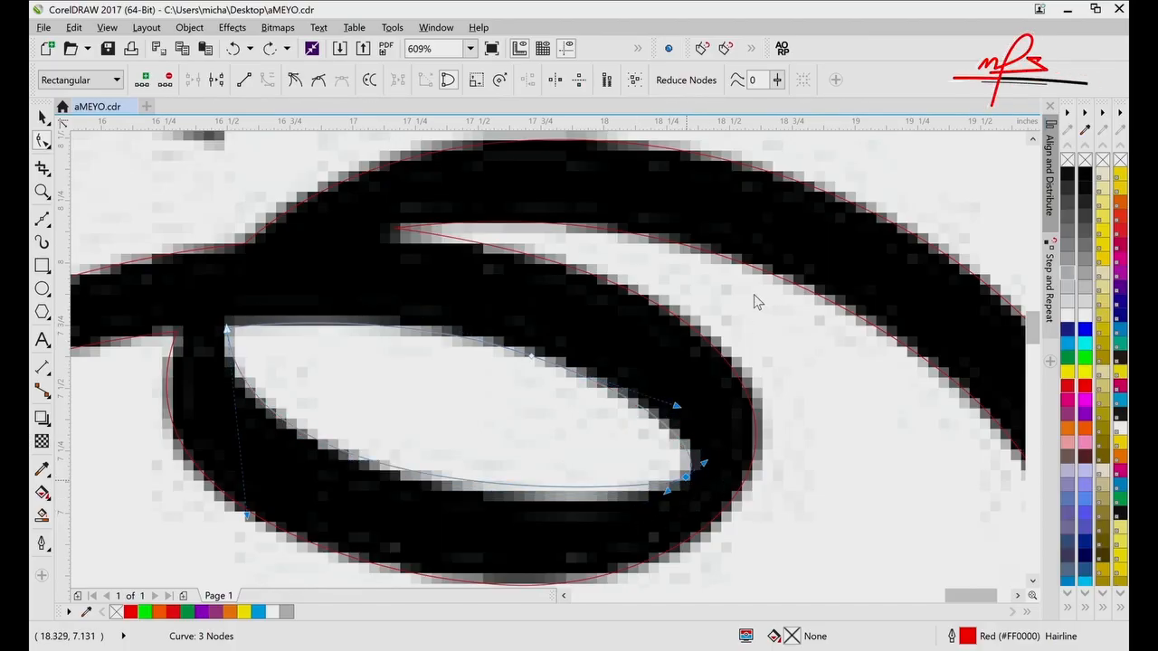
pyautogui.moveTo(665, 498); pyautogui.dragTo(621, 519)
pyautogui.moveTo(707, 464); pyautogui.dragTo(709, 455)
pyautogui.moveTo(531, 357); pyautogui.dragTo(530, 354)
# - Combine the "ueen" outline with the inner curves of both e's and the loop into a single curve
pyautogui.press('F3')
pyautogui.press('F3')
pyautogui.press('F3')
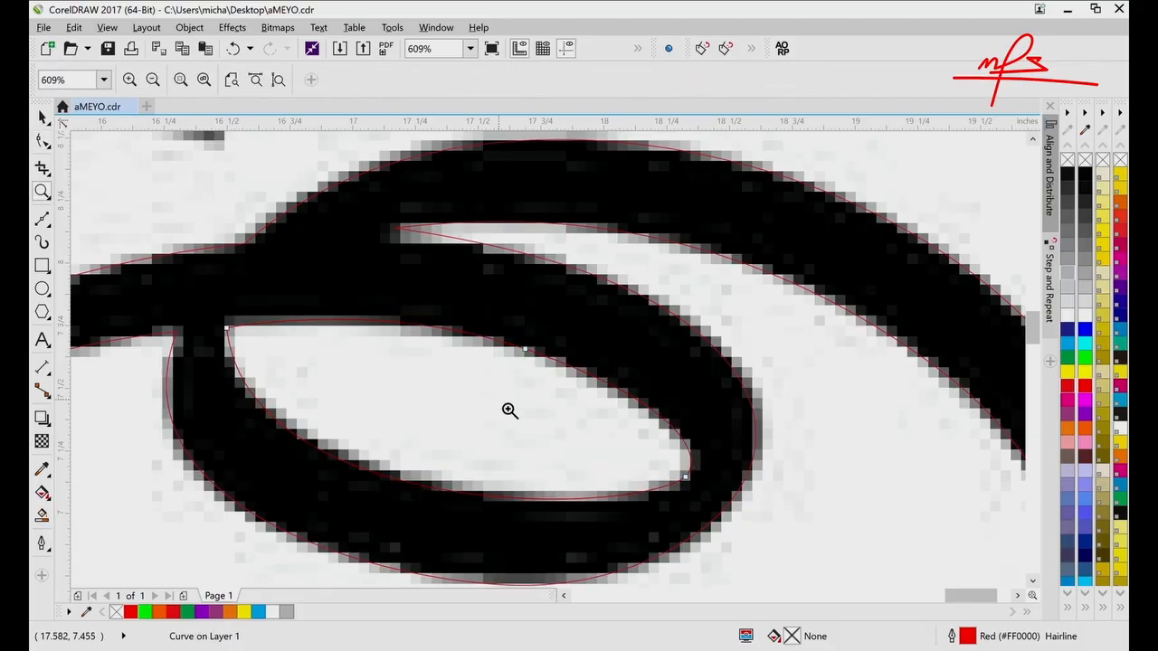
pyautogui.press('F3')
pyautogui.press('F3')
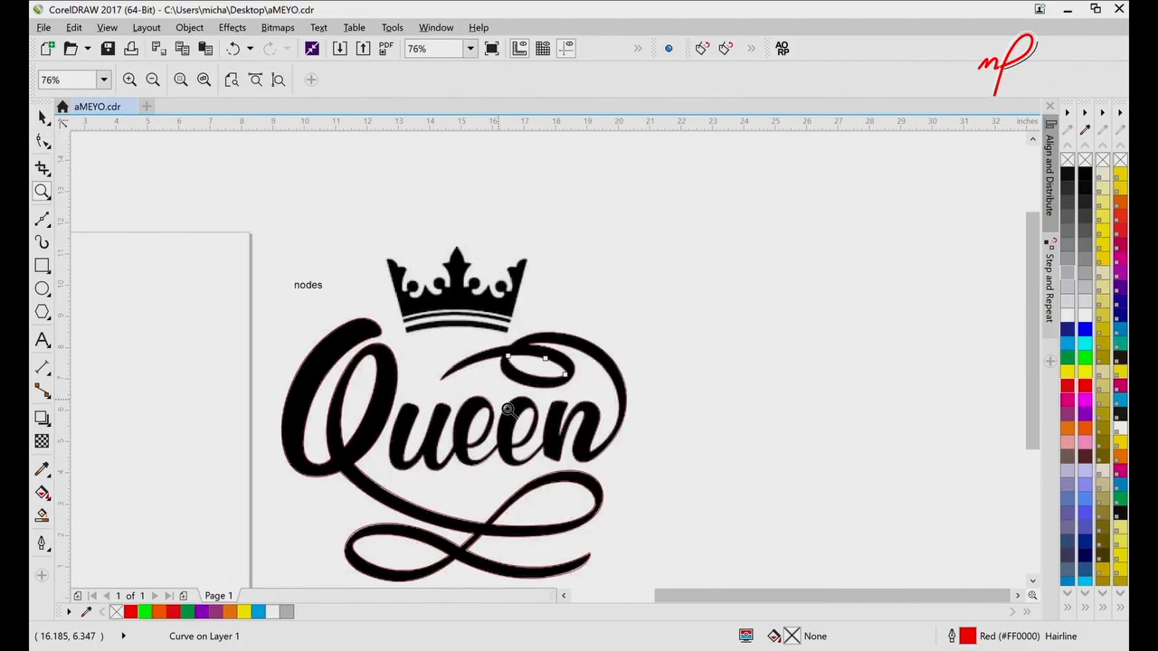
pyautogui.press('space')
pyautogui.moveTo(577, 413); pyautogui.dragTo(461, 340)
pyautogui.hotkey('ctrl', 'z')
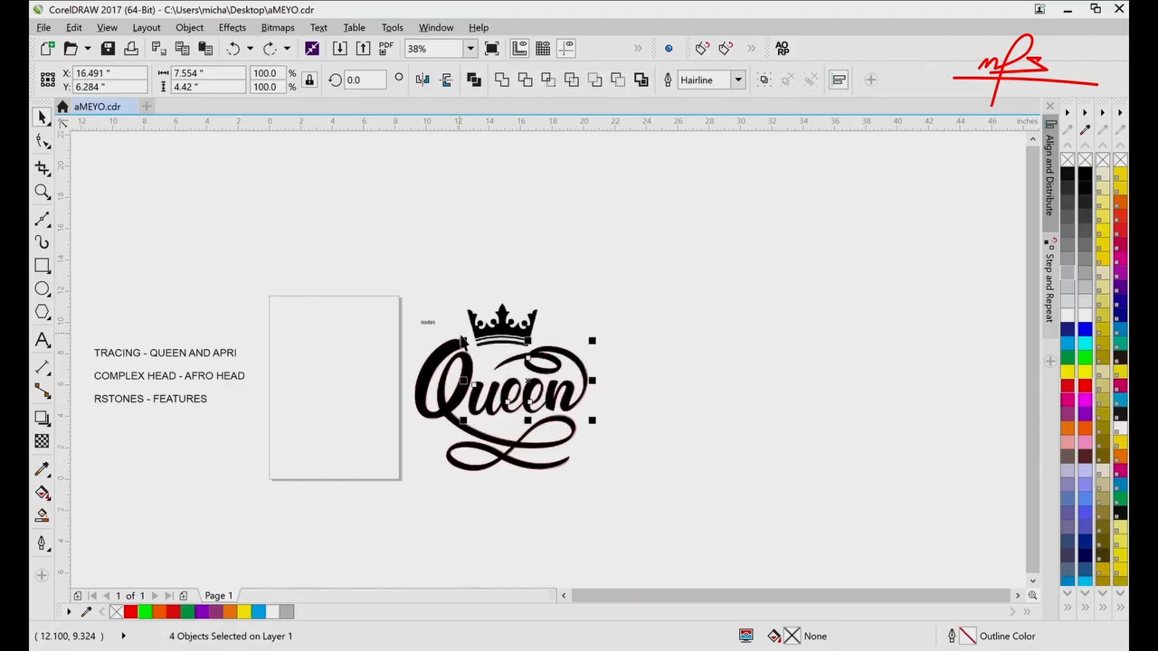
pyautogui.click(475, 81)
pyautogui.click(644, 414)
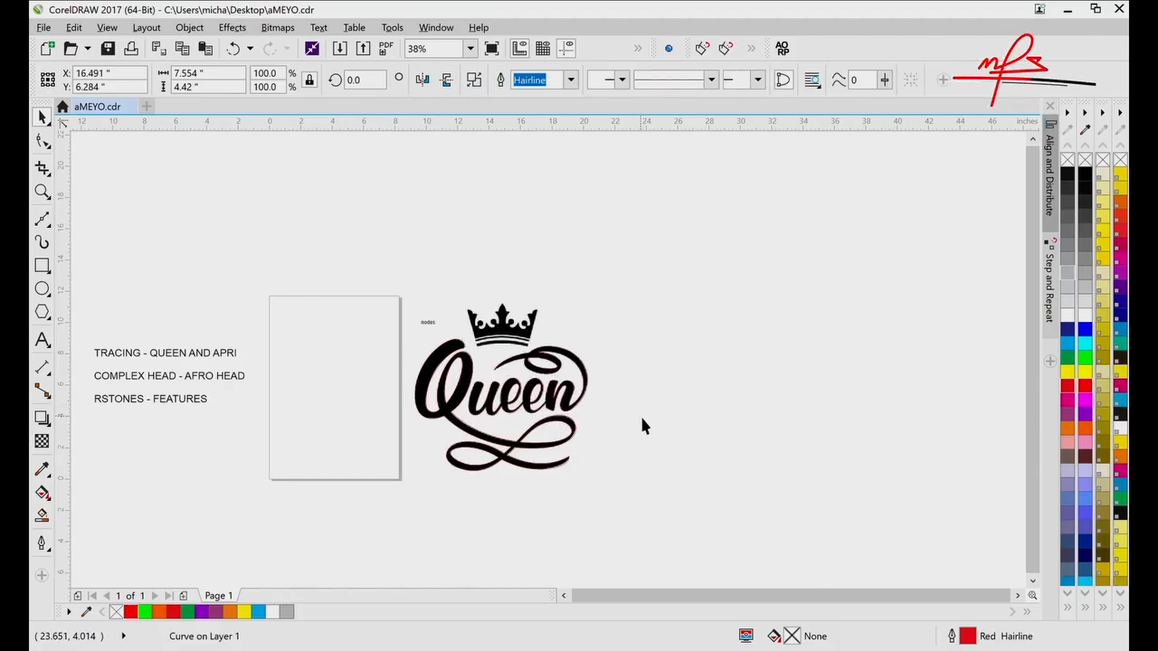
# - Fill the combined "ueen" curve and the Q curve with its lower flourish with magenta (C:0 M:100 Y:0 K:0)
pyautogui.click(566, 405)
pyautogui.moveTo(565, 404); pyautogui.dragTo(697, 299)
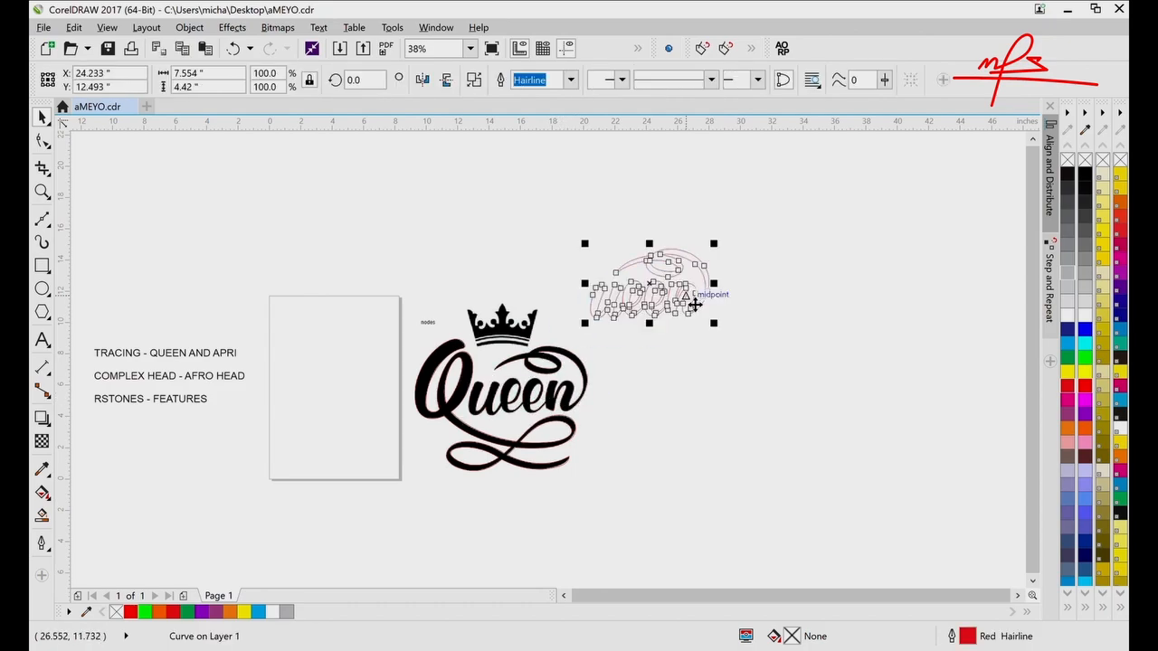
pyautogui.hotkey('ctrl', 'z')
pyautogui.click(1068, 399)
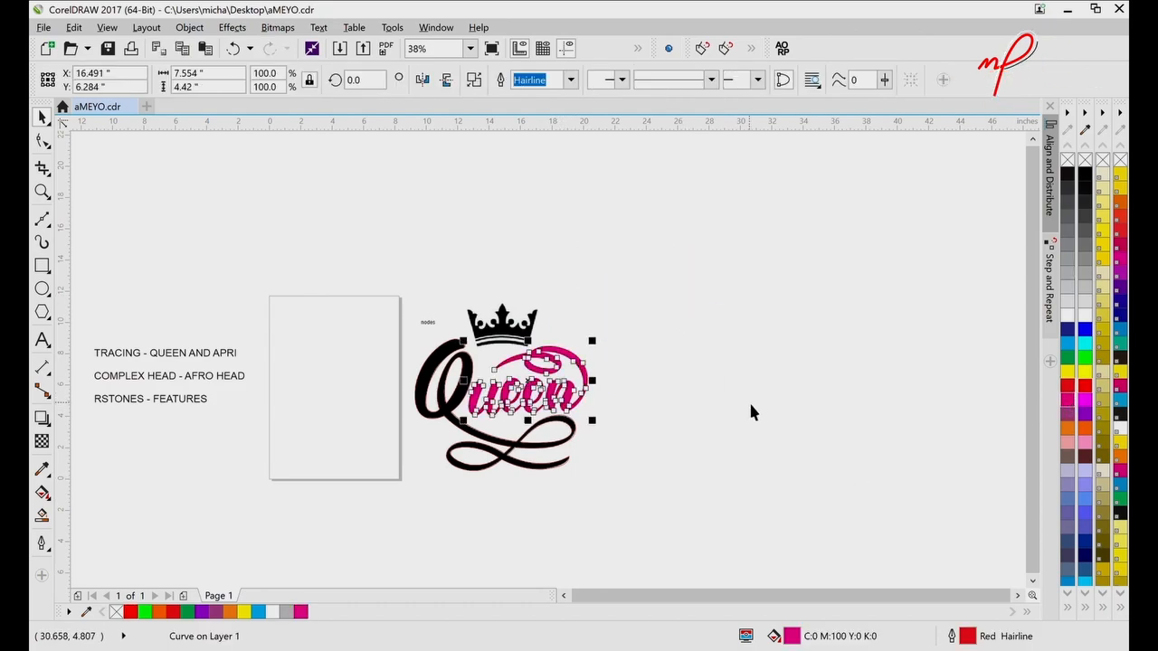
pyautogui.click(748, 400)
pyautogui.press('z')
pyautogui.click(585, 437)
pyautogui.press('space')
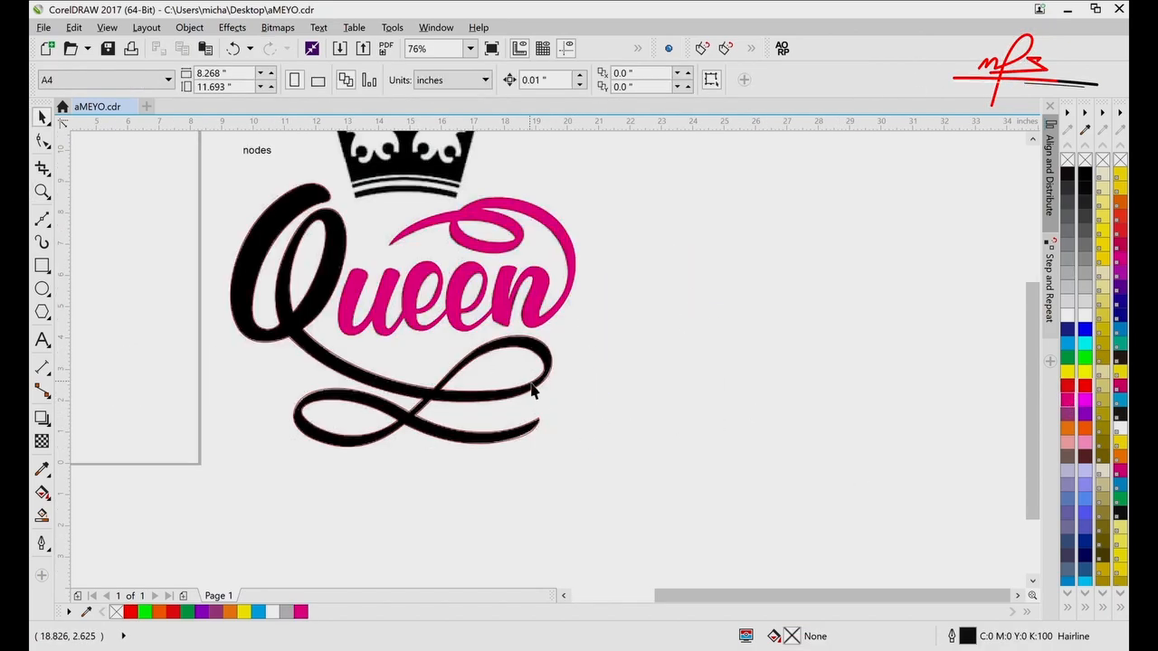
pyautogui.click(540, 392)
pyautogui.click(301, 612)
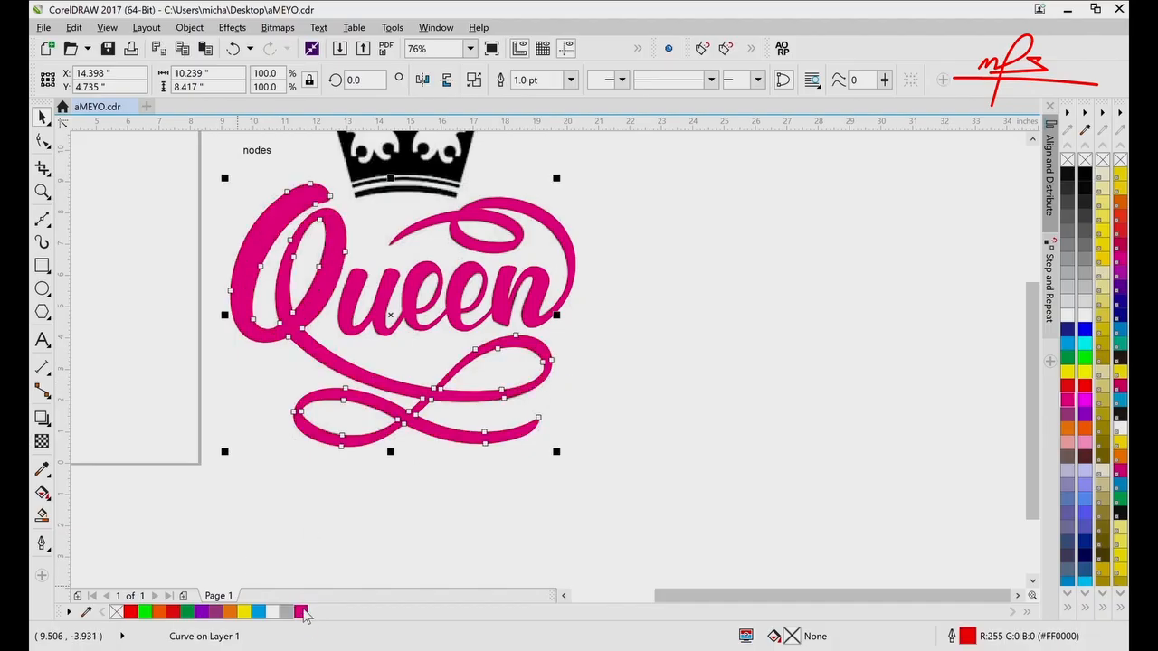
pyautogui.click(414, 490)
# - Draw a circle about 0.395 in across over the crown's leftmost ball
pyautogui.scroll(2, 415, 490)
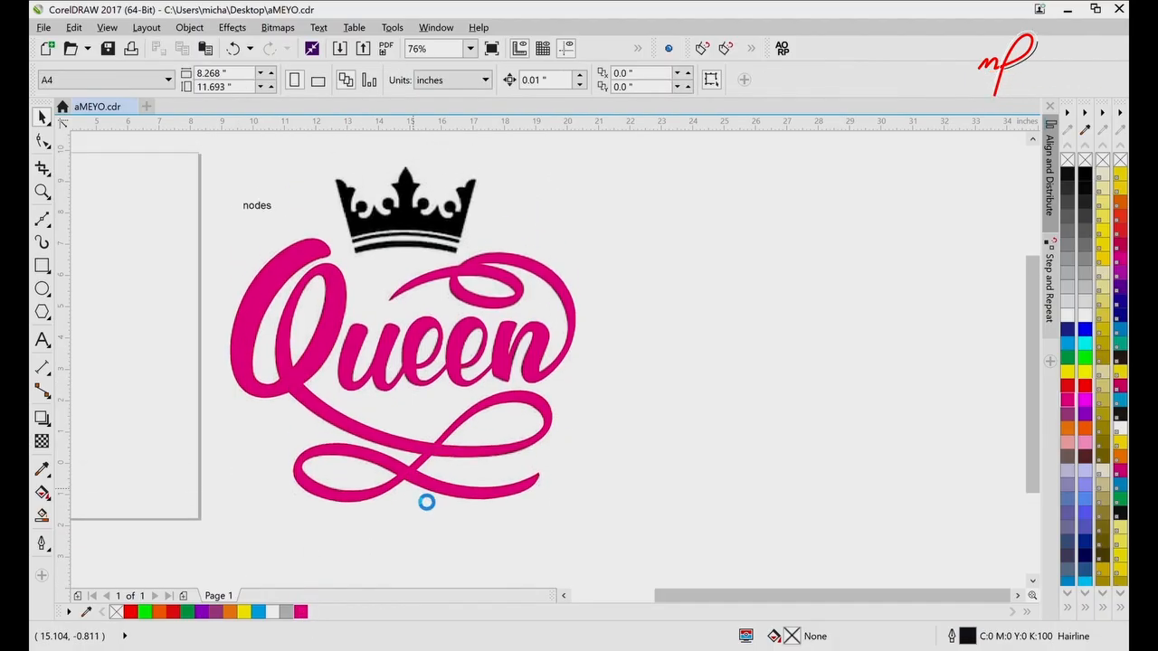
pyautogui.hscroll(-5, 425, 484)
pyautogui.press('z')
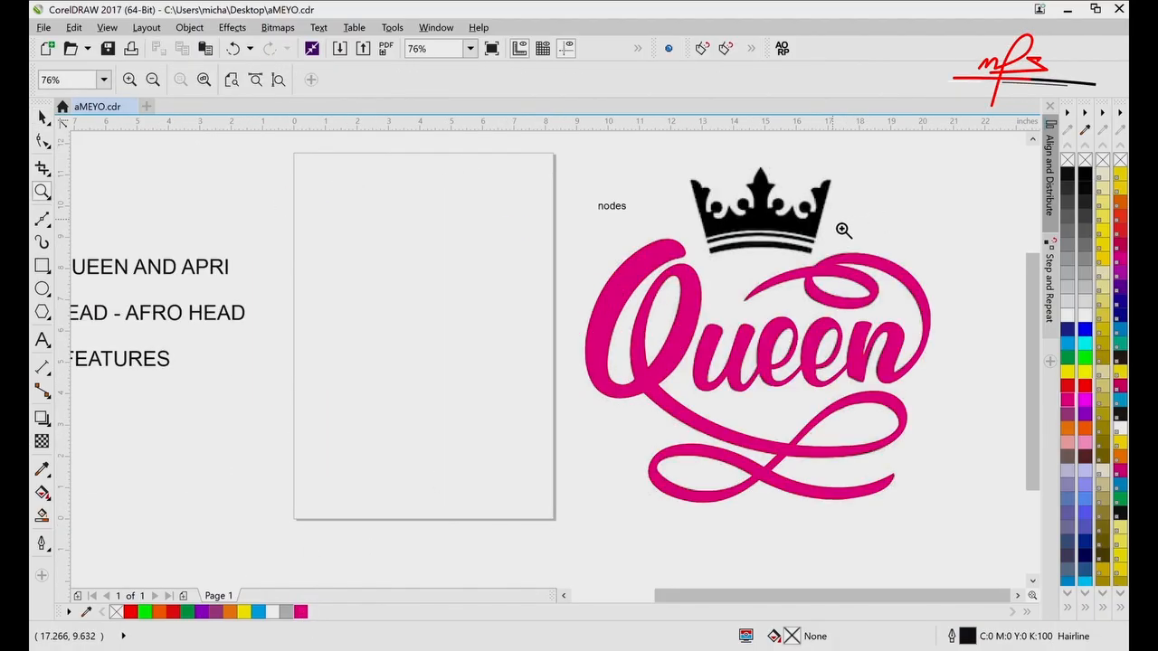
pyautogui.click(807, 243)
pyautogui.click(807, 242)
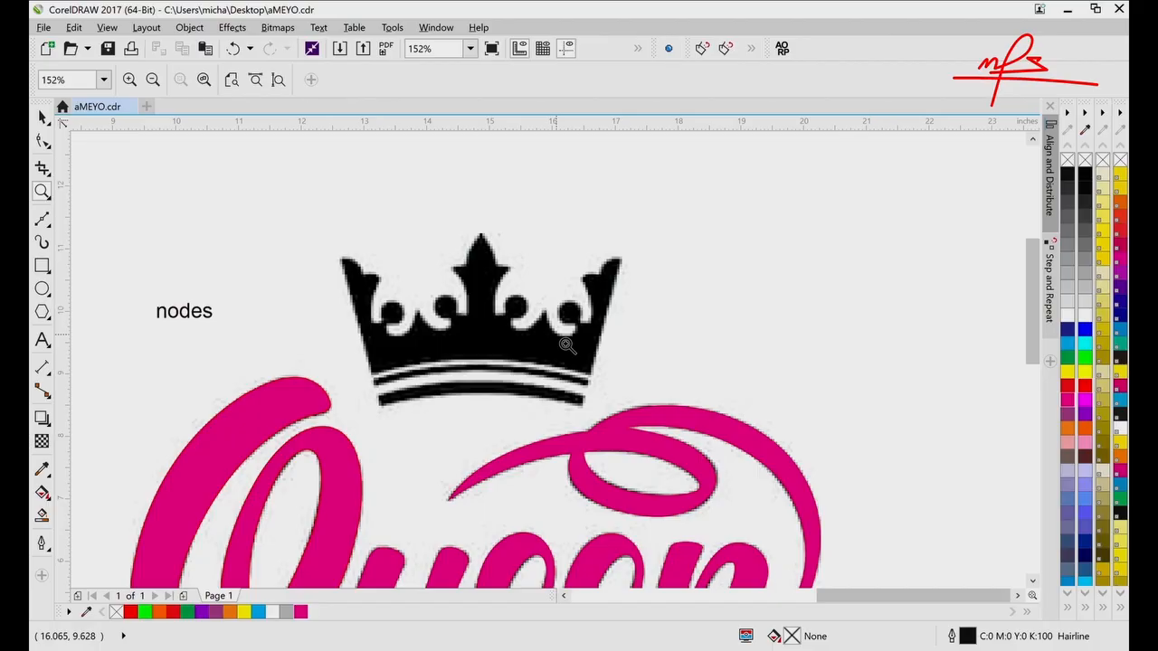
pyautogui.click(494, 359)
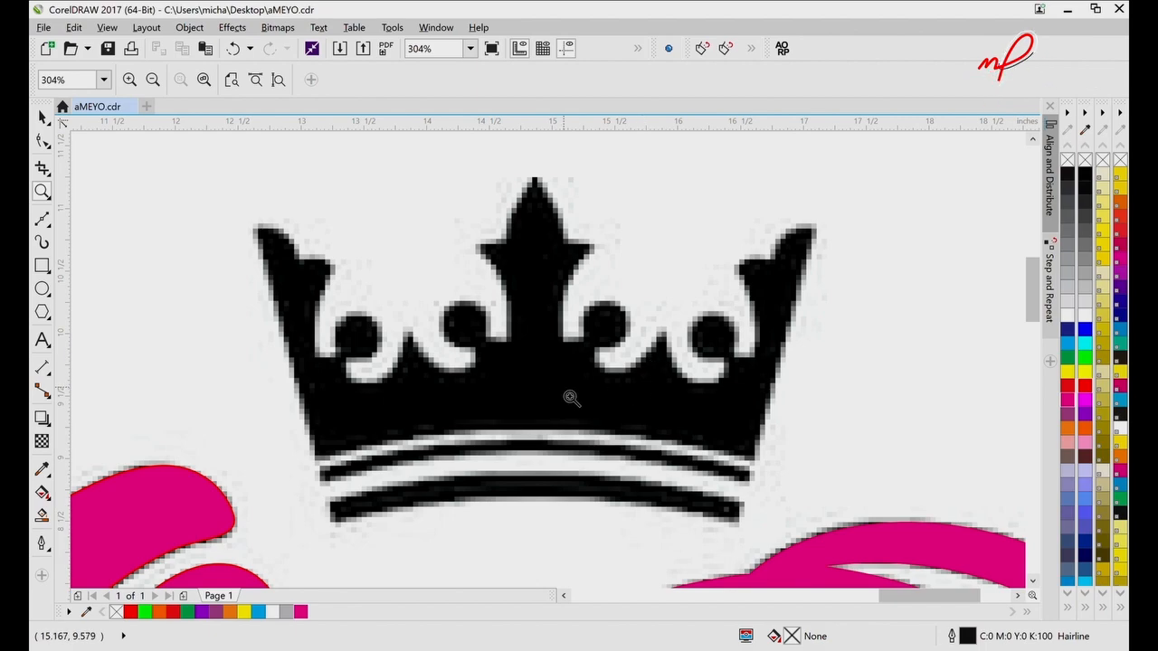
pyautogui.click(437, 385)
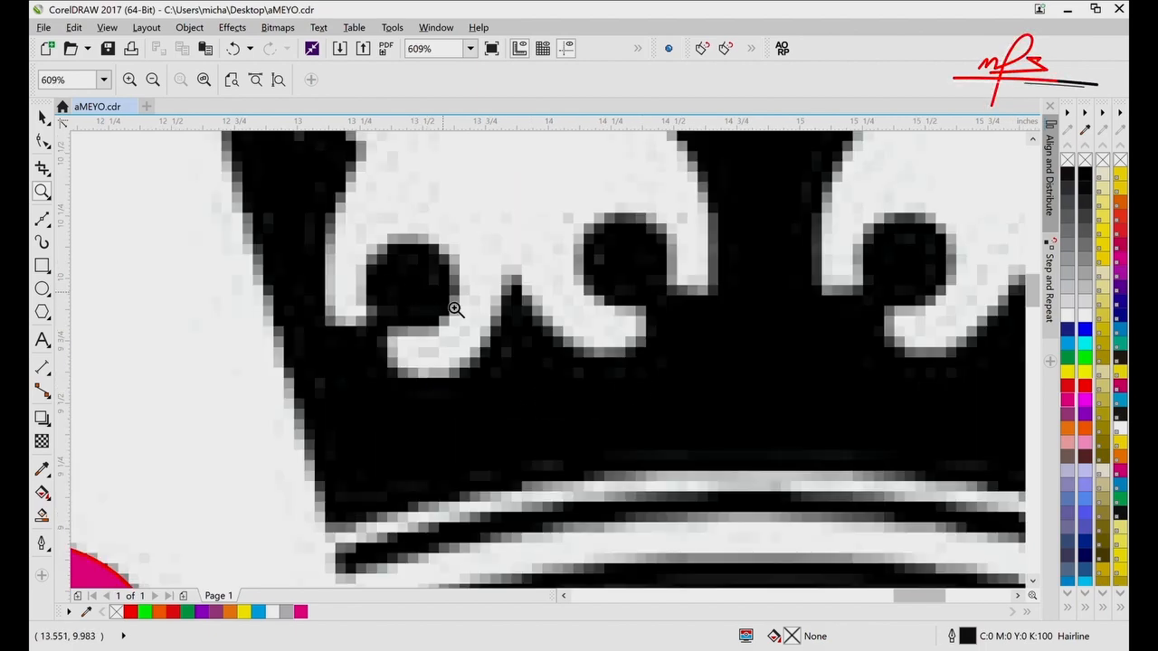
pyautogui.click(42, 289)
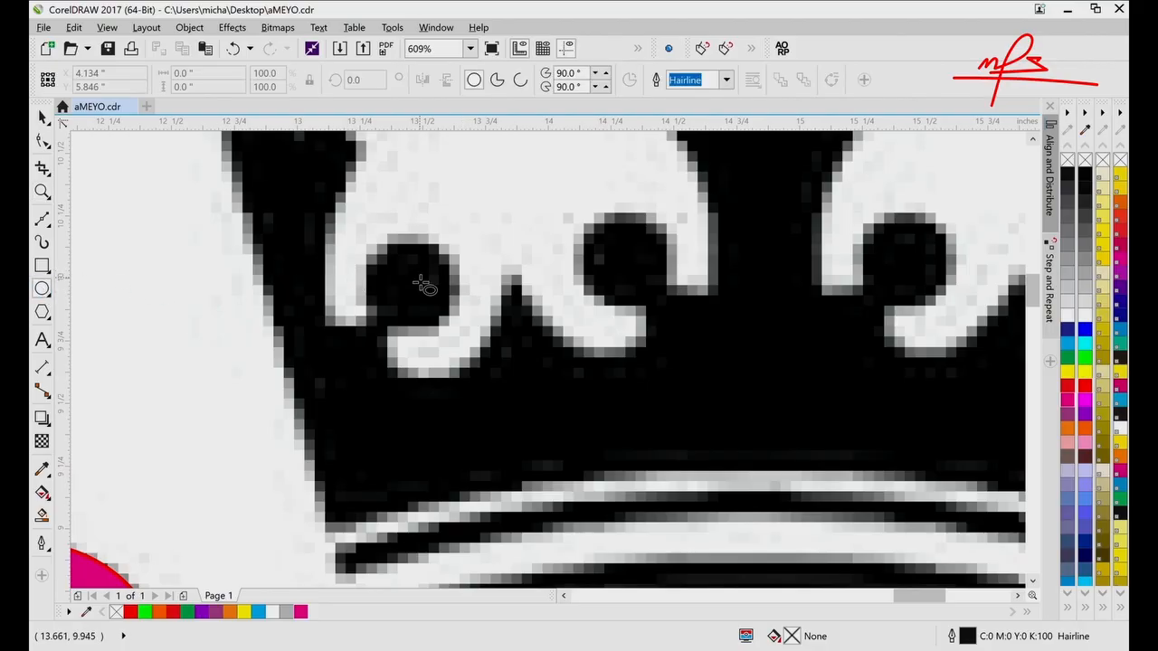
pyautogui.moveTo(361, 237); pyautogui.dragTo(463, 340)
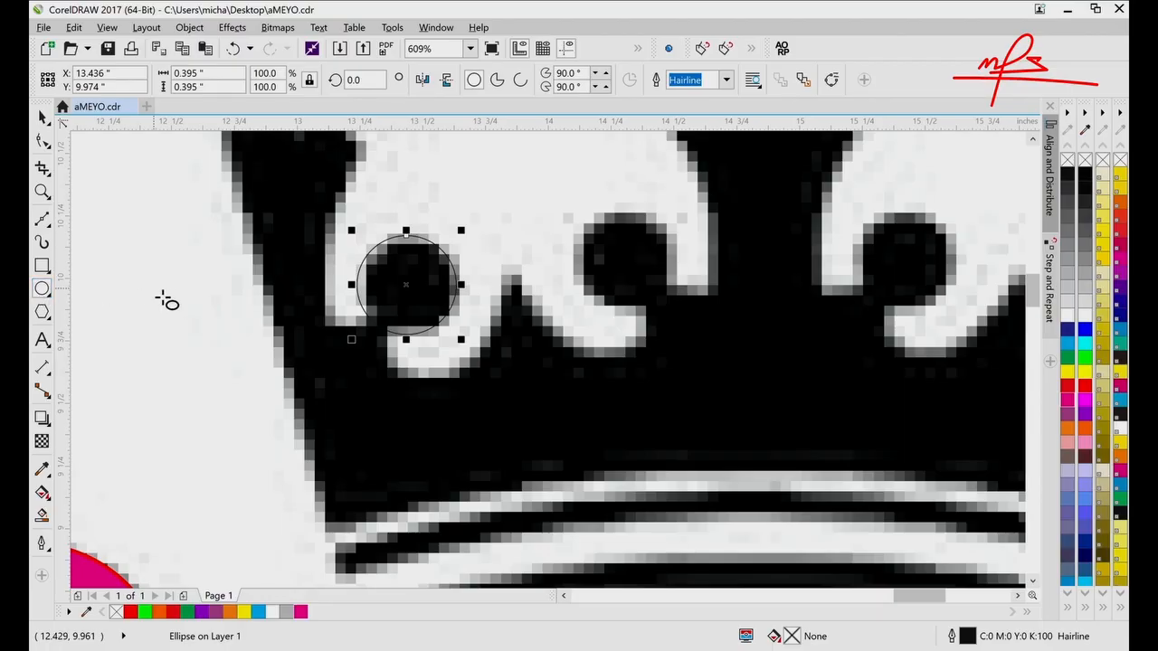
pyautogui.moveTo(148, 283); pyautogui.dragTo(238, 371)
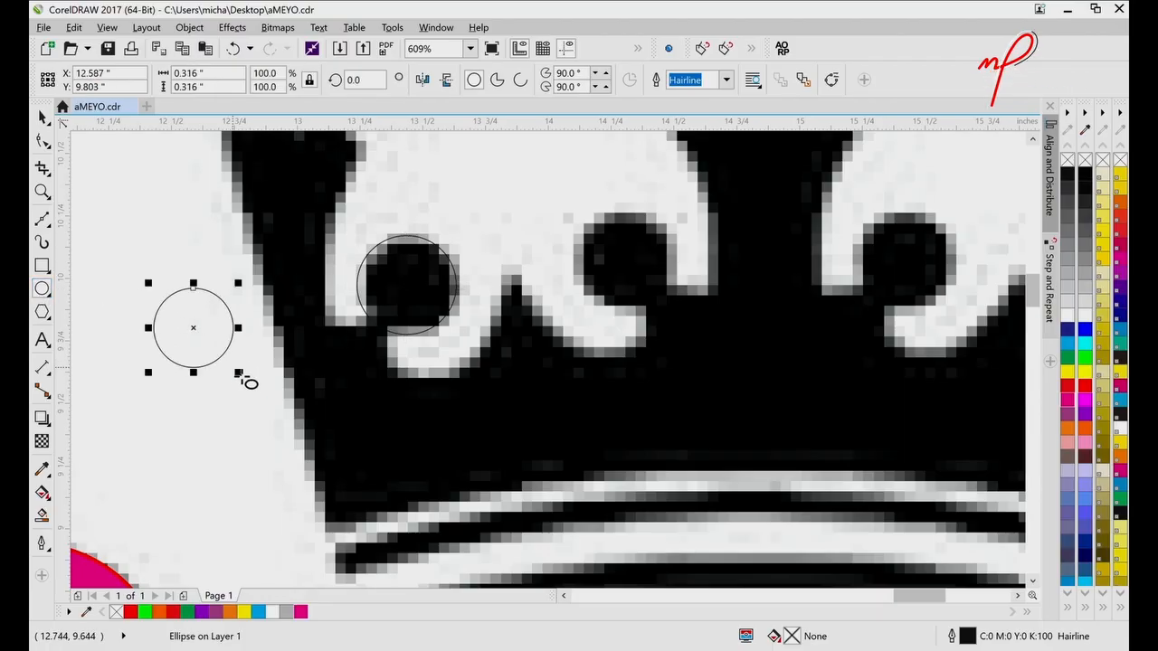
pyautogui.press('space')
pyautogui.press('Delete')
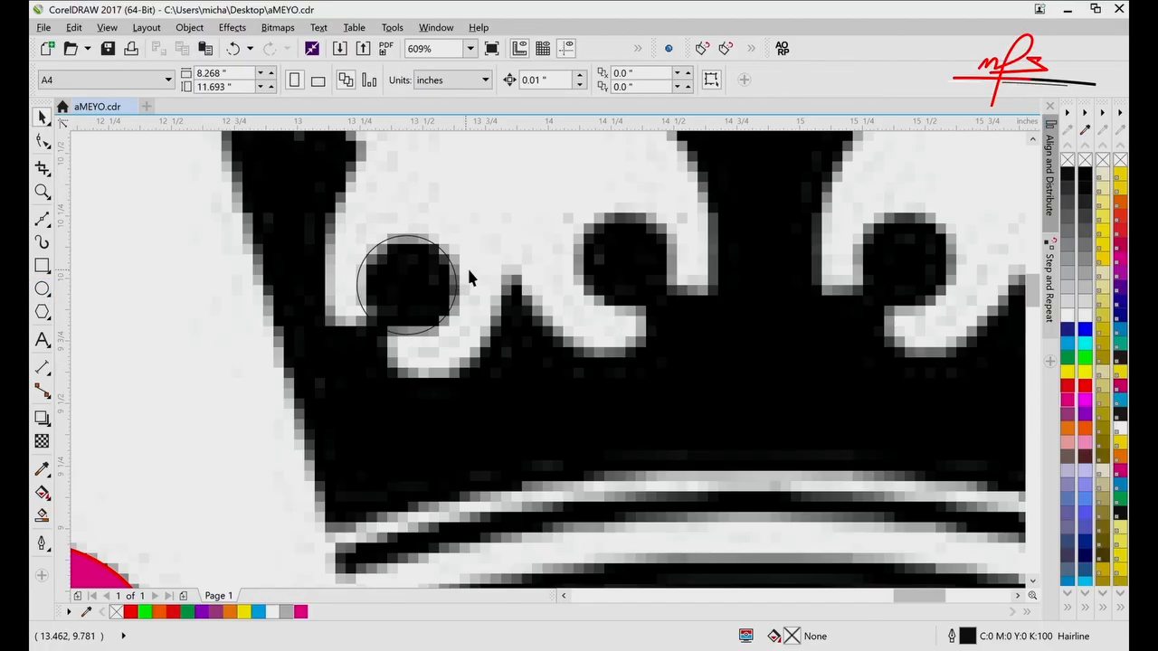
# - Scale the circle on the crown's leftmost ball down to about 0.358 in and set its outline colour to red
pyautogui.click(452, 319)
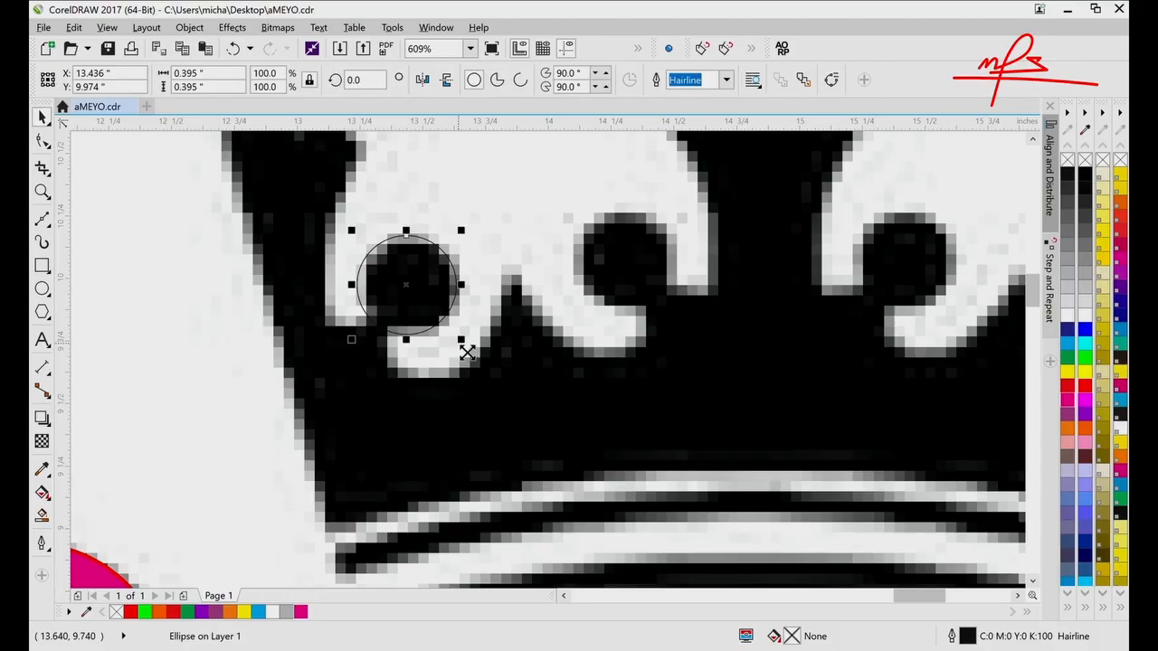
pyautogui.moveTo(466, 352); pyautogui.dragTo(464, 347)
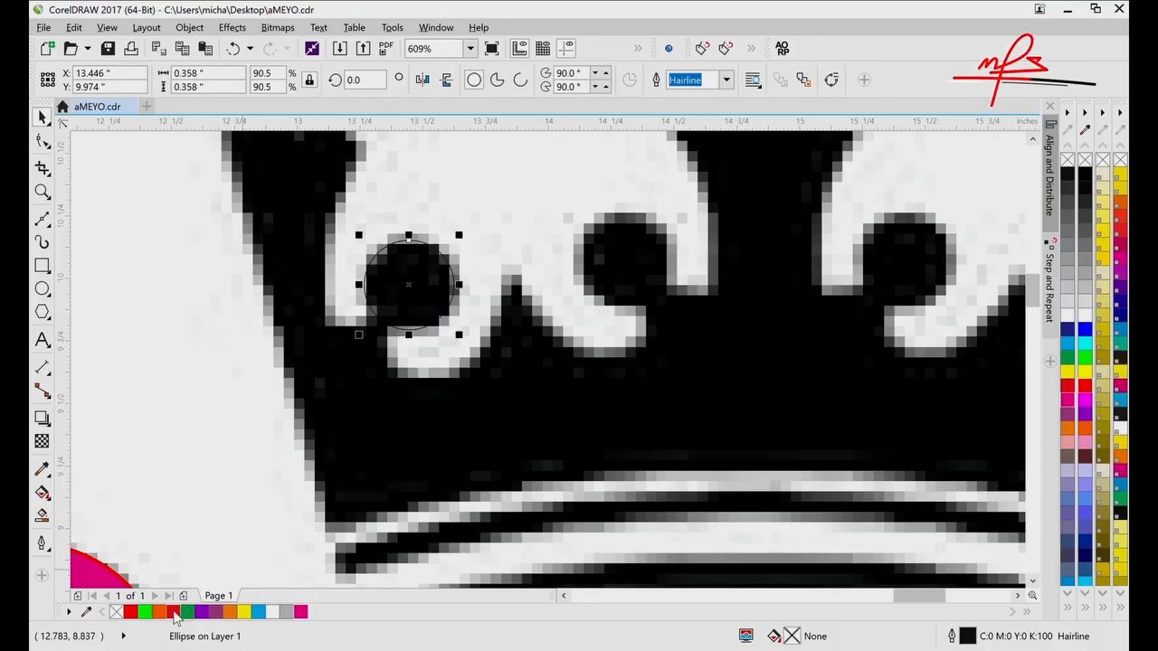
pyautogui.moveTo(174, 612); pyautogui.dragTo(452, 264)
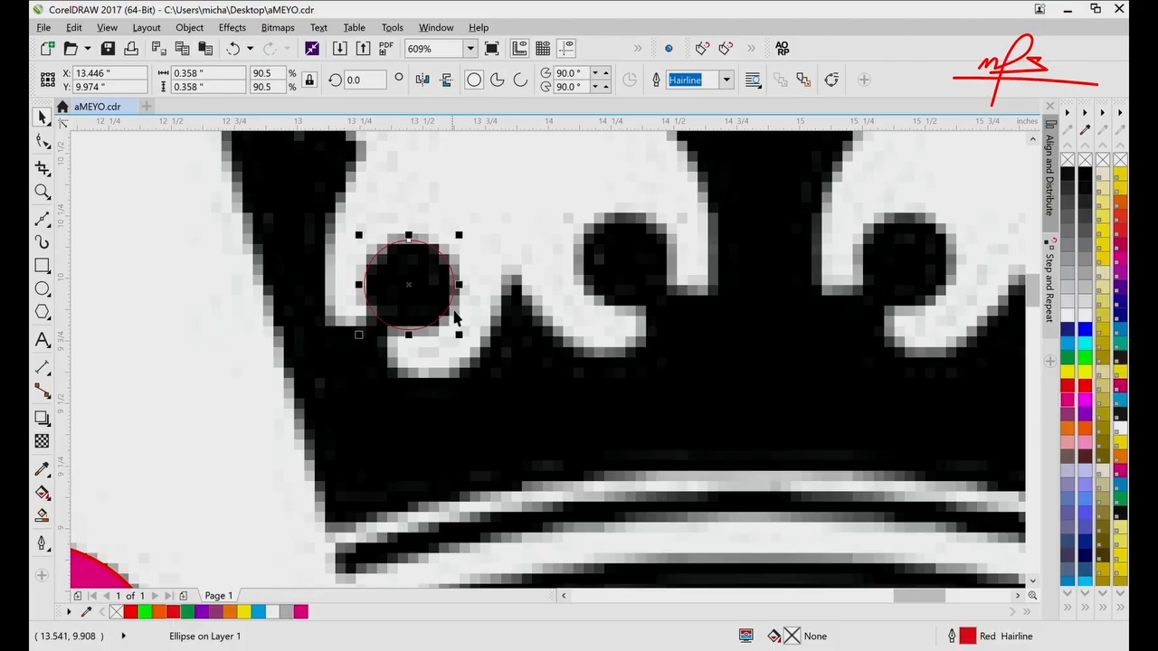
# - Place a copy of the red circle over the crown's second ball from the left
pyautogui.moveTo(414, 292); pyautogui.dragTo(621, 259)
pyautogui.rightClick(622, 258)
pyautogui.hscroll(1, 623, 261)
pyautogui.hscroll(3, 631, 268)
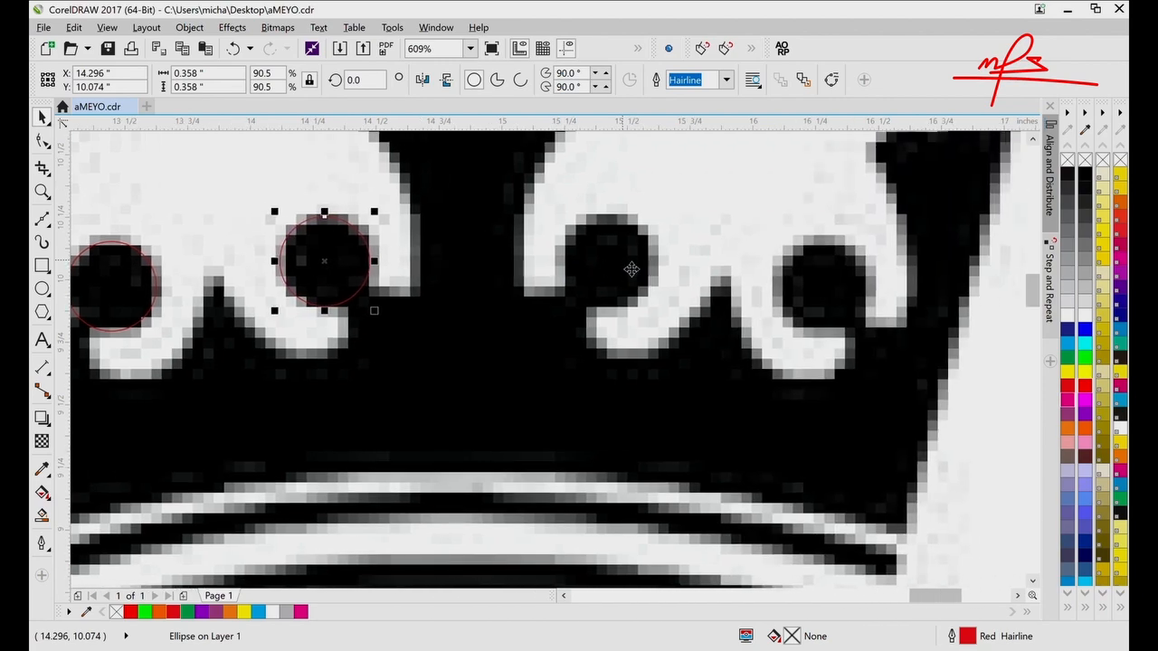
pyautogui.rightClick(581, 310)
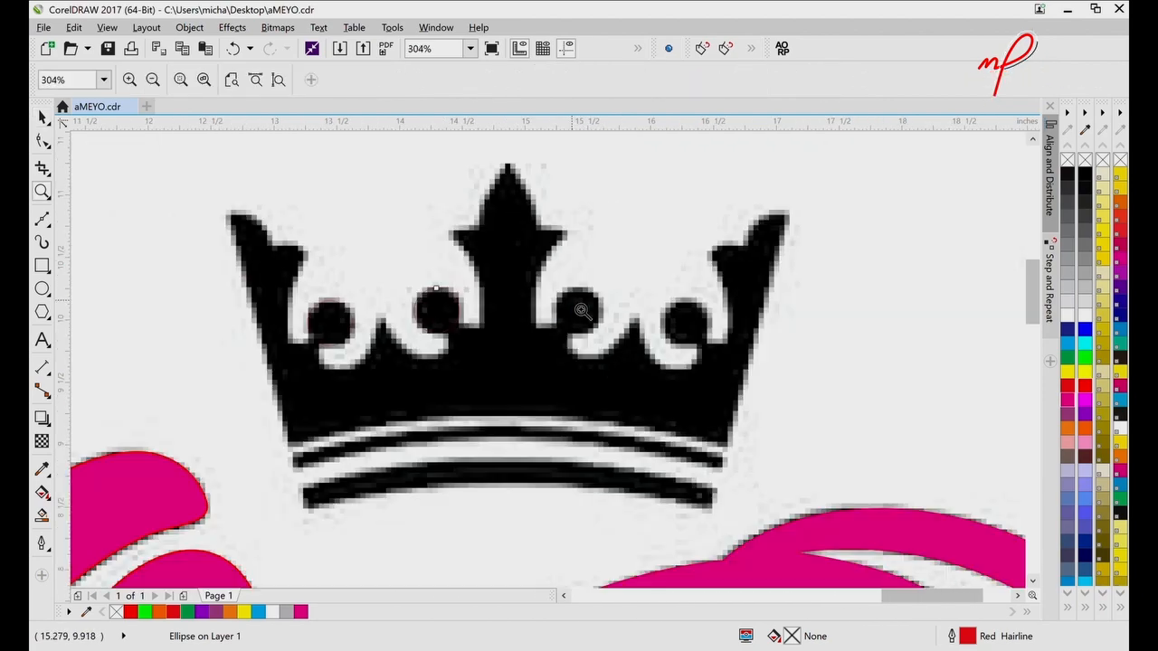